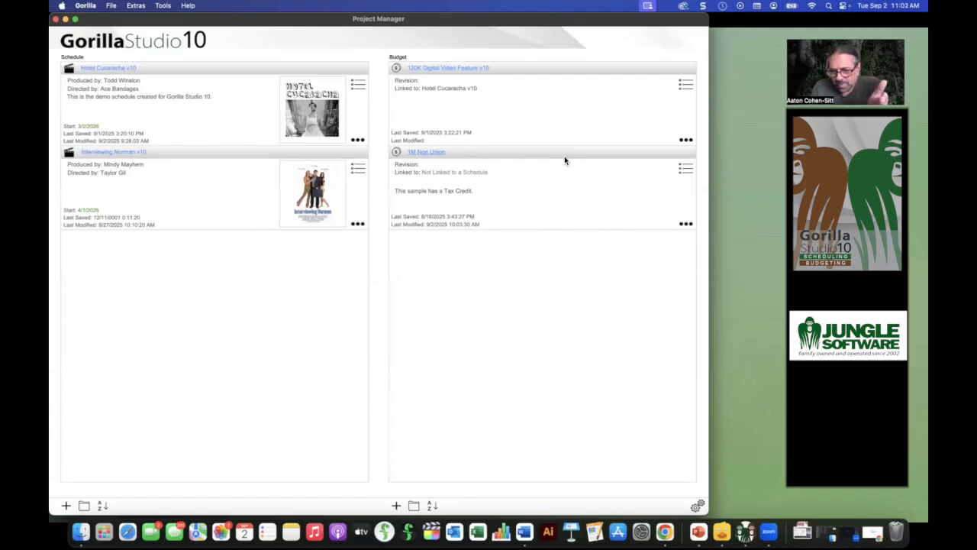
Step: Browse the sample budgets and the budget templates available for loading a form as a new budget
left_click(396, 505)
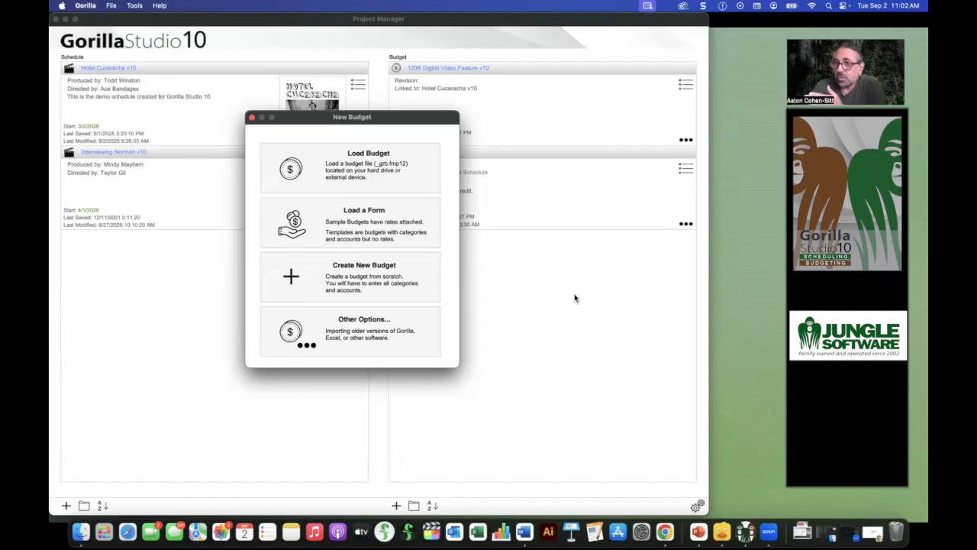
left_click(352, 214)
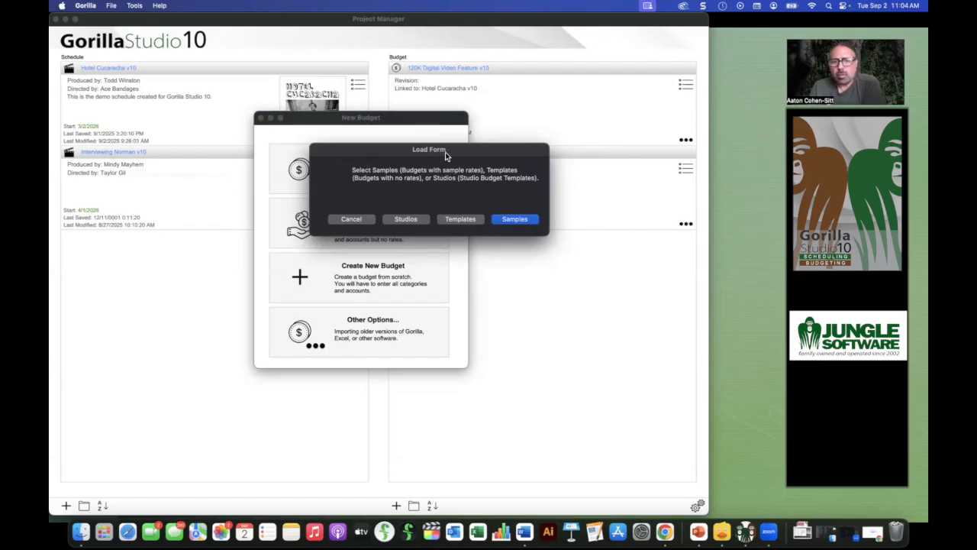
left_click(516, 219)
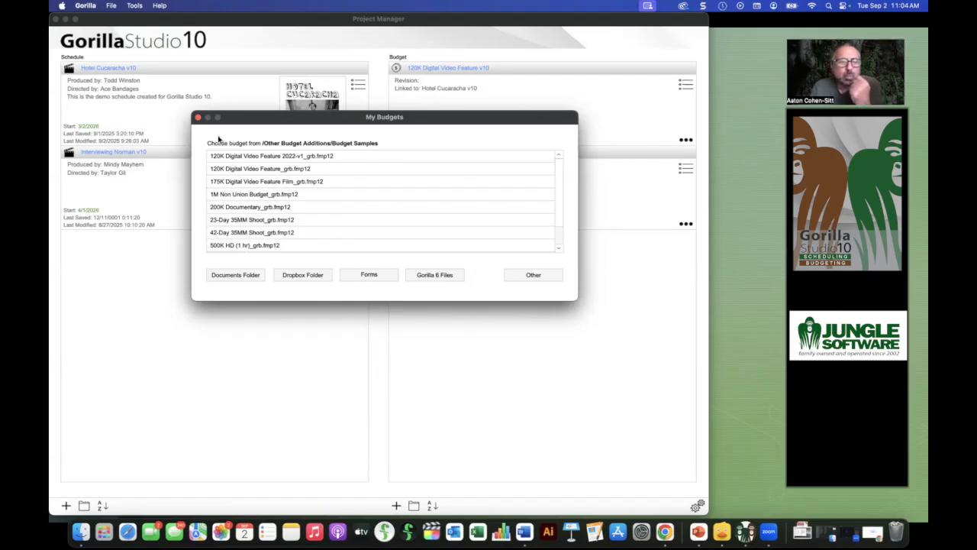
left_click(369, 275)
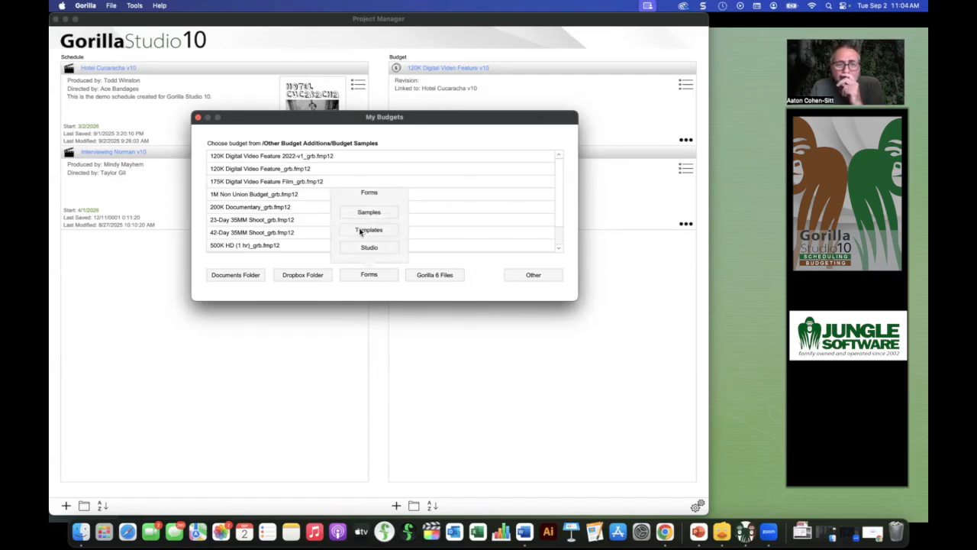
left_click(369, 230)
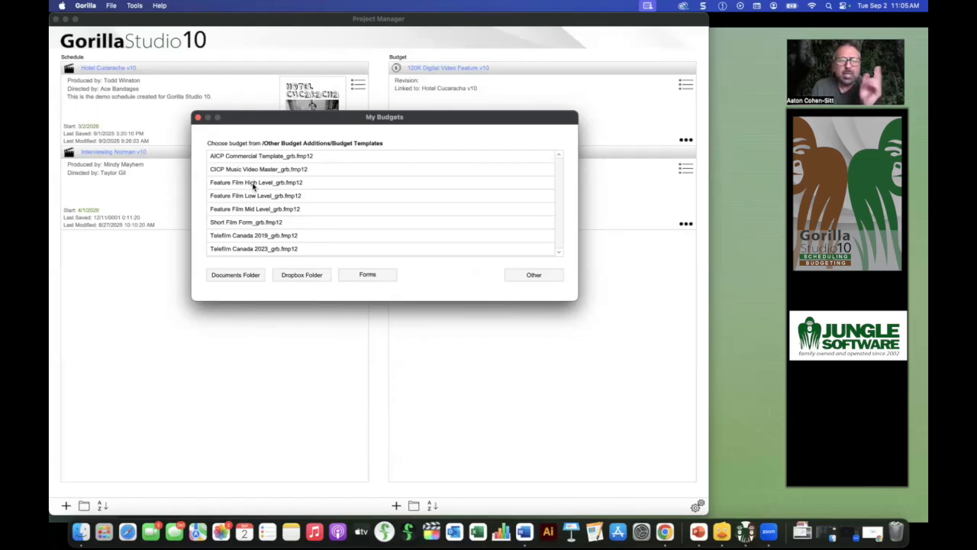
Step: Look through the list of studio budget forms and close the budget chooser without loading one
left_click(365, 275)
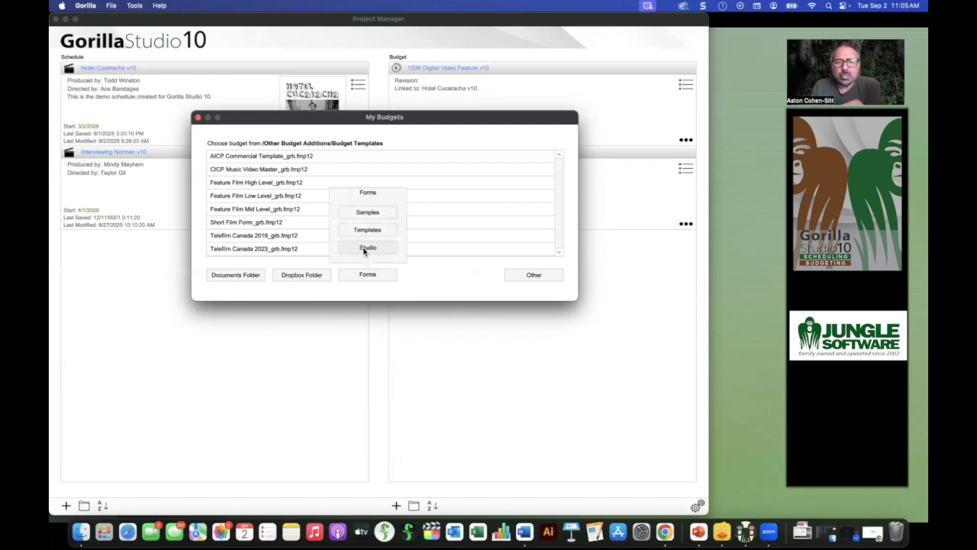
left_click(366, 249)
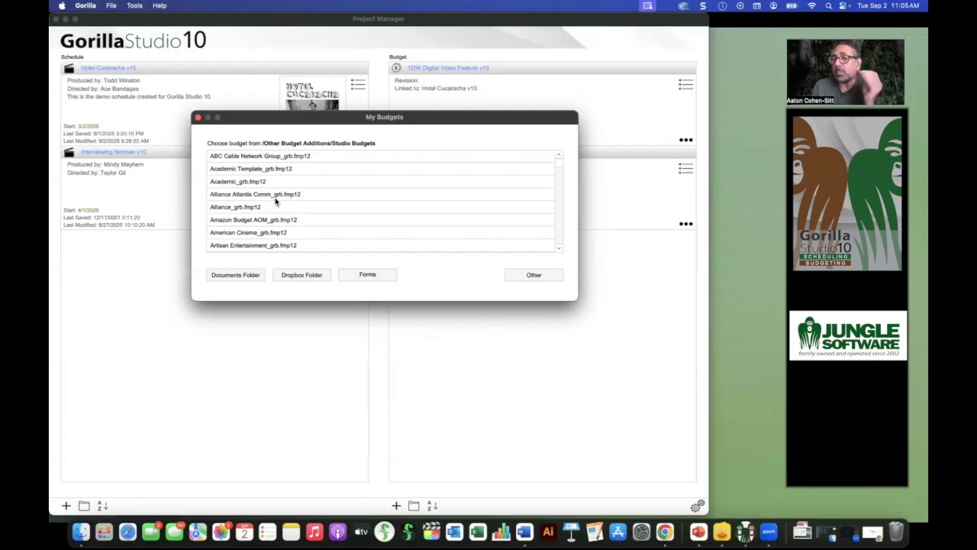
scroll(276, 201, "down", 5)
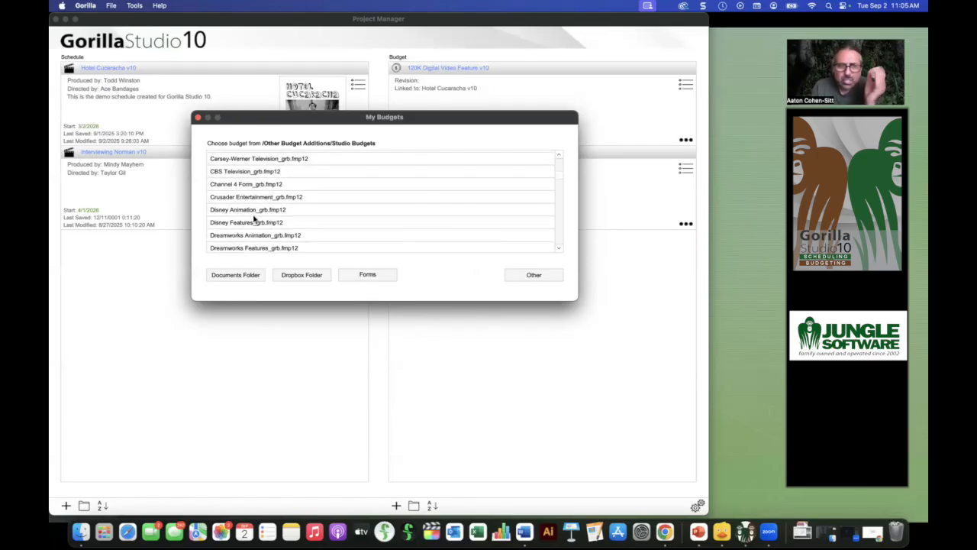
scroll(257, 223, "down", 5)
scroll(257, 222, "down", 10)
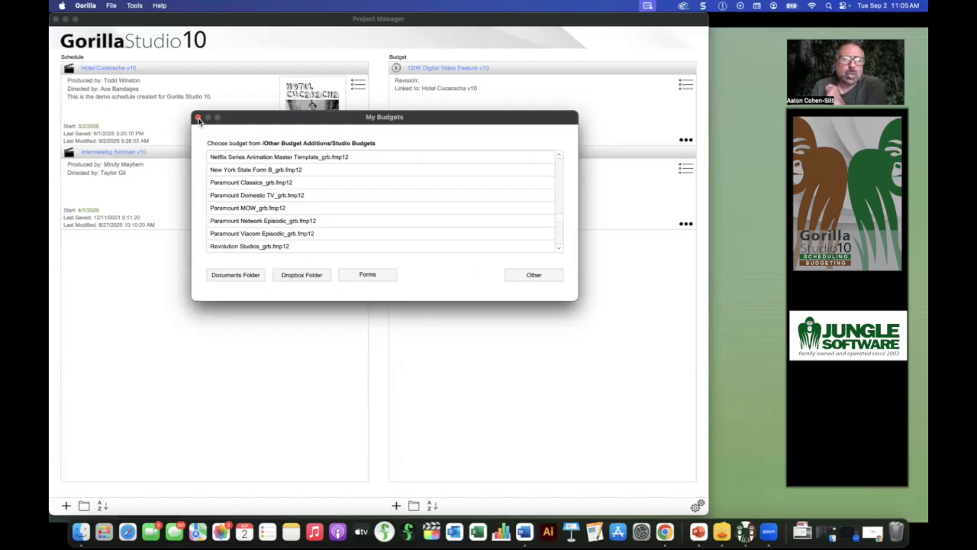
left_click(199, 118)
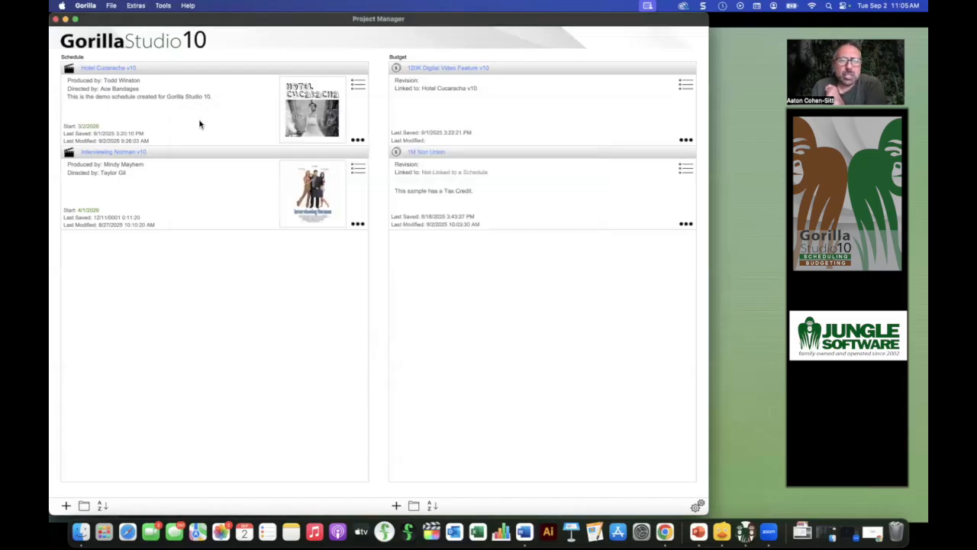
Step: View the other import options for a new budget, such as Excel and Movie Magic, and close them
left_click(396, 505)
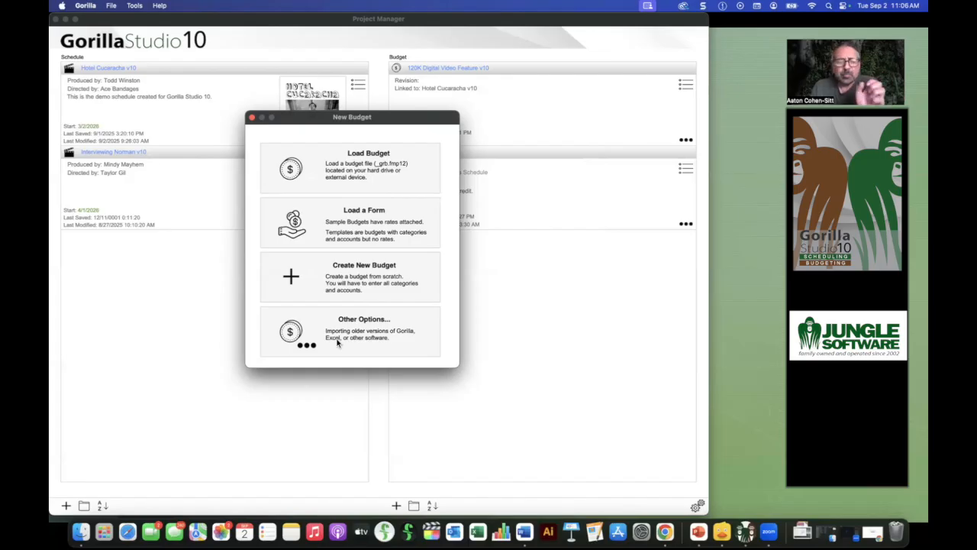
left_click(388, 344)
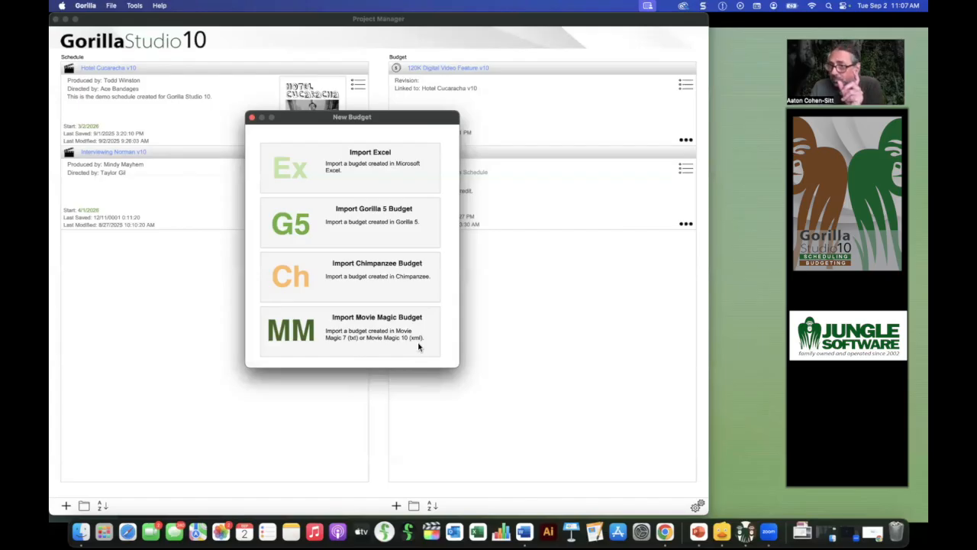
left_click(252, 118)
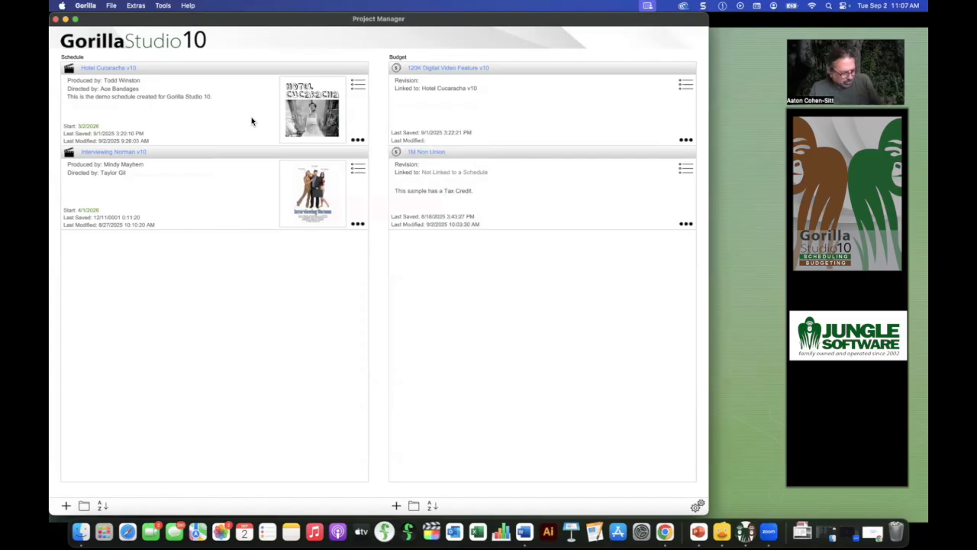
Step: View the saved budget files in the Documents folder that can be loaded, and close the list
left_click(742, 77)
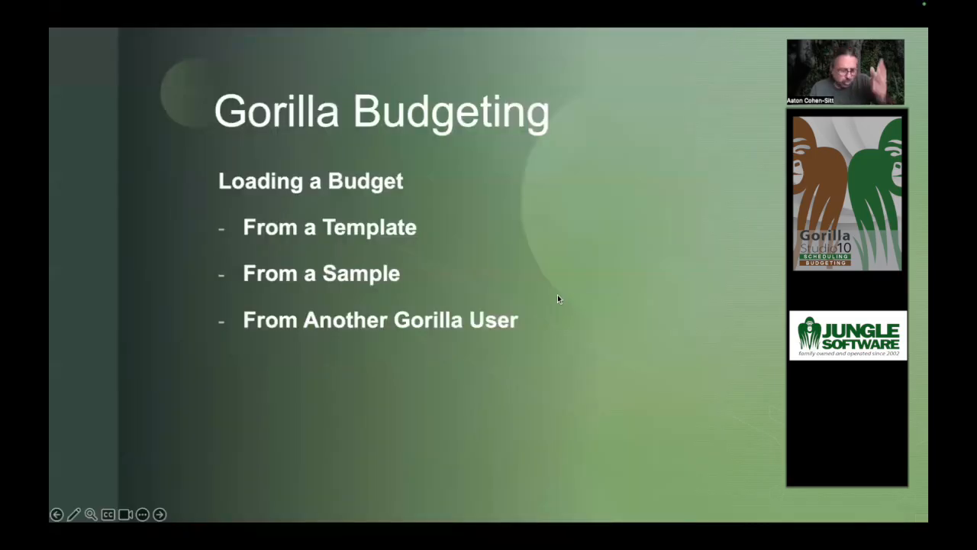
key("super+Tab")
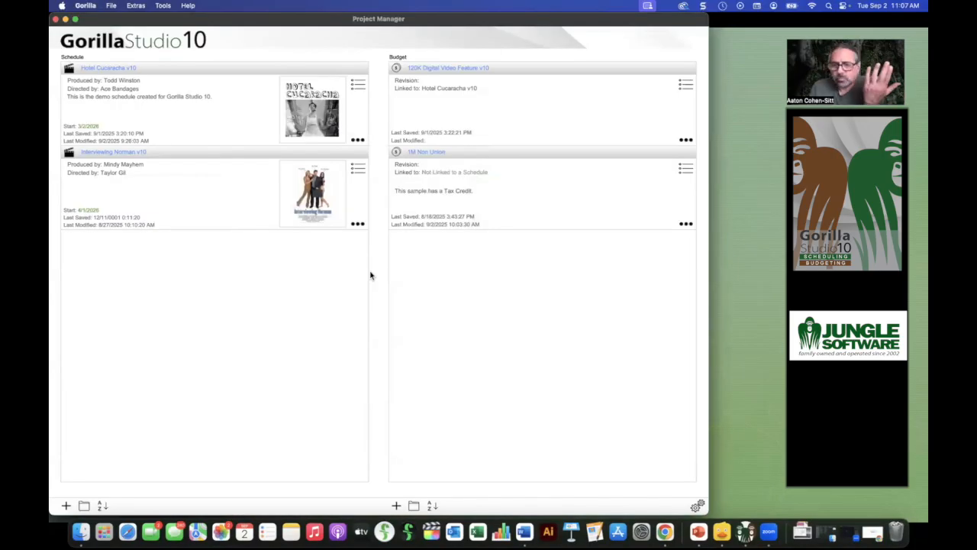
left_click(396, 506)
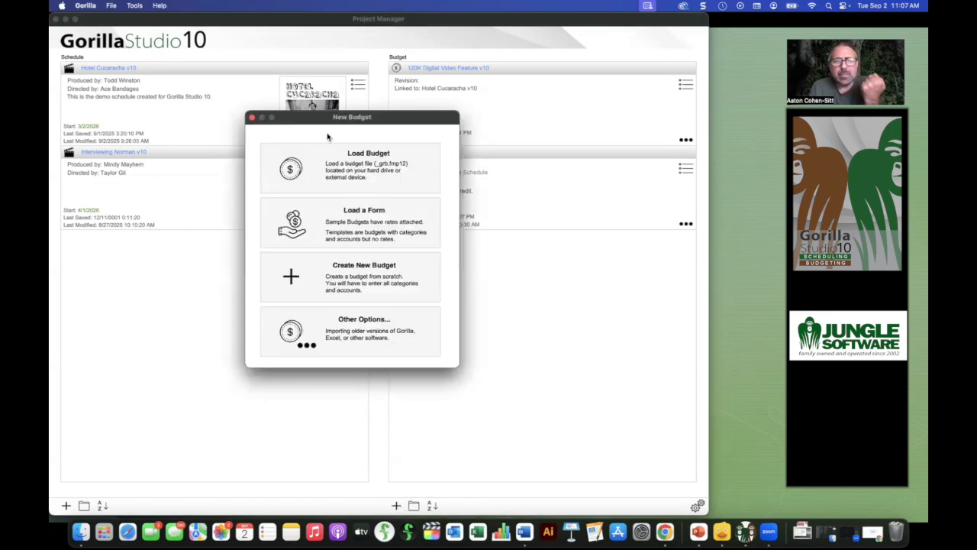
left_click(385, 171)
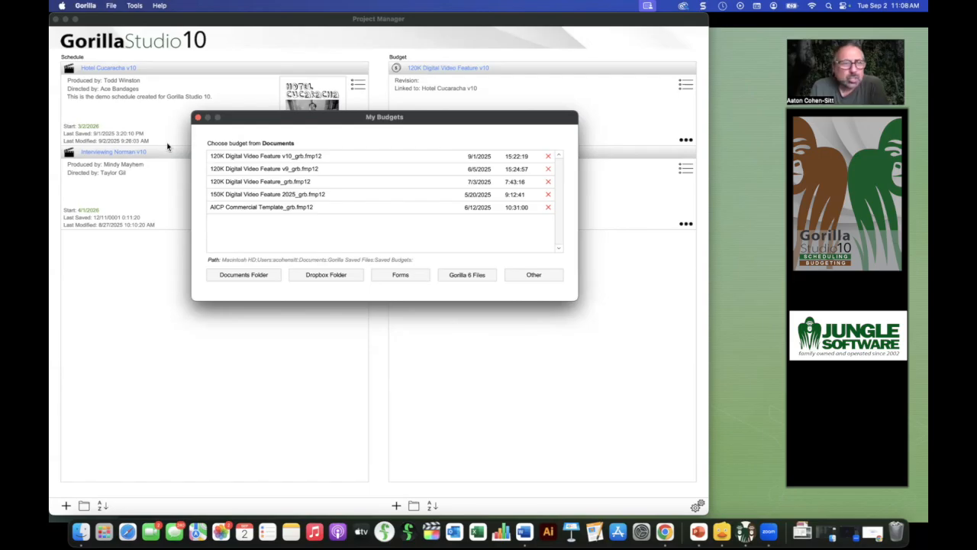
left_click(198, 119)
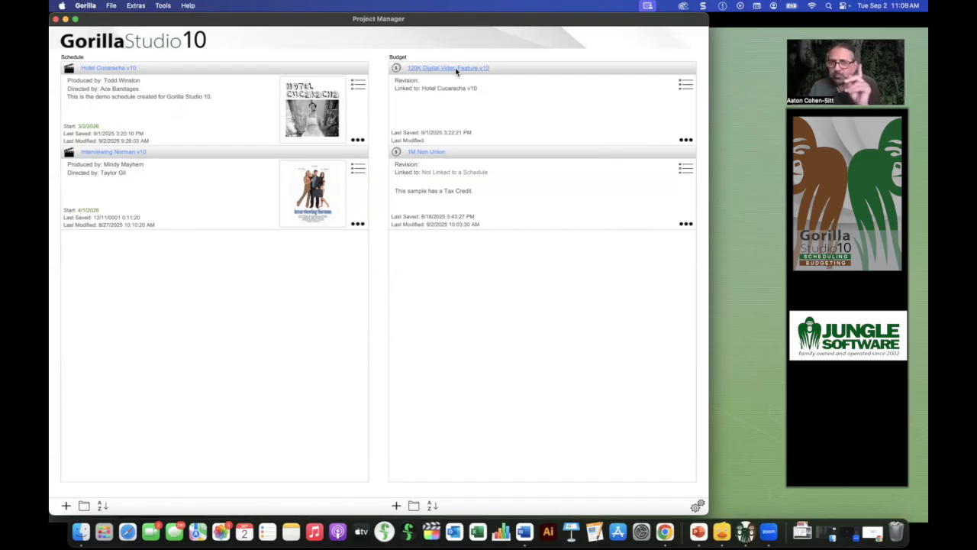
Step: View the settings for saving the 120K Digital Video Feature v10 budget to Documents, and close them without saving
left_click(685, 139)
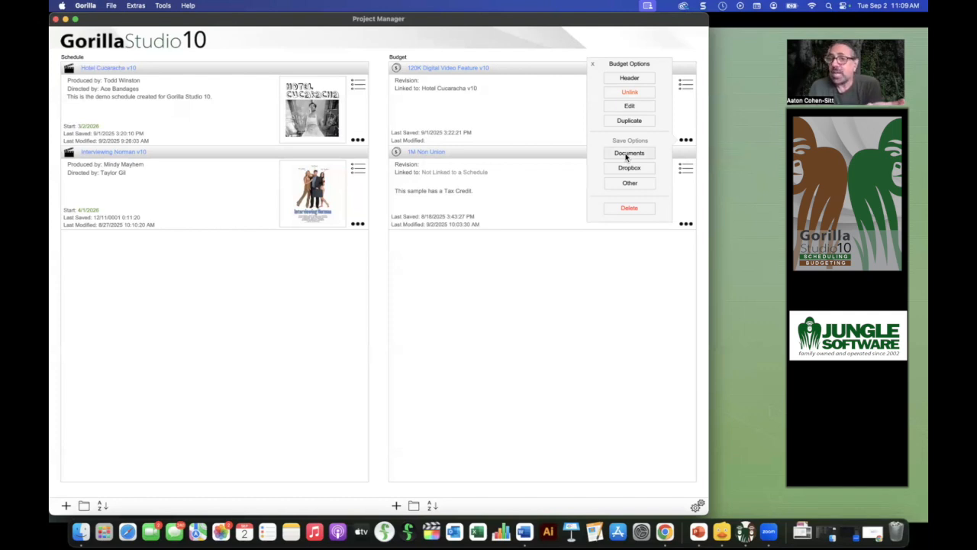
left_click(628, 154)
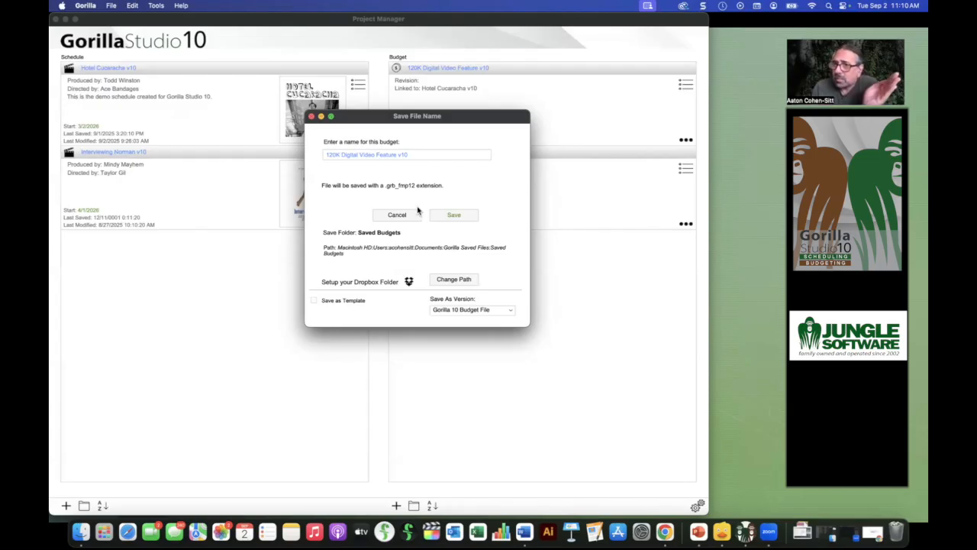
left_click(312, 117)
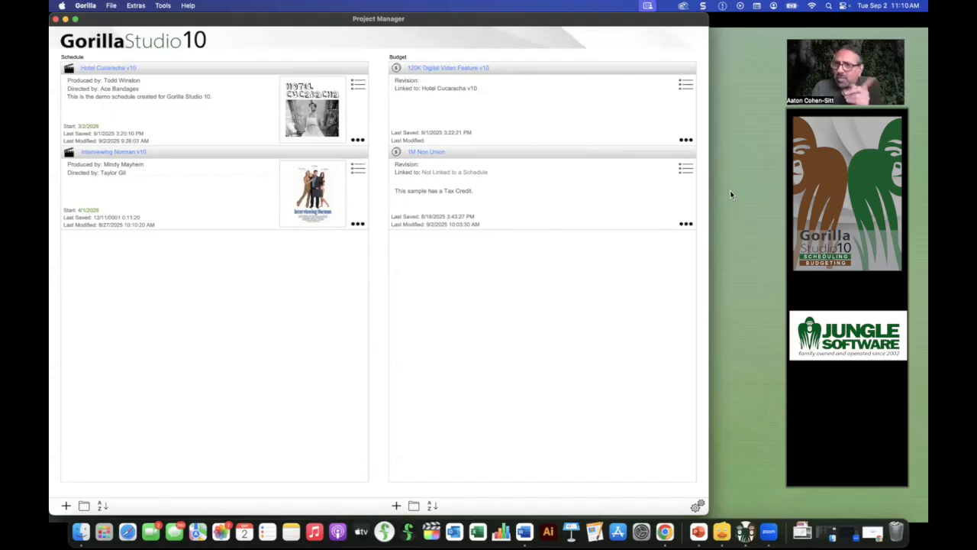
Step: Switch to the slideshow, advance it to the four sections of the budget and navigation, and return to Gorilla
left_click(761, 191)
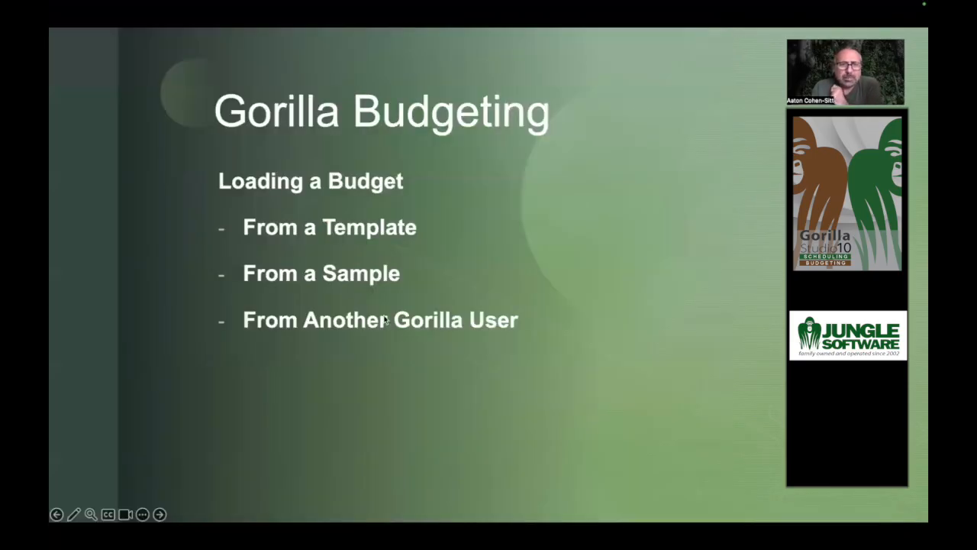
left_click(419, 278)
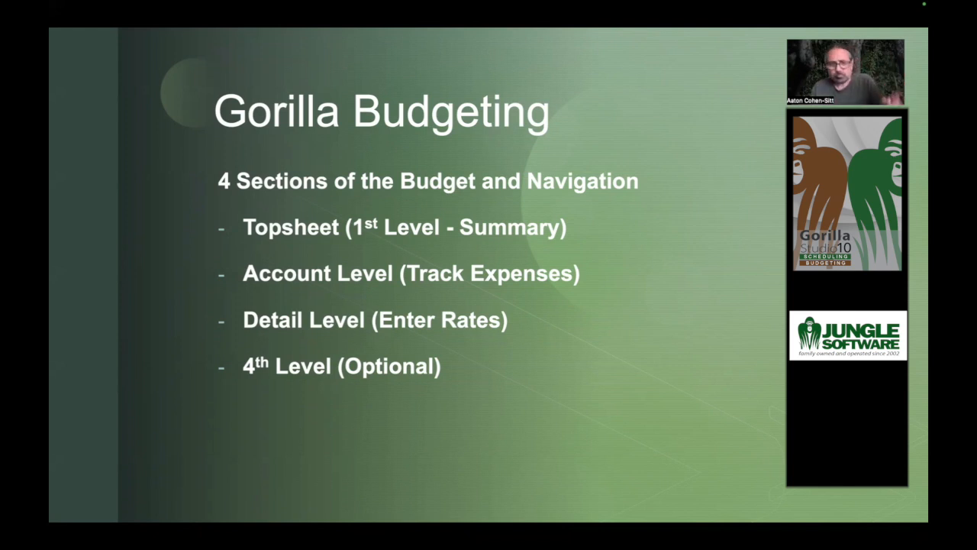
key("super+Tab")
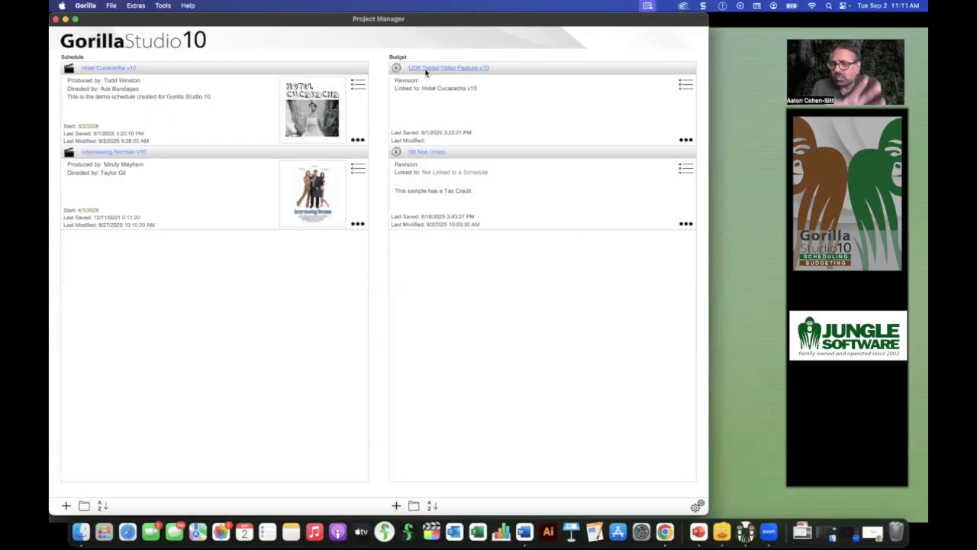
Step: Open the 120K Digital Video Feature v10 budget at its topsheet
left_click(426, 69)
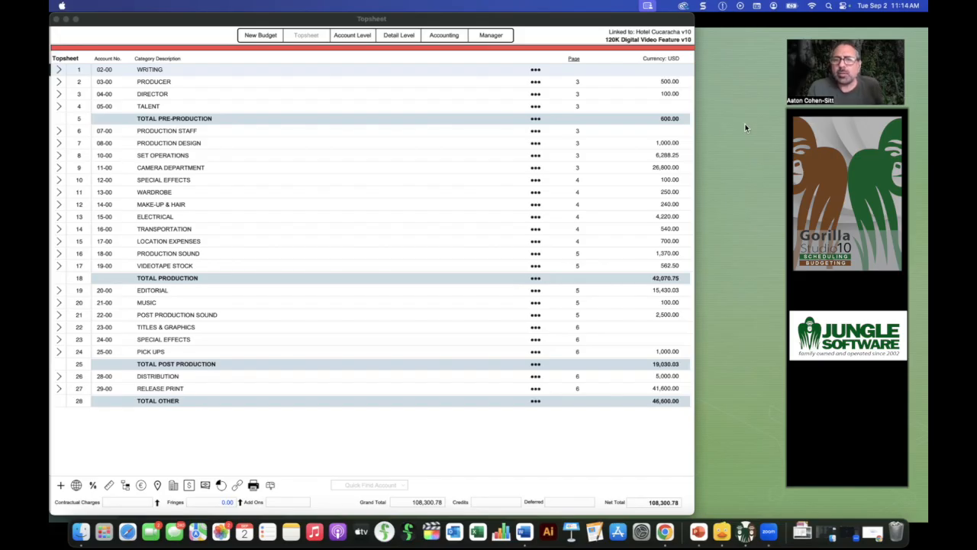
key("super+Tab")
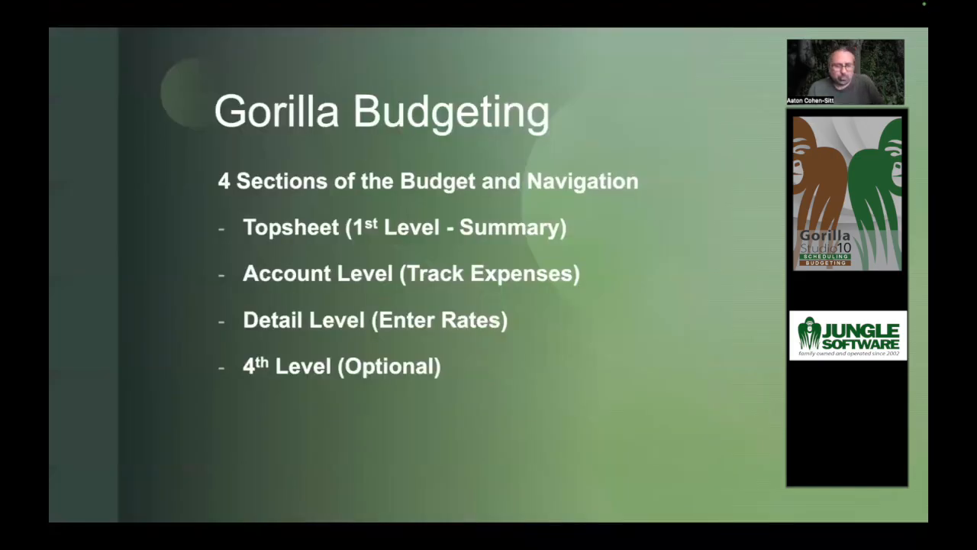
key("super+Tab")
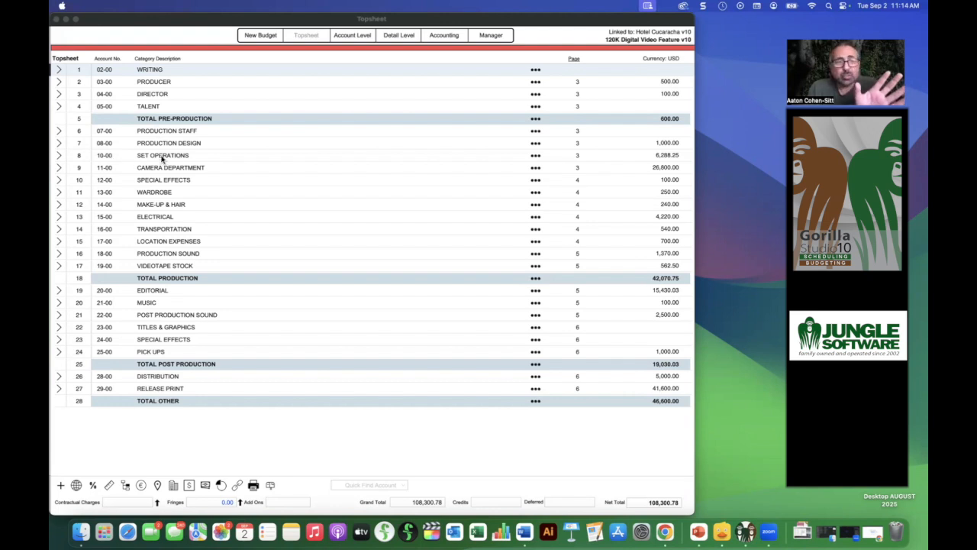
Step: View the account breakdown behind the PRODUCTION DESIGN amount on the topsheet, and close it
left_click(667, 145)
left_click(667, 145)
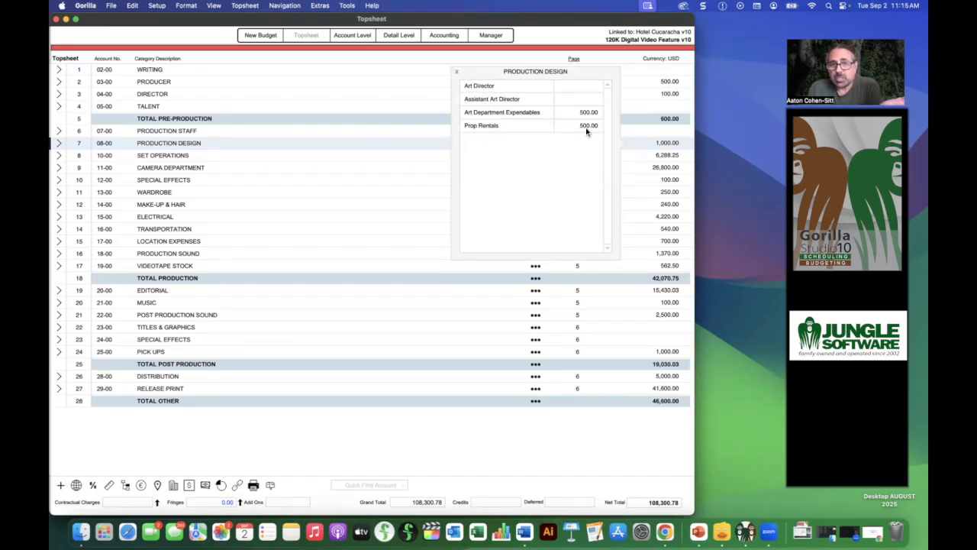
left_click(456, 72)
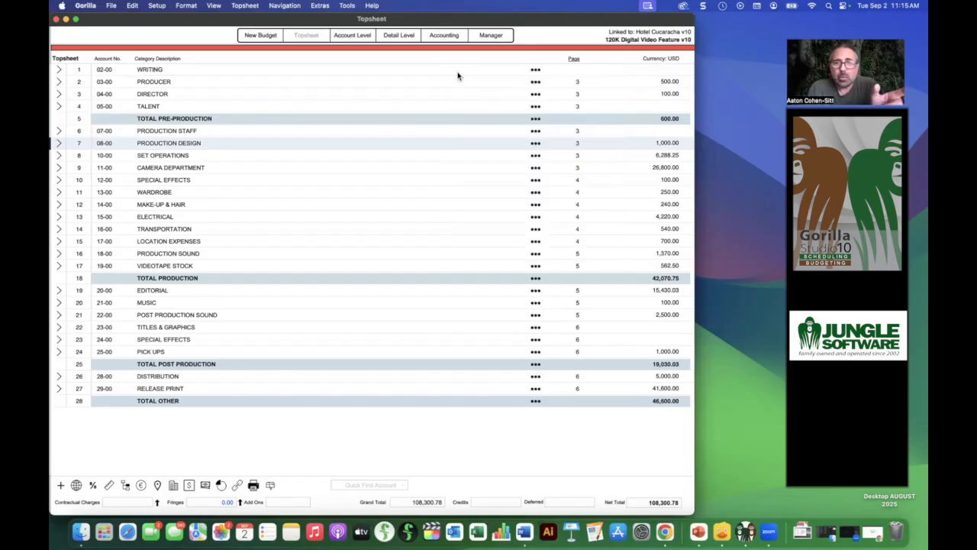
Step: View the SET OPERATIONS breakdown, go from its Craft Service entry to the account level, and return to the topsheet
left_click(661, 157)
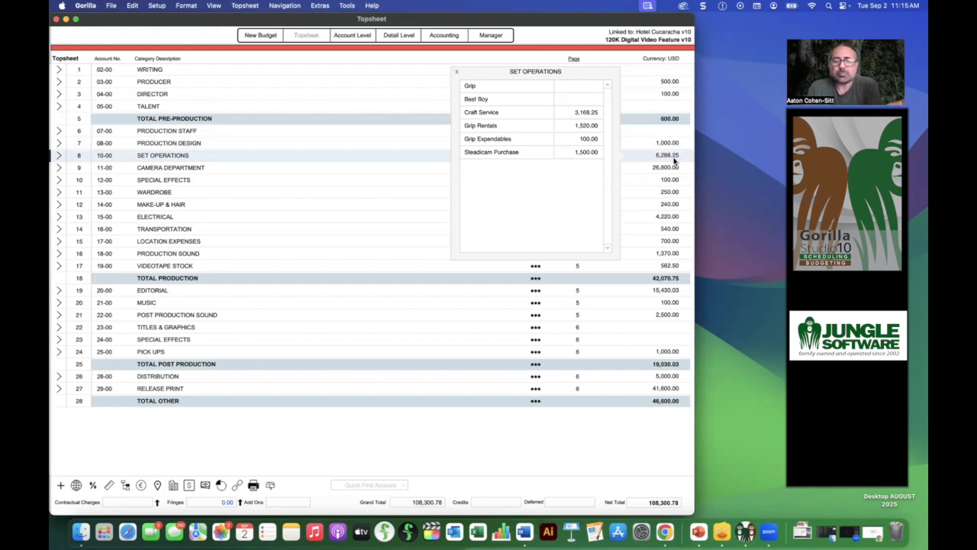
left_click(485, 114)
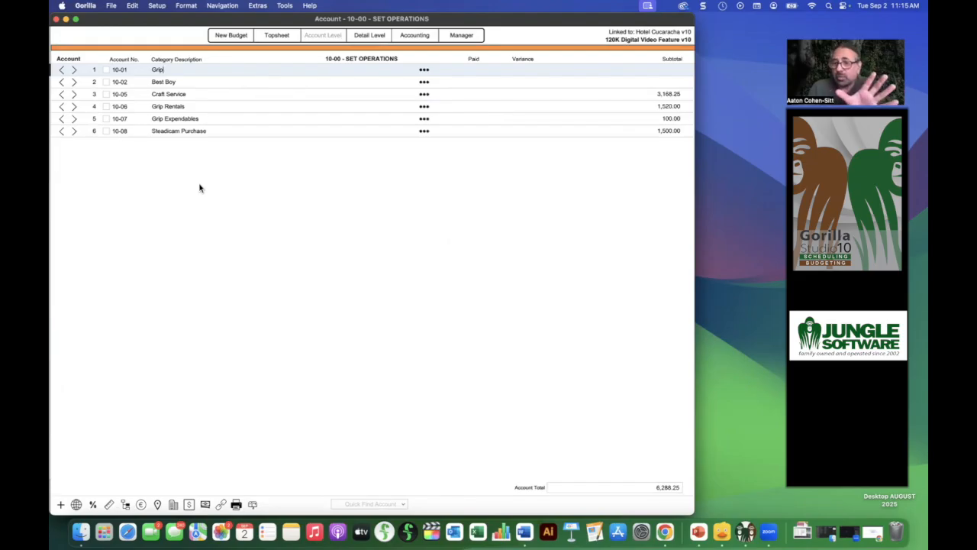
left_click(62, 71)
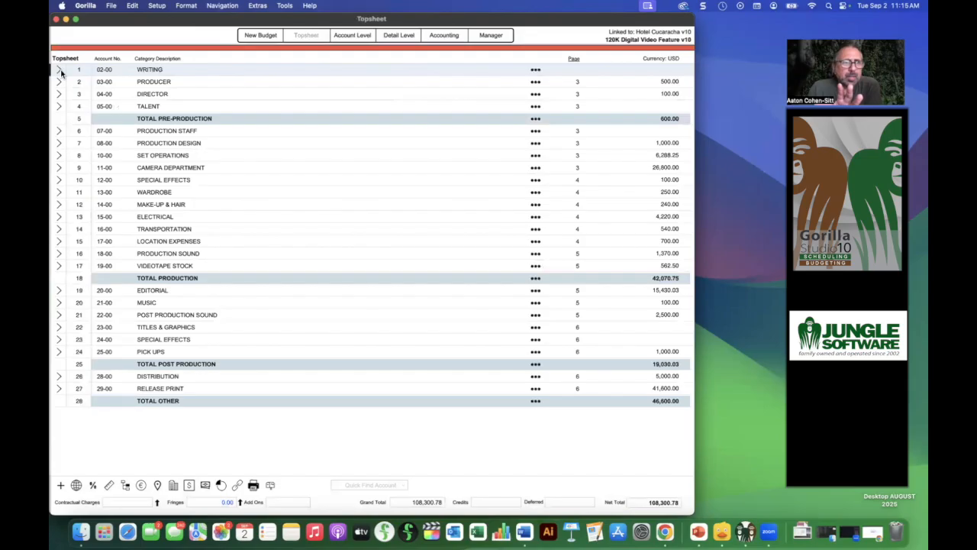
Step: Open the account level of SET OPERATIONS directly from its topsheet row and go back to the topsheet
left_click(58, 158)
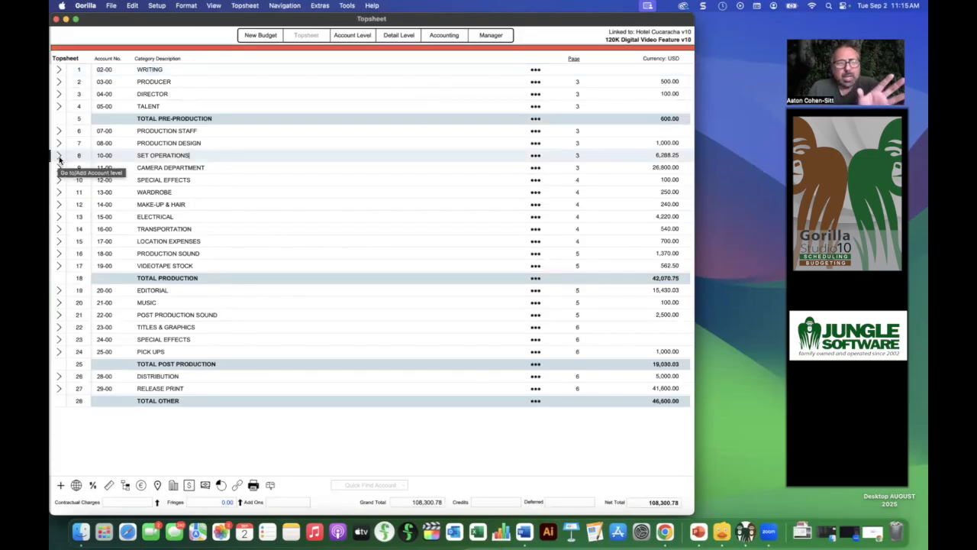
left_click(59, 157)
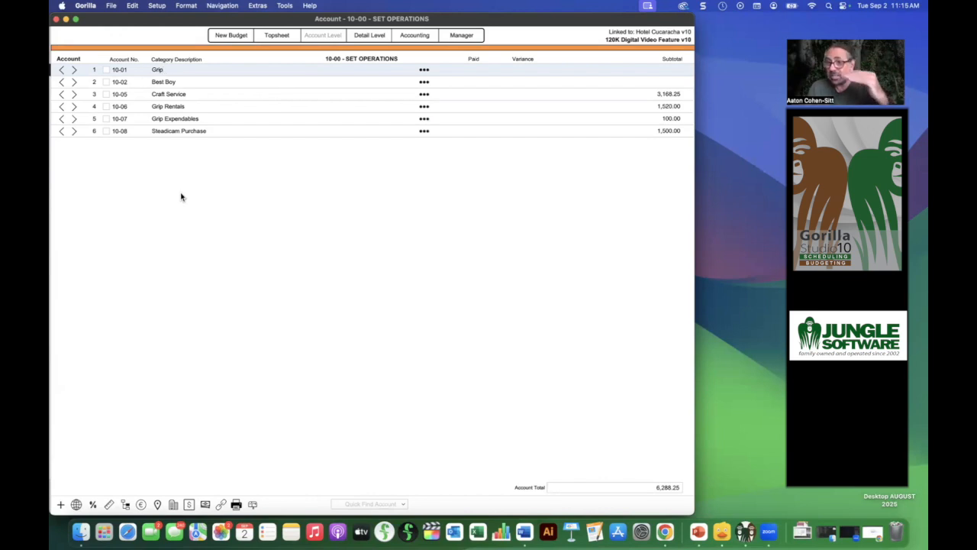
left_click(60, 69)
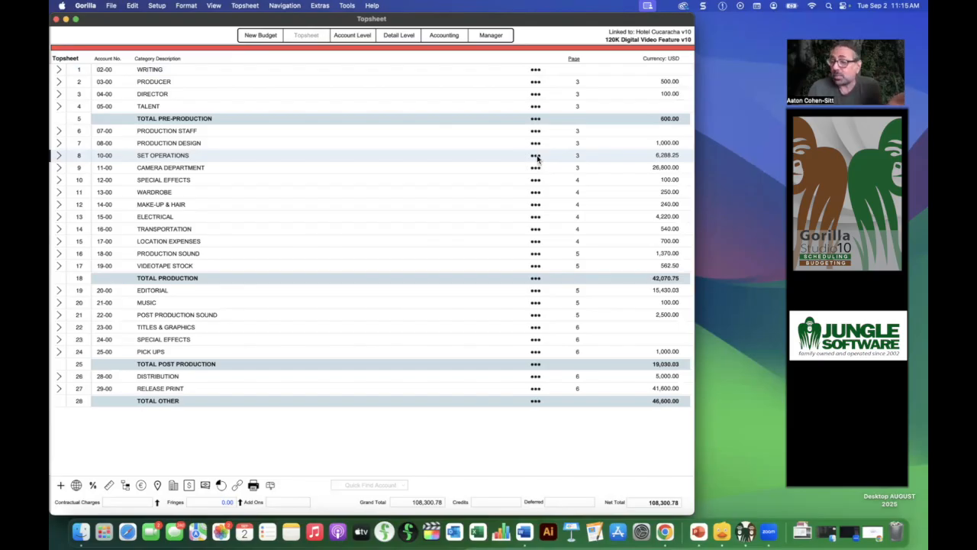
Step: Insert a row below SET OPERATIONS on the topsheet with account number 10-05 and the description NEW ROW
left_click(536, 156)
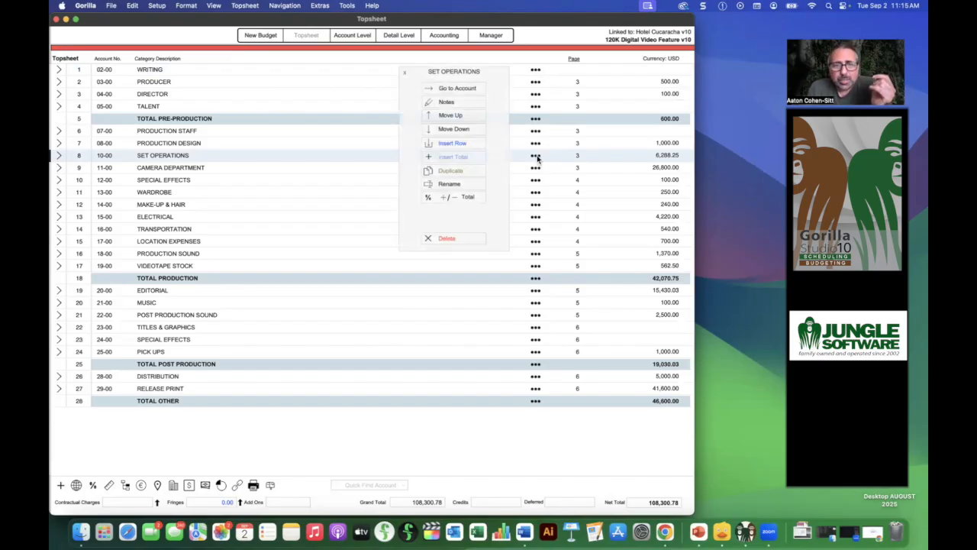
left_click(452, 142)
type("10-05")
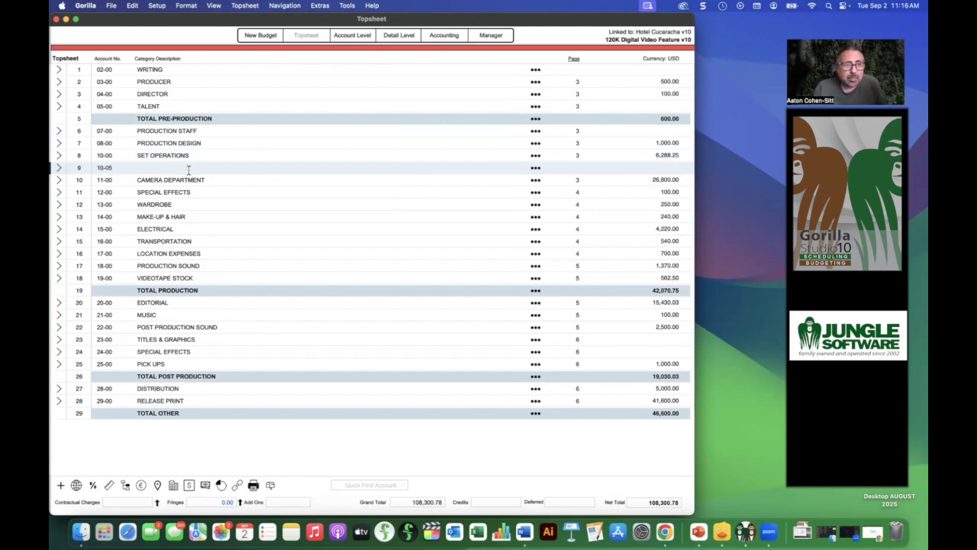
type("NEW ROW")
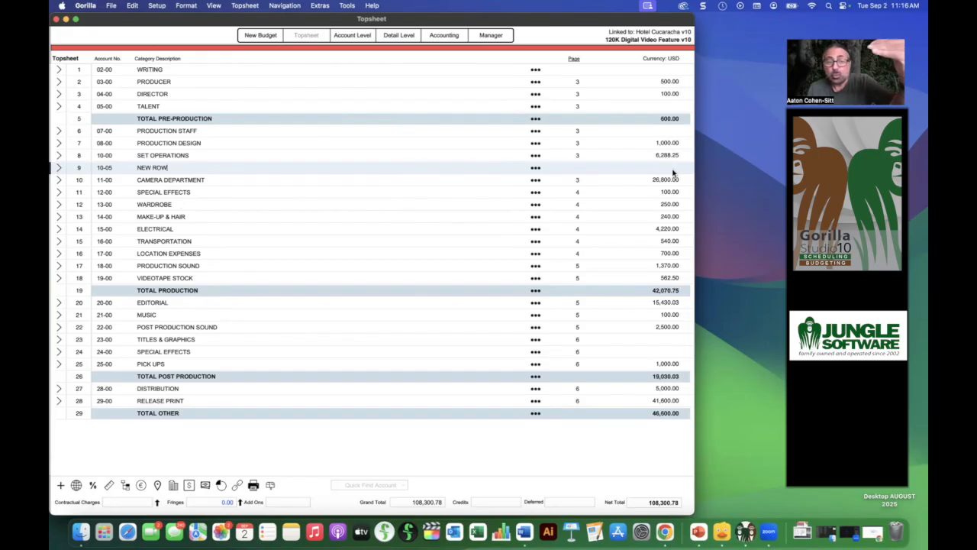
Step: View the available row options for SET OPERATIONS on the topsheet and close them
left_click(536, 158)
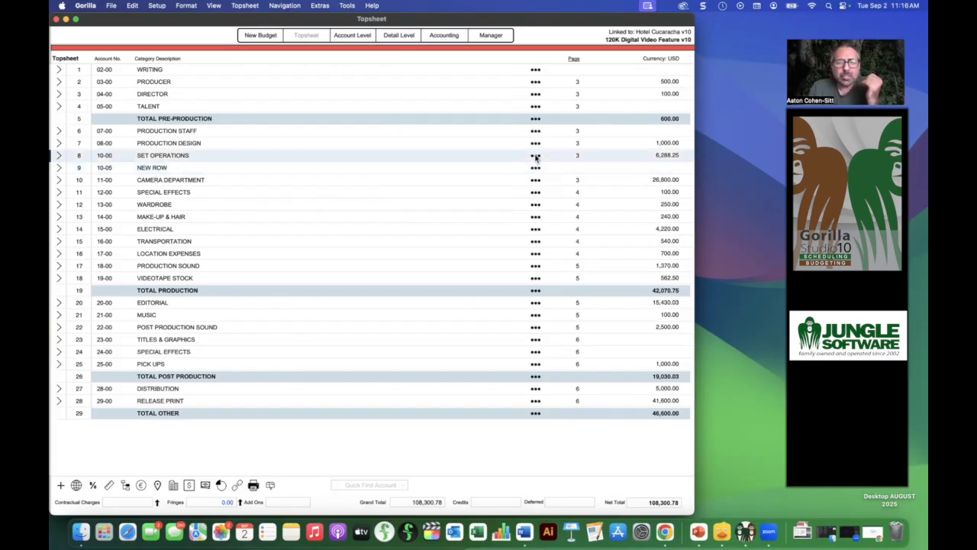
left_click(536, 158)
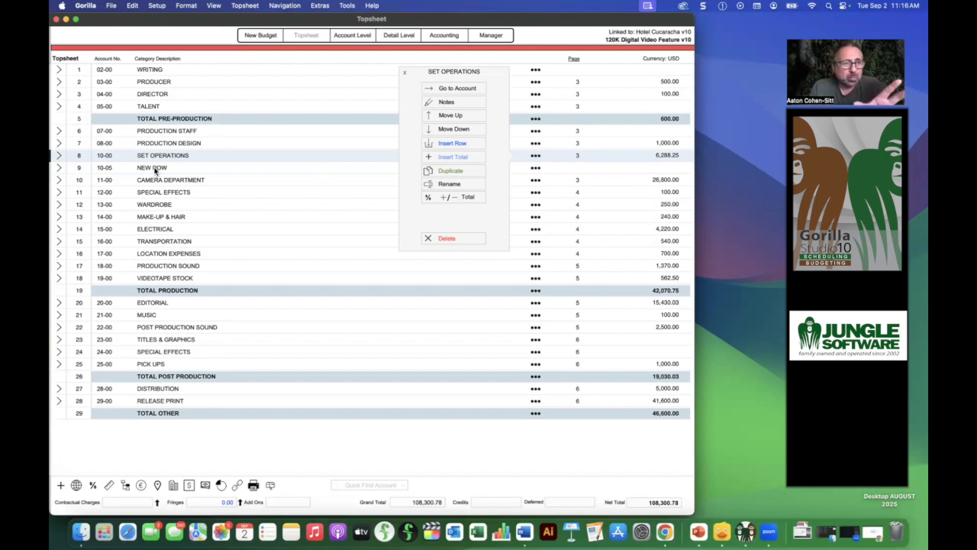
left_click(405, 73)
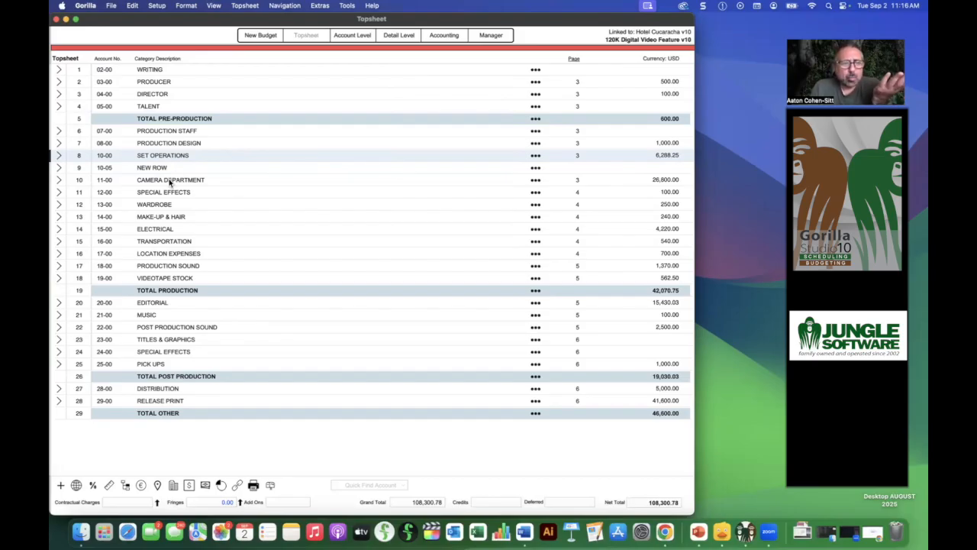
Step: Insert a production total named CAMERA AND SET after the CAMERA DEPARTMENT row
left_click(537, 181)
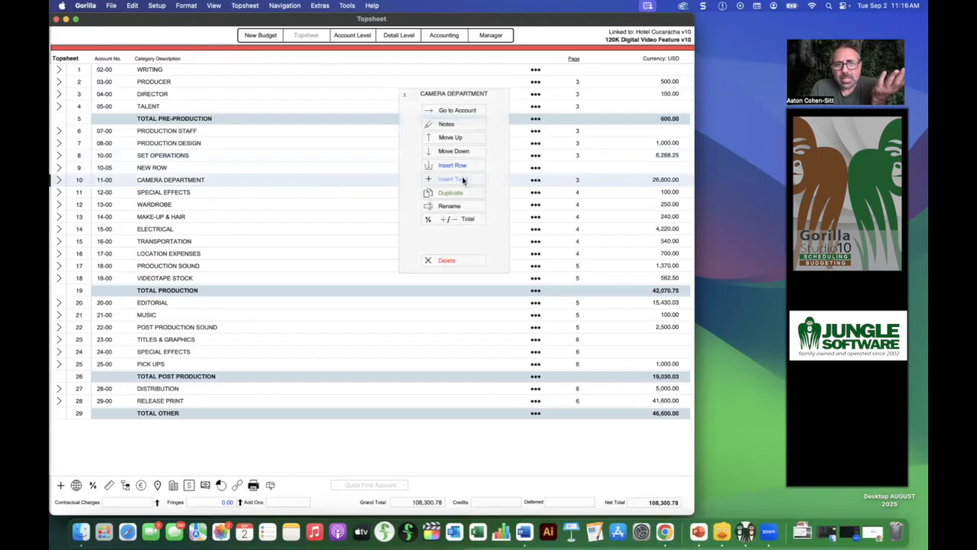
left_click(461, 179)
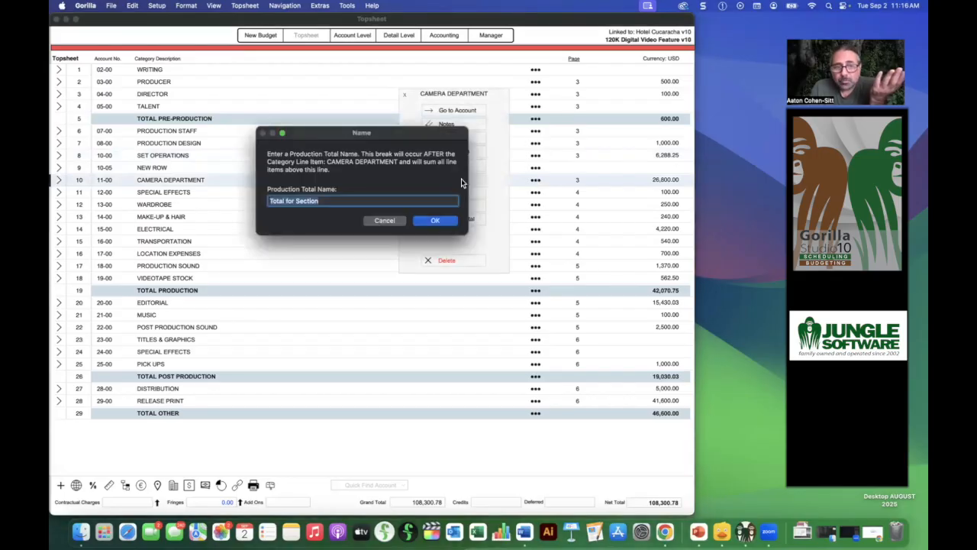
type("CA<ERA")
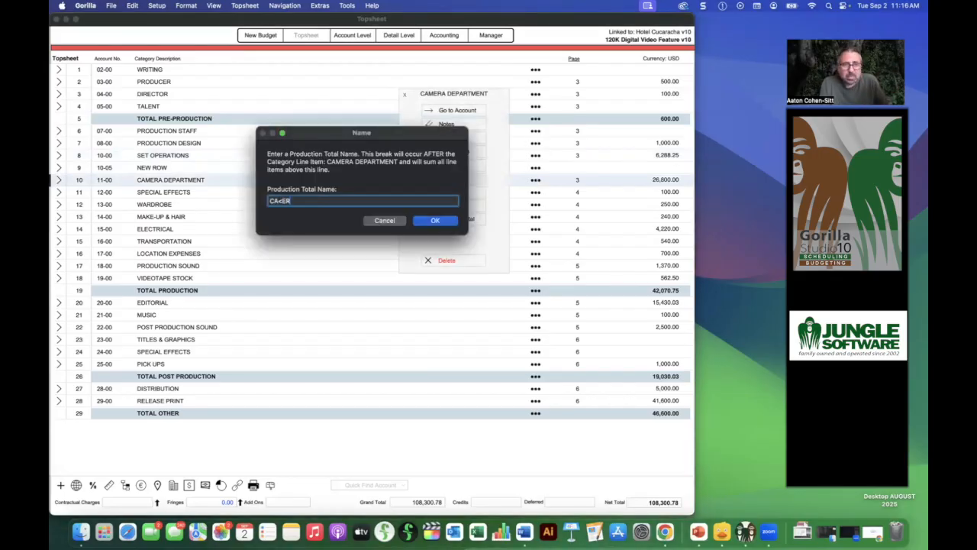
key("BackSpace")
key("BackSpace")
key("BackSpace")
key("BackSpace")
type("MERA")
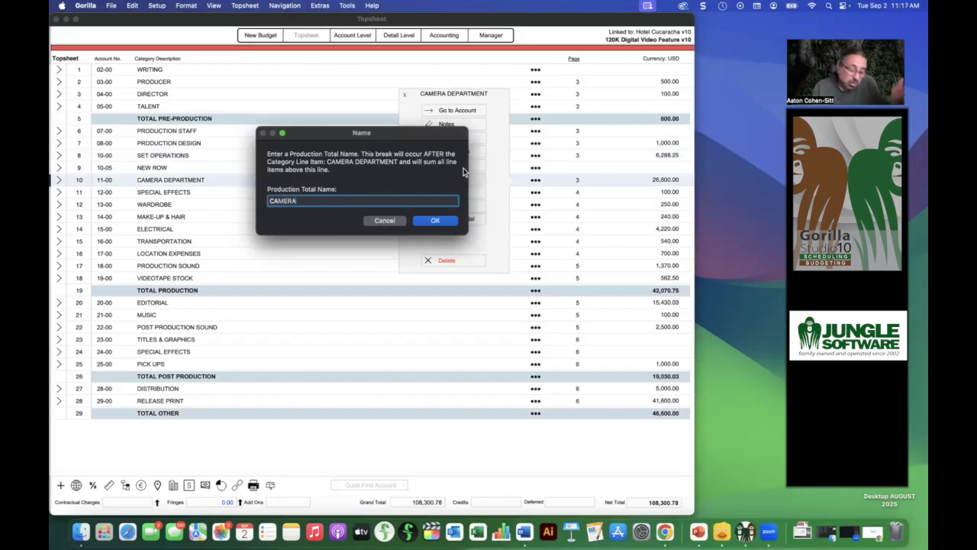
type(" AND SE")
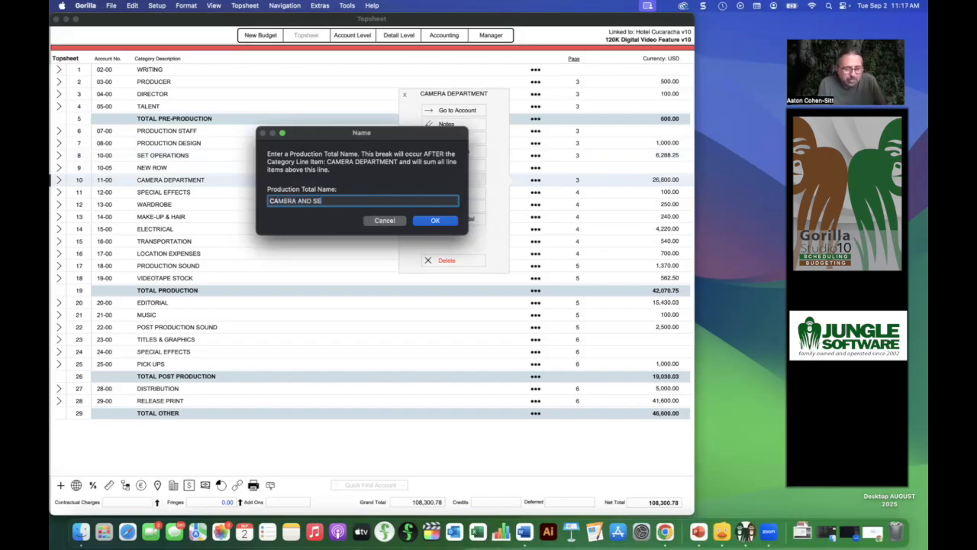
type("T")
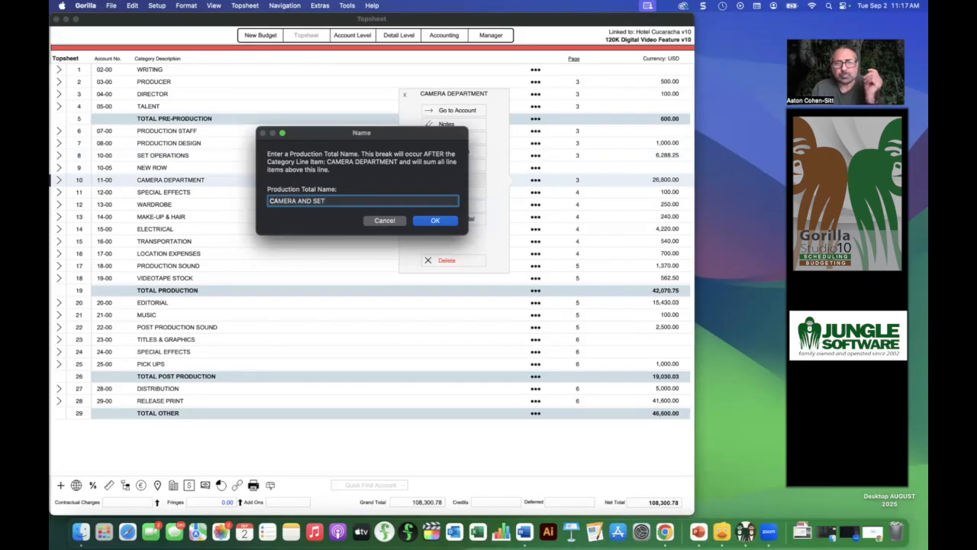
left_click(447, 220)
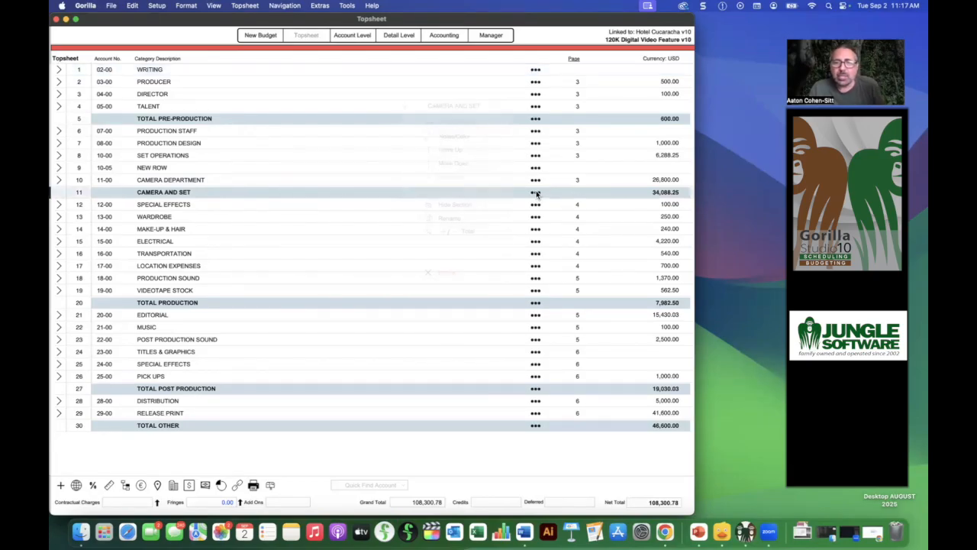
Step: Hide the CAMERA AND SET section from the topsheet totals and show it again
left_click(535, 192)
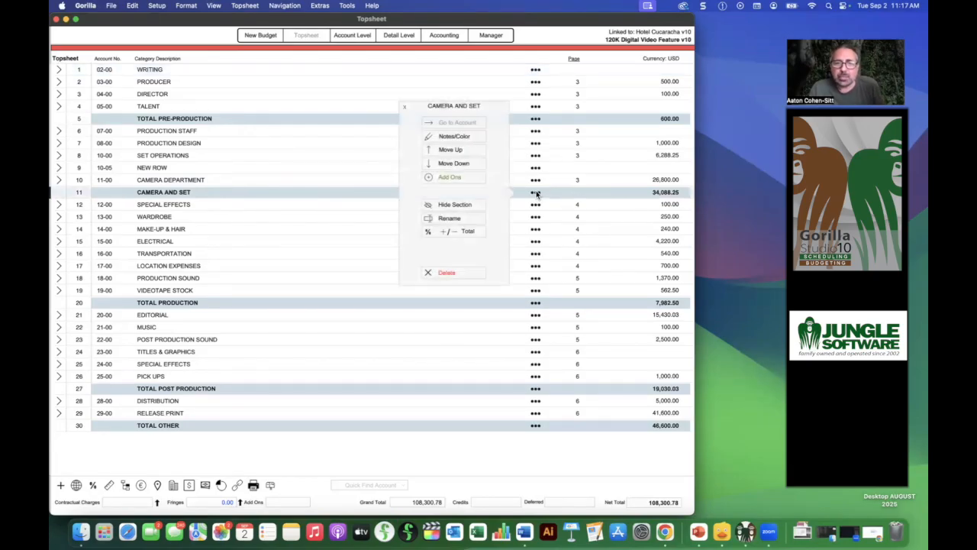
left_click(465, 204)
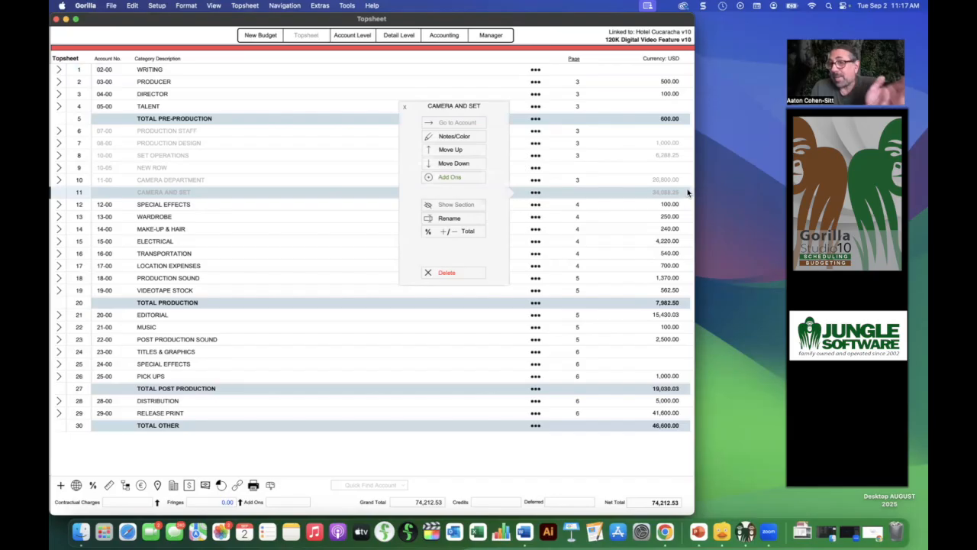
left_click(455, 204)
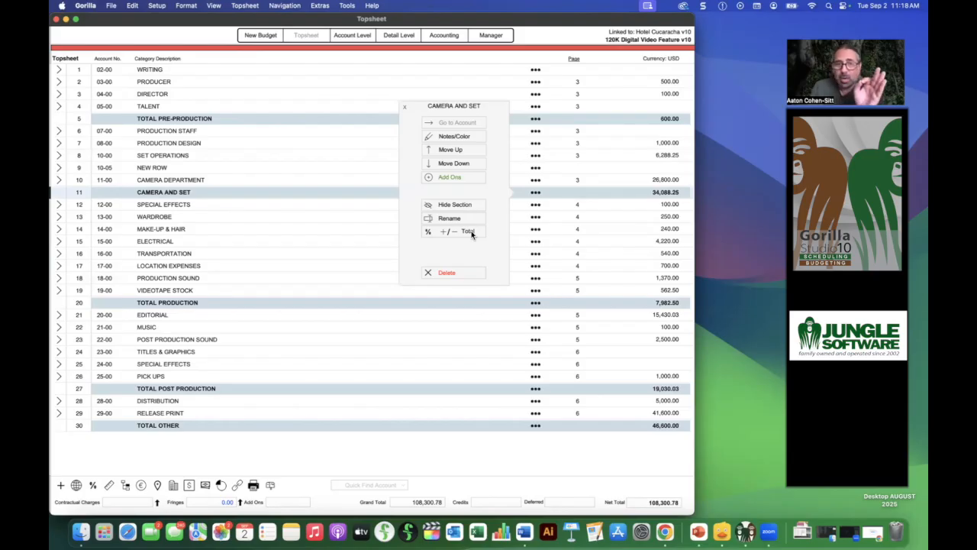
left_click(404, 109)
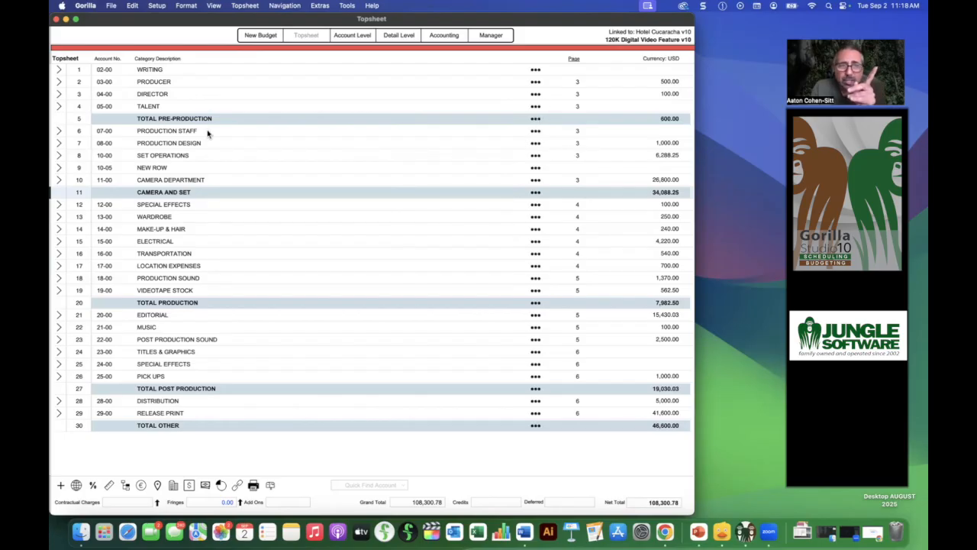
Step: Add a flat fee add-on of 200 to the Pre-Production section total
left_click(535, 181)
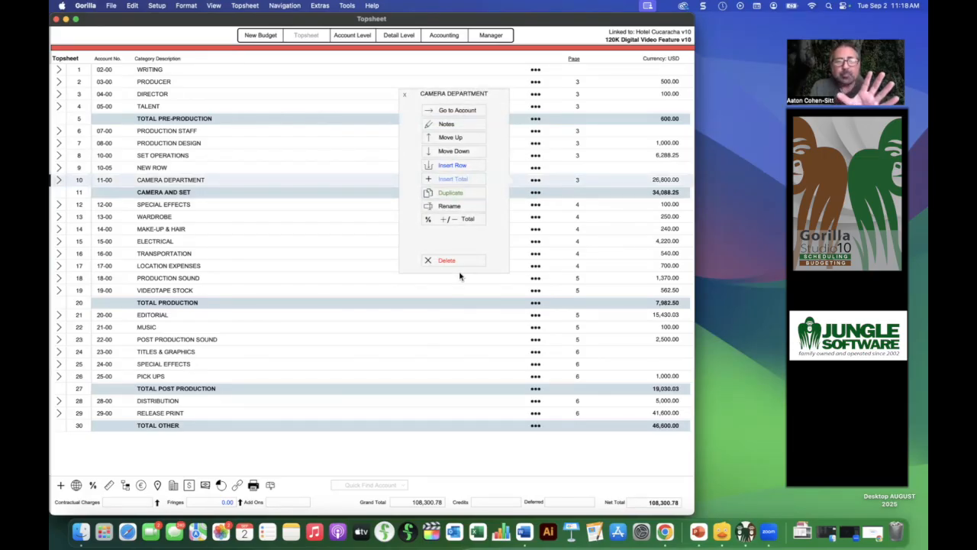
left_click(405, 95)
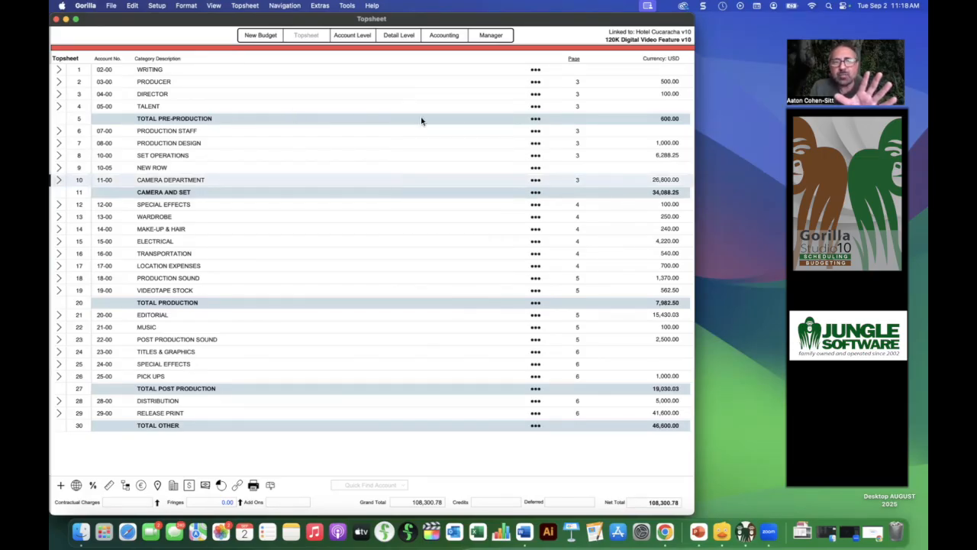
left_click(535, 119)
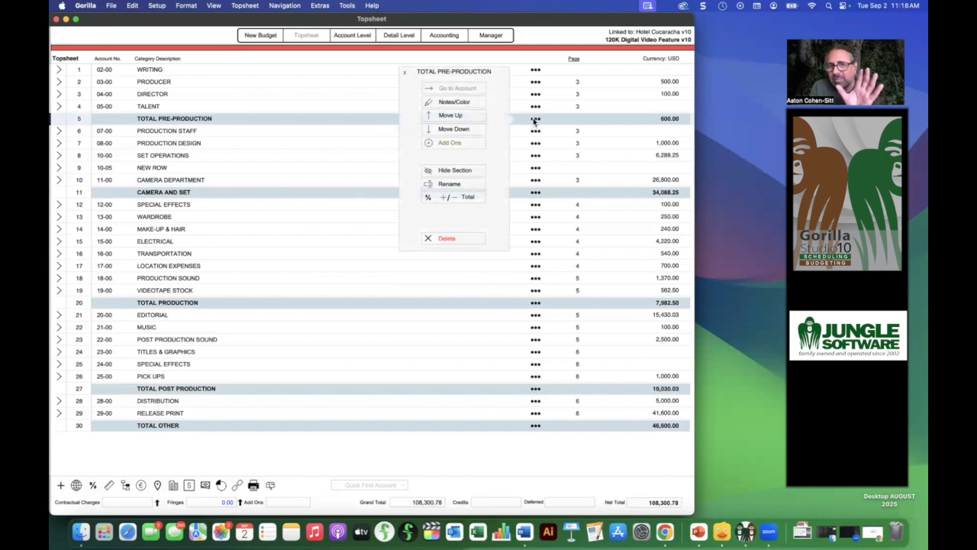
left_click(450, 143)
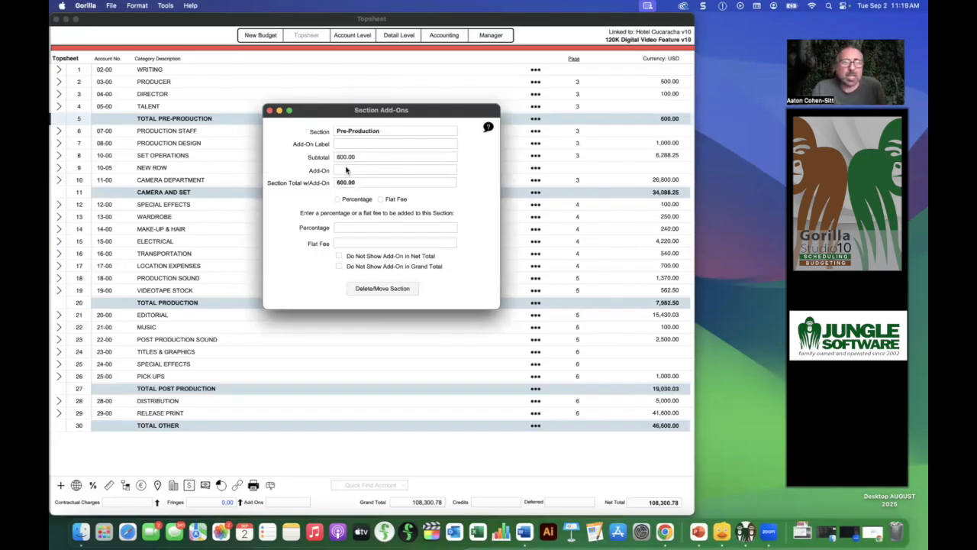
left_click(345, 243)
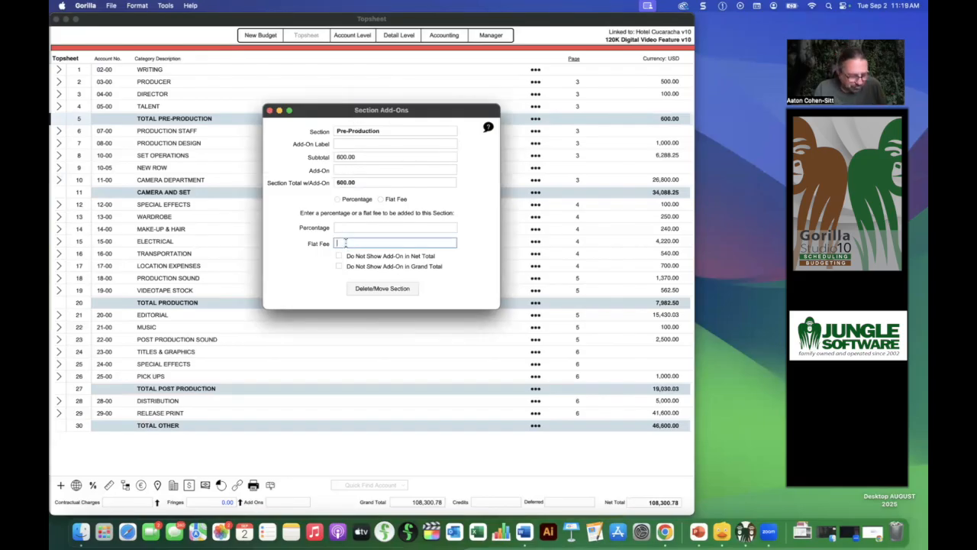
type("20")
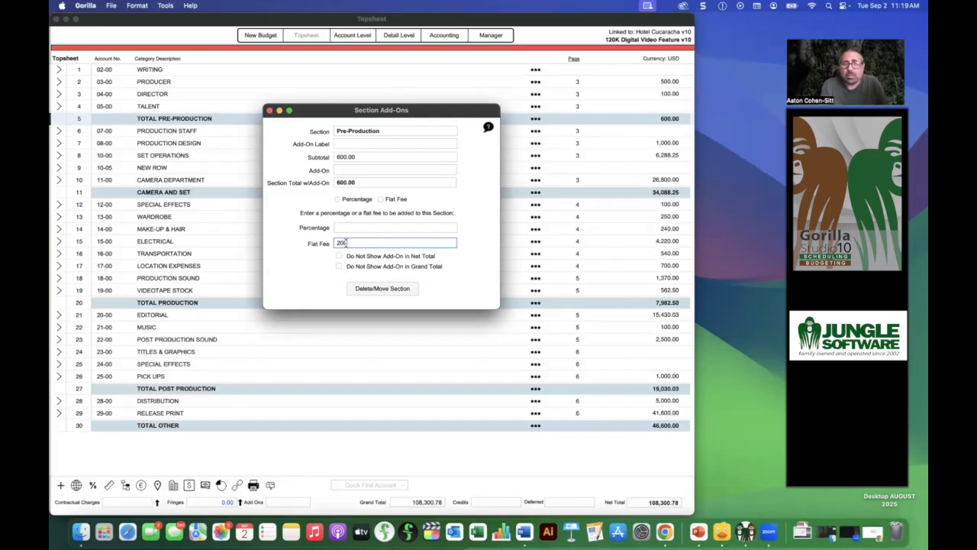
type("0")
left_click(323, 267)
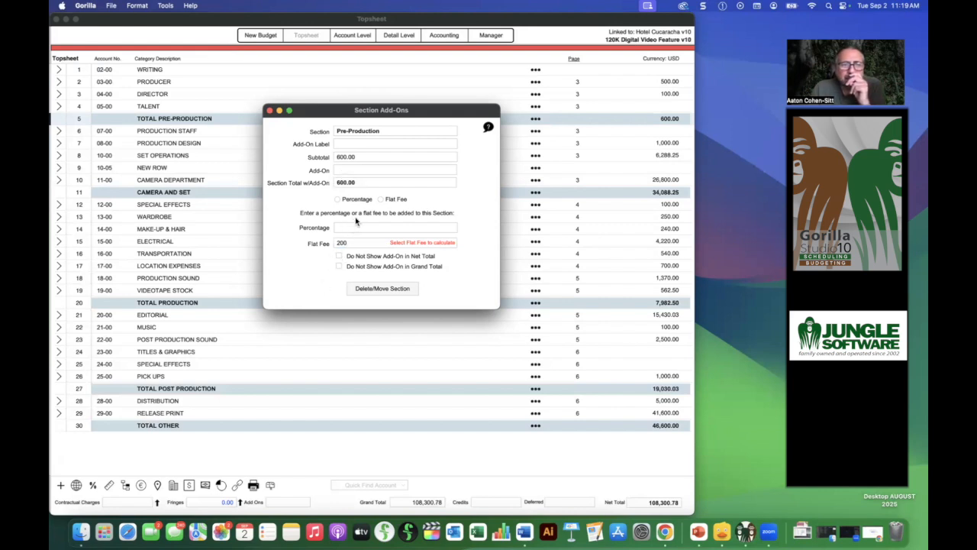
left_click(382, 199)
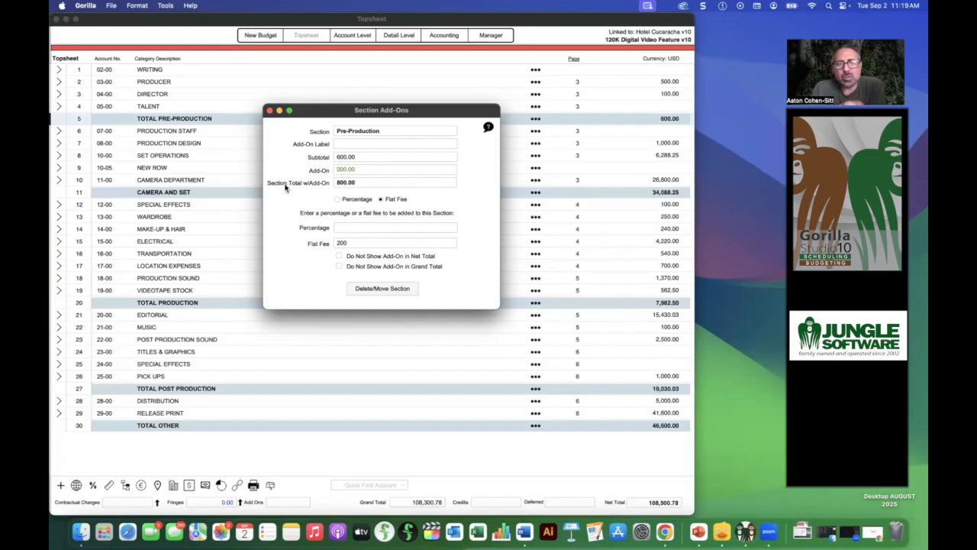
left_click(270, 110)
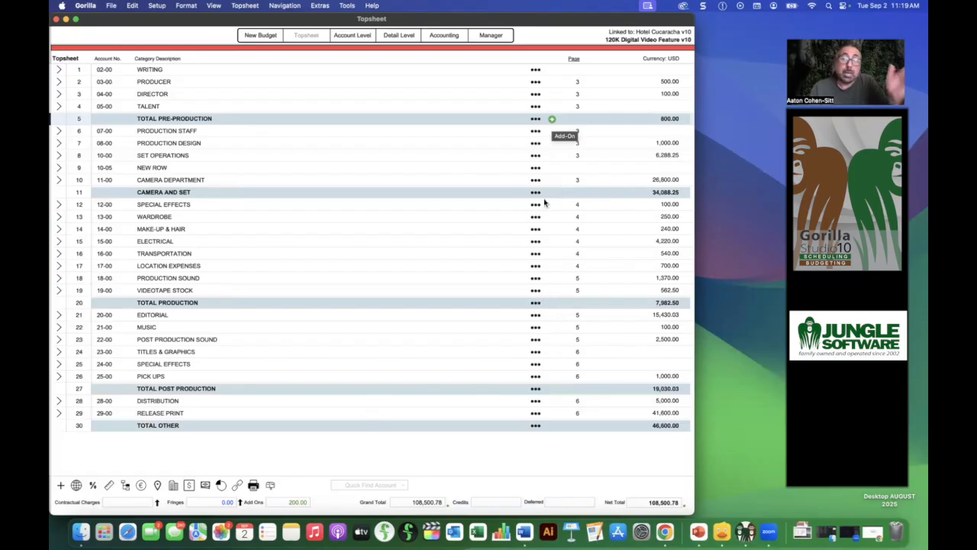
Step: Look over the contractual charges and their percentage or flat fee charge types, and close the list
left_click(159, 5)
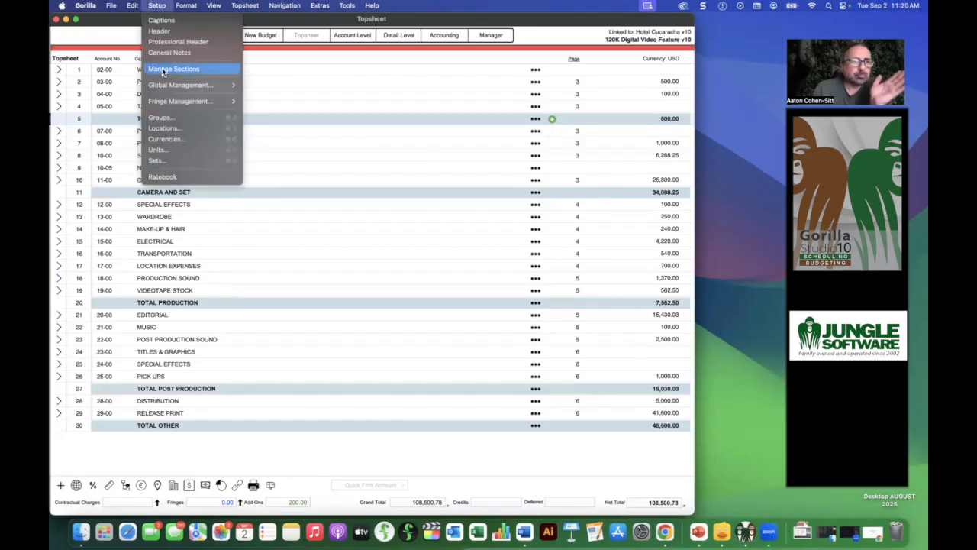
mouse_move(132, 7)
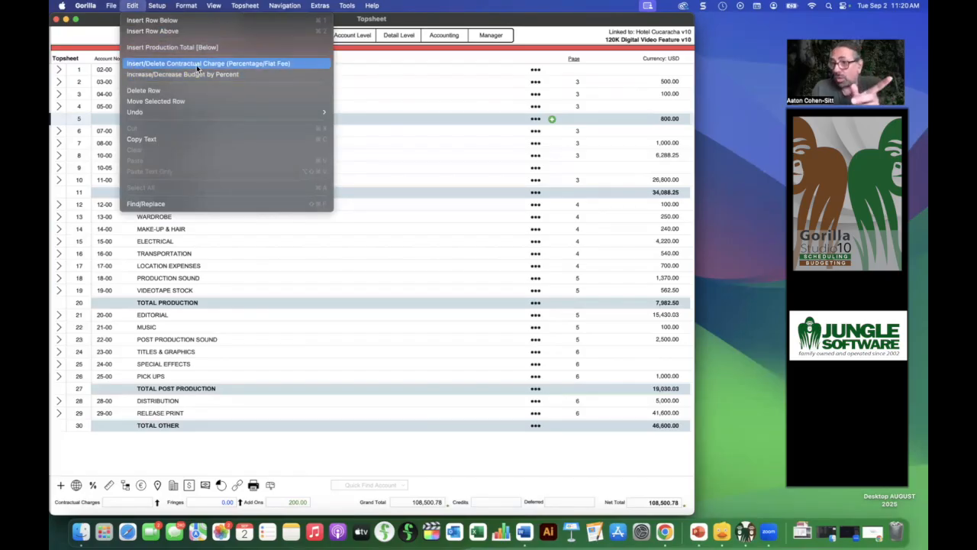
left_click(253, 65)
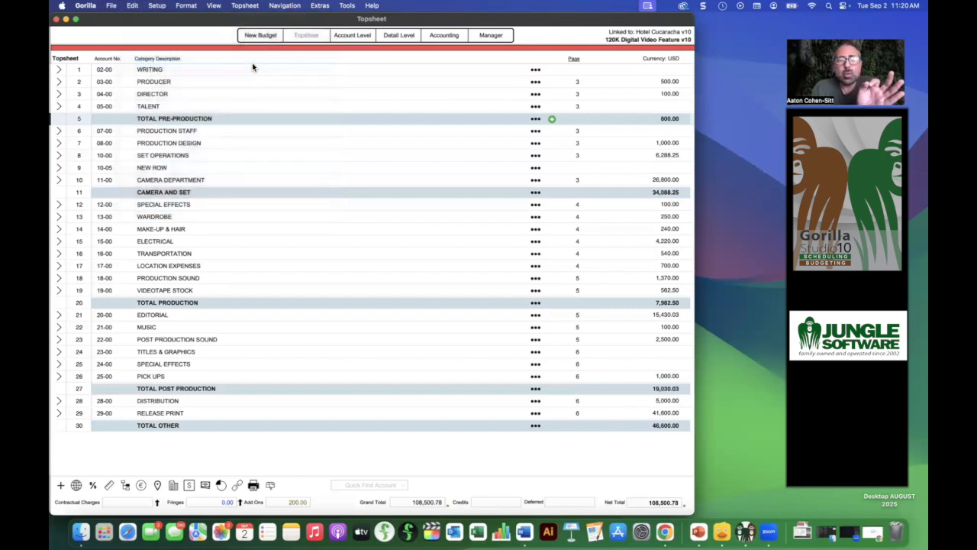
left_click_drag(330, 96, 382, 105)
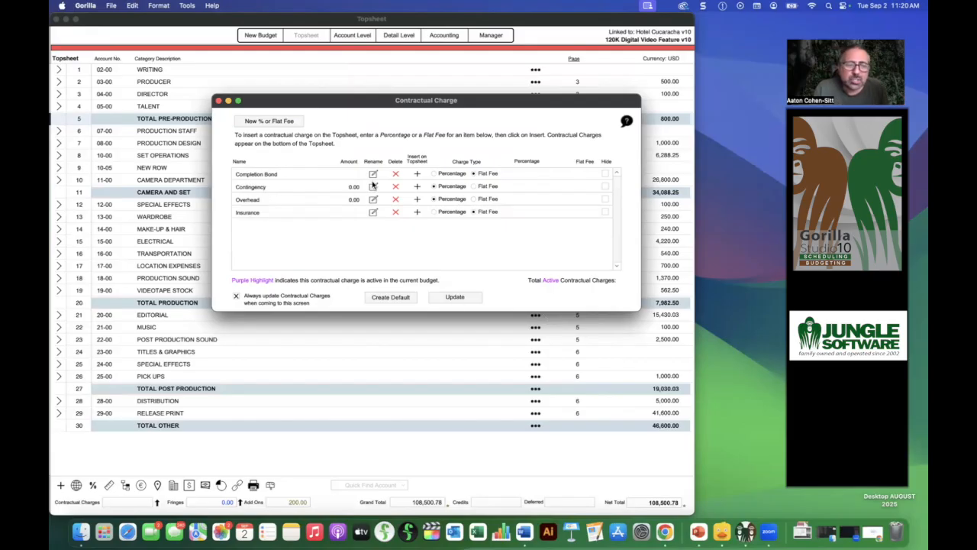
left_click(447, 189)
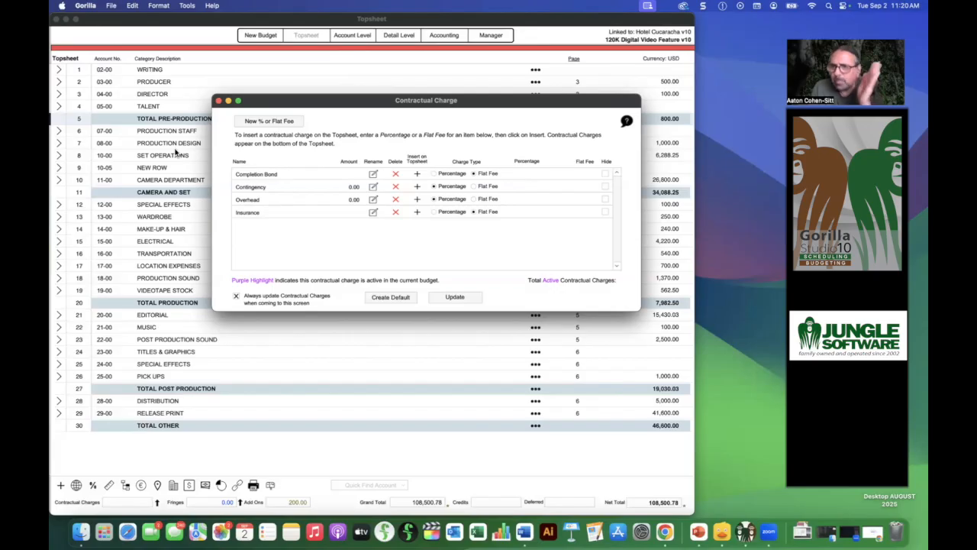
left_click(218, 100)
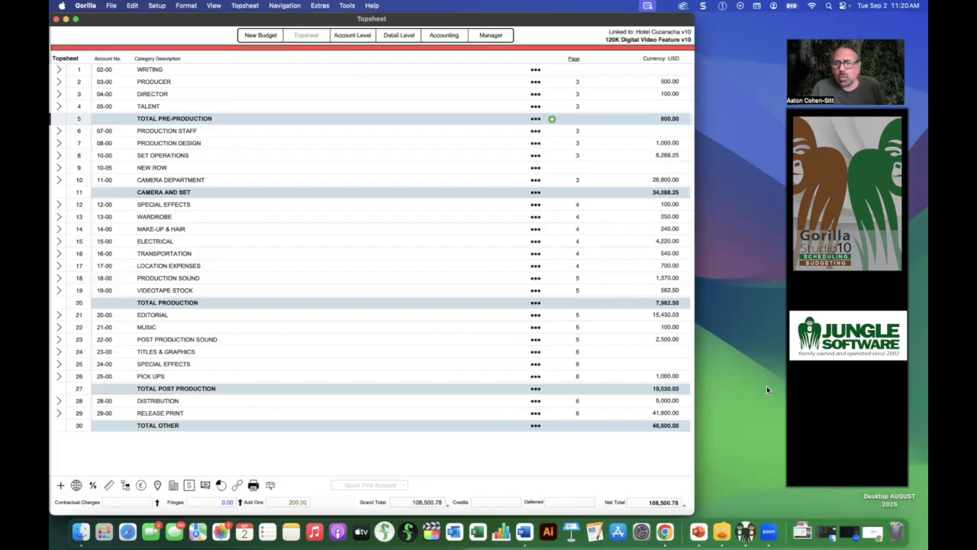
Step: Switch to the presentation slide on the four sections of the budget, and return to the Gorilla topsheet
key("super+Tab")
left_click(413, 275)
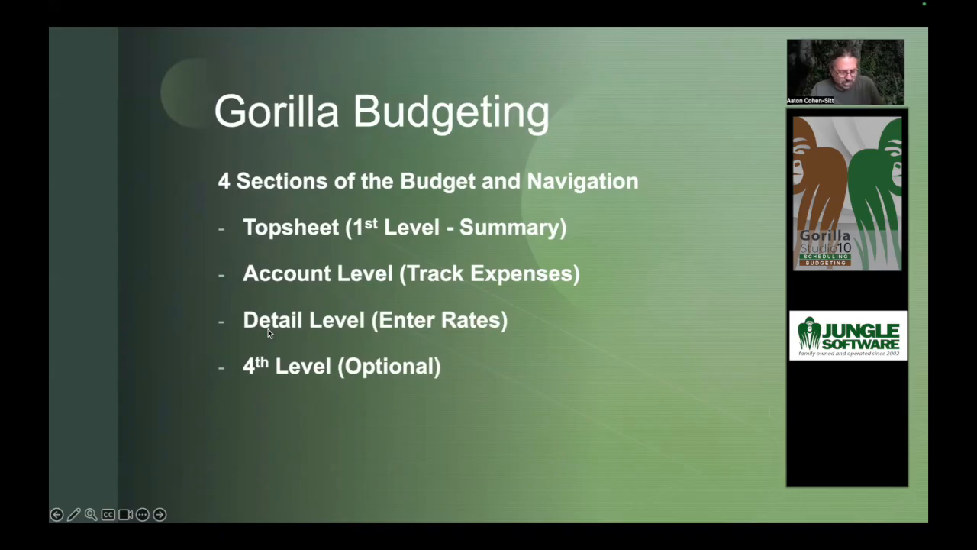
key("super+Tab")
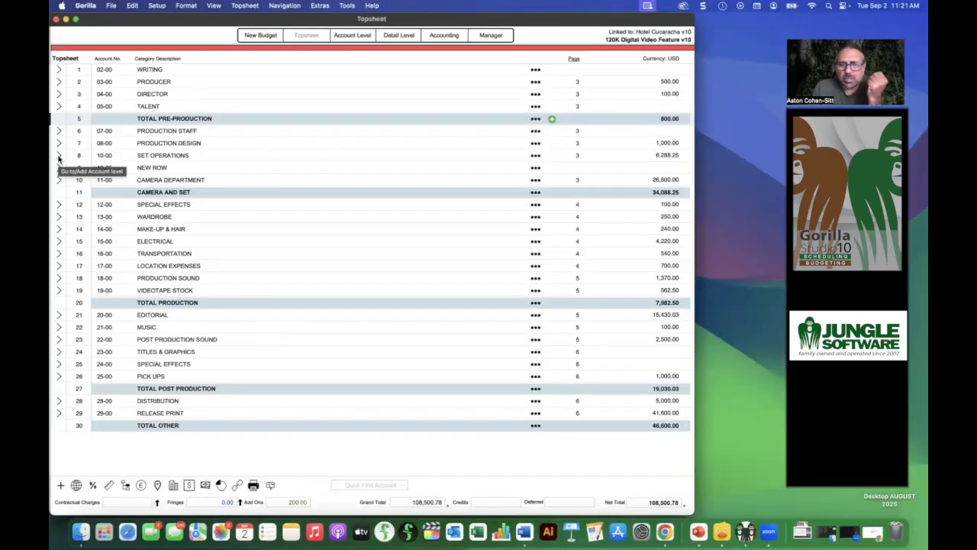
left_click(740, 415)
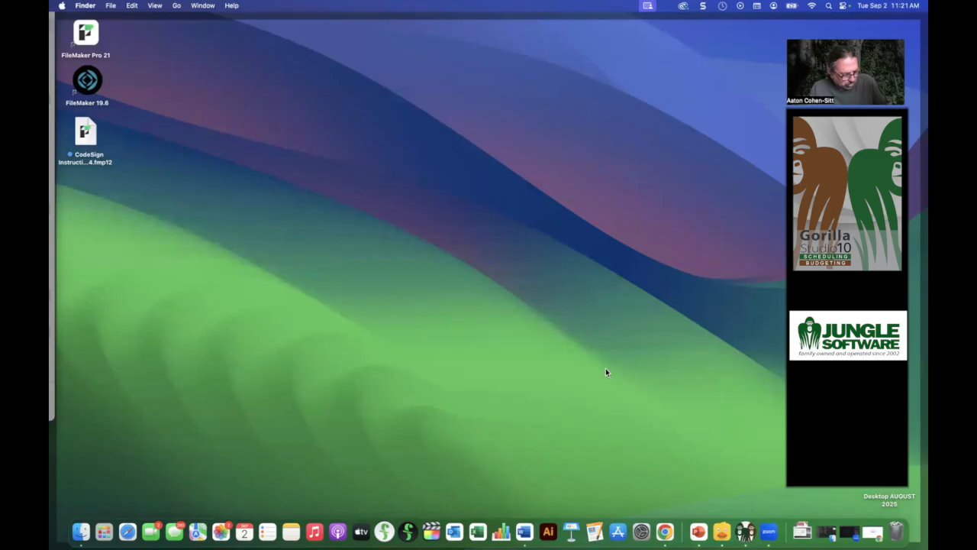
Step: Check the presentation slide on the four budget sections again and bring the Gorilla topsheet back to the front
left_click(605, 367)
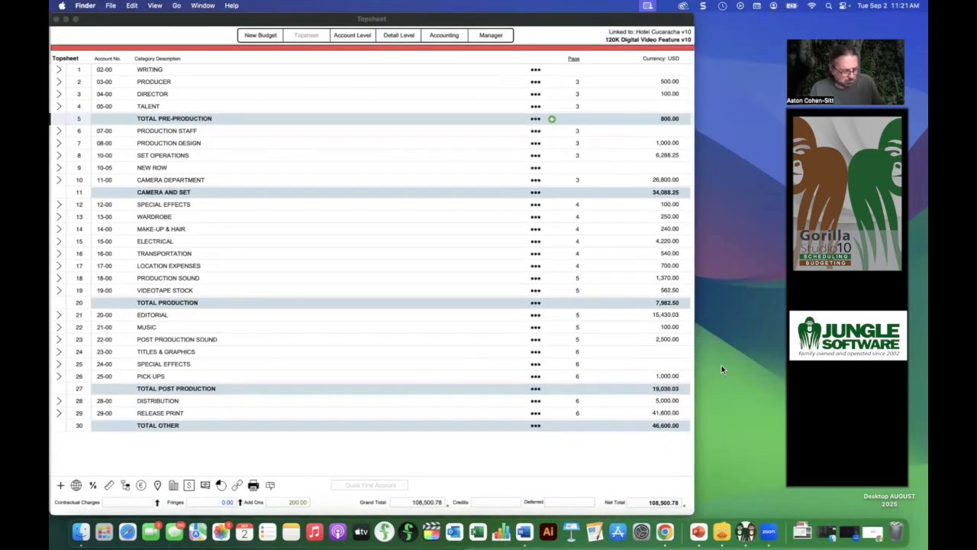
key("super+Tab")
key("super+Tab")
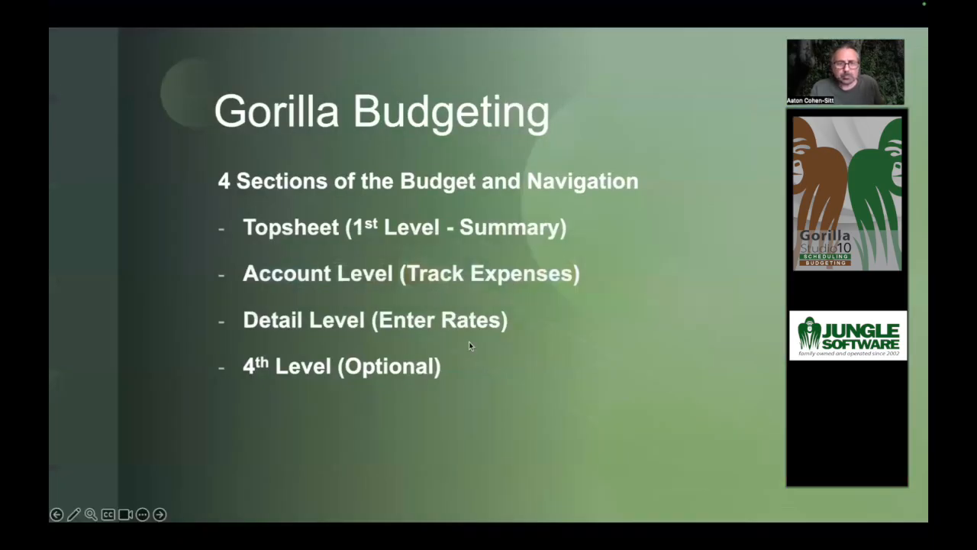
left_click(513, 349)
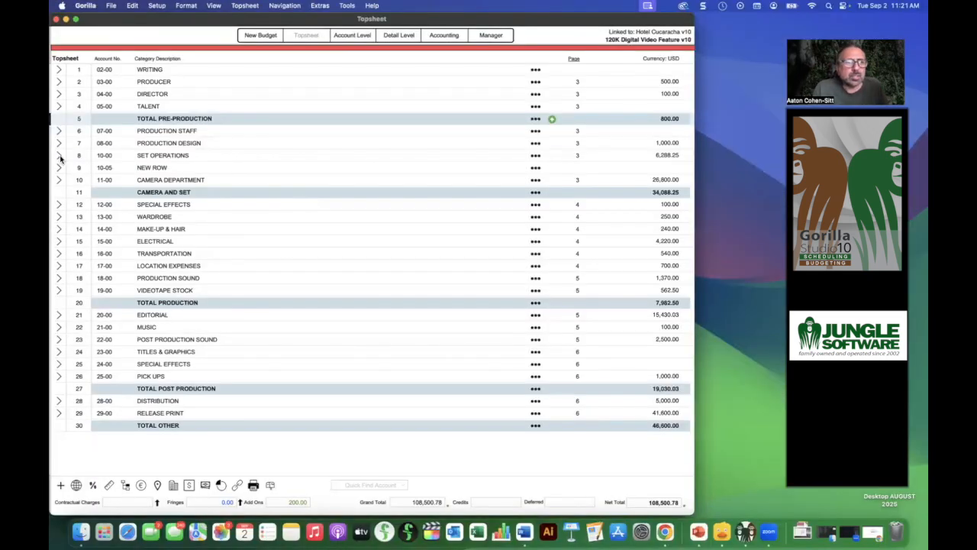
Step: In the Craft Service details under SET OPERATIONS, set the rate of Extra Meals for Party Scene to 10
left_click(60, 155)
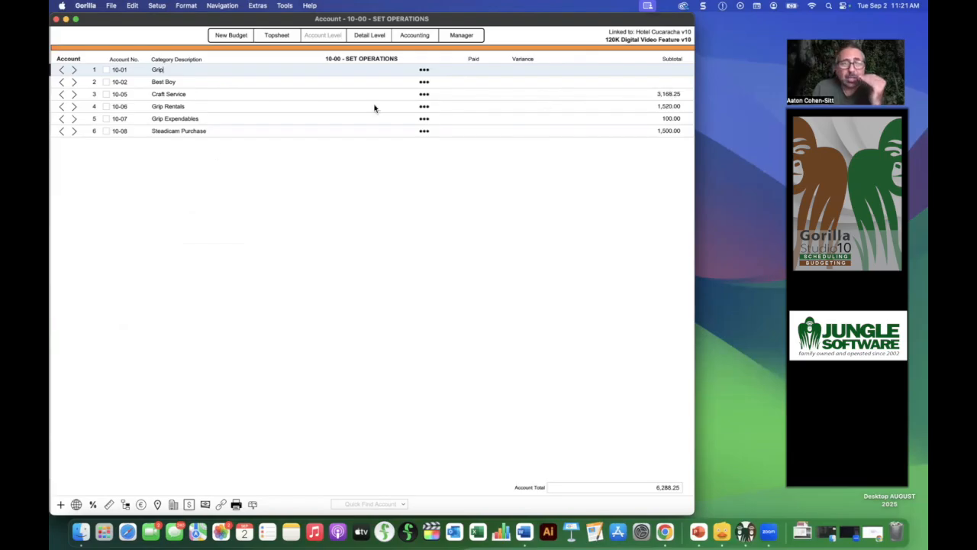
left_click(74, 94)
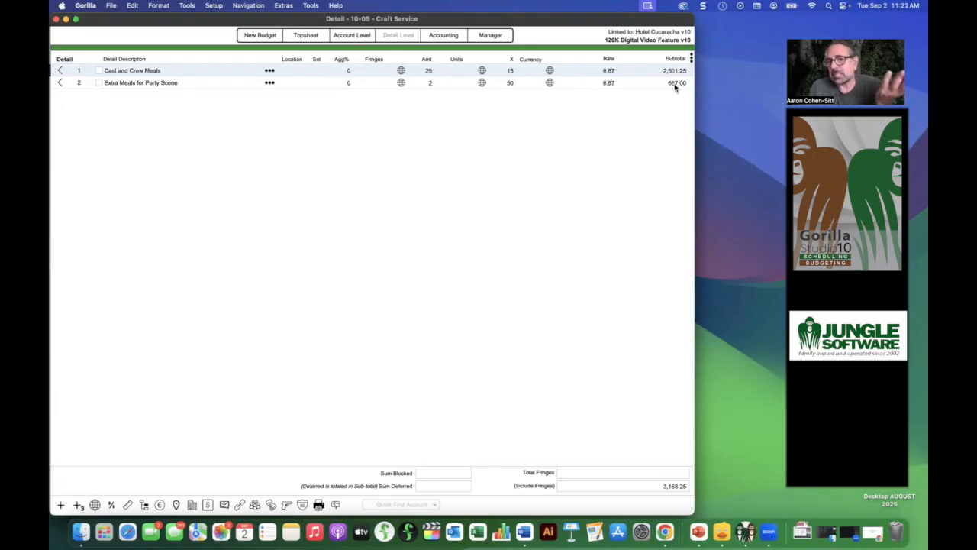
left_click(604, 82)
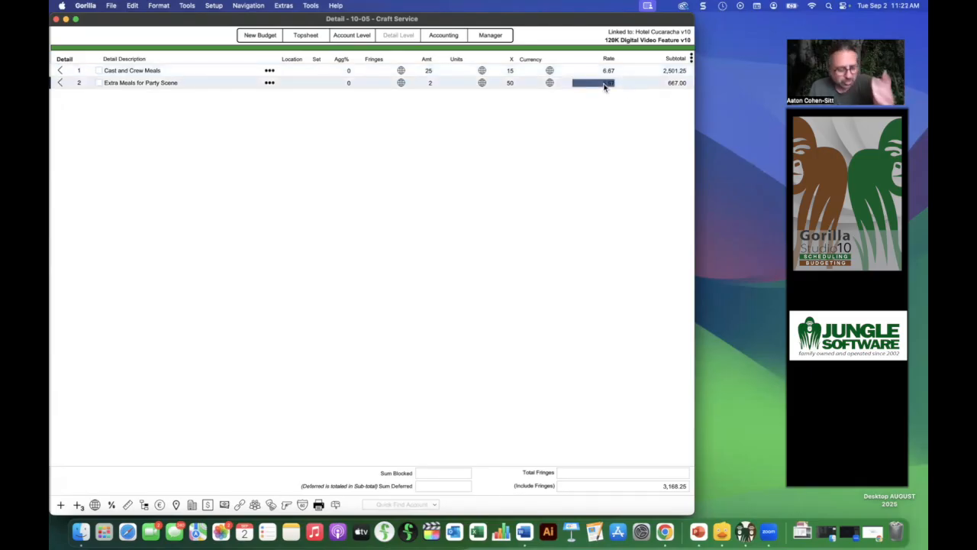
type("10")
left_click(542, 186)
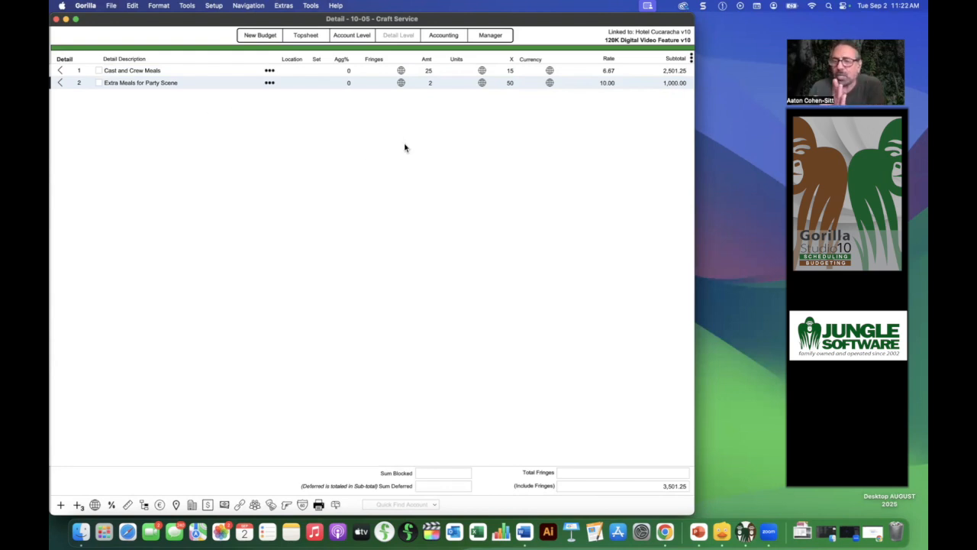
Step: Add a Craft Service detail line named "New Line Item" with a rate of 2000, and go back up to the topsheet
left_click(62, 508)
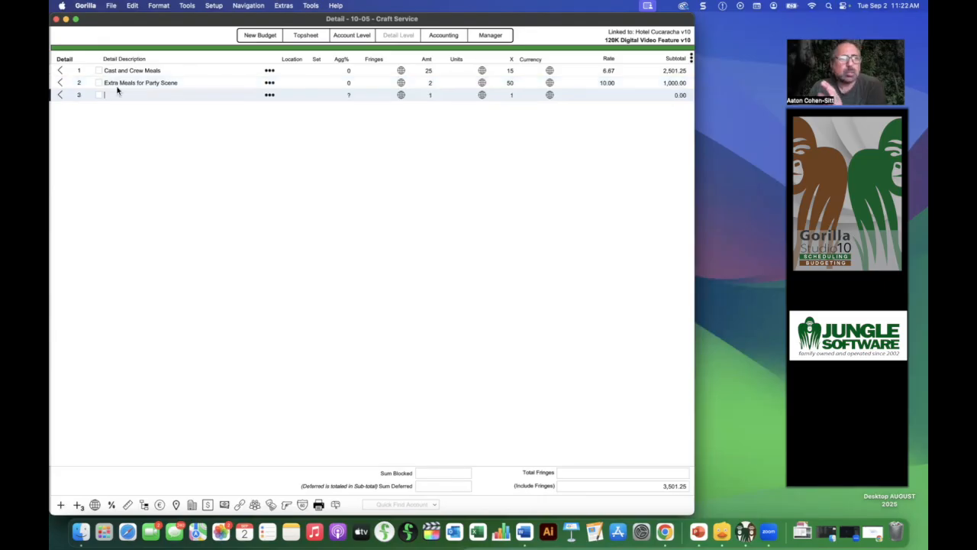
type("New line ")
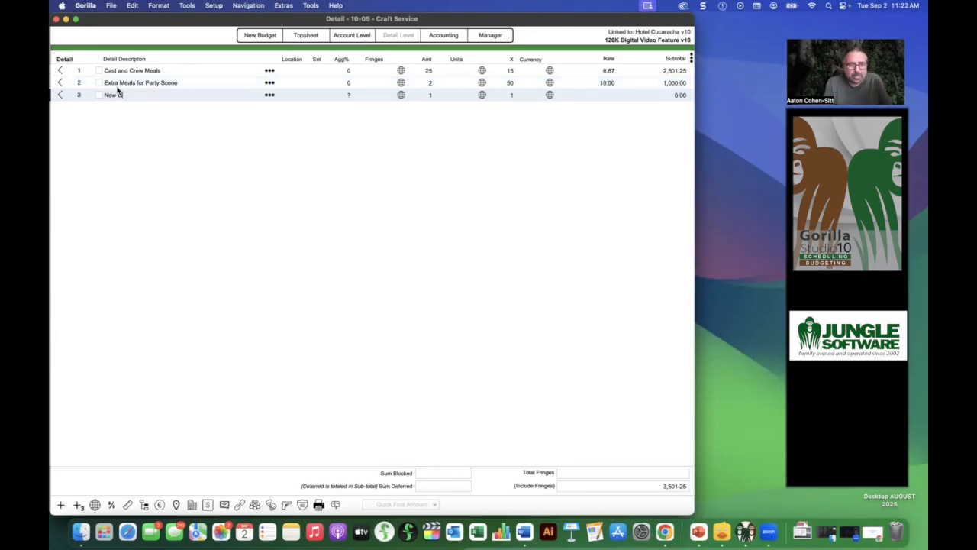
type("Item")
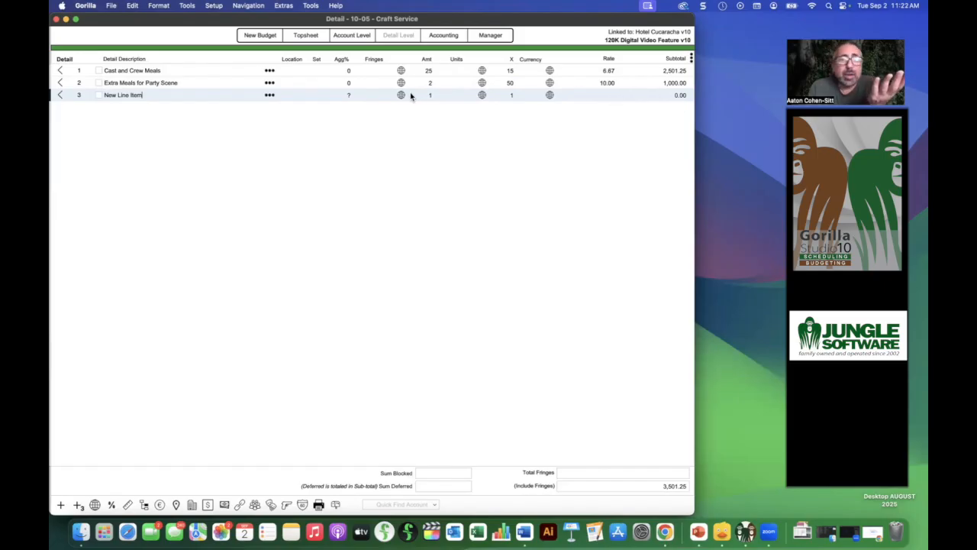
left_click(610, 97)
type("2000")
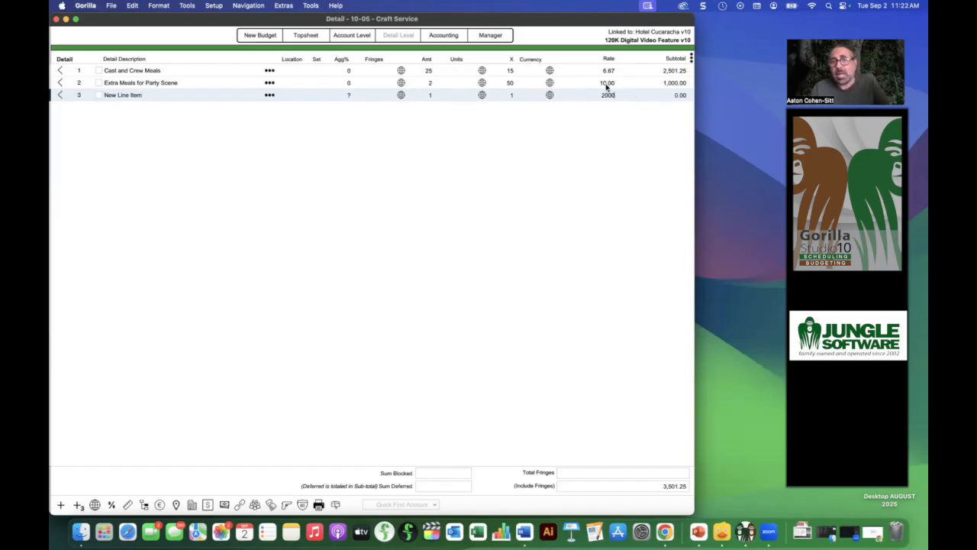
left_click(565, 128)
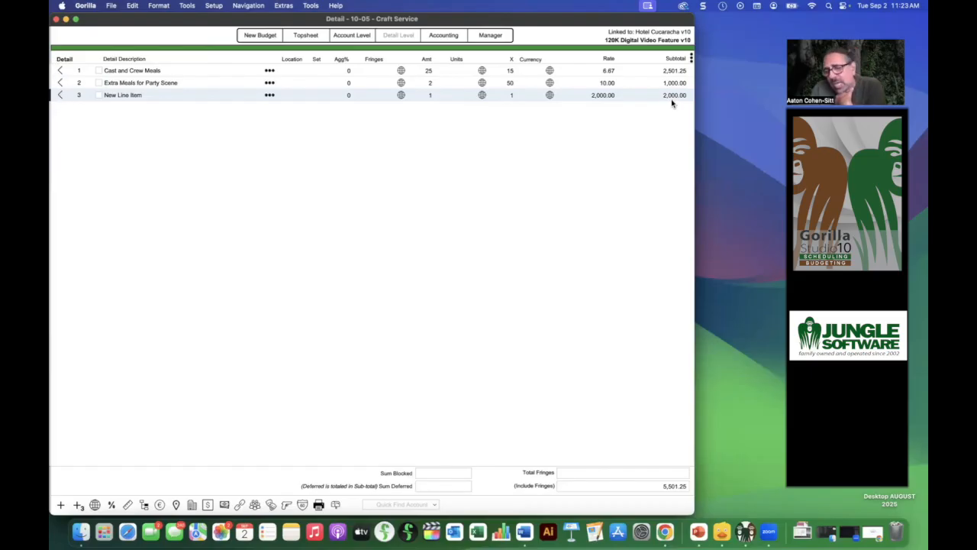
left_click(61, 95)
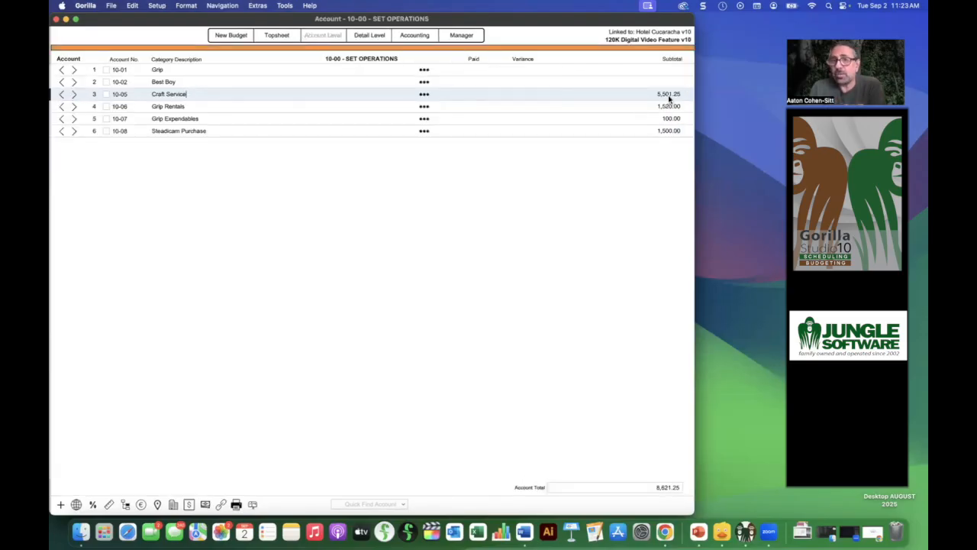
left_click(61, 96)
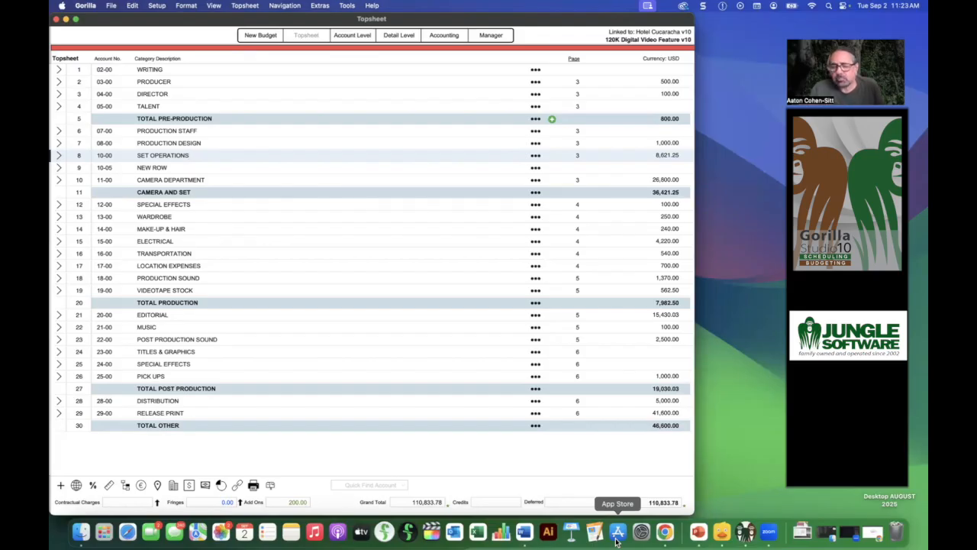
Step: Switch to the presentation, advance to the slide on the account level of 07-00 PRODUCTION STAFF, and return to the Gorilla topsheet
key("super+Tab")
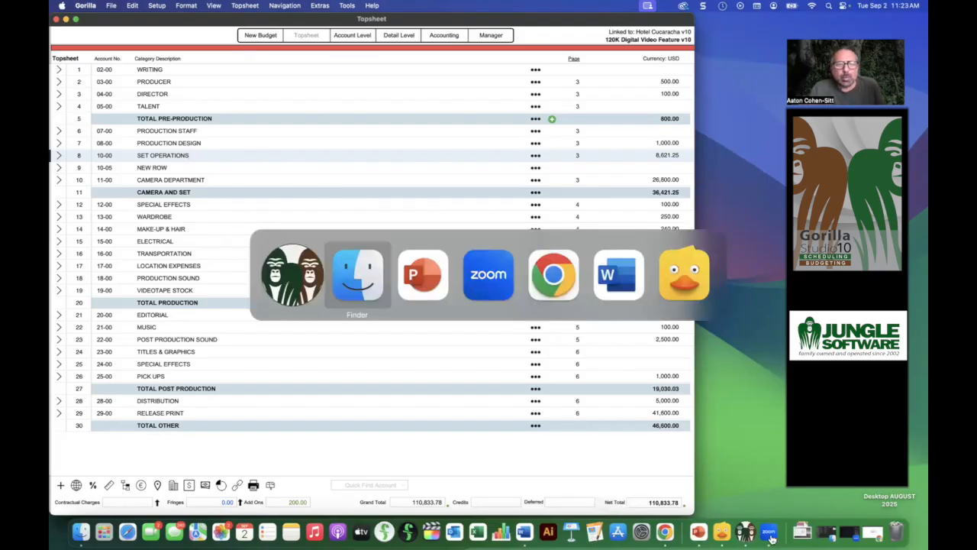
left_click(441, 284)
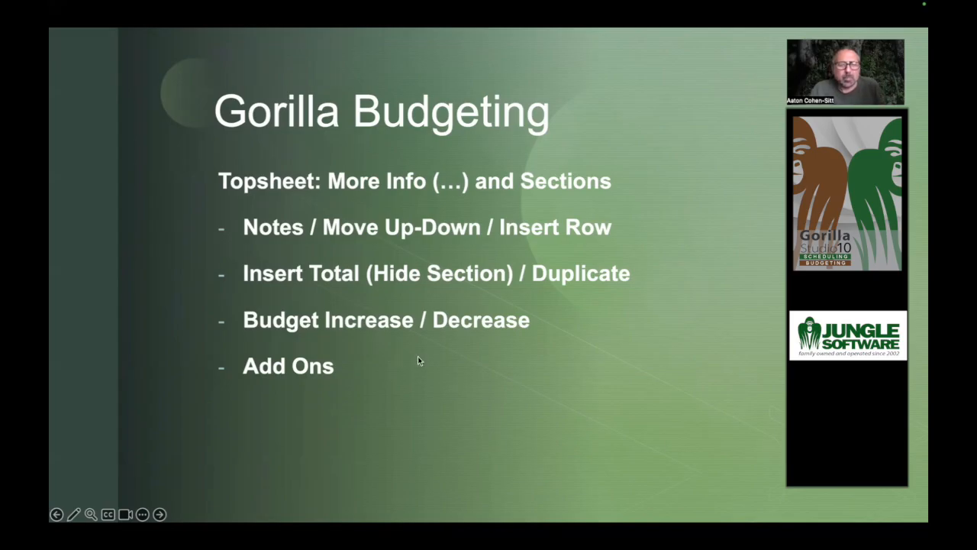
key("Right")
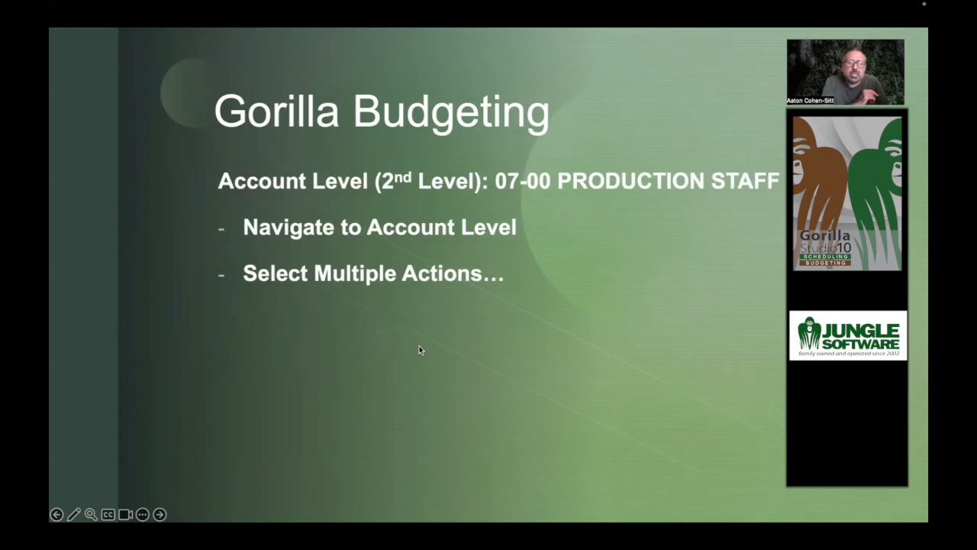
key("super+Tab")
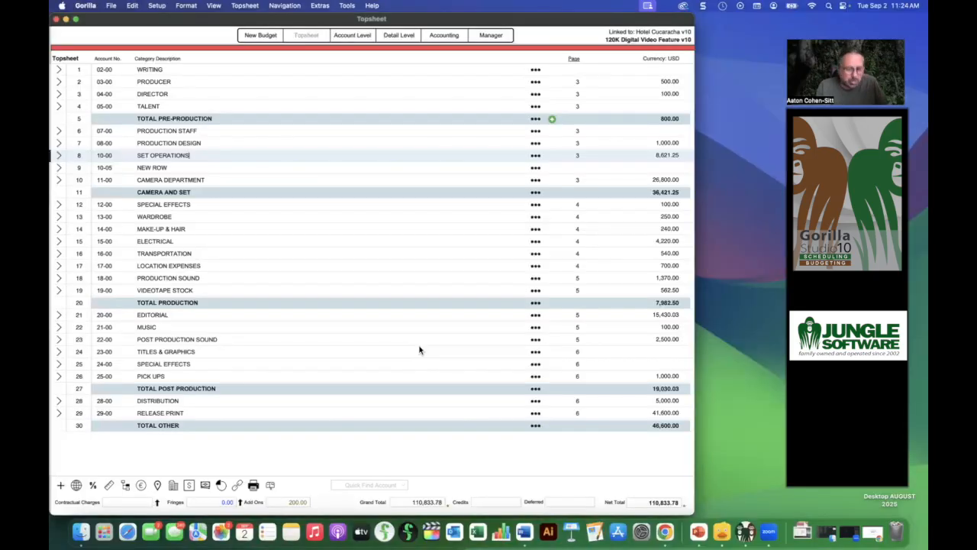
key("super+Tab")
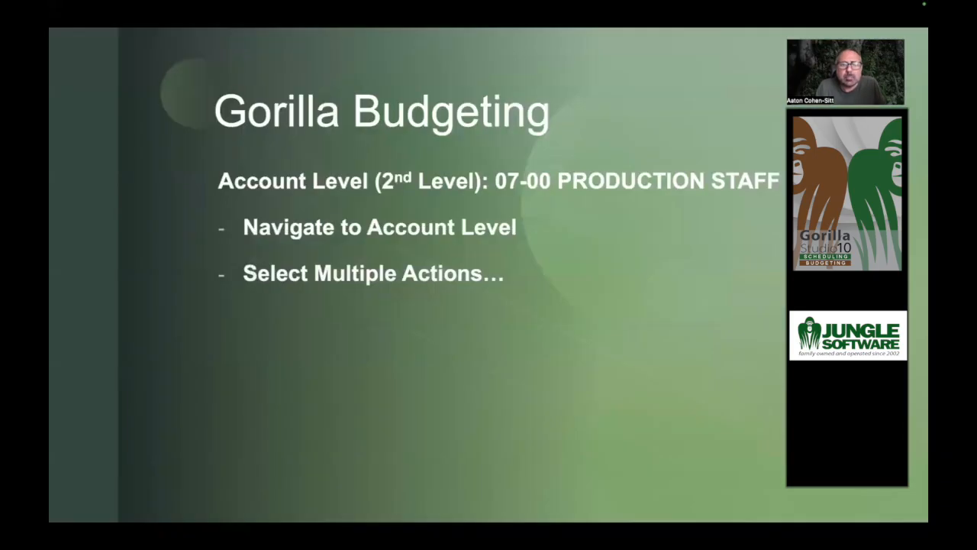
key("super+Tab")
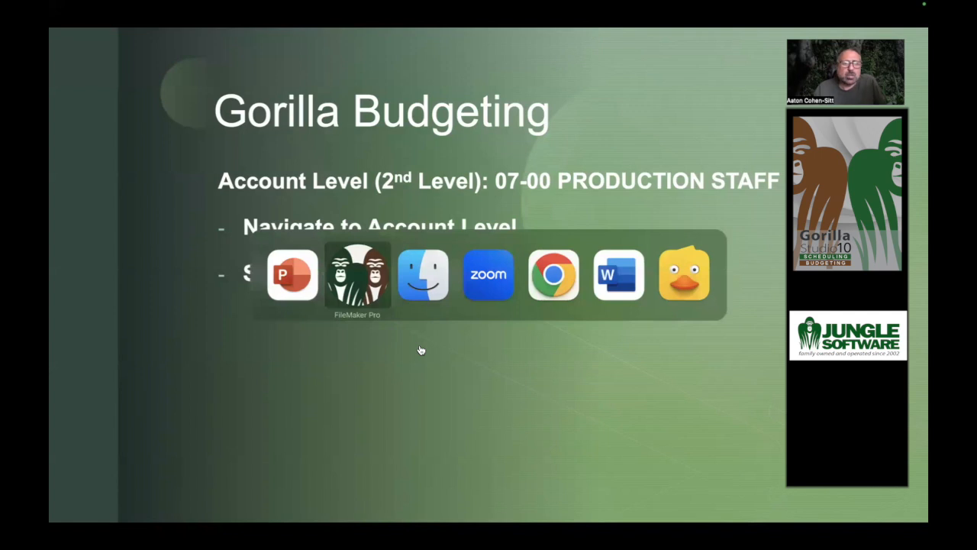
left_click(293, 260)
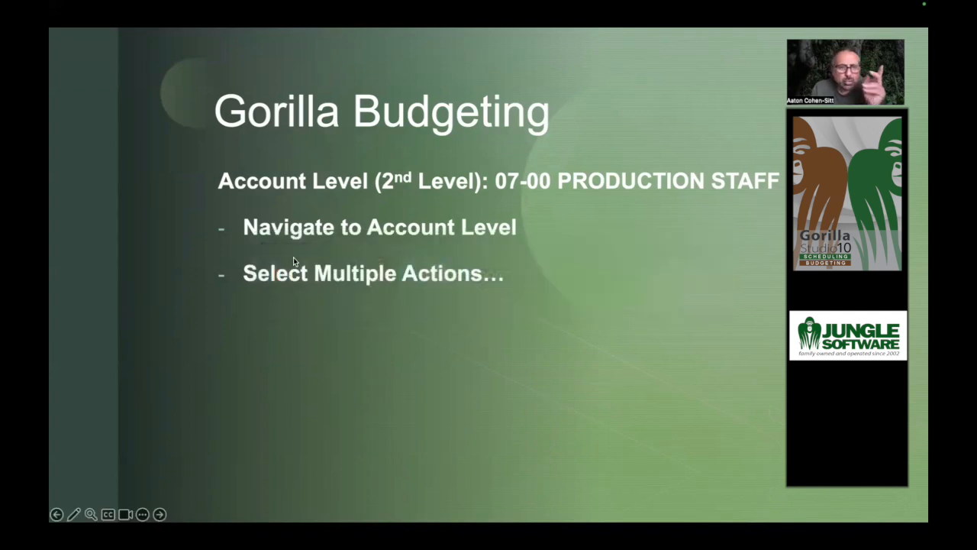
key("super+Tab")
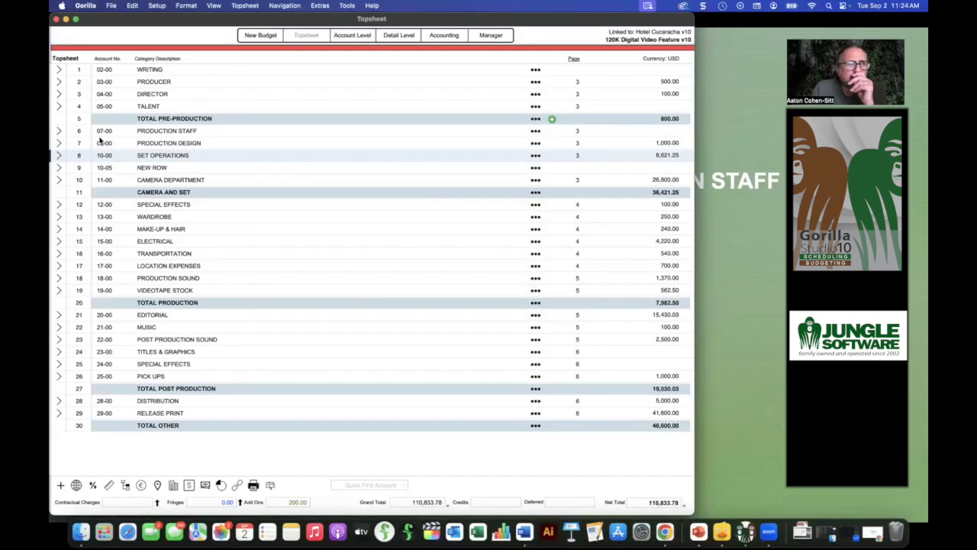
Step: Open the PRODUCTION STAFF account, look at the Unit Production Manager's detail level, and return to the account level
left_click(59, 132)
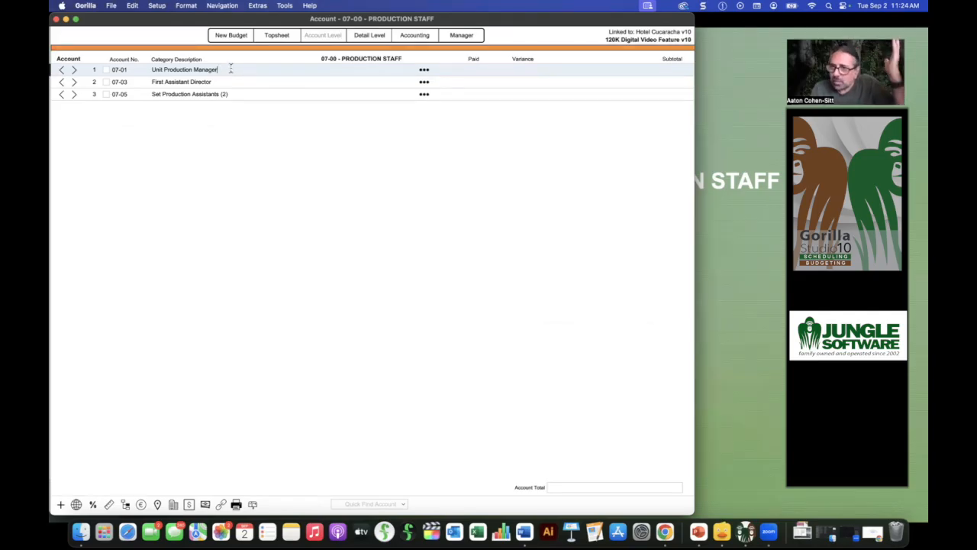
left_click(74, 70)
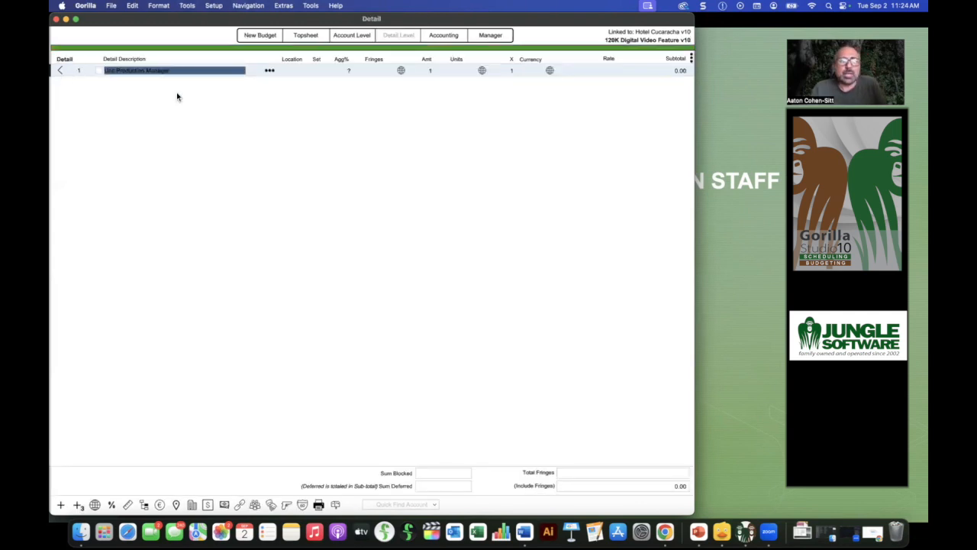
left_click(59, 70)
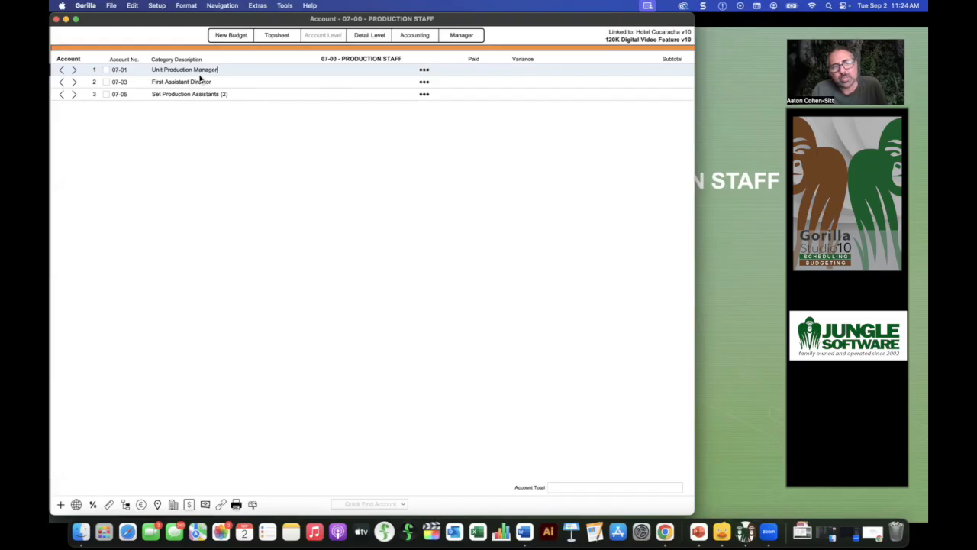
left_click(74, 70)
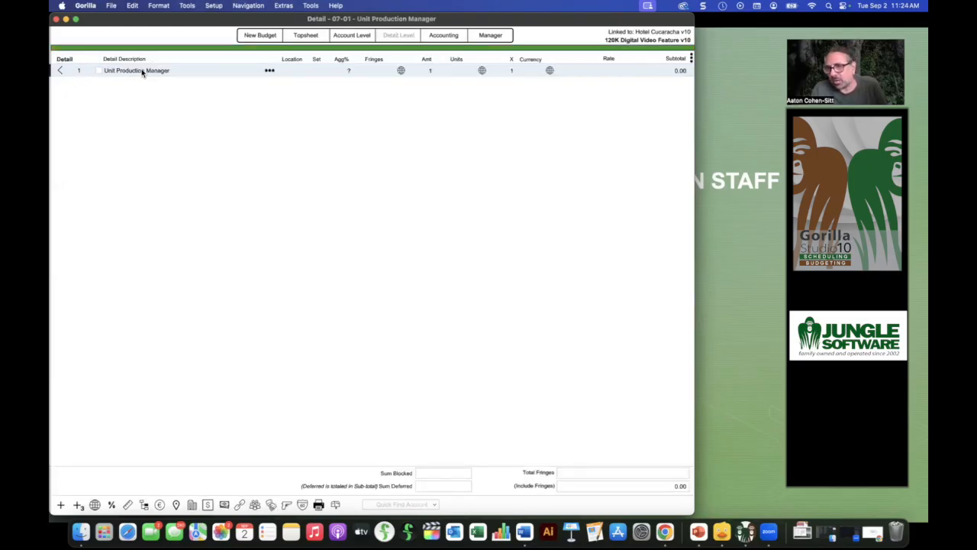
left_click(60, 71)
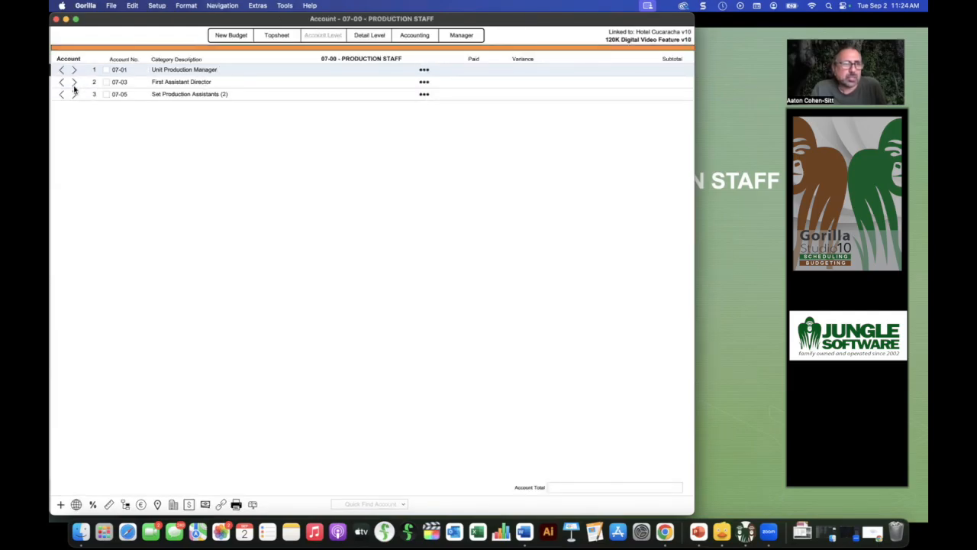
Step: In the First Assistant Director's details, append the person's name to the description and set the rate to 5000
left_click(74, 82)
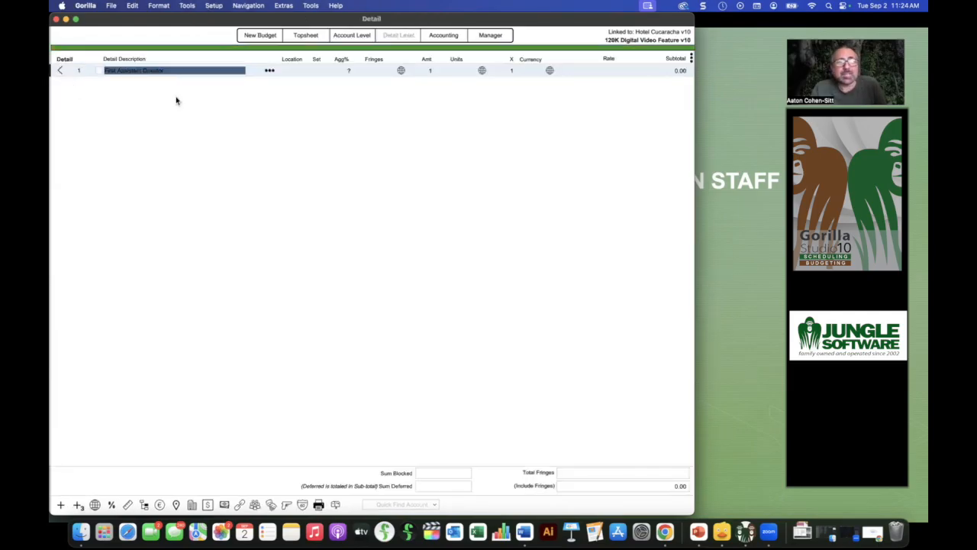
left_click(176, 101)
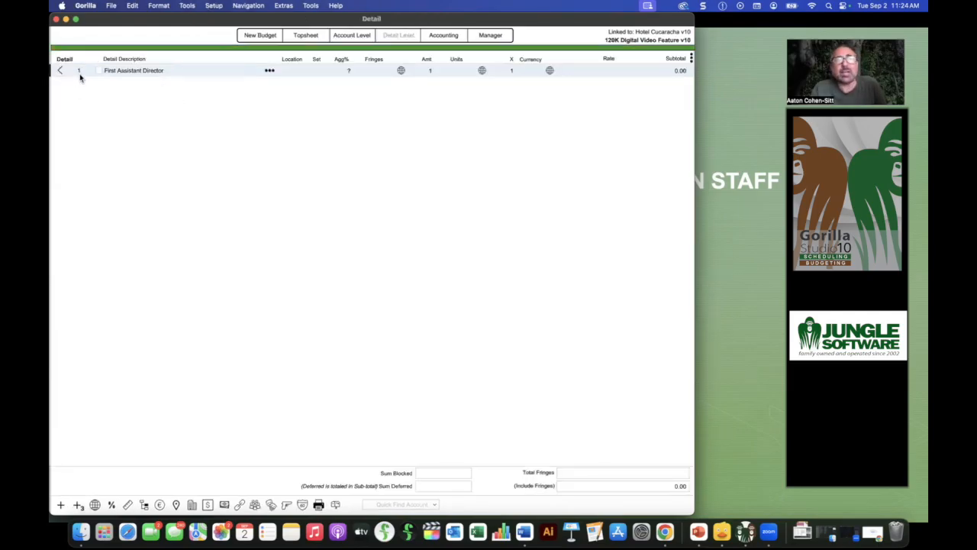
left_click(195, 70)
type("- Sam Jones")
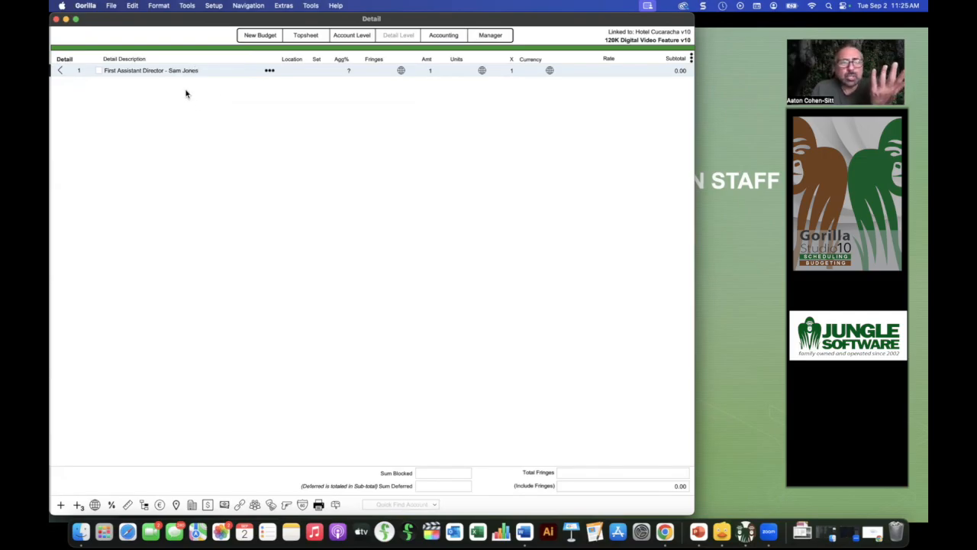
left_click(612, 70)
type("5000")
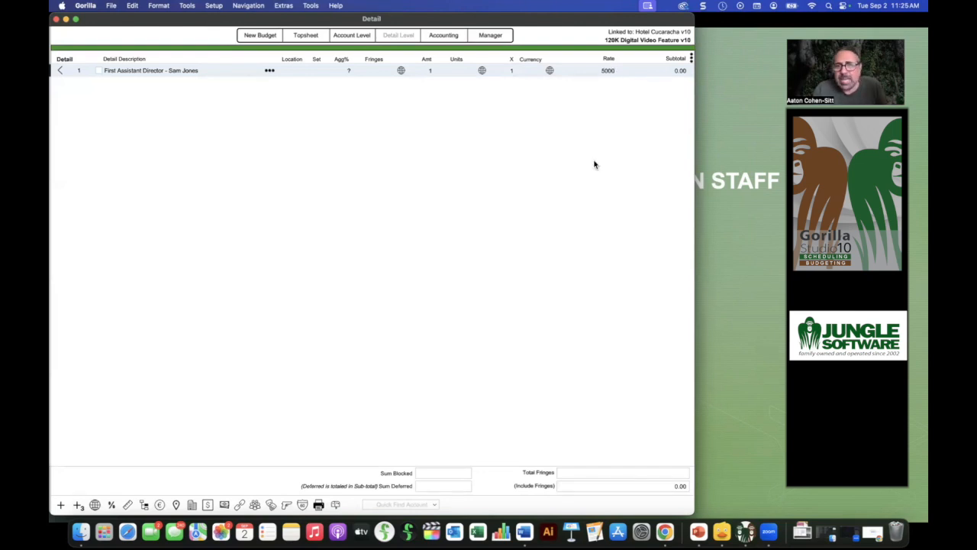
left_click(595, 163)
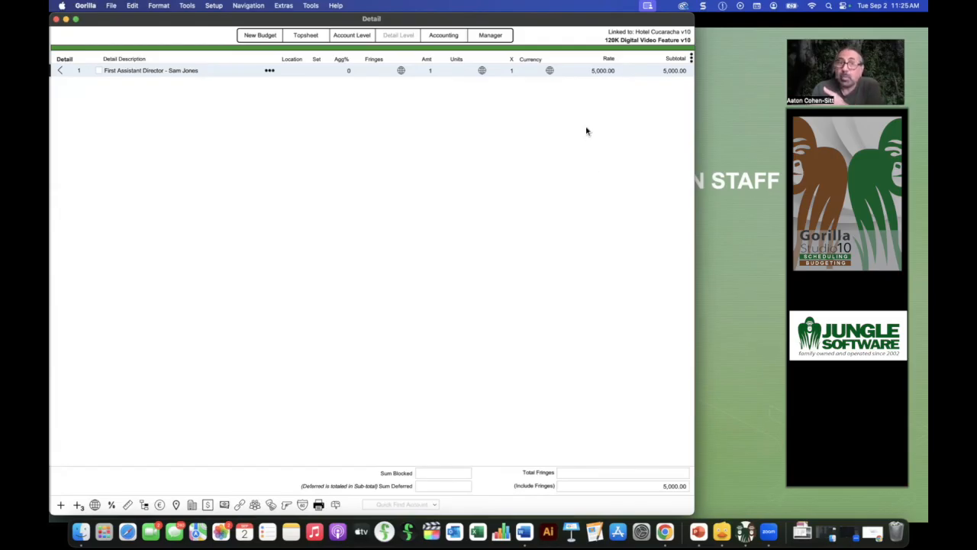
Step: Set the First Assistant Director line's amount to 10 and its units to Days
left_click(432, 72)
type("1")
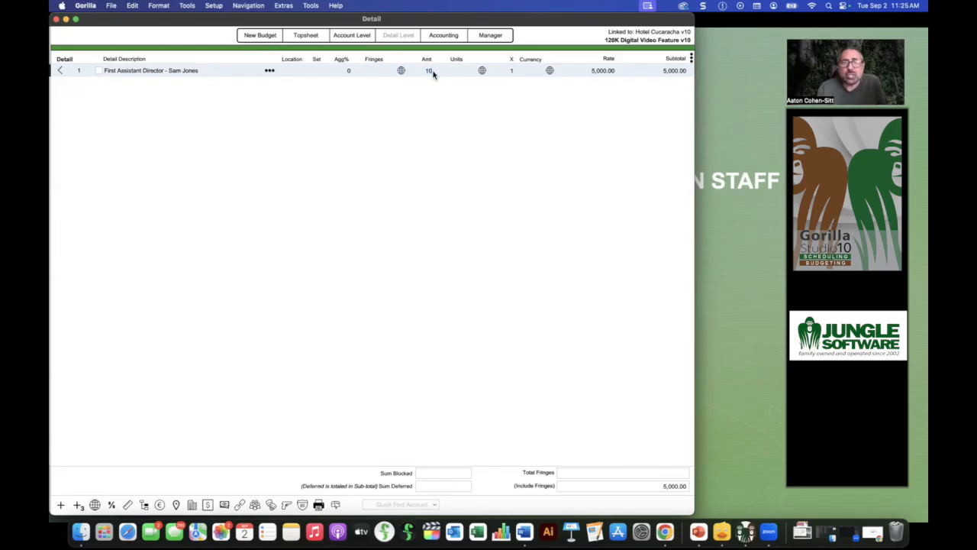
key("Return")
type("d")
left_click(446, 125)
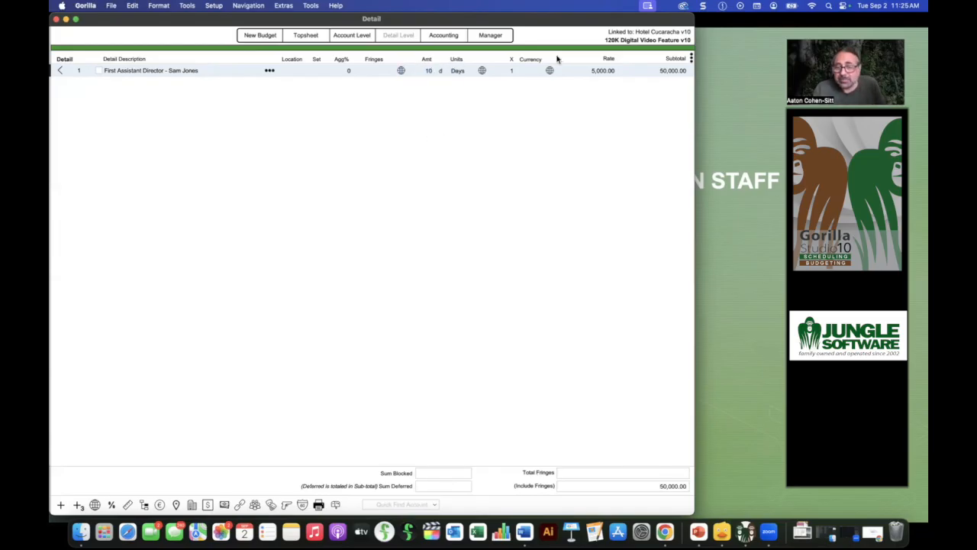
Step: Set the First Assistant Director line's rate to 500 and return to the account level
left_click(606, 71)
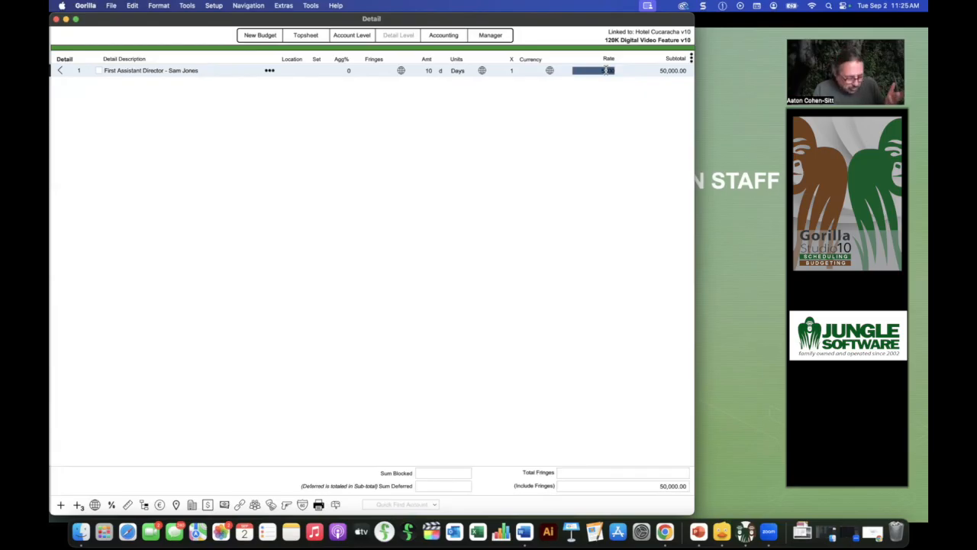
type("50")
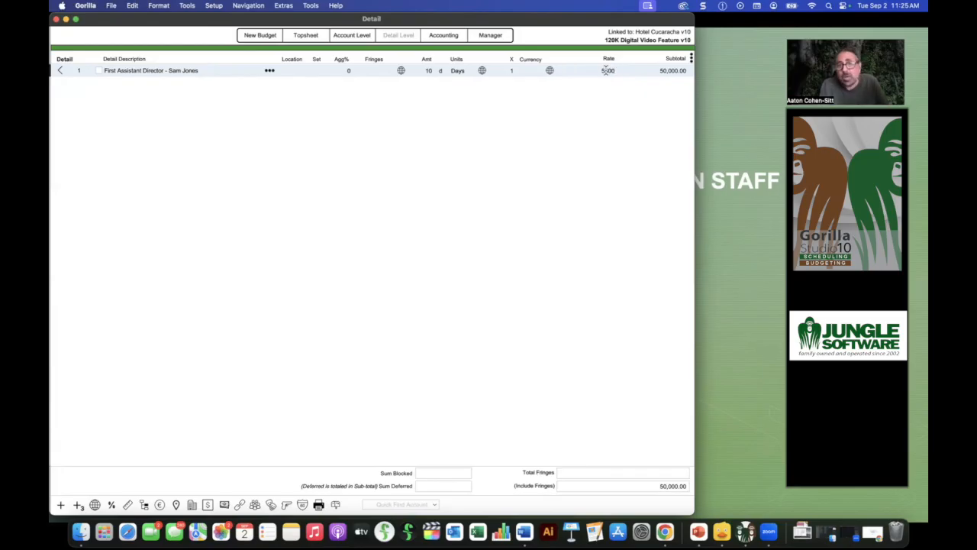
type("0")
left_click(588, 102)
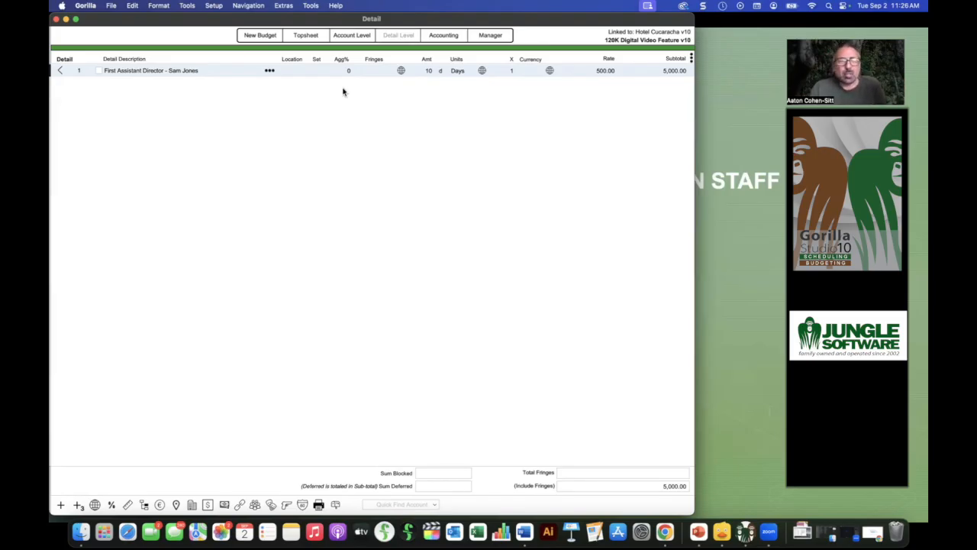
left_click(60, 71)
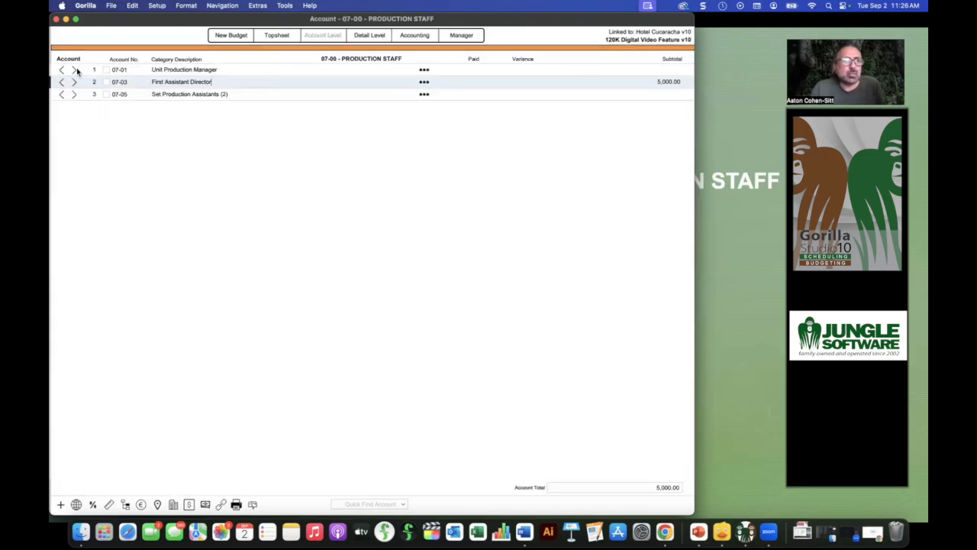
Step: Open the Unit Production Manager's detail level and set the line's amount to 10 and its units to Days
left_click(76, 71)
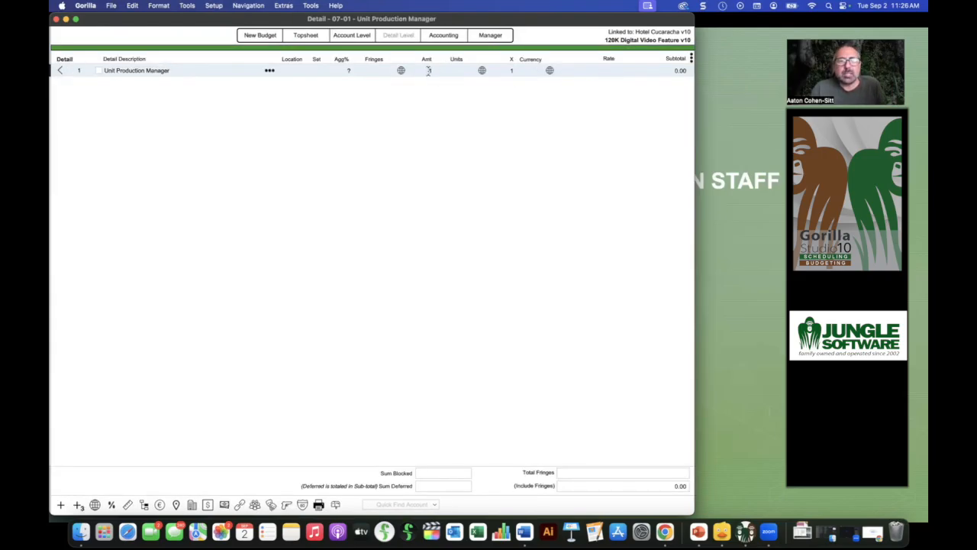
left_click(428, 70)
type("10")
key("Return")
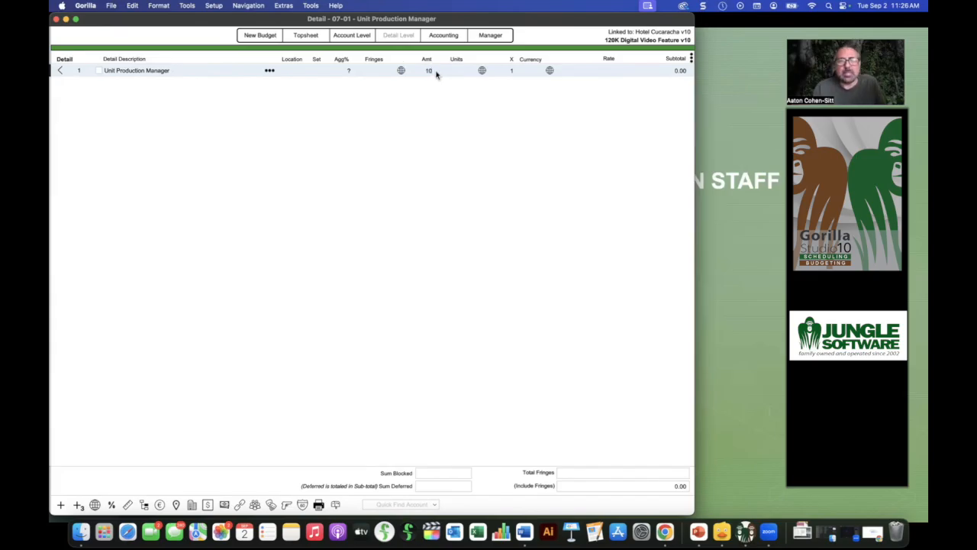
left_click(454, 71)
type("d")
left_click(457, 125)
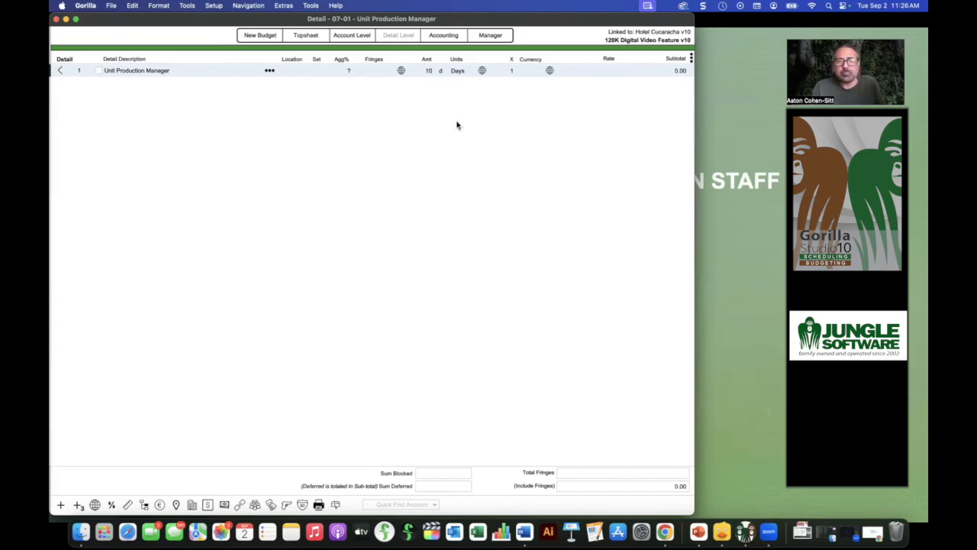
Step: Set the Unit Production Manager line's rate to 650 and return to the account level
left_click(610, 69)
type("600")
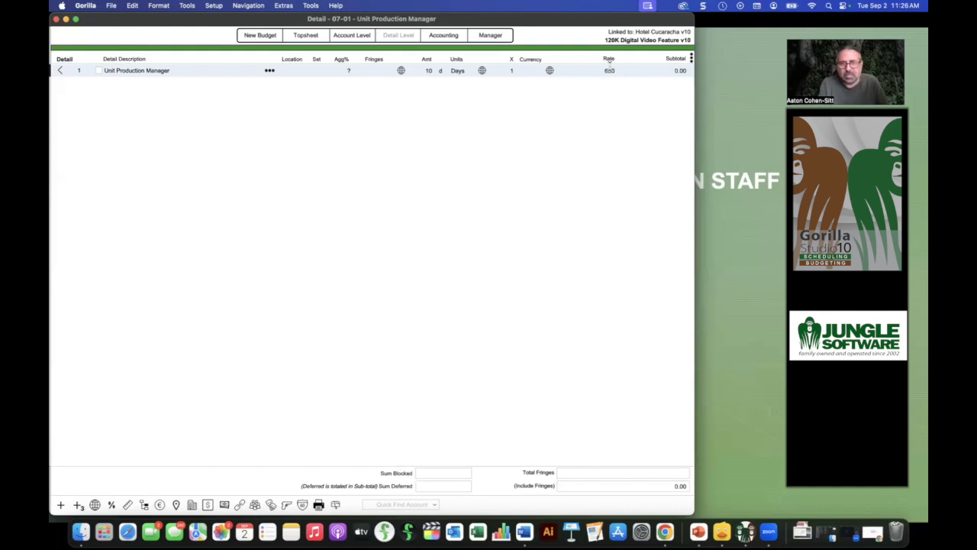
left_click(591, 132)
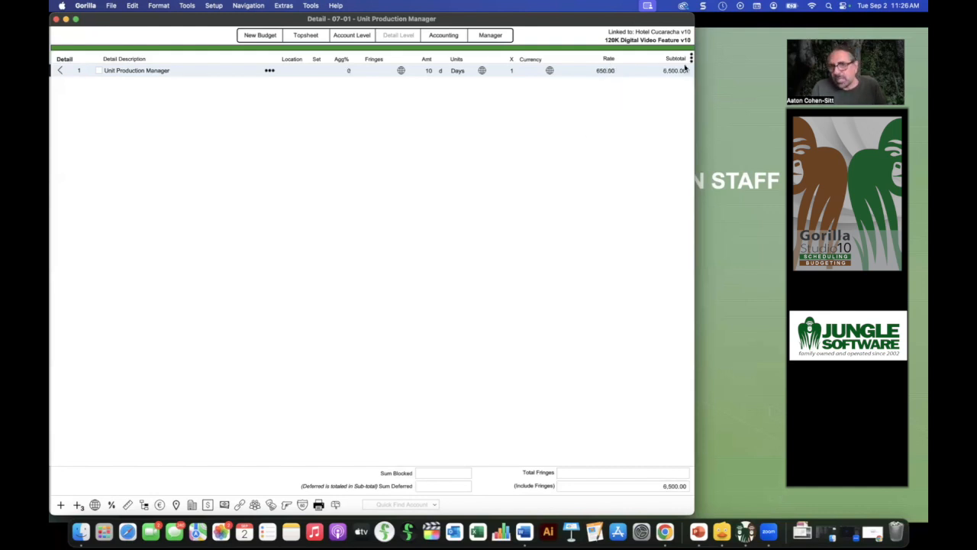
left_click(60, 70)
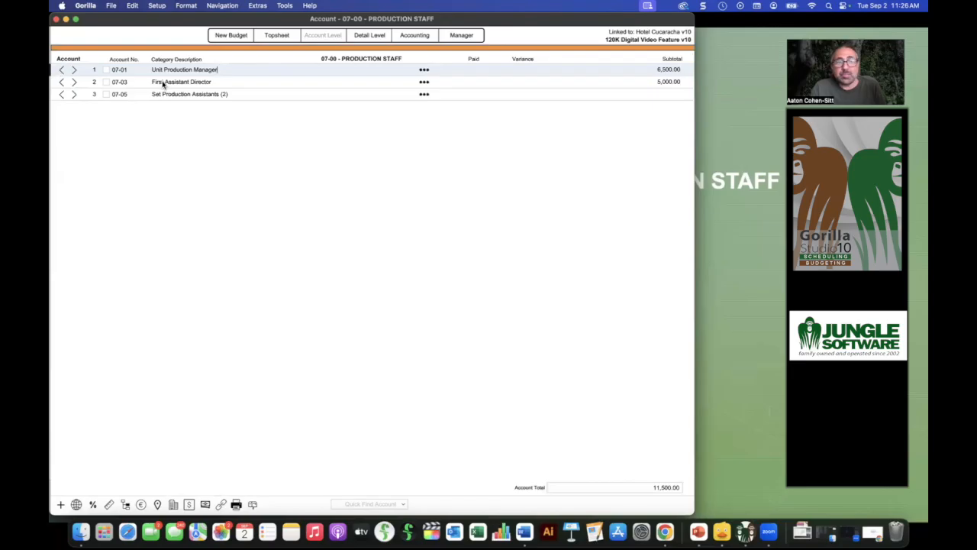
Step: From the Unit Production Manager's details, start a new local global with the code DAY and the description Shoot Days
left_click(74, 70)
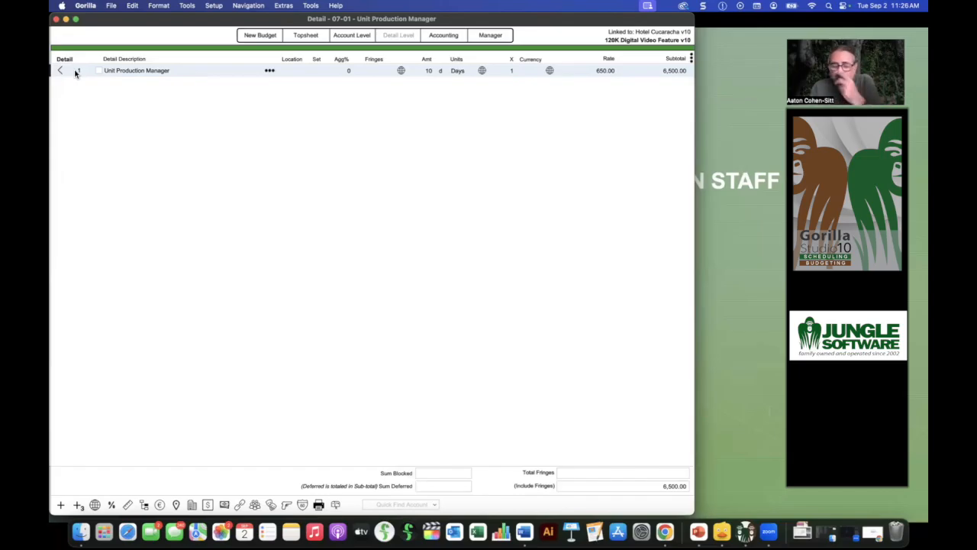
left_click(94, 505)
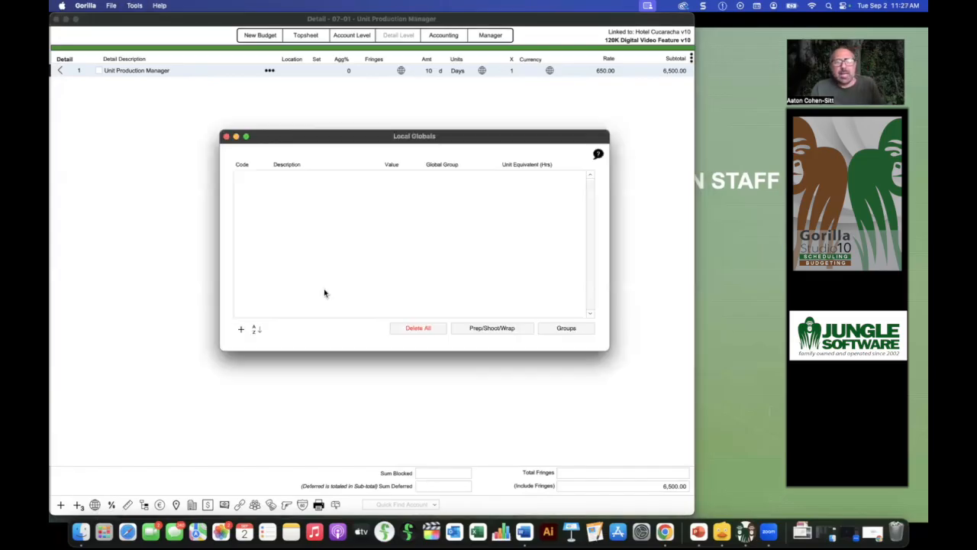
left_click(240, 330)
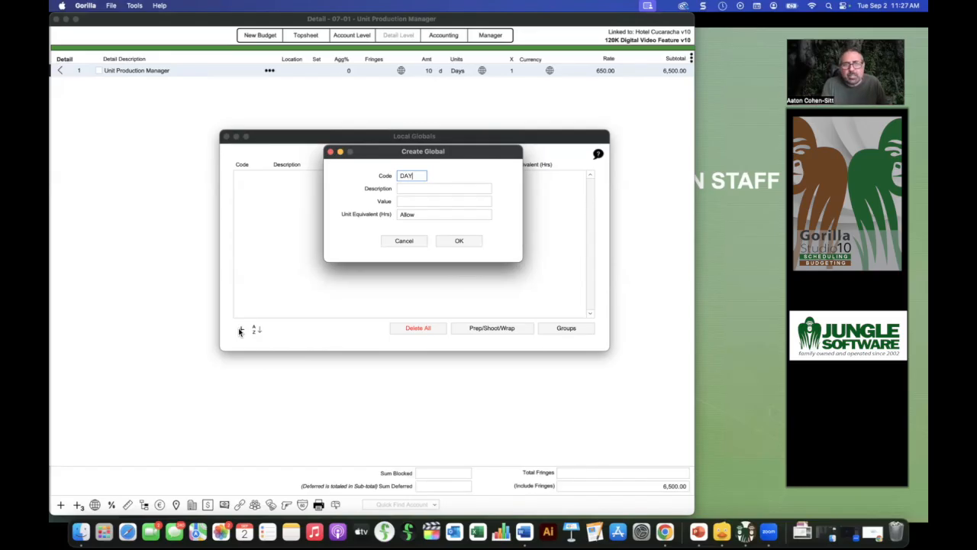
left_click(408, 188)
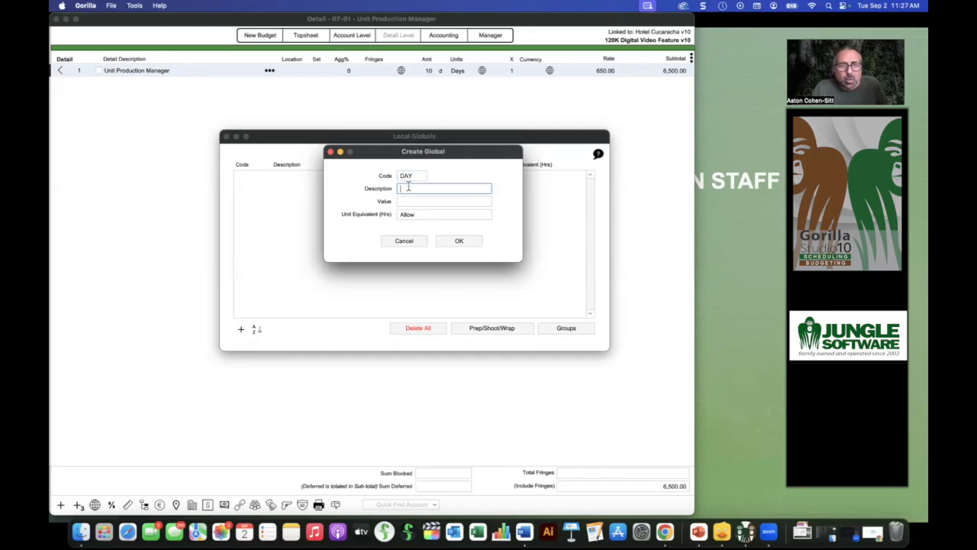
type("Days")
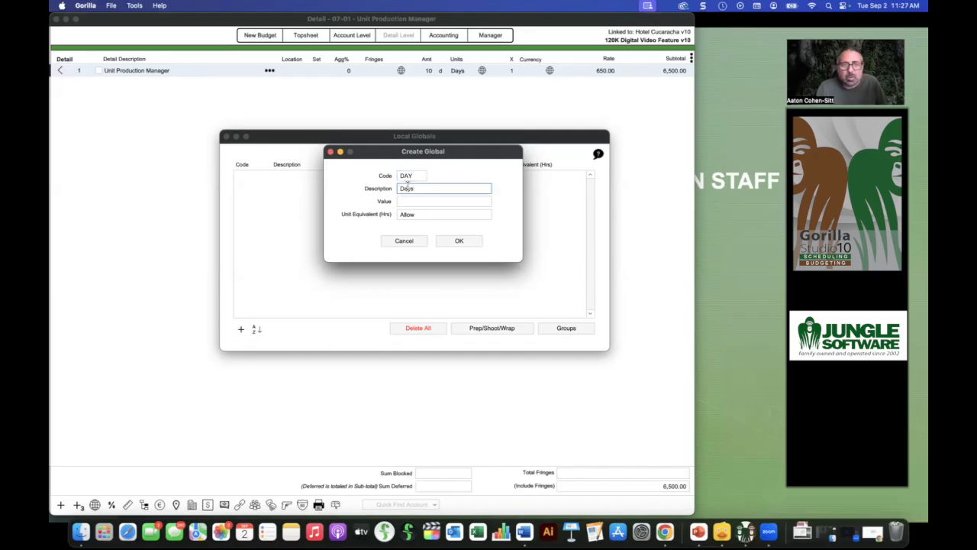
key("BackSpace")
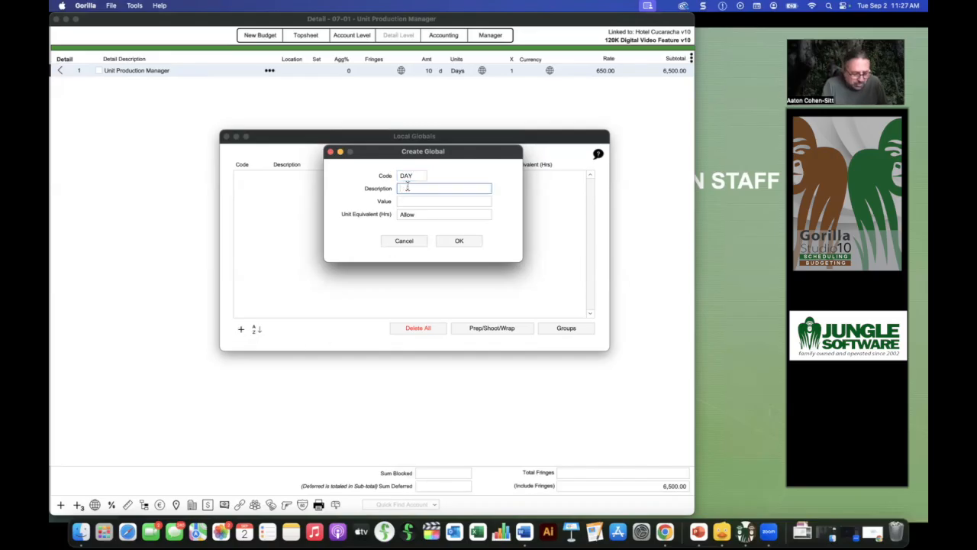
type("Shoot Days")
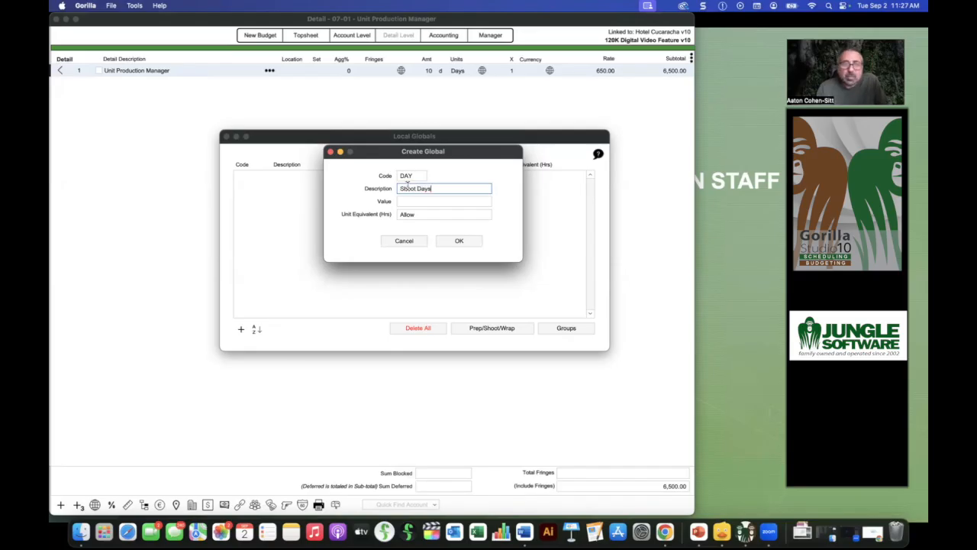
Step: Give the Shoot Days global a value of 10 and a unit equivalent of Days, save it, and close the globals list
left_click(413, 201)
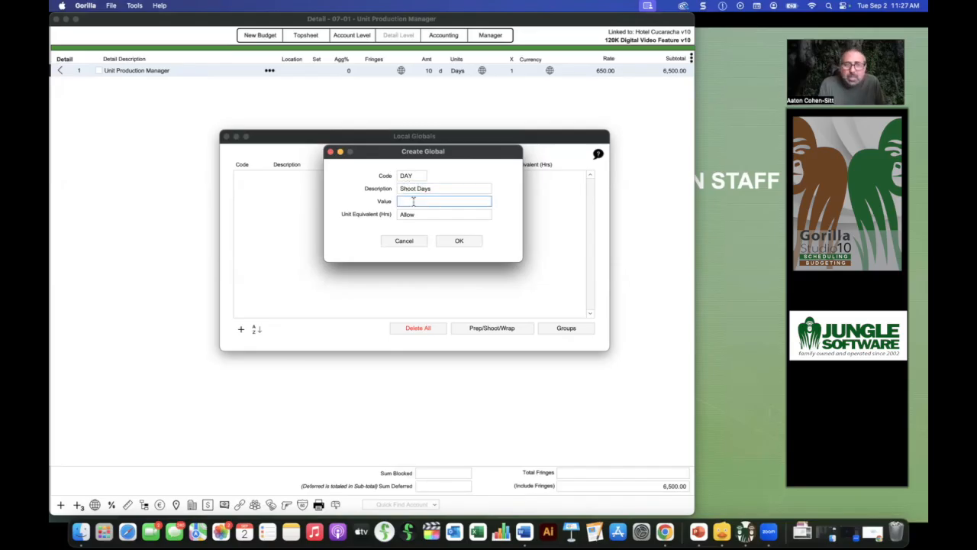
type("10")
left_click(419, 214)
type("A")
type("d")
left_click(374, 223)
left_click(454, 242)
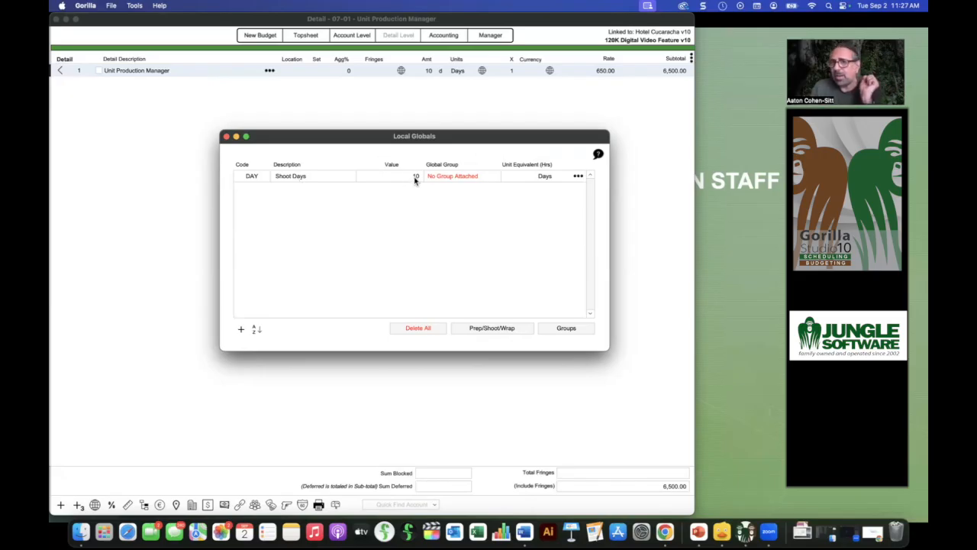
left_click(226, 136)
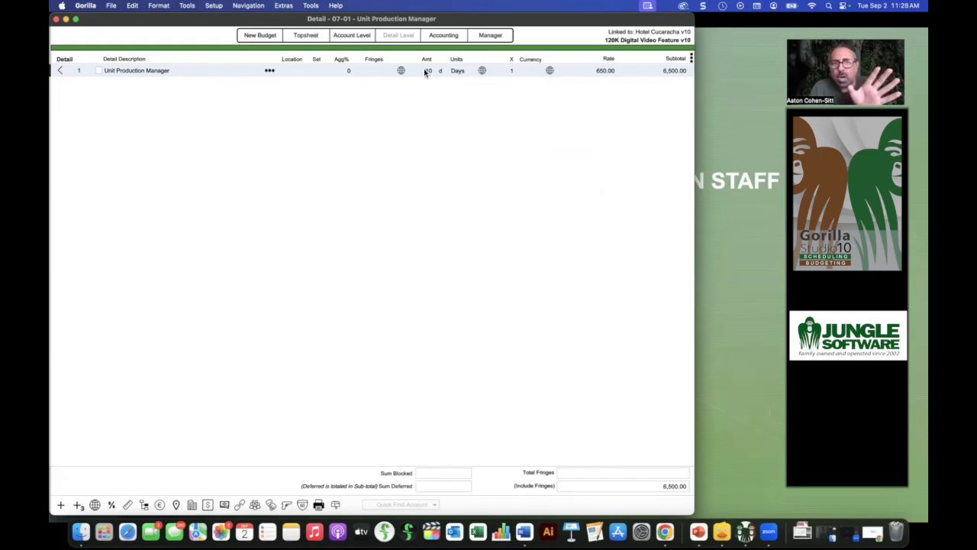
Step: Apply the DAY global to the amounts of the Unit Production Manager and First Assistant Director lines
left_click(400, 71)
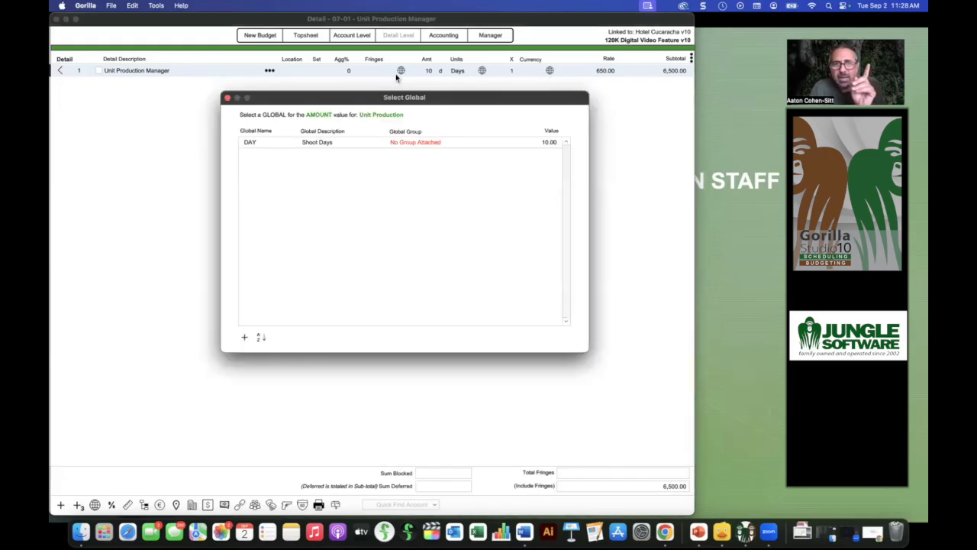
double_click(249, 144)
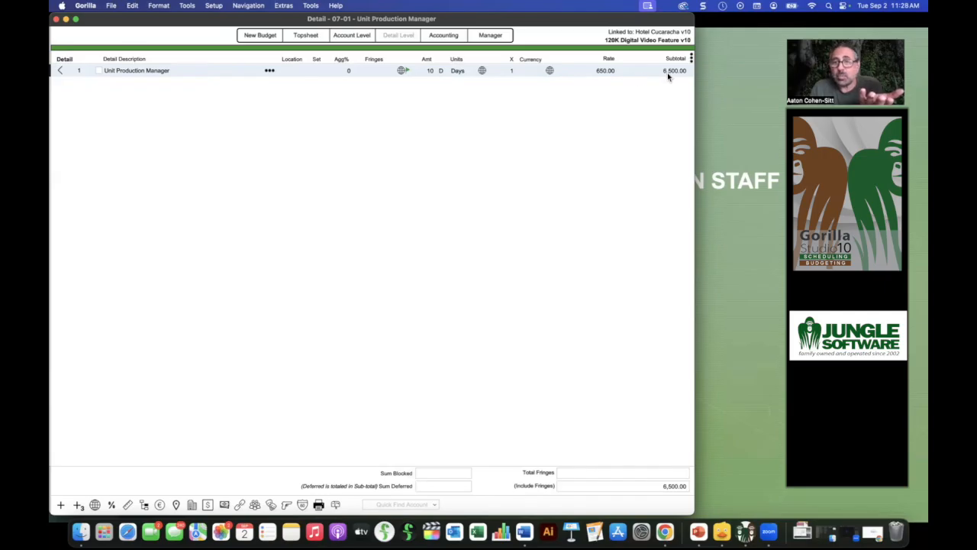
left_click(60, 70)
left_click(74, 82)
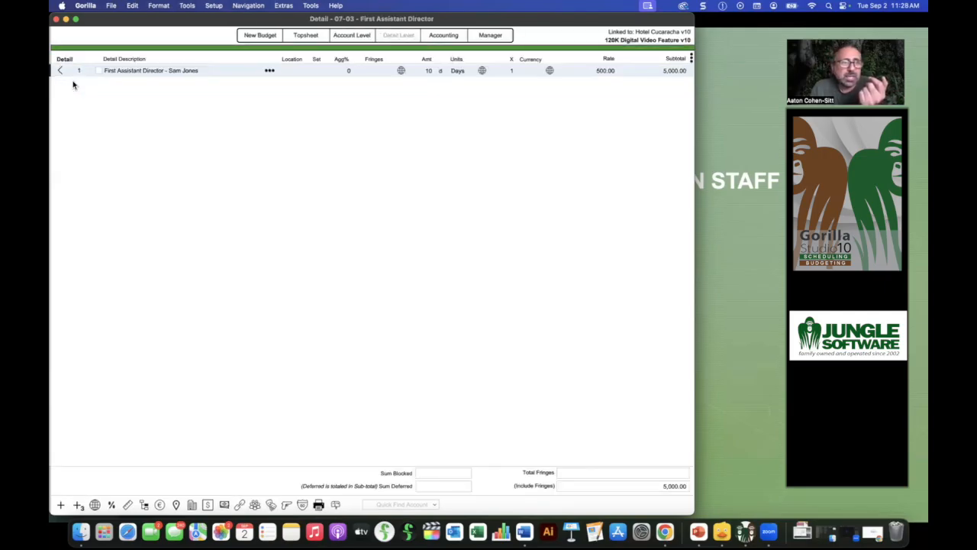
left_click(401, 74)
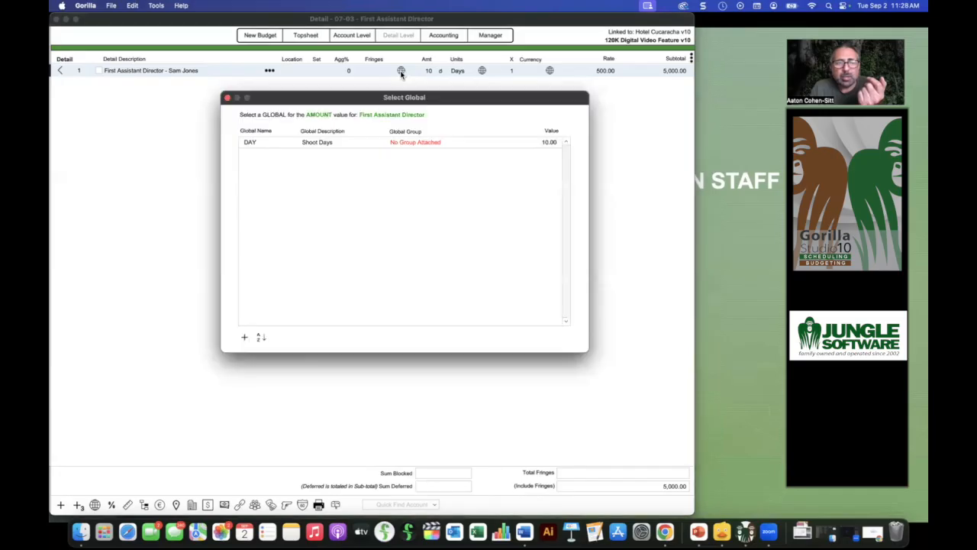
double_click(269, 141)
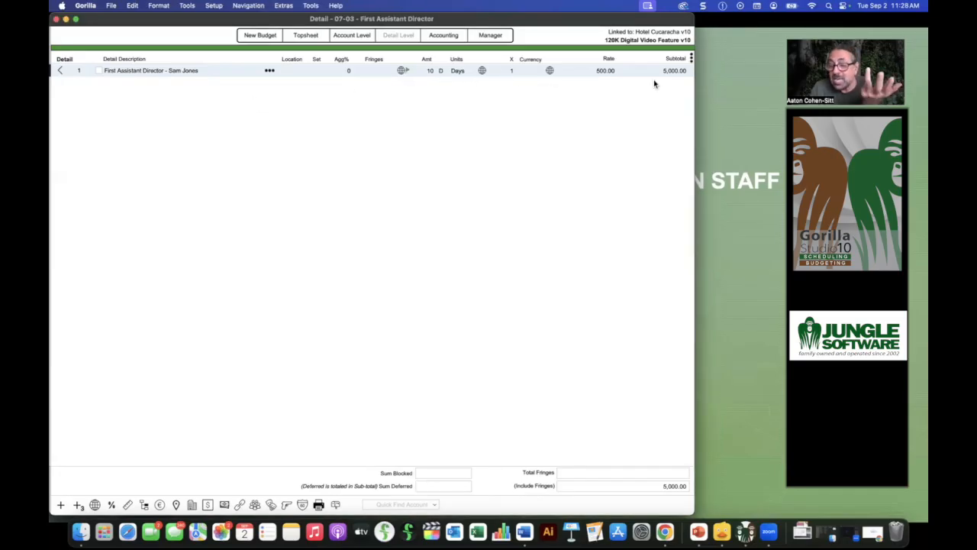
Step: Go back to the Unit Production Manager's details and set the Shoot Days global's value to 12 in the local globals
left_click(60, 71)
double_click(72, 69)
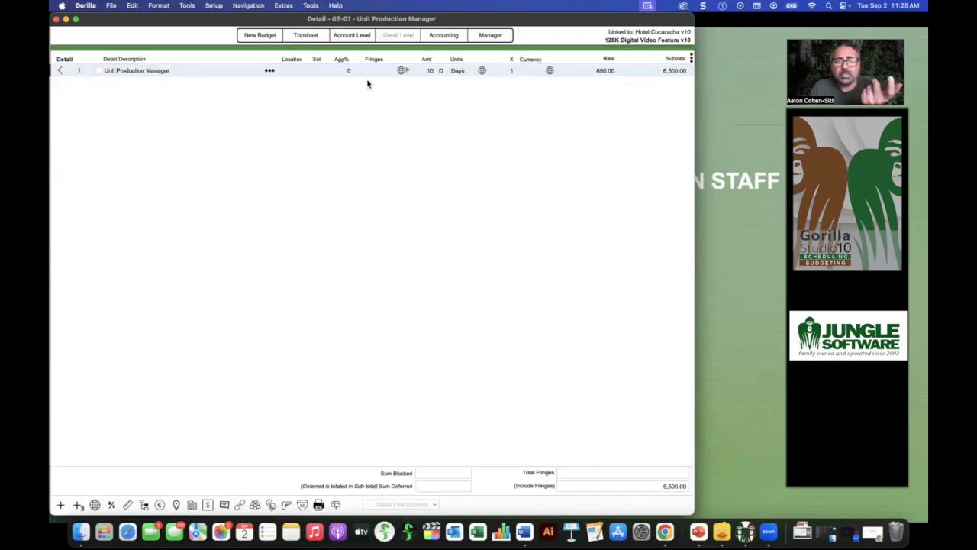
left_click(95, 505)
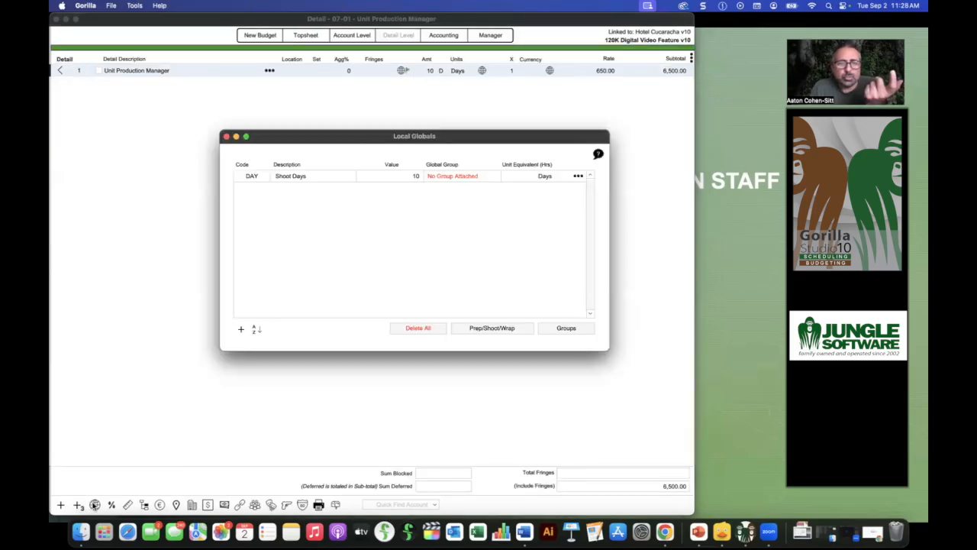
left_click(402, 177)
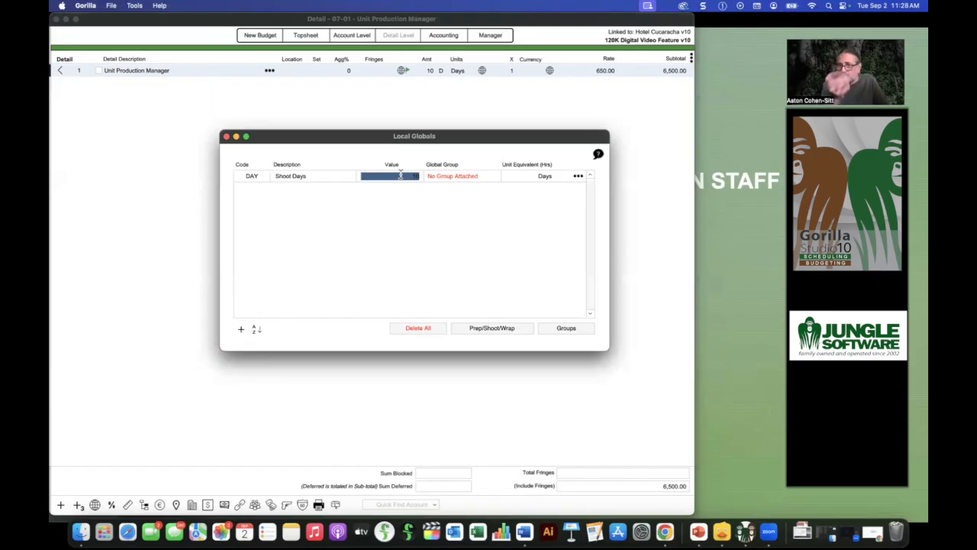
type("12")
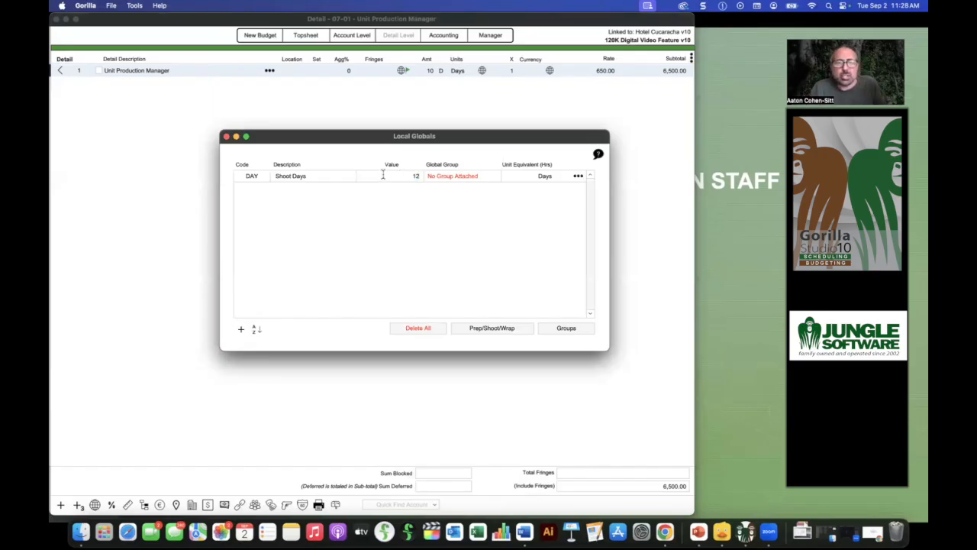
left_click(226, 137)
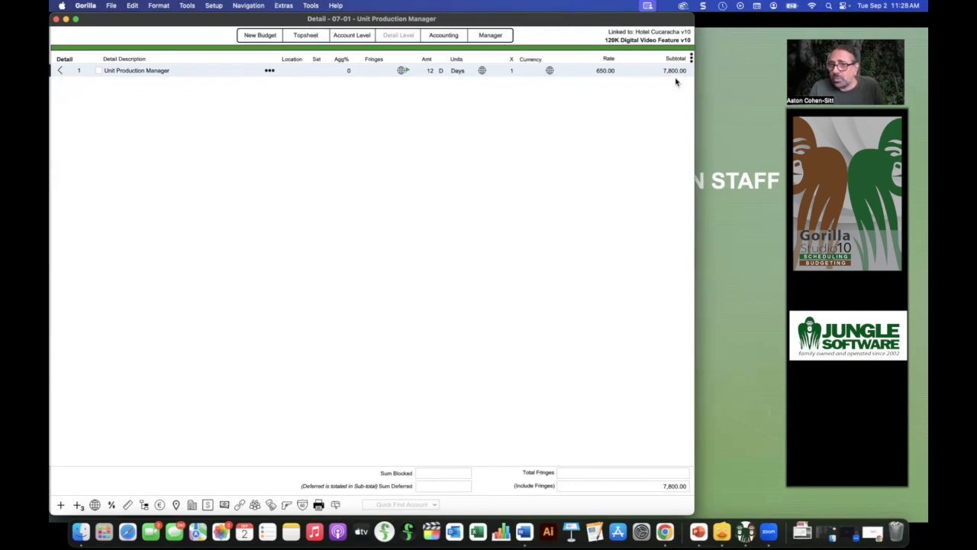
Step: From the First Assistant Director's details, create a local global with code C1, description Crew Rate 1 and value 501
left_click(61, 70)
left_click(75, 83)
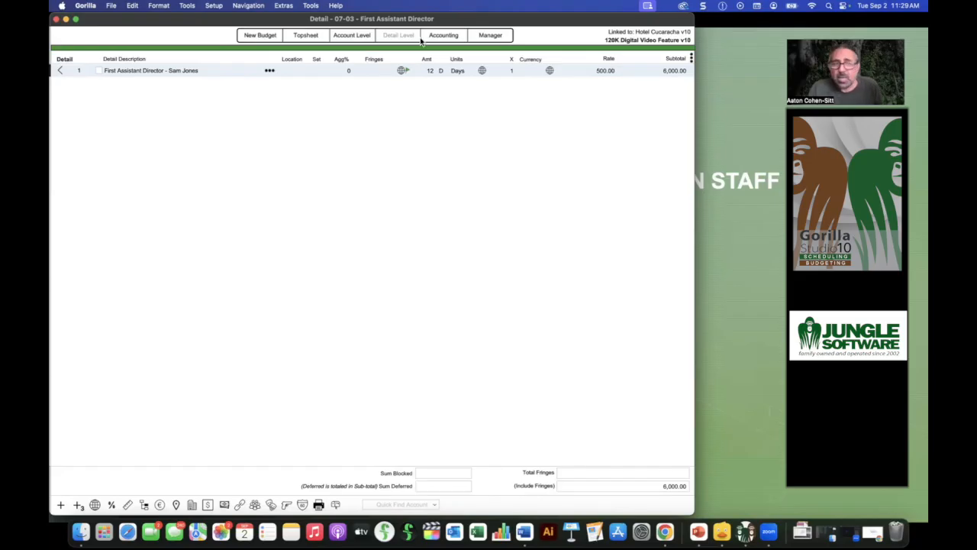
left_click(95, 506)
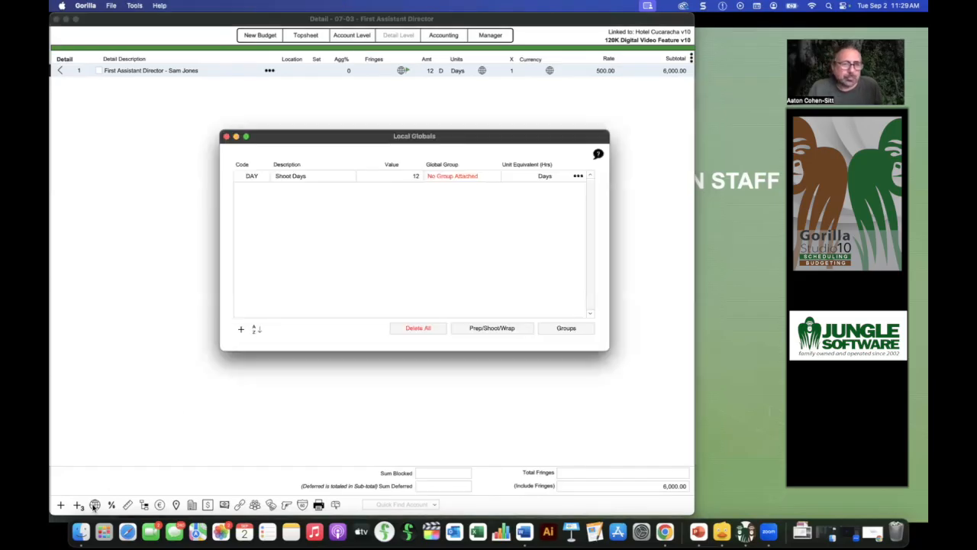
left_click(240, 329)
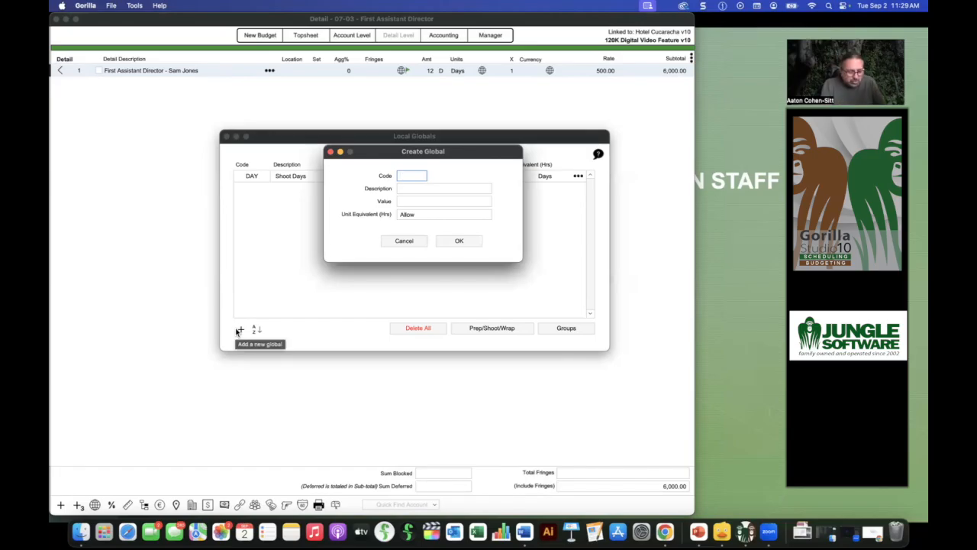
type("C1")
left_click(414, 187)
type("Crew")
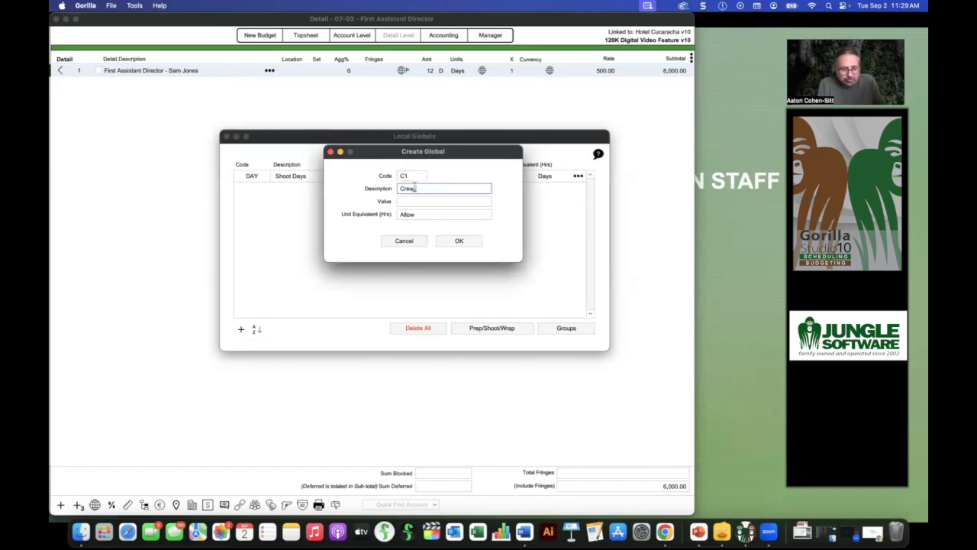
type(" Rate 1")
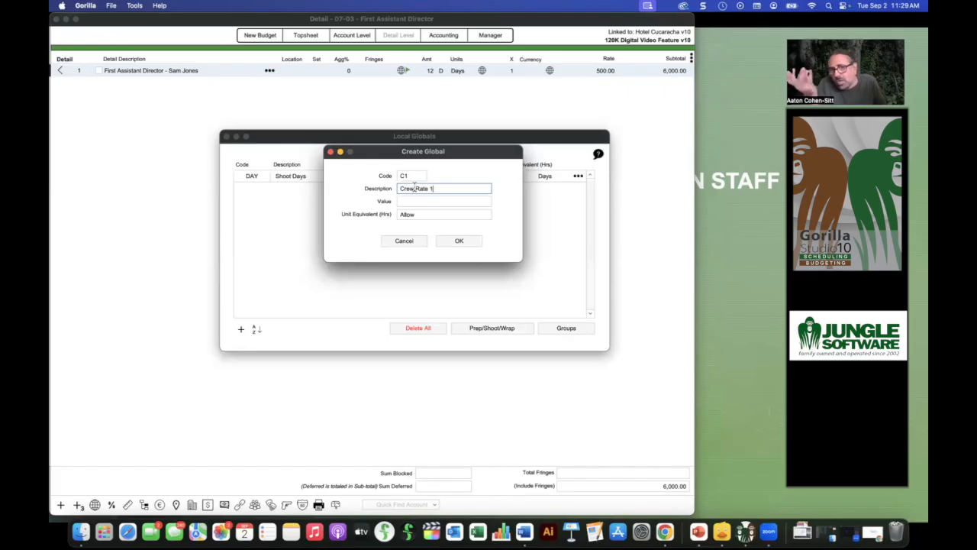
left_click(412, 201)
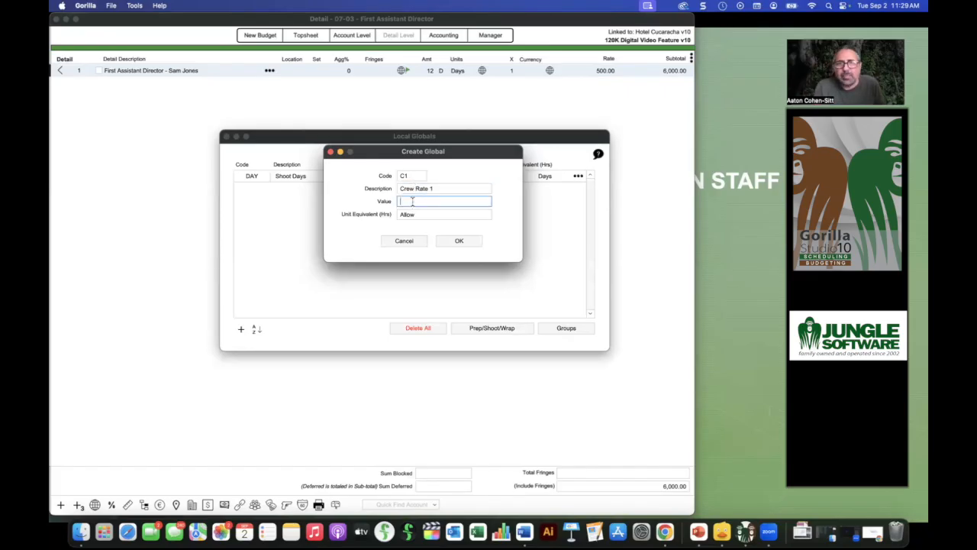
type("501")
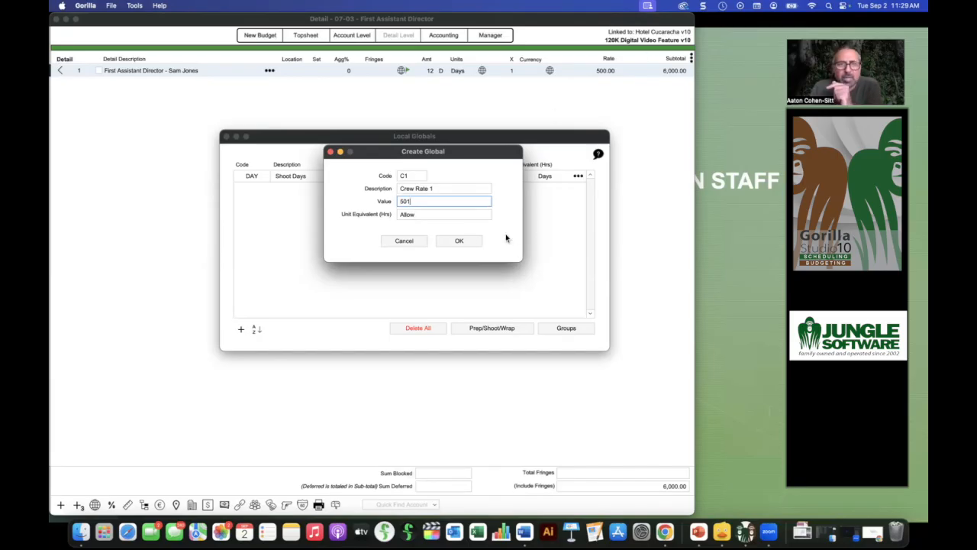
left_click(459, 240)
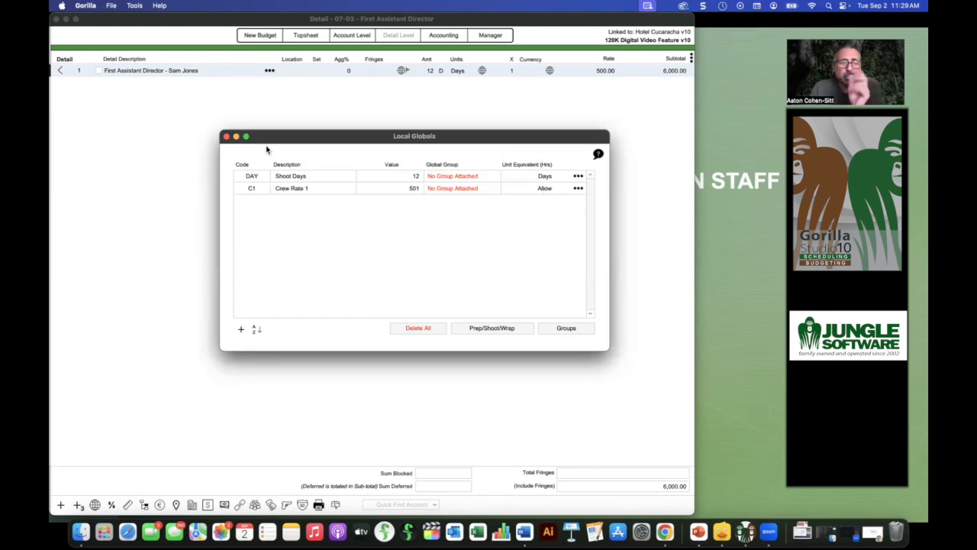
left_click(226, 137)
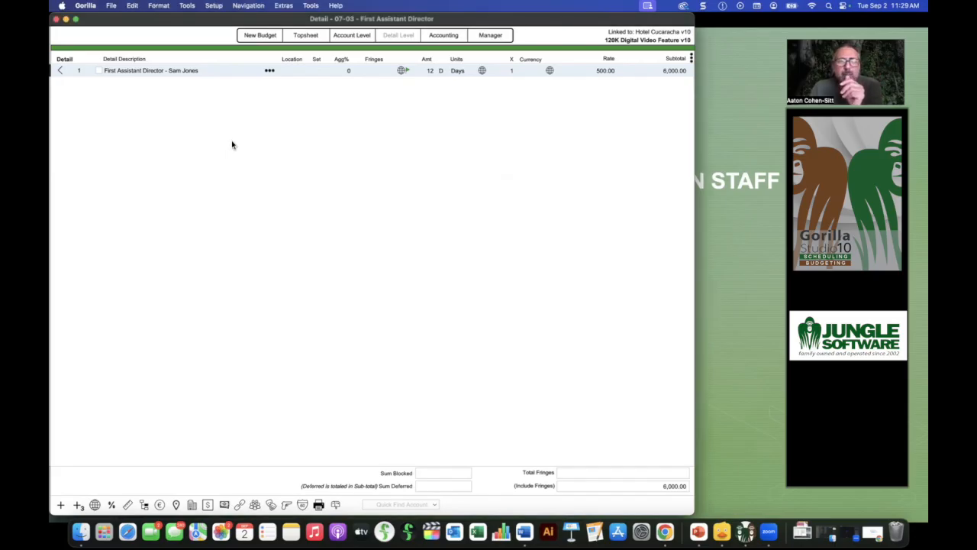
Step: Apply the C1 global to the First Assistant Director's rate and check the local globals list
left_click(550, 70)
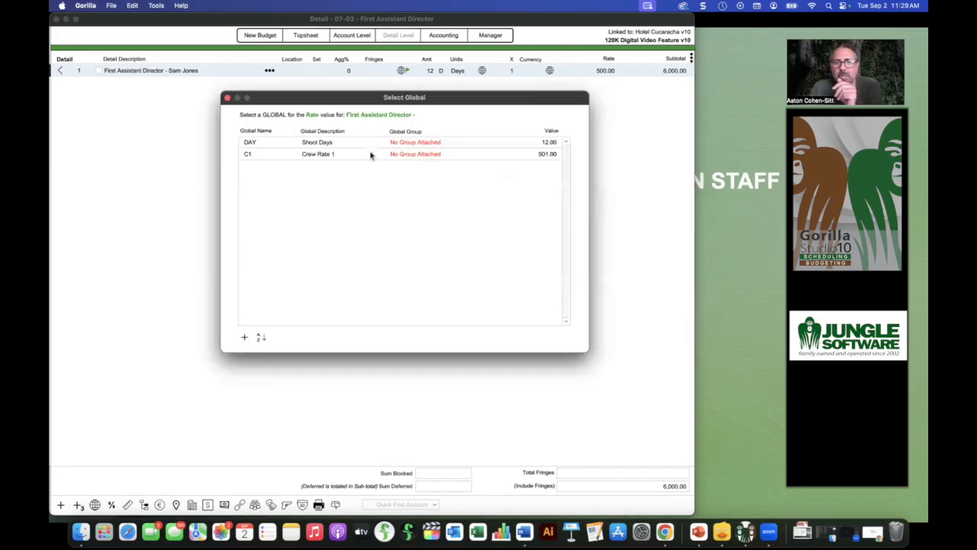
double_click(305, 156)
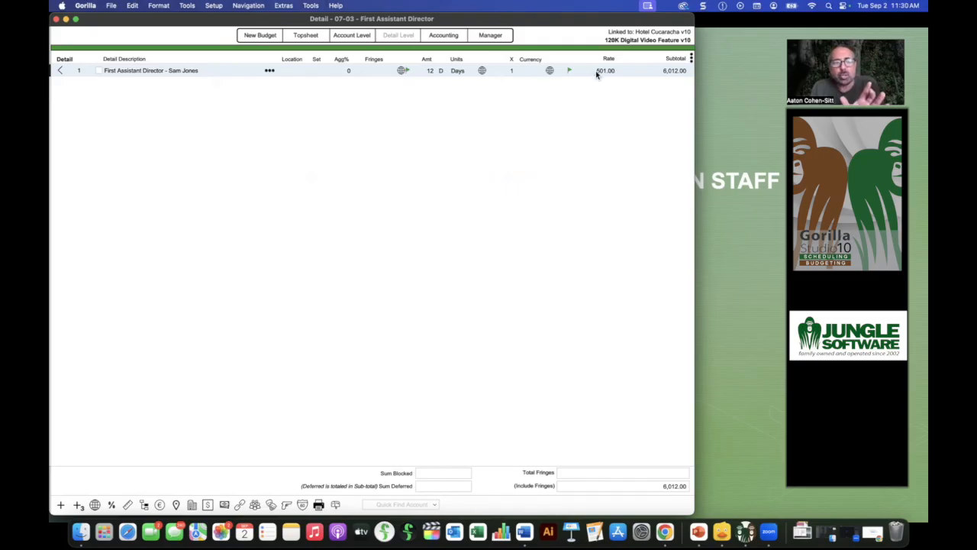
left_click(95, 505)
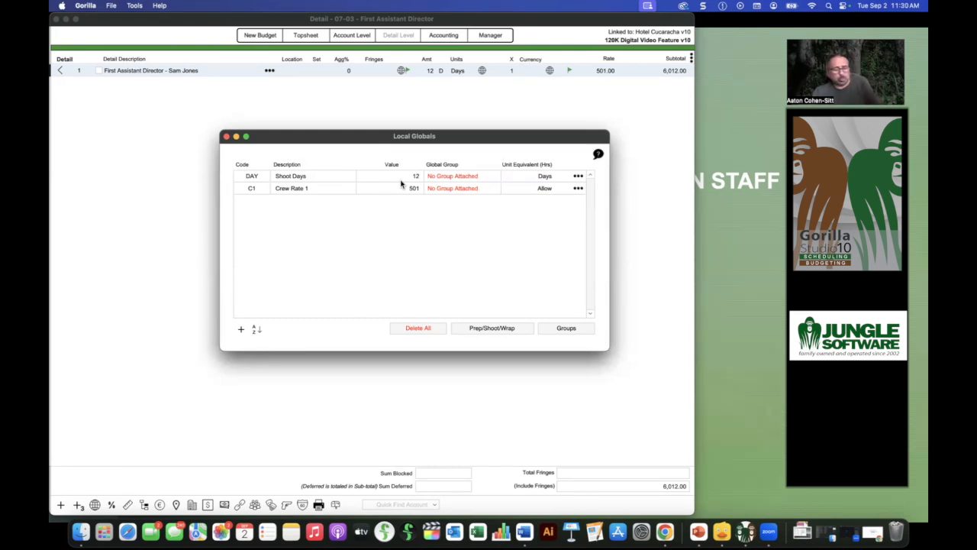
left_click(226, 137)
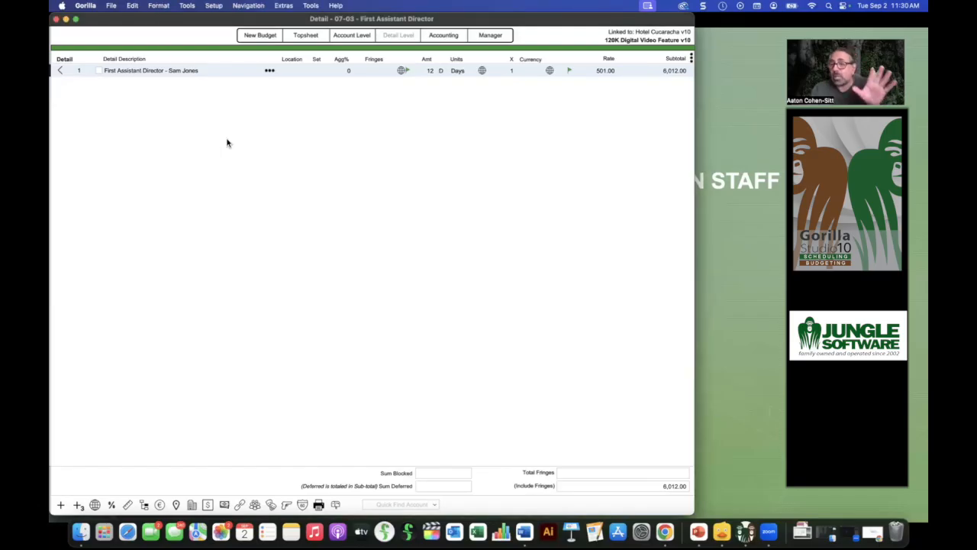
Step: Switch to the presentation to view the Production Staff account level slide and return to Gorilla
left_click(711, 111)
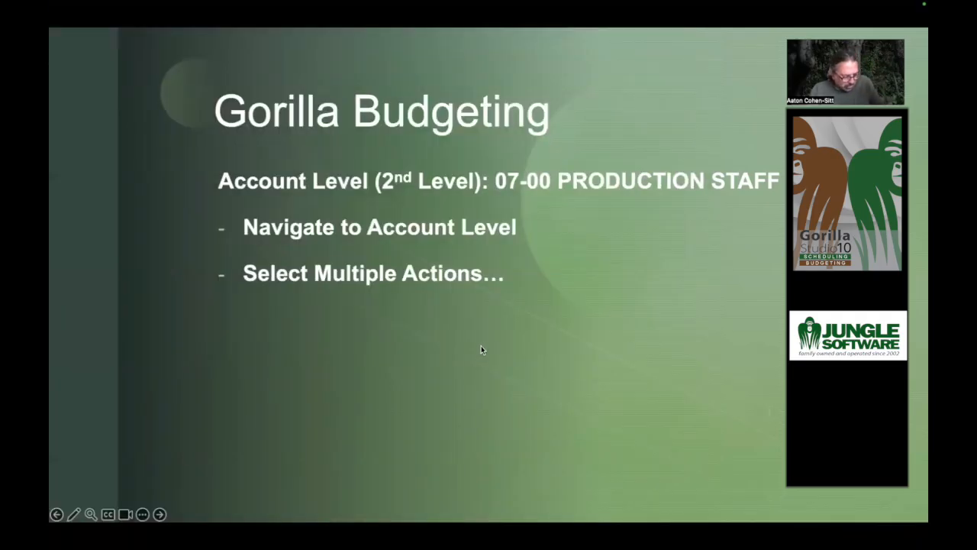
key("super+Tab")
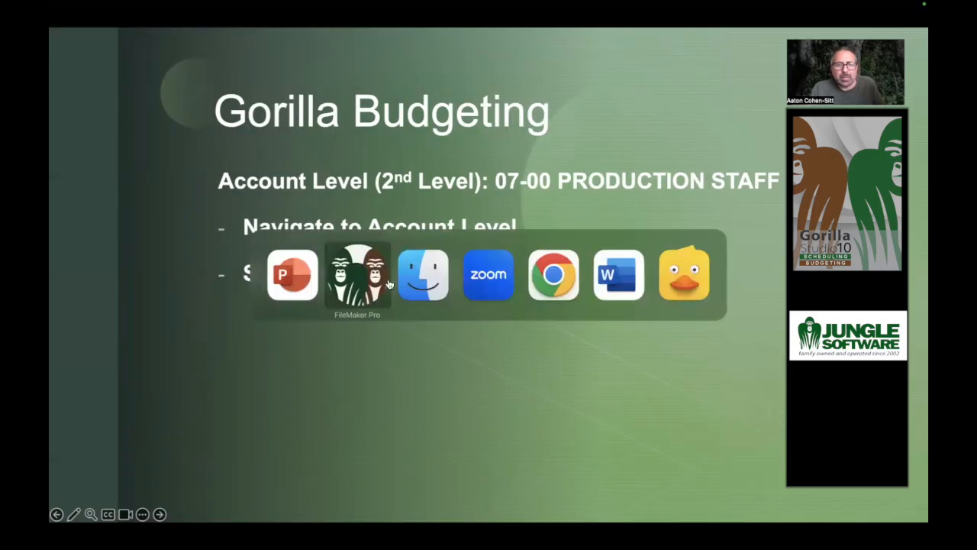
left_click(357, 275)
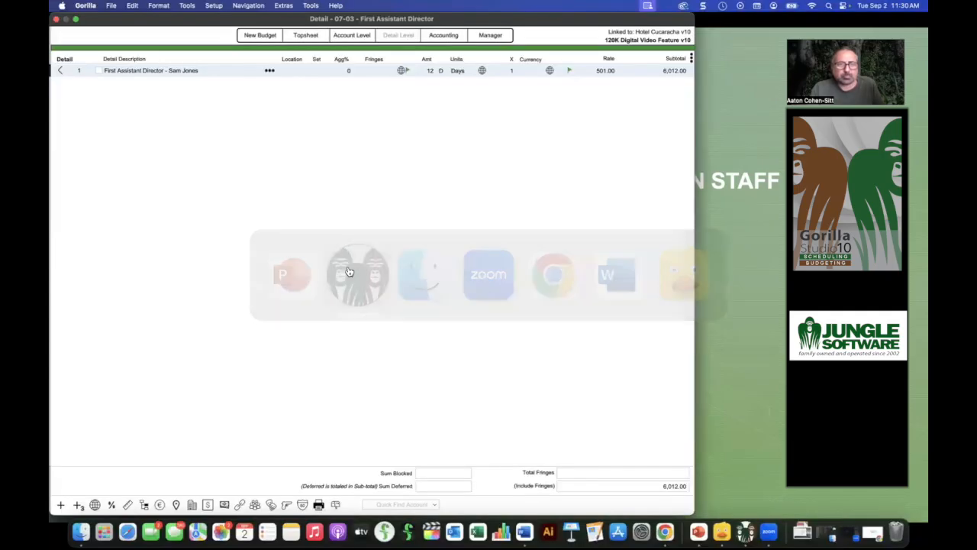
Step: Go back to the Production Staff account level and view the row options for the Unit Production Manager account
left_click(59, 69)
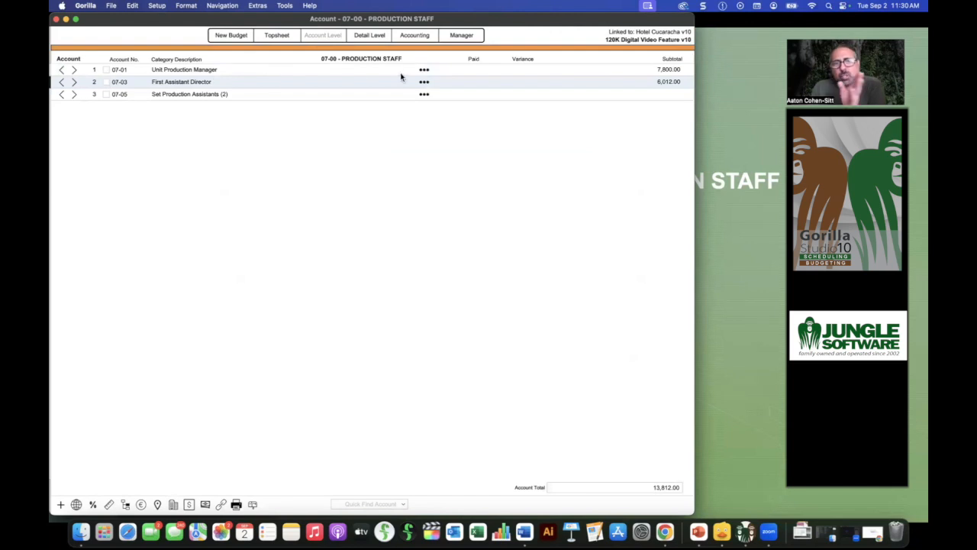
left_click(425, 70)
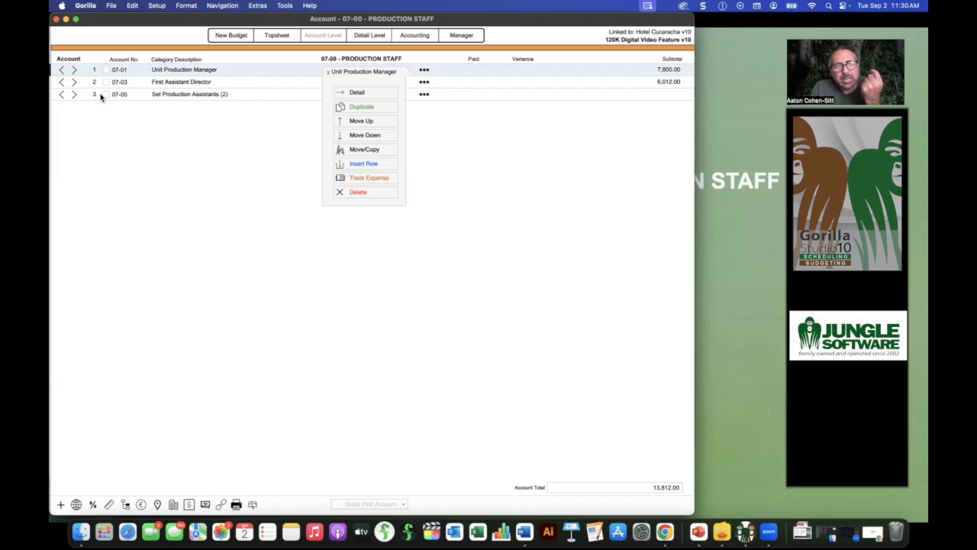
left_click(111, 132)
Step: Mark the Unit Production Manager and First Assistant Director accounts, examine the actions for marked accounts, and clear all marks
left_click(107, 70)
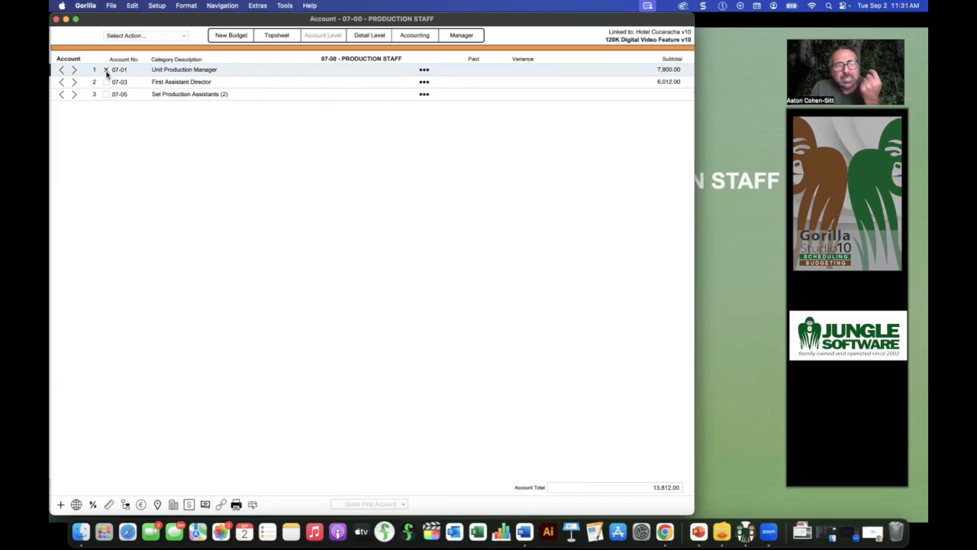
left_click(106, 82)
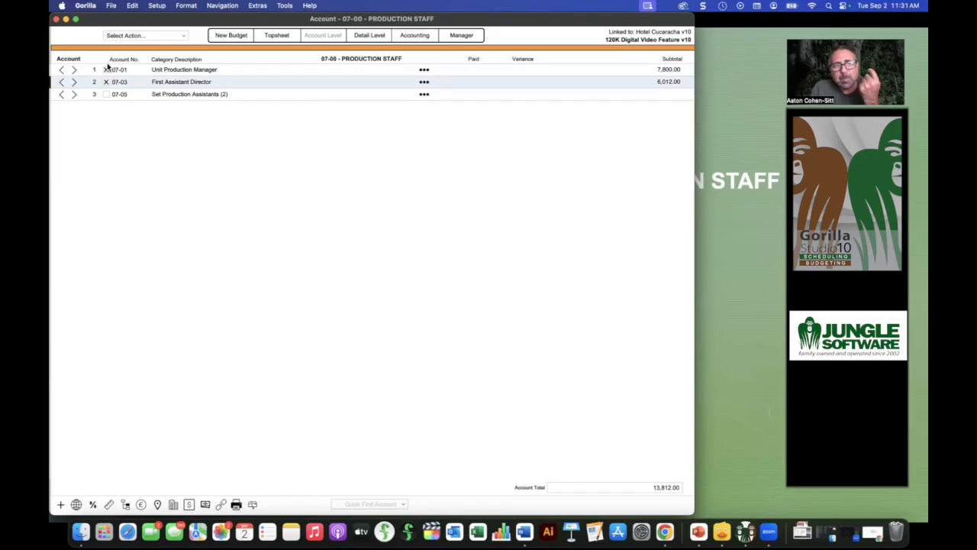
left_click(146, 36)
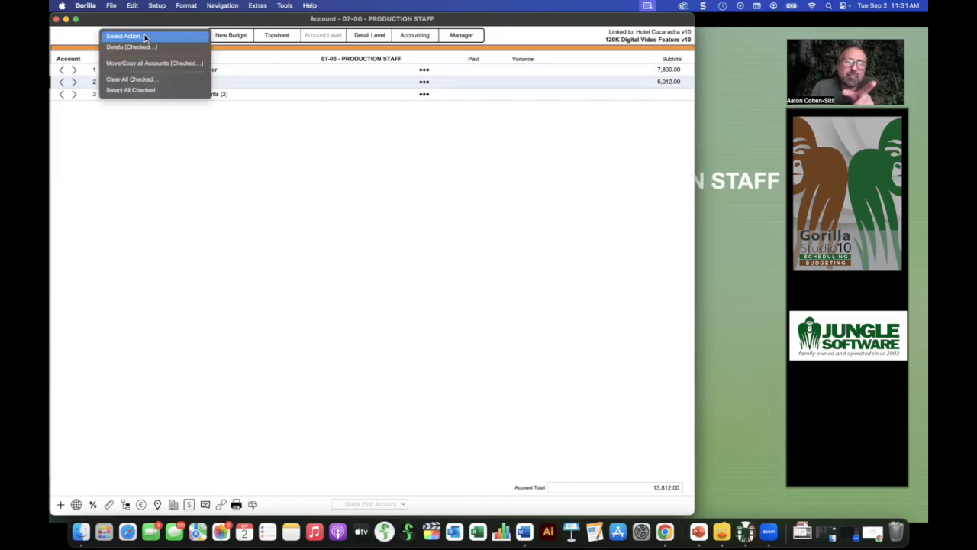
left_click(136, 156)
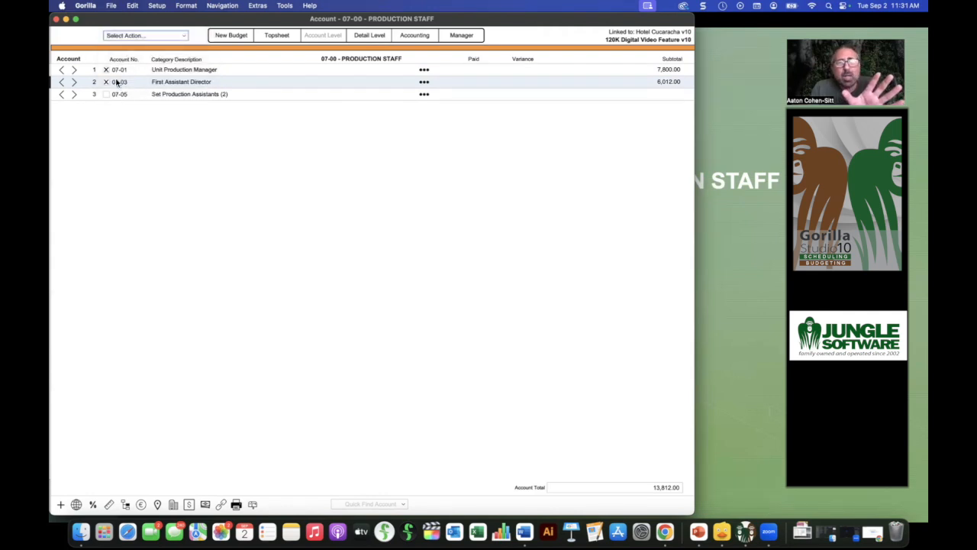
left_click(146, 36)
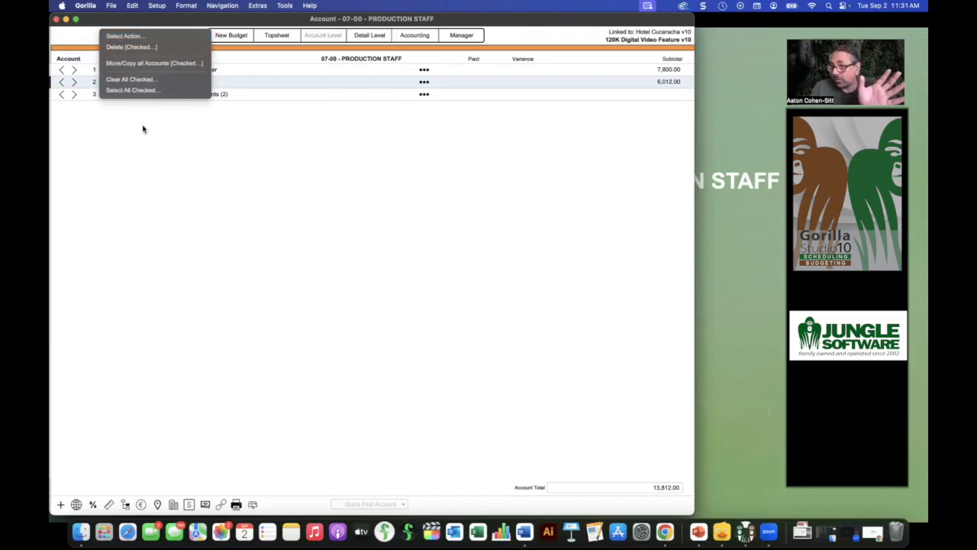
left_click(138, 78)
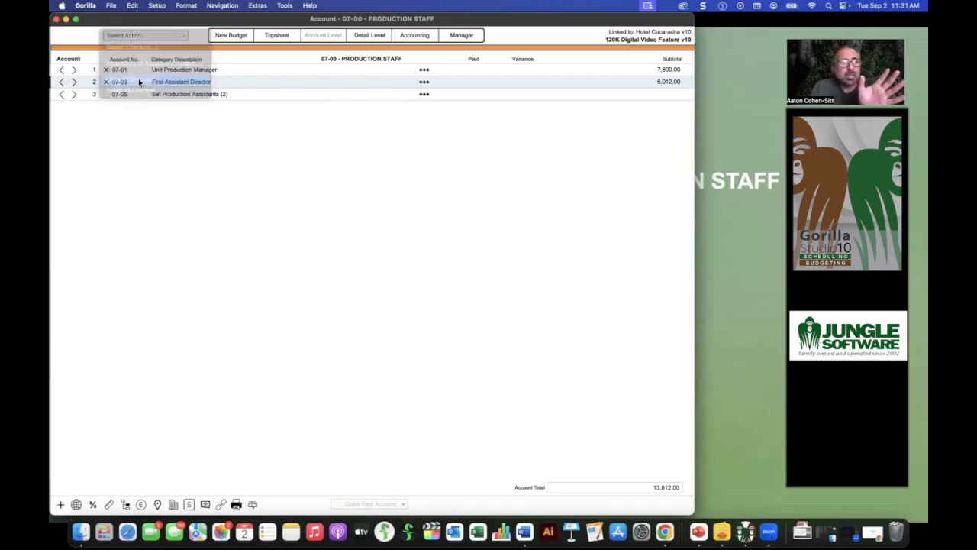
Step: Open the Unit Production Manager's details and add a second detail line described as New Line Item
left_click(74, 70)
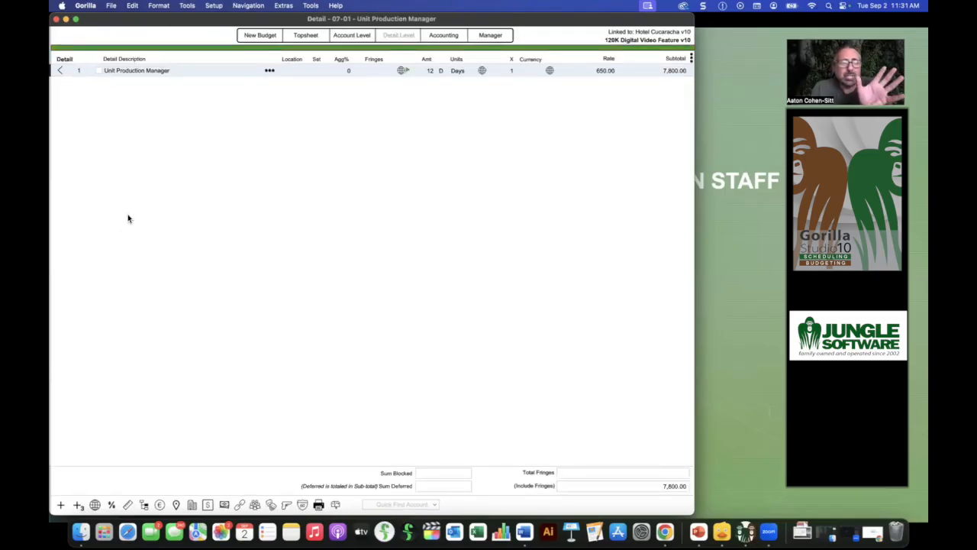
left_click(62, 506)
type("New Line Item")
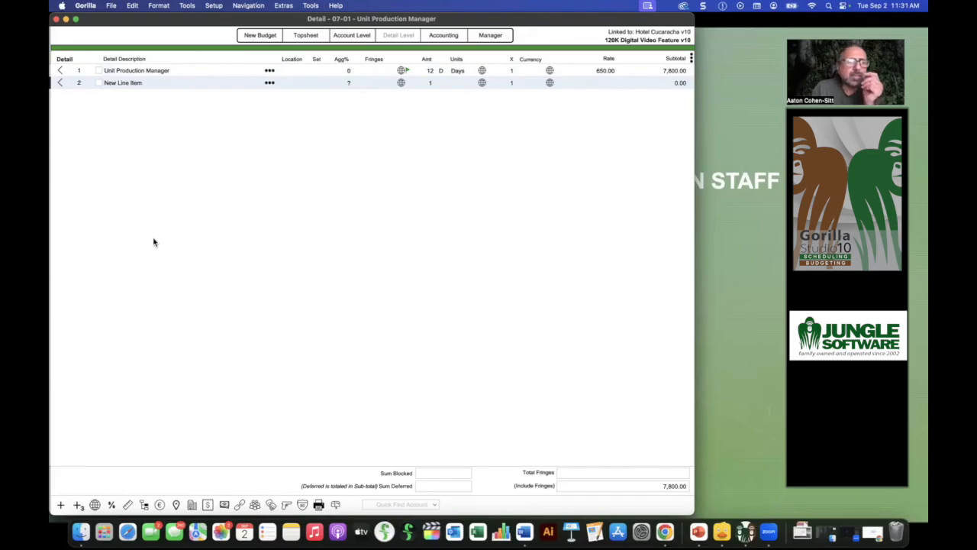
Step: Mark the Unit Production Manager detail line and examine the batch actions available for marked lines
left_click(99, 71)
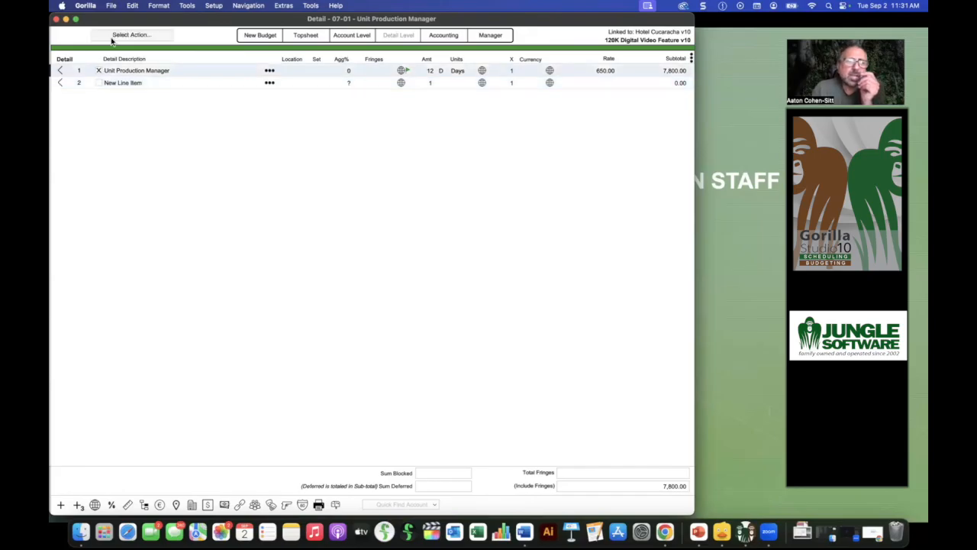
left_click(142, 35)
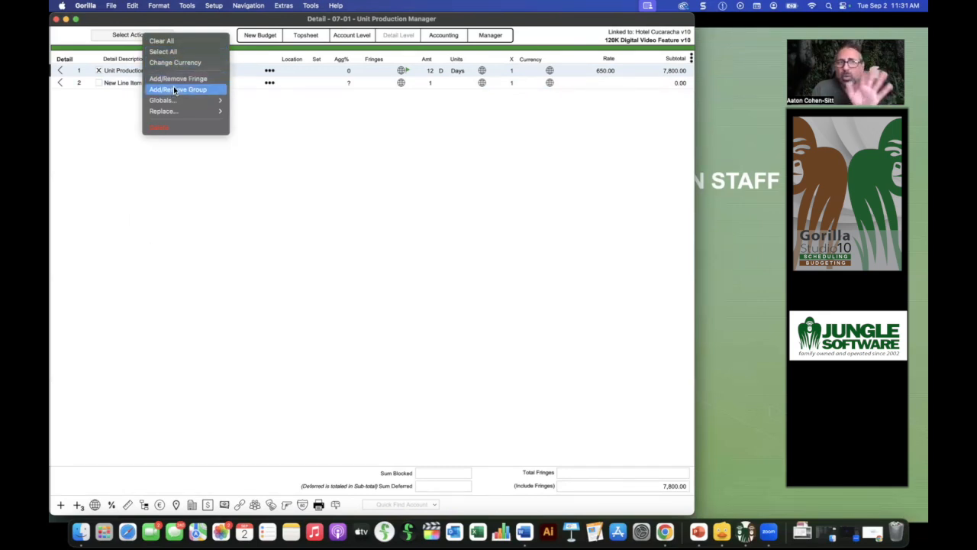
mouse_move(172, 104)
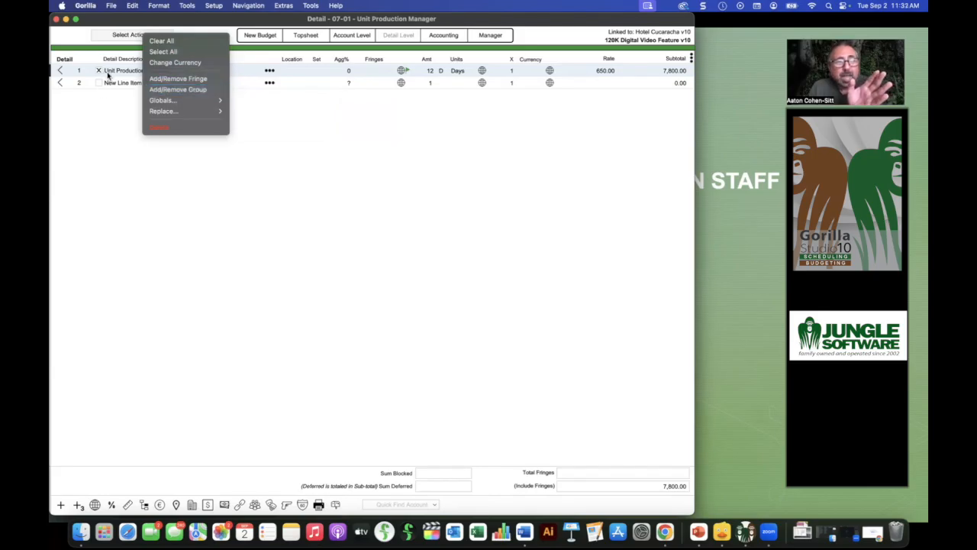
left_click(124, 138)
Step: Mark New Line Item as well, examine the batch options for adding or removing globals, and unmark both detail lines
left_click(99, 83)
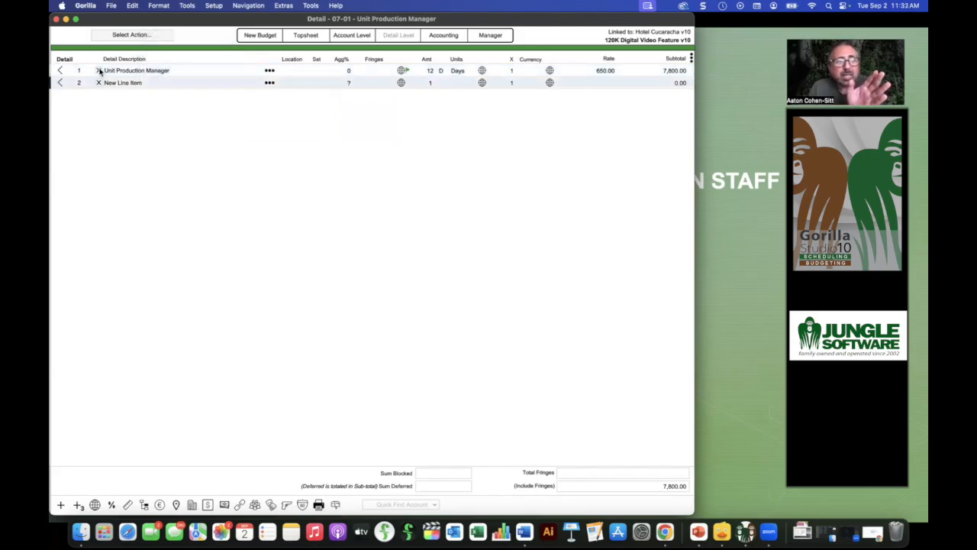
left_click(132, 36)
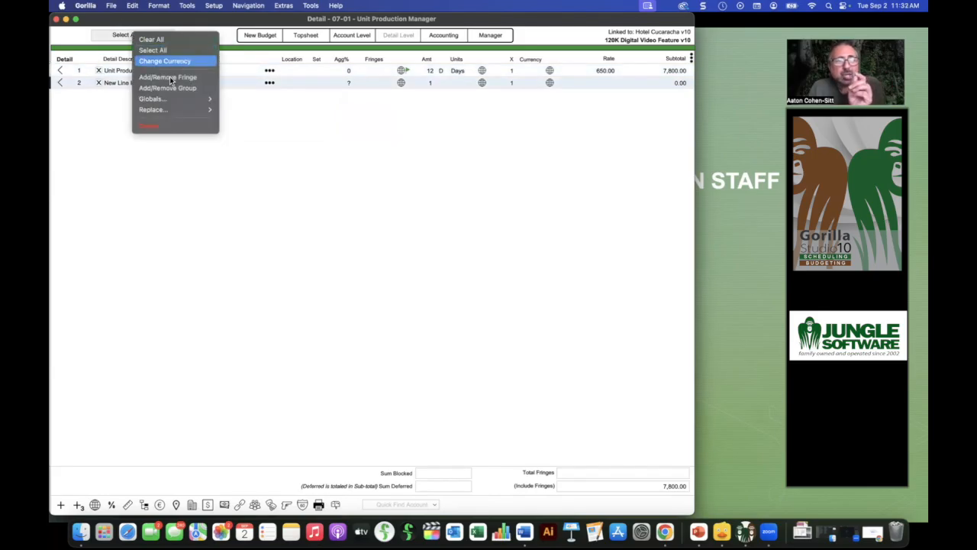
mouse_move(205, 99)
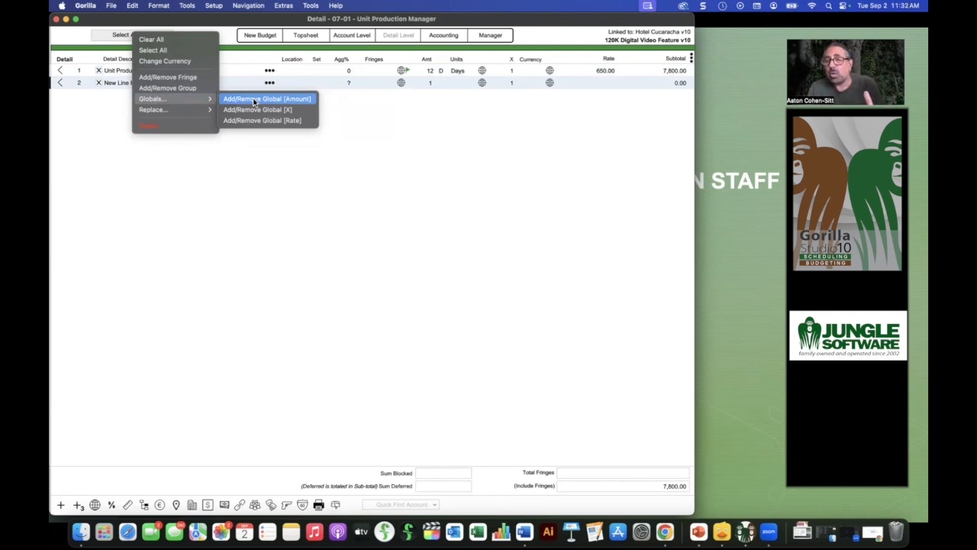
left_click(265, 159)
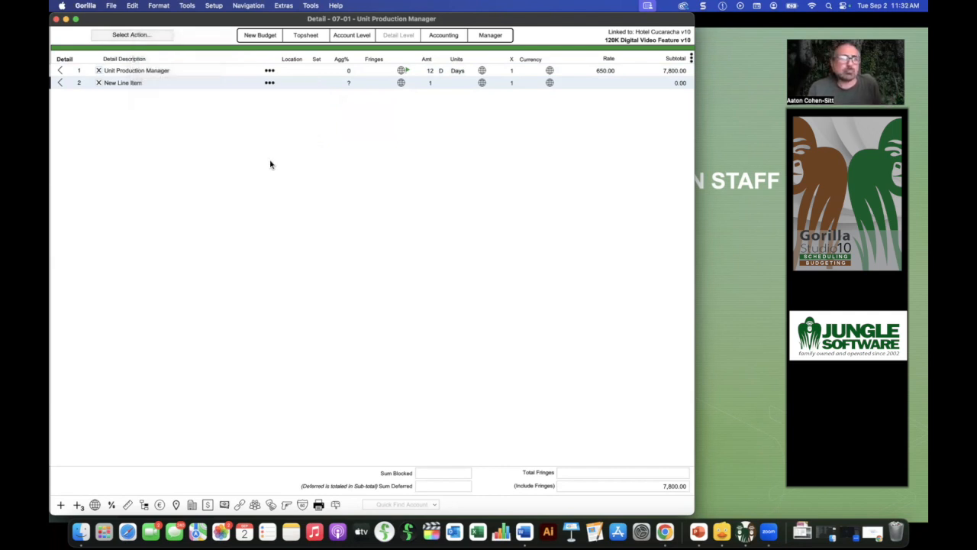
left_click(98, 70)
left_click(99, 84)
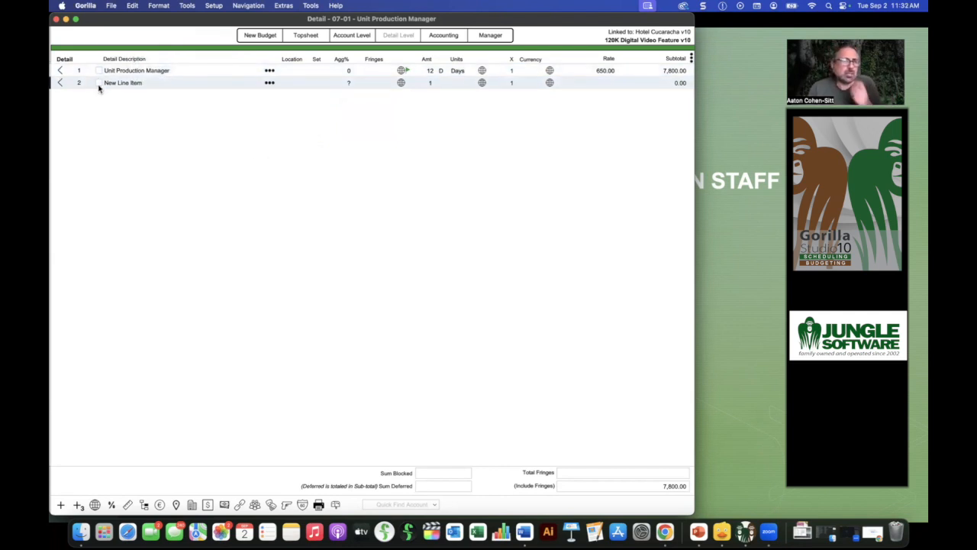
left_click(715, 77)
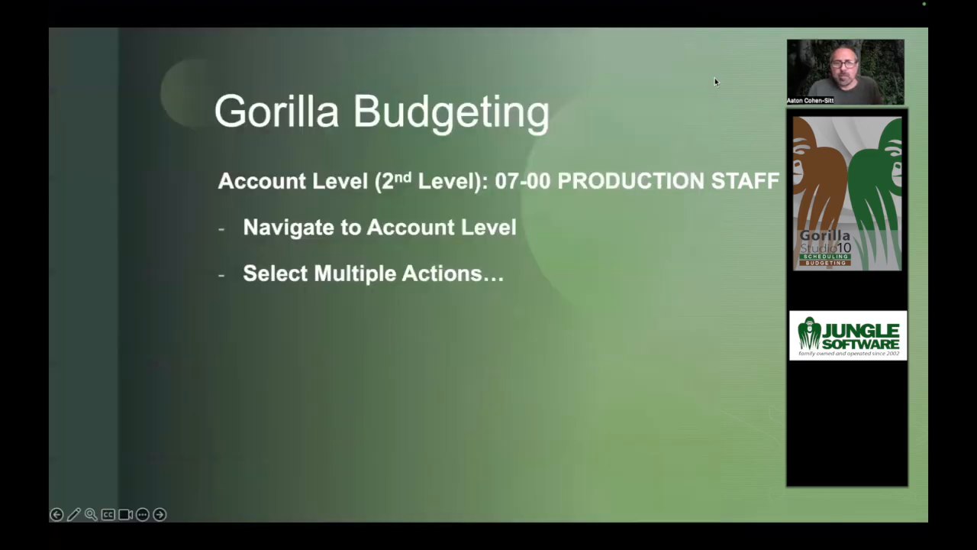
left_click(482, 236)
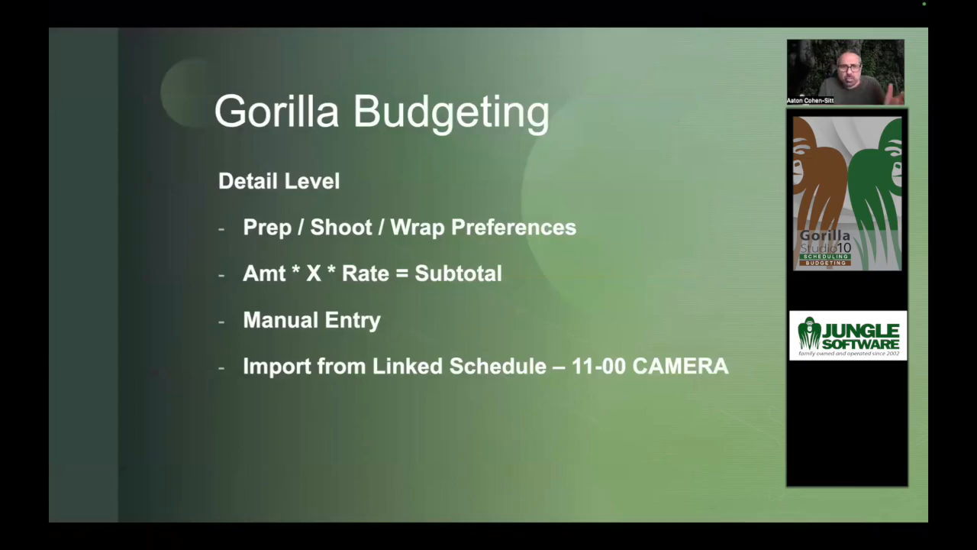
Step: Switch to Gorilla and open the Prep/Shoot/Wrap settings in the budget preferences
key("super+Tab")
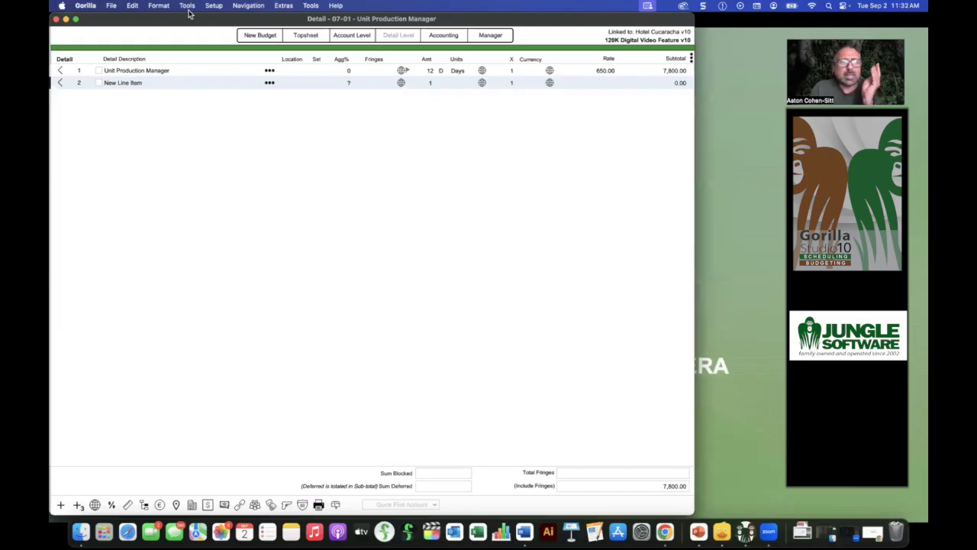
left_click(283, 9)
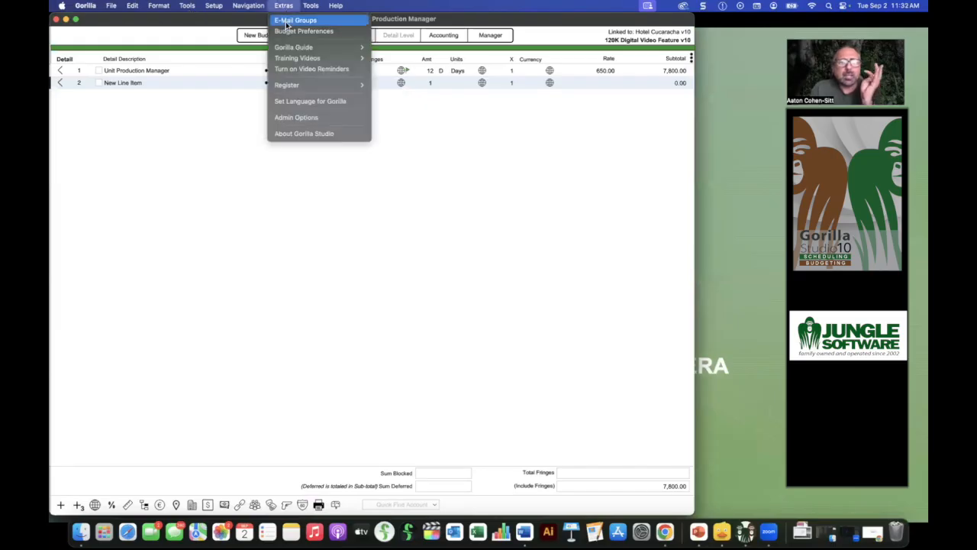
left_click(287, 30)
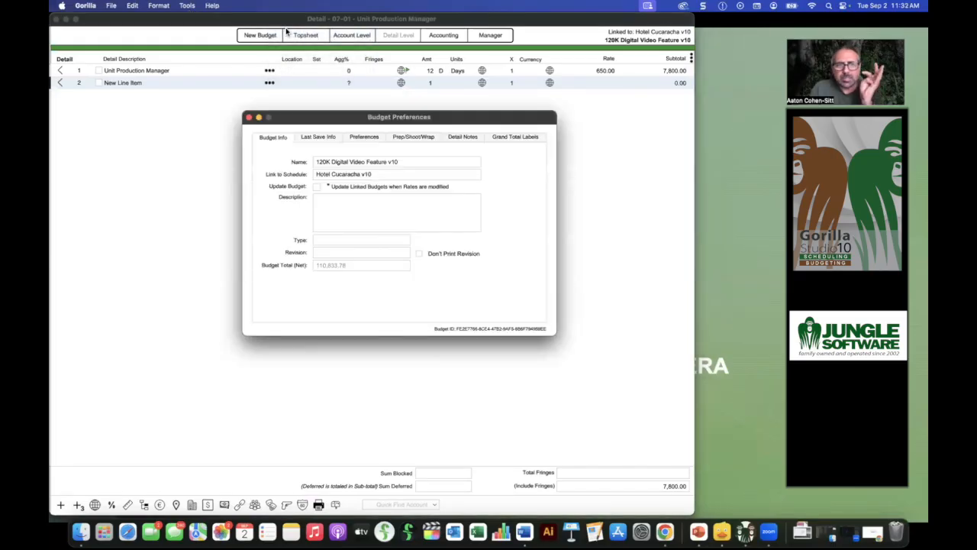
left_click(406, 138)
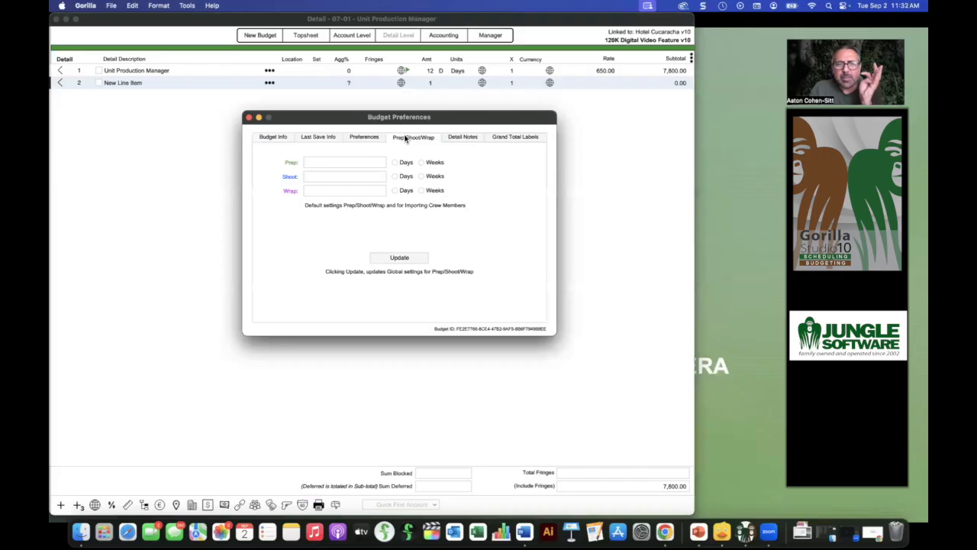
Step: Set the default Prep to 2 weeks, Shoot to 6 weeks and Wrap to 1 week, and close the budget preferences
left_click(323, 162)
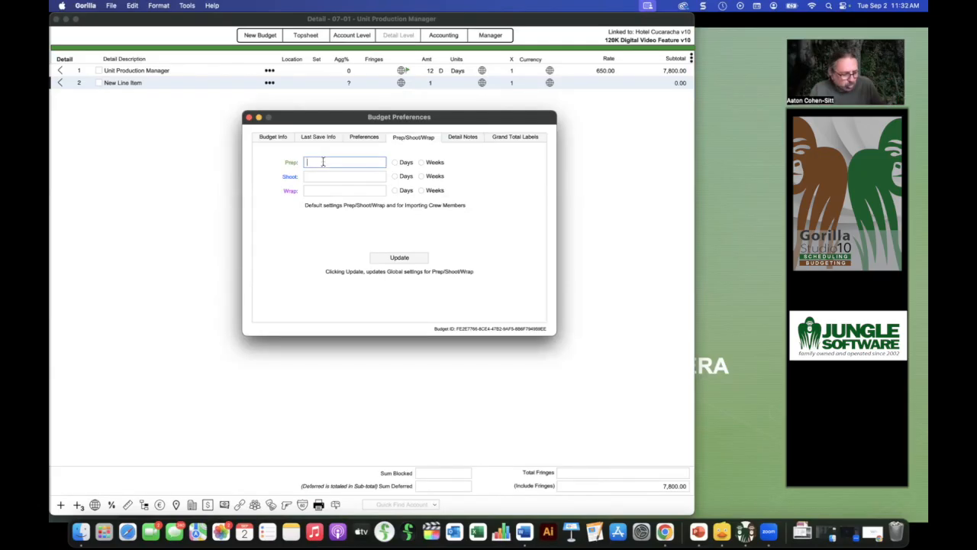
type("2")
left_click(422, 162)
left_click(339, 177)
type("6")
left_click(422, 177)
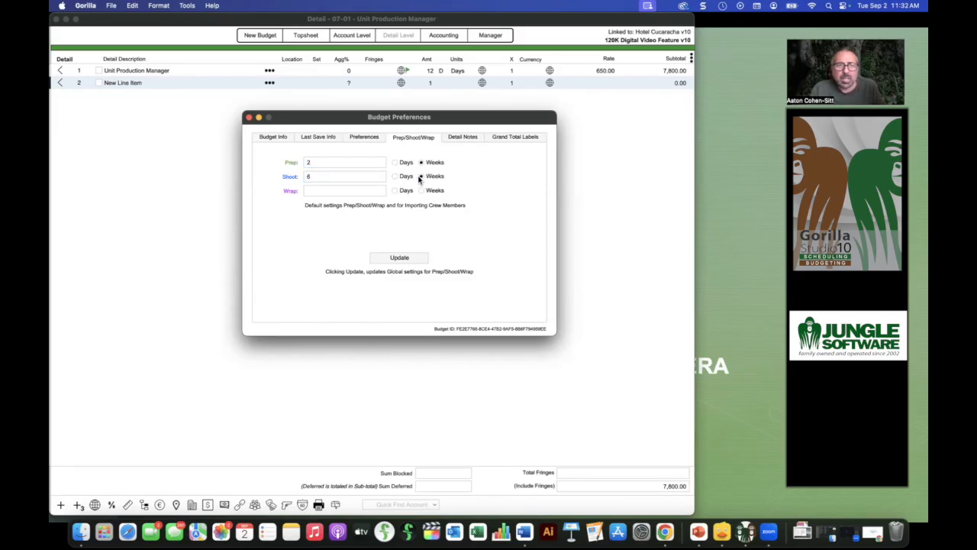
left_click(312, 192)
type("1")
left_click(422, 191)
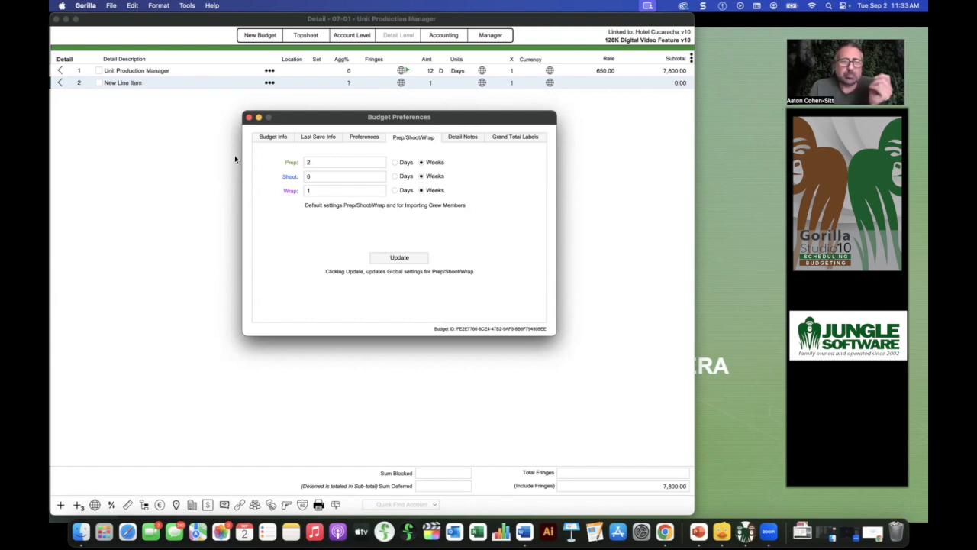
left_click(249, 118)
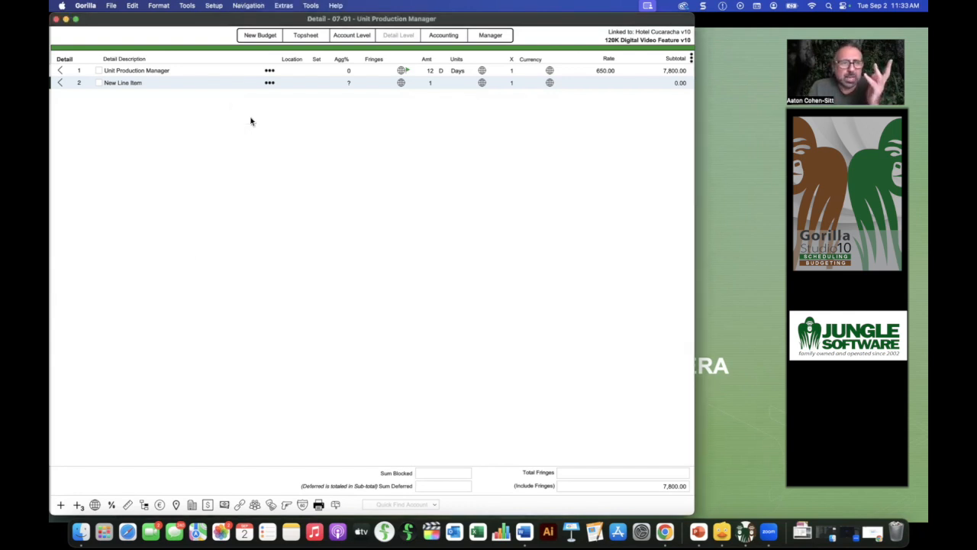
Step: Insert Prep, Shoot and Wrap detail lines for the Unit Production Manager and set each line's rate to 200
left_click(78, 507)
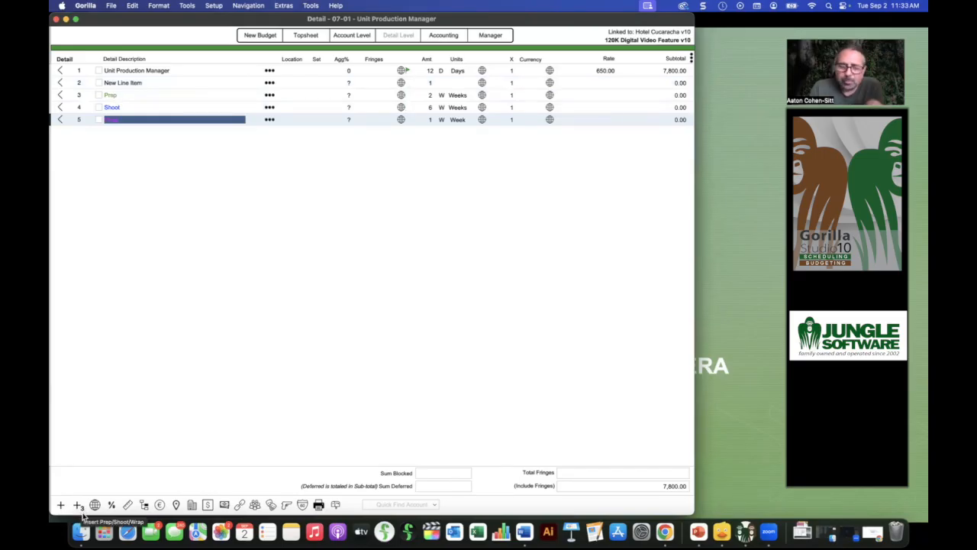
left_click(135, 155)
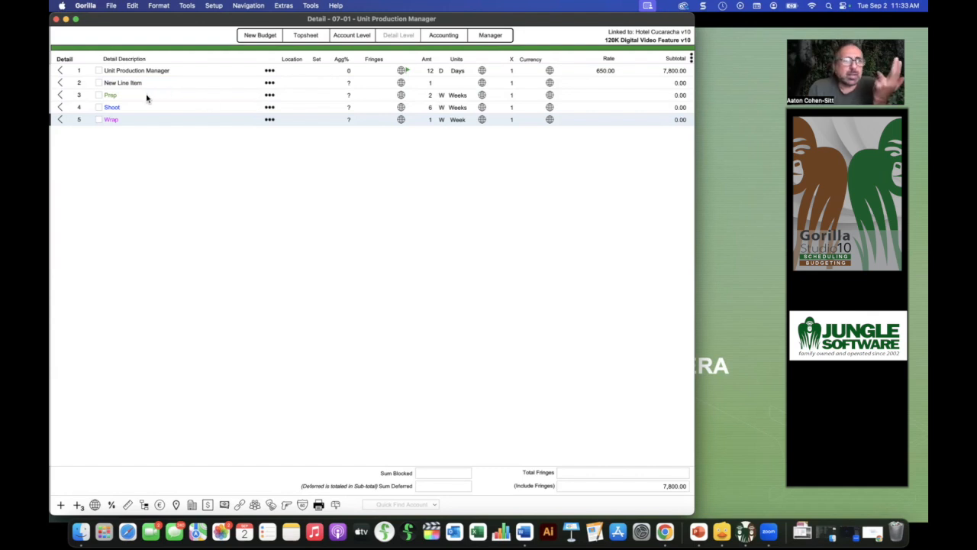
left_click(605, 94)
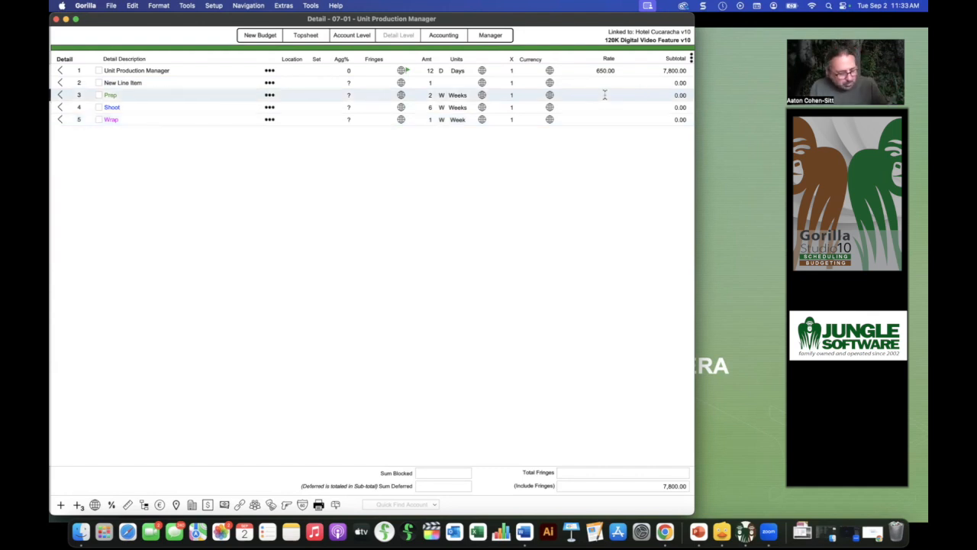
type("200")
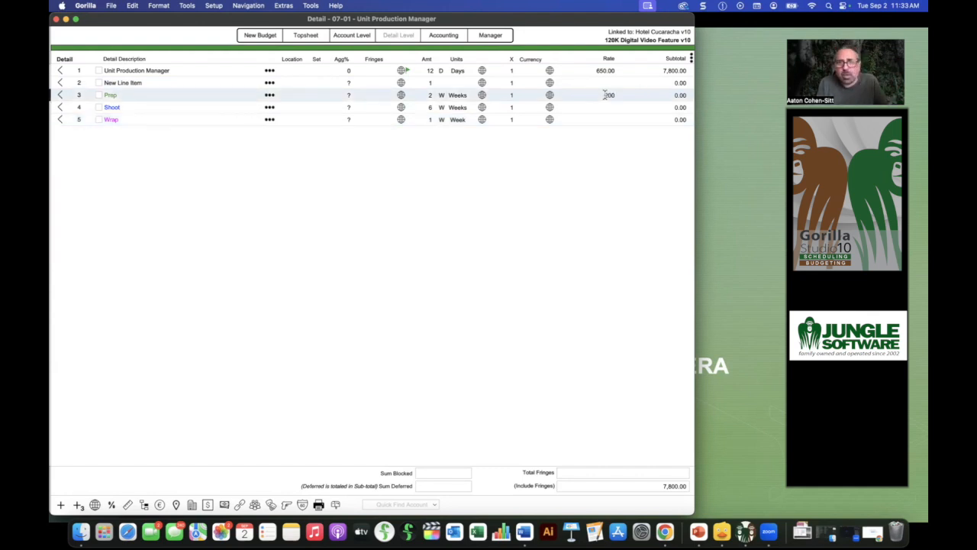
left_click(606, 107)
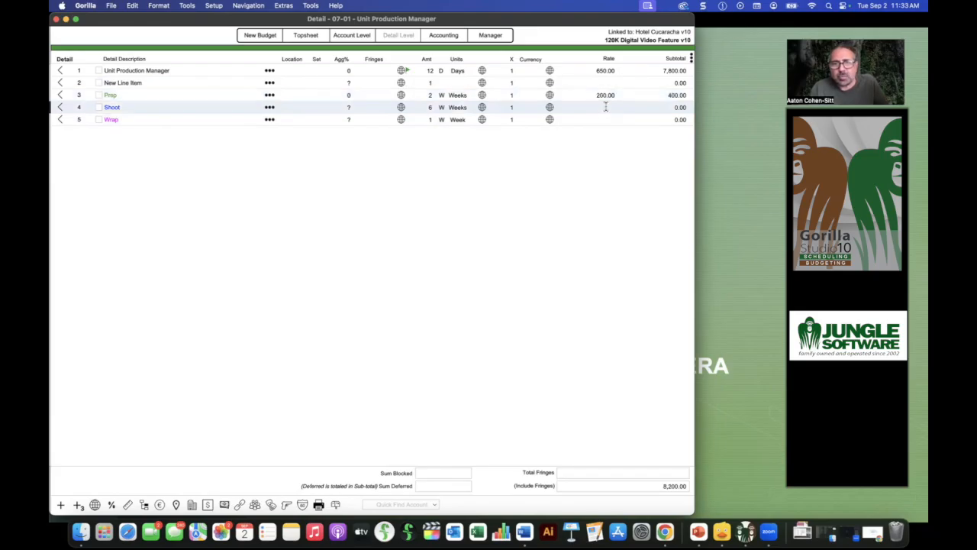
type("200")
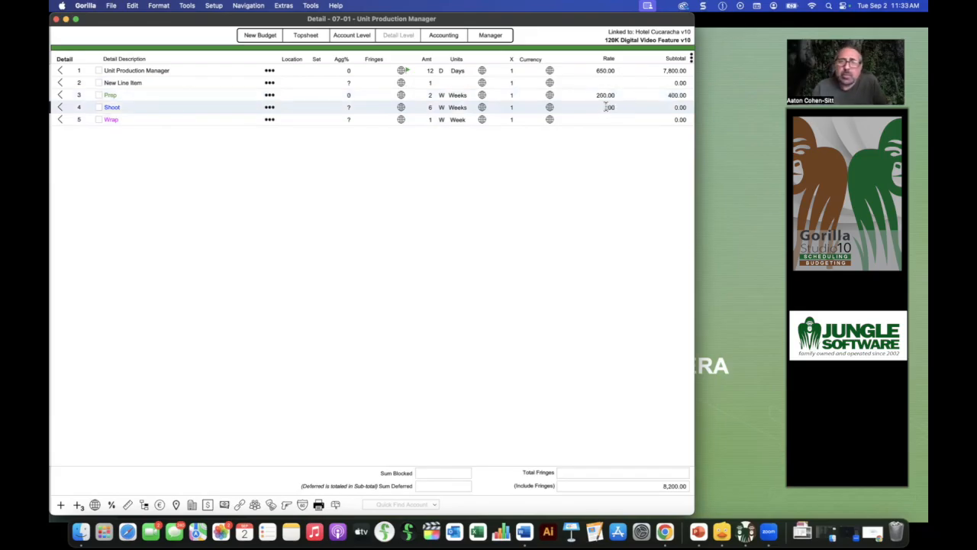
left_click(610, 120)
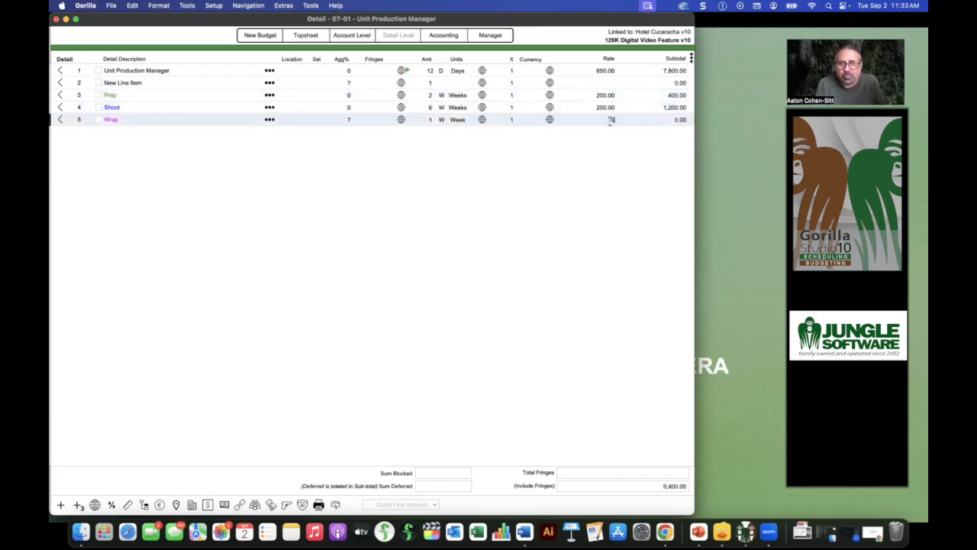
left_click(603, 164)
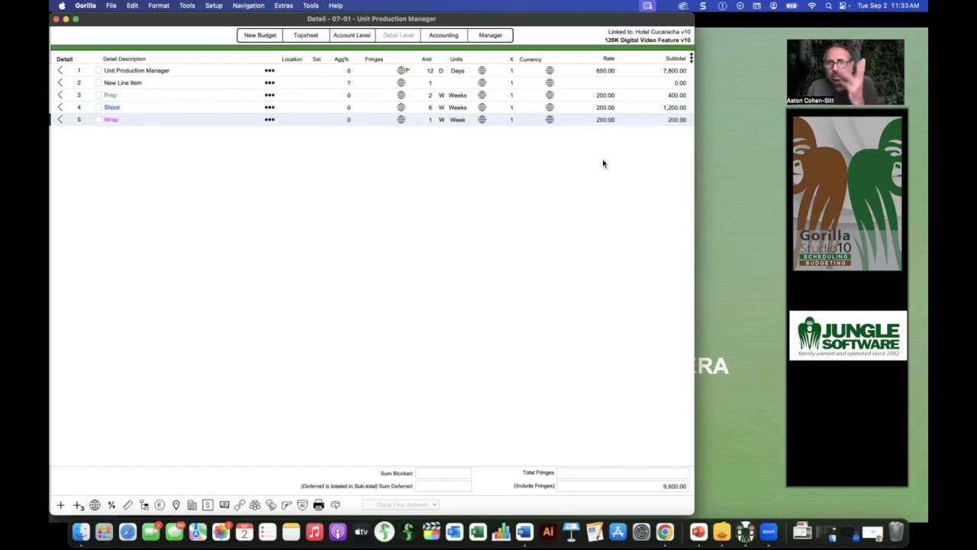
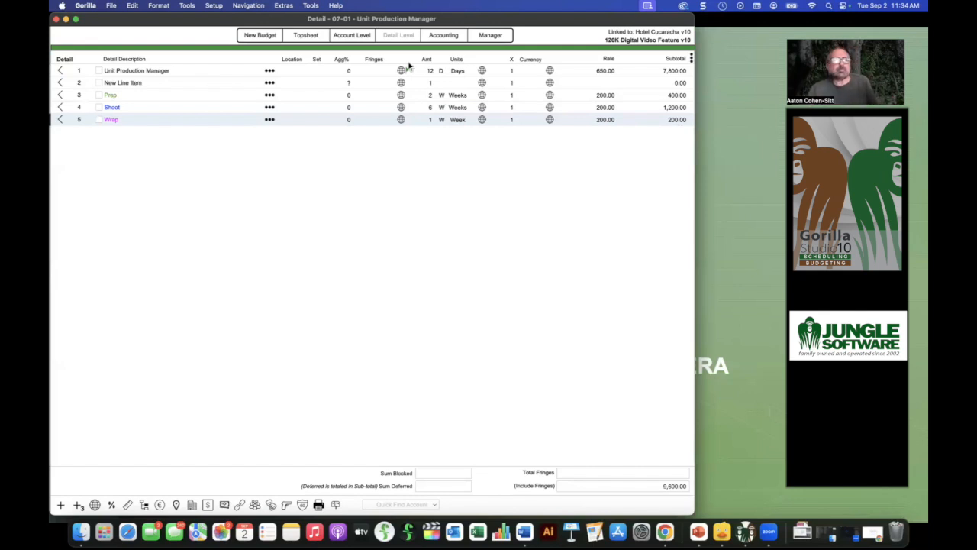
left_click(737, 328)
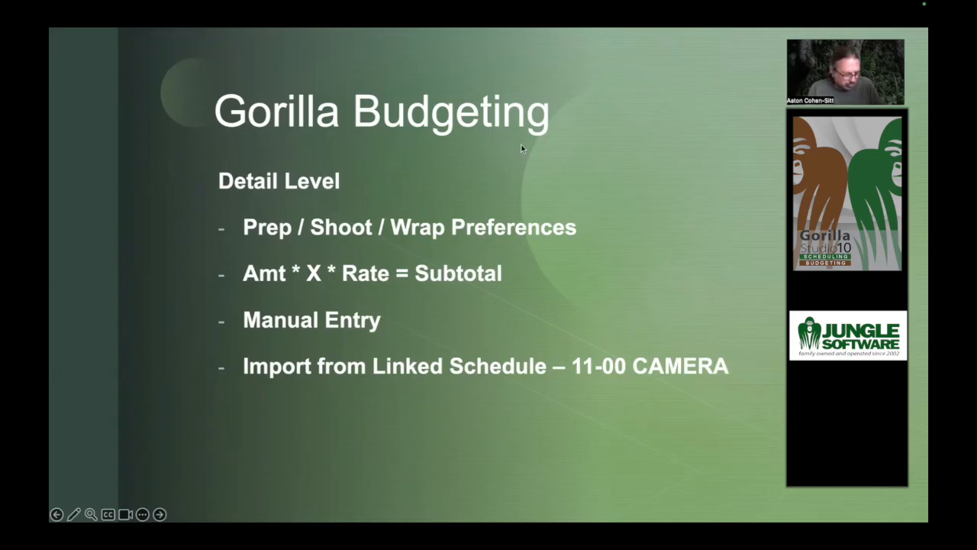
key("super+Tab")
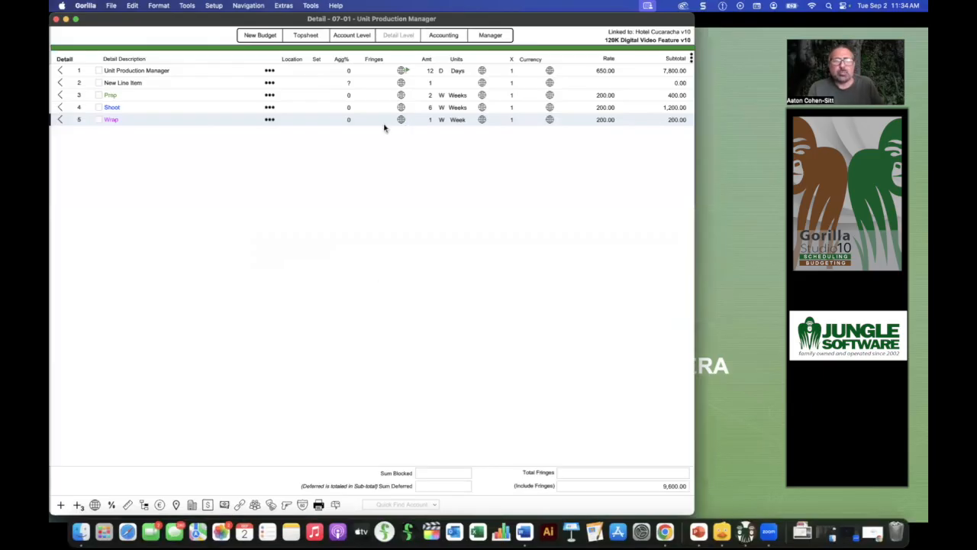
Step: Return to the Project Manager and examine the options of the 120K Digital Video Feature v10 budget, including its schedule link
left_click(491, 36)
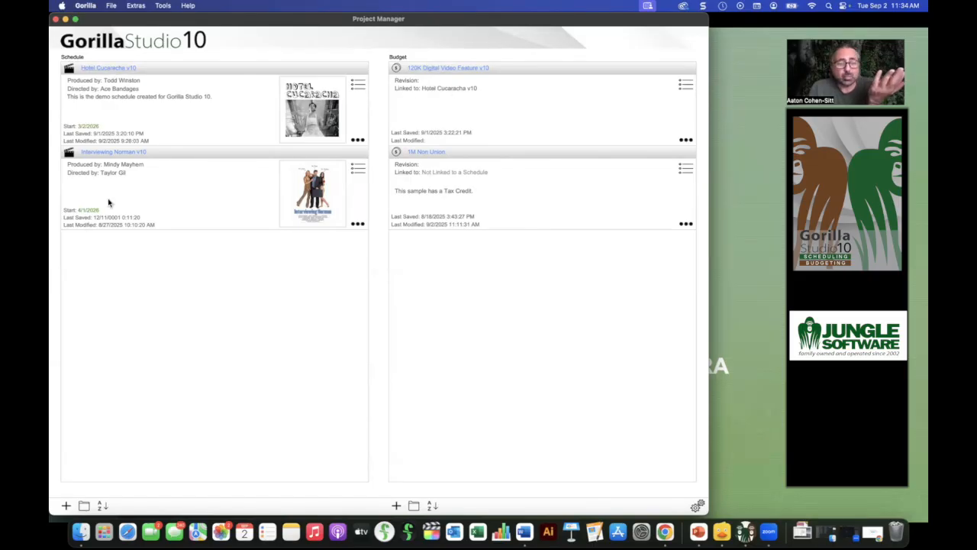
left_click(686, 141)
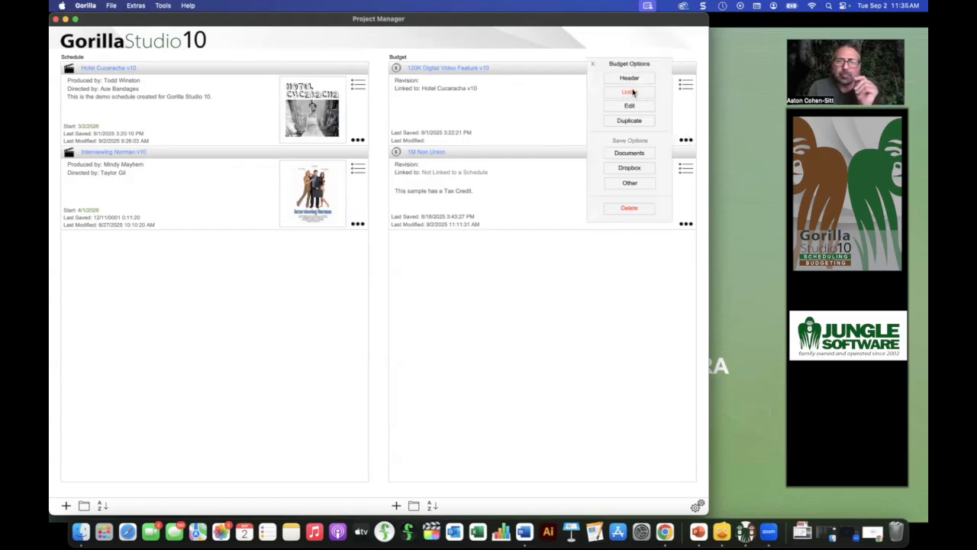
left_click(594, 67)
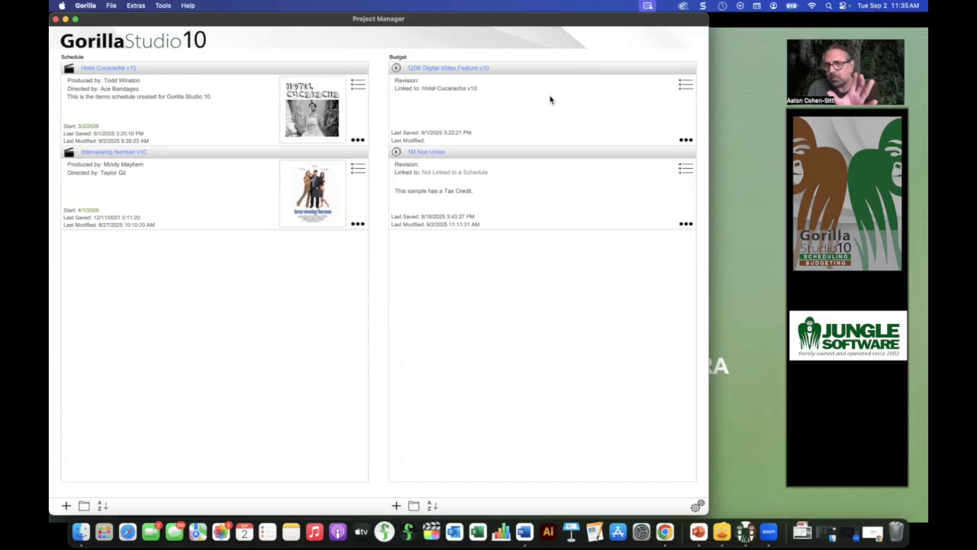
Step: Open the Hotel Cucaracha v10 schedule's crew list and examine the Director of Photography's shoot dates and pay rates
left_click(121, 71)
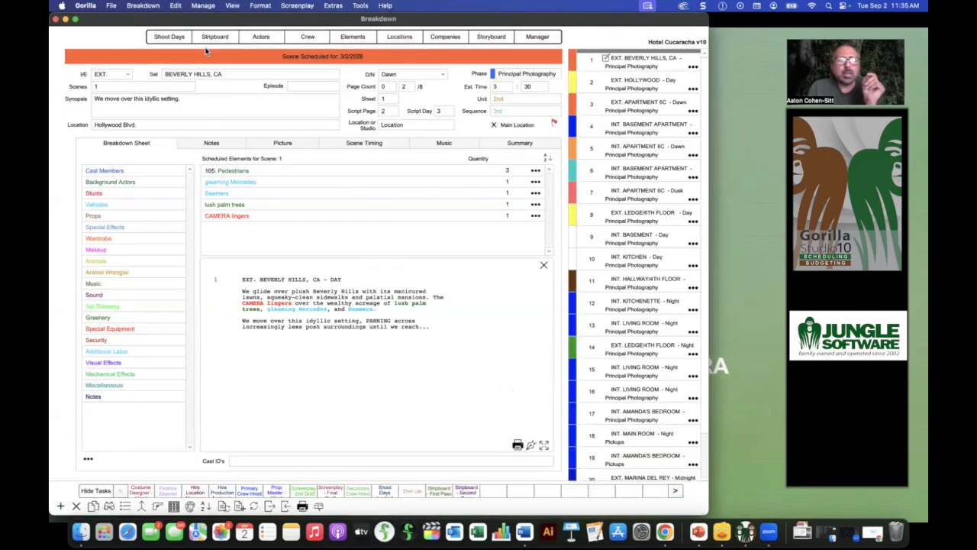
left_click(306, 37)
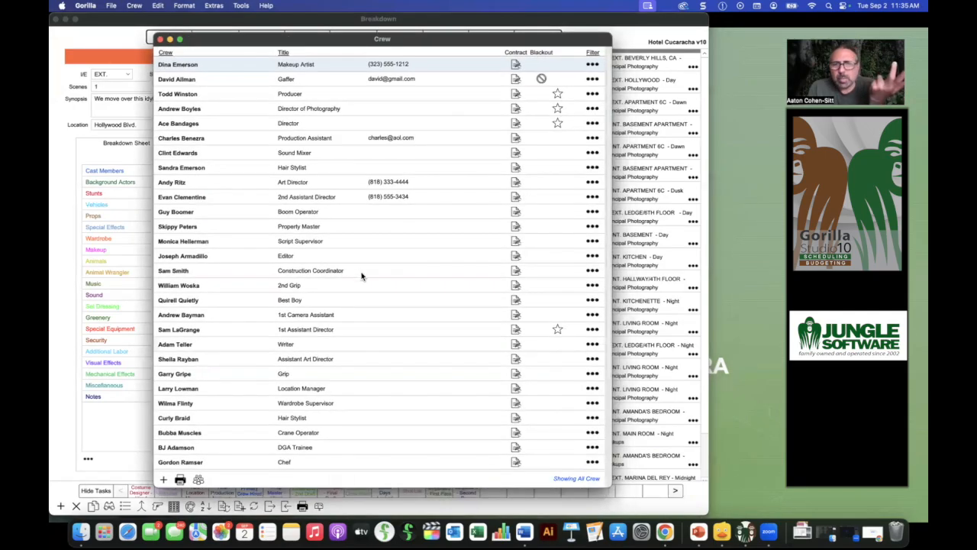
left_click(591, 109)
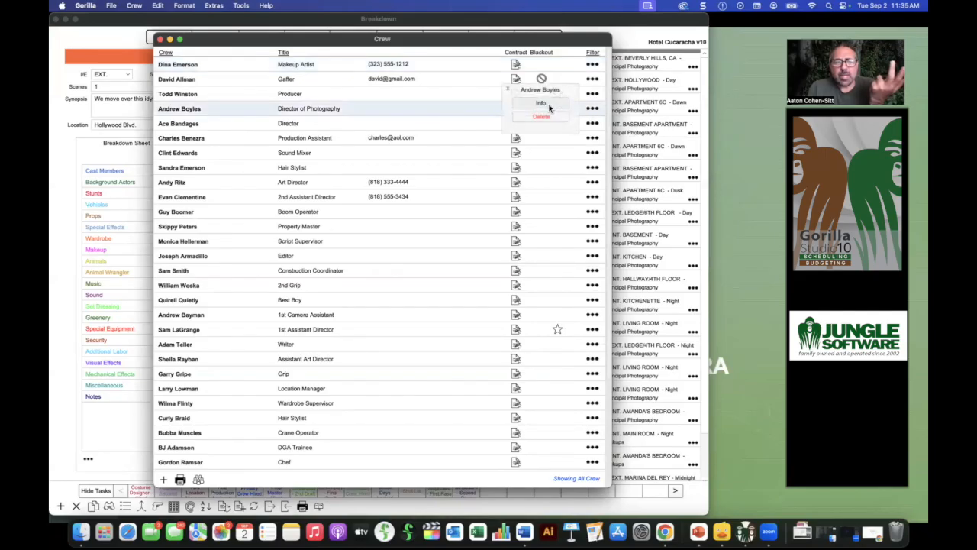
left_click(549, 108)
left_click_drag(426, 115, 435, 100)
left_click(375, 127)
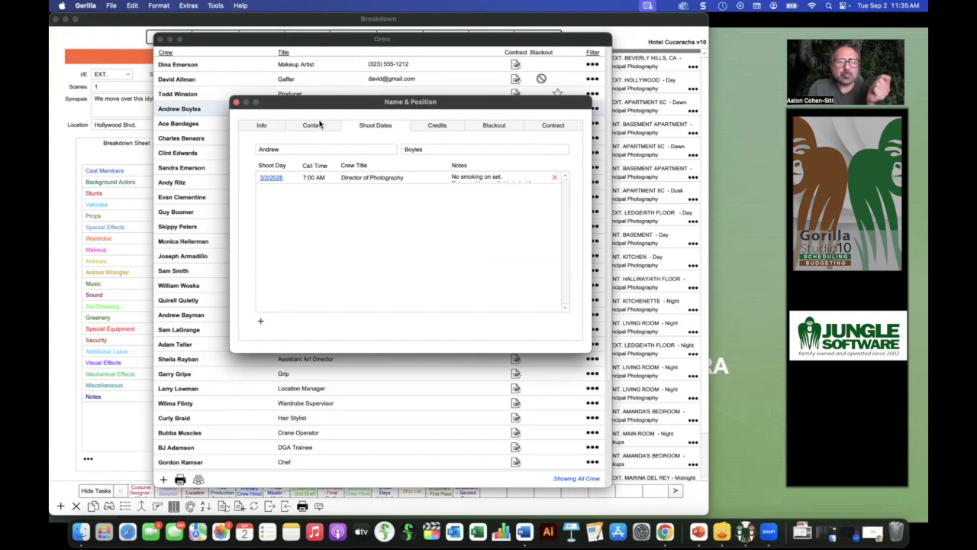
left_click(260, 126)
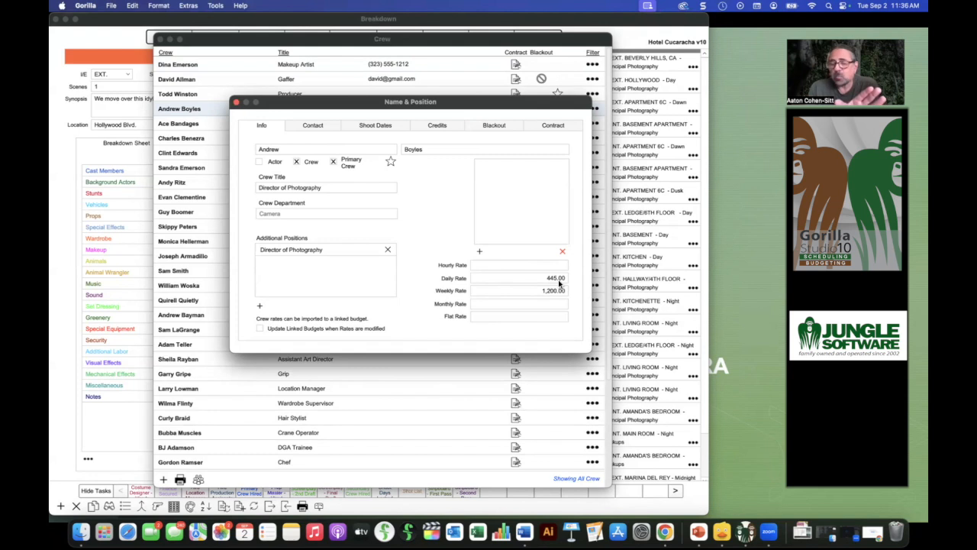
left_click(236, 102)
left_click(160, 39)
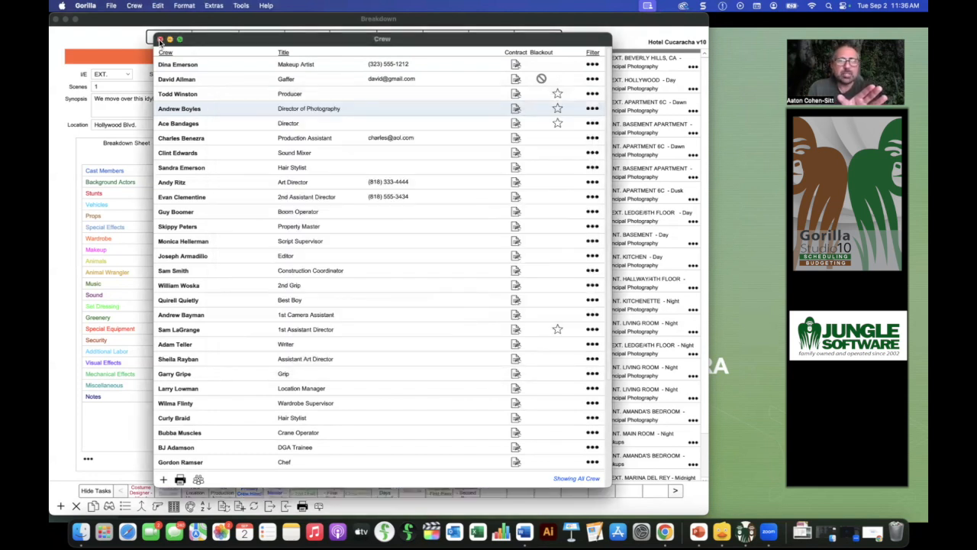
Step: Return to the 120K Digital Video Feature v10 budget and open the Director of Photography details in the Camera Department
left_click(536, 39)
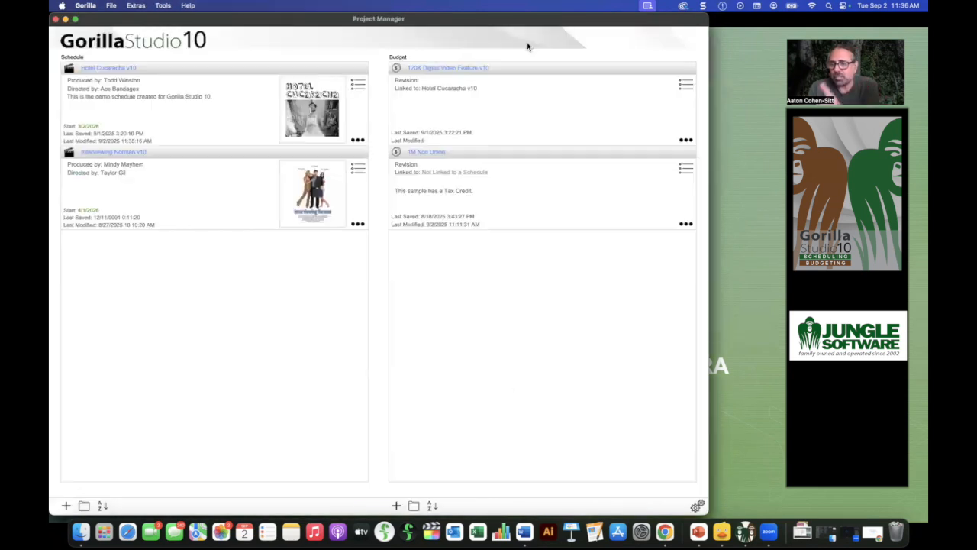
double_click(448, 68)
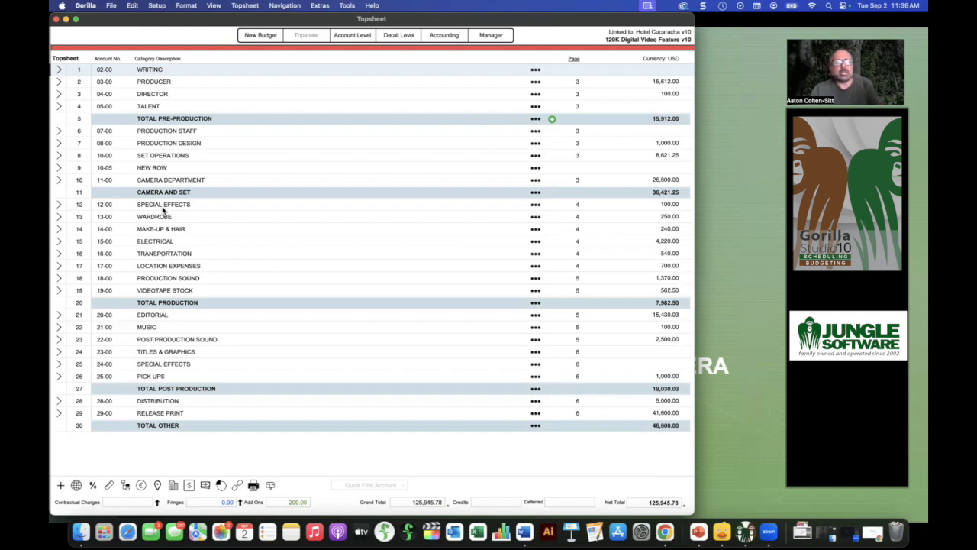
left_click(61, 180)
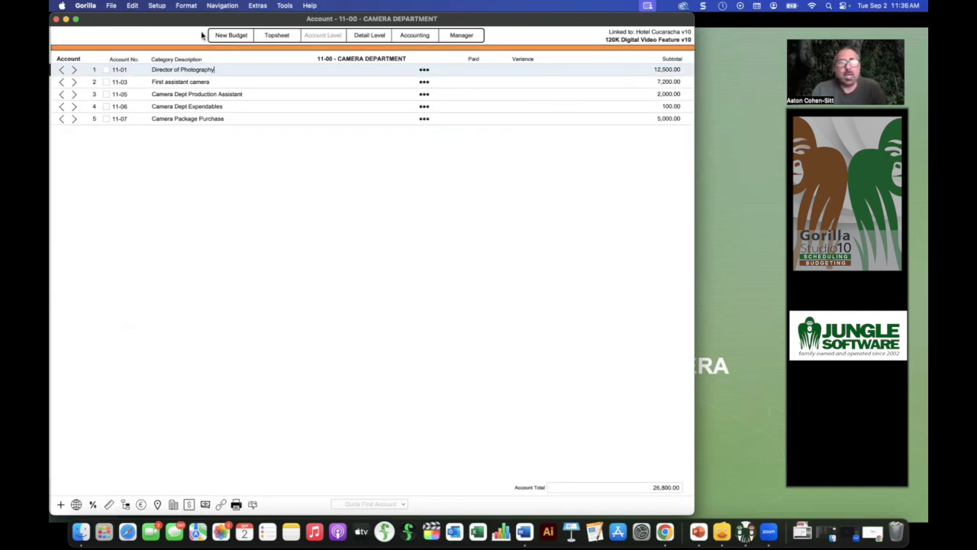
left_click(74, 70)
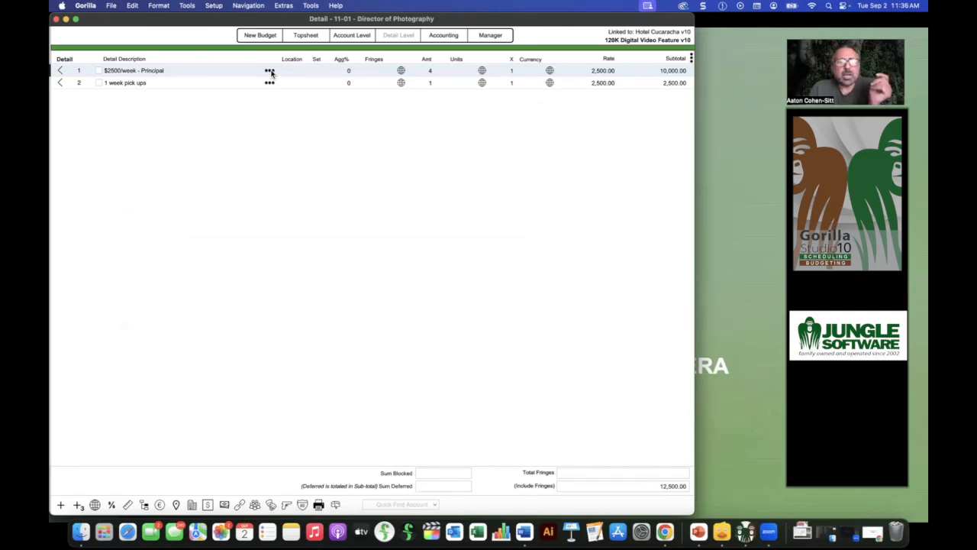
left_click(99, 70)
left_click(99, 83)
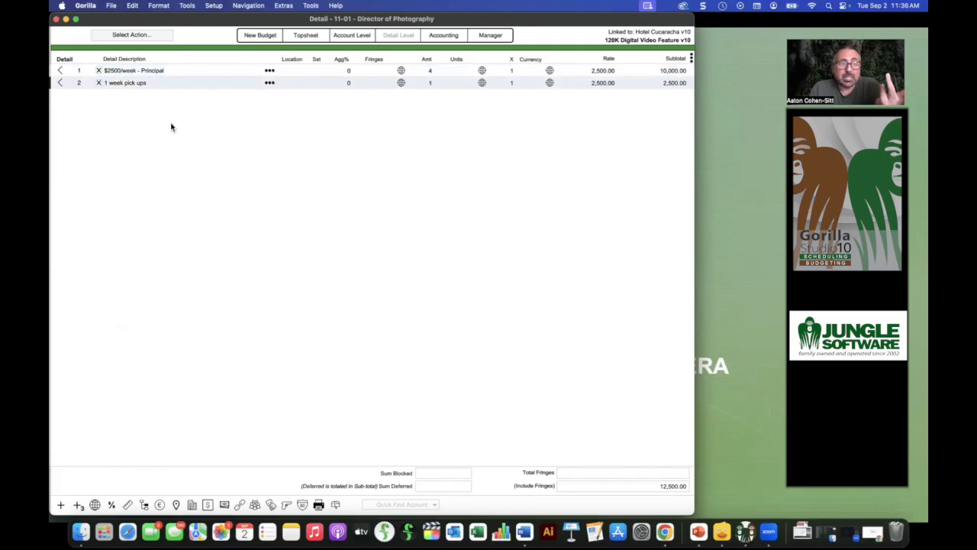
left_click(135, 35)
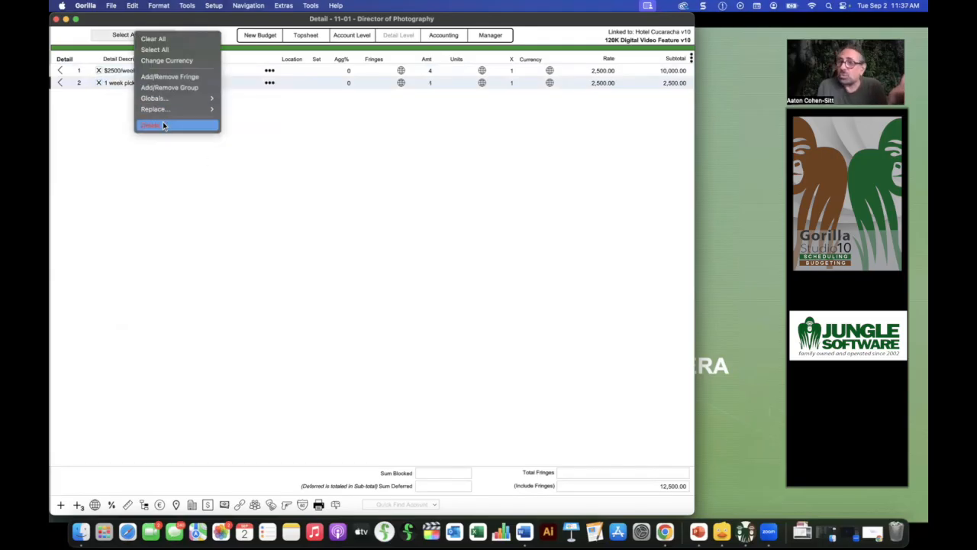
left_click(160, 166)
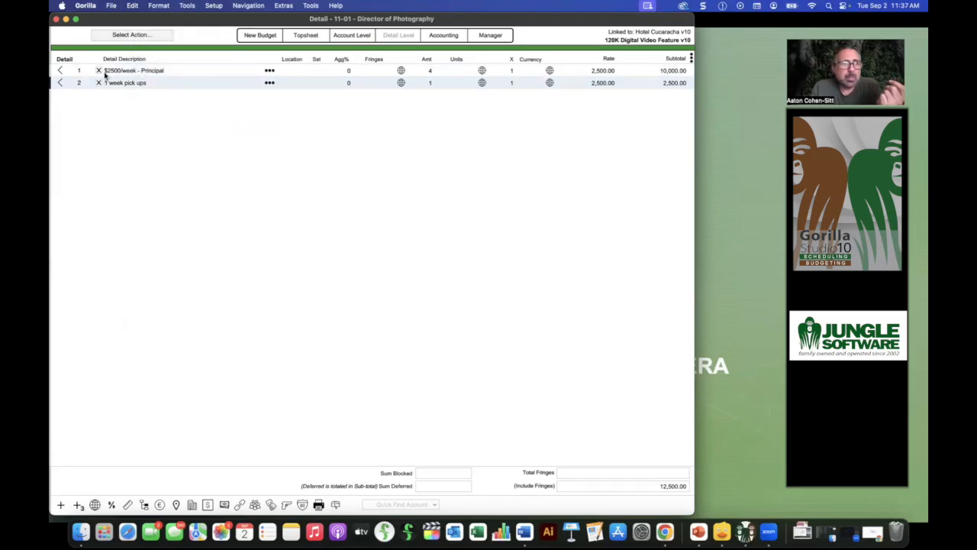
left_click(98, 70)
left_click(99, 83)
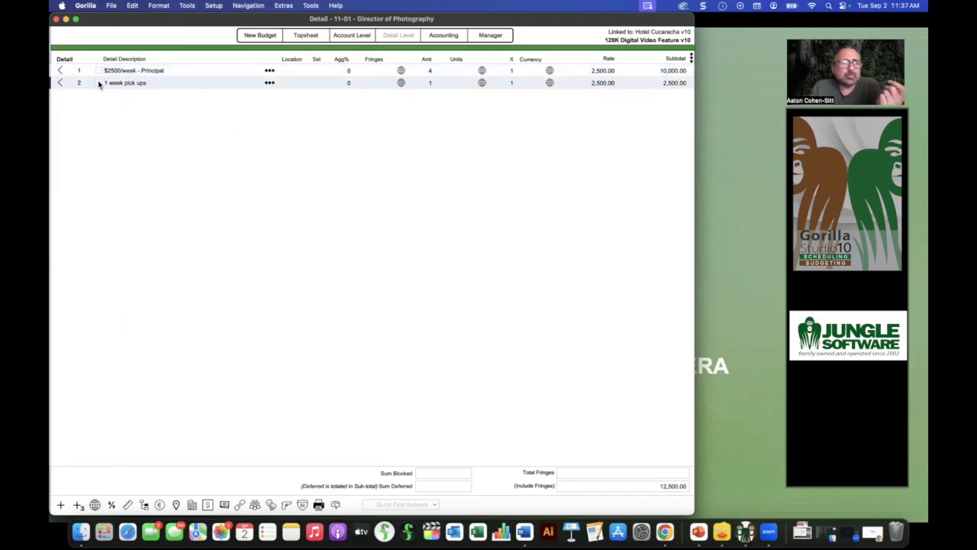
Step: Block the "$2500/week - Principal" and "1 week pick ups" detail lines so they are excluded from the Director of Photography total
left_click(268, 70)
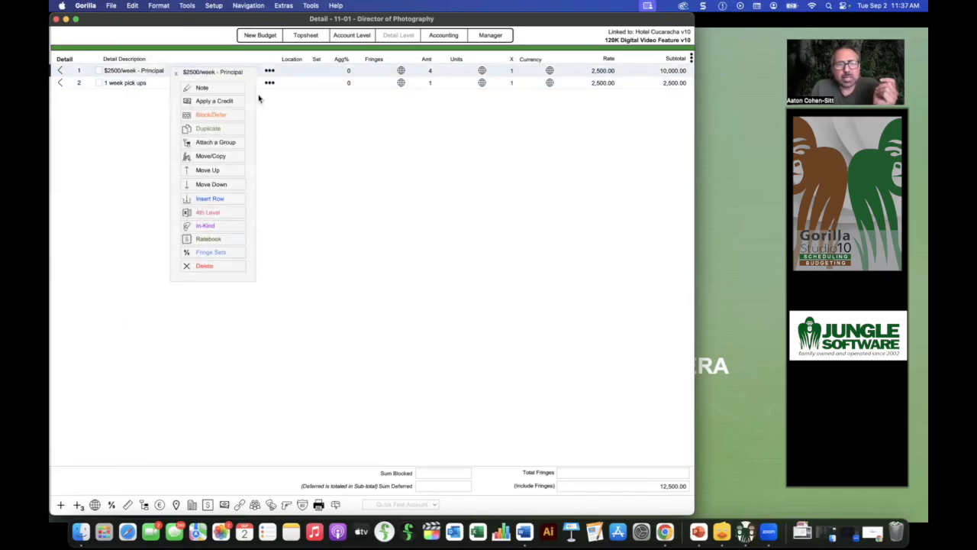
left_click(201, 115)
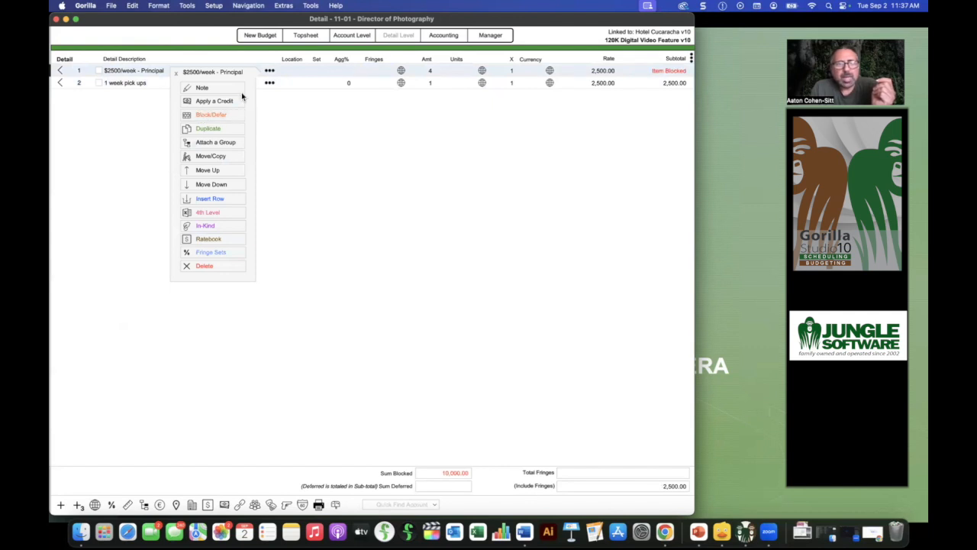
left_click(270, 83)
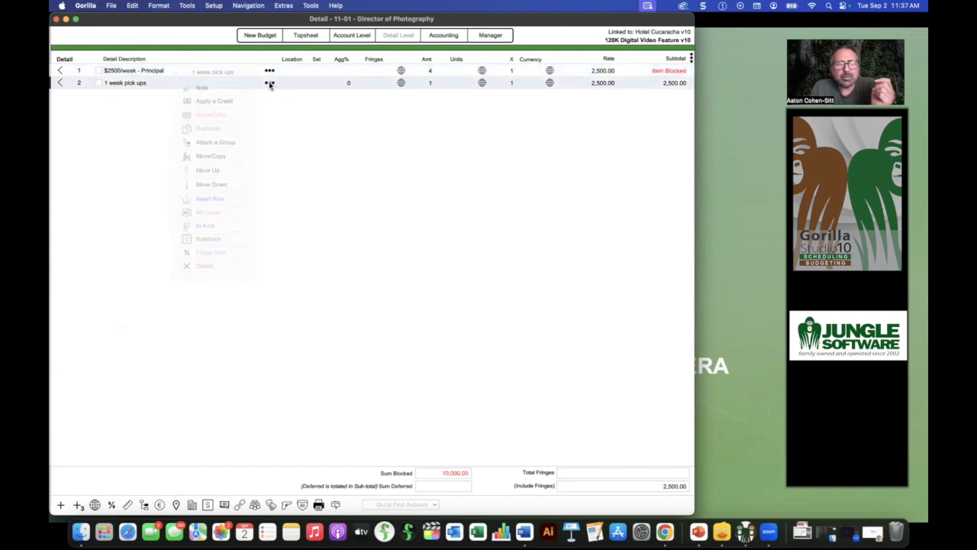
left_click(206, 116)
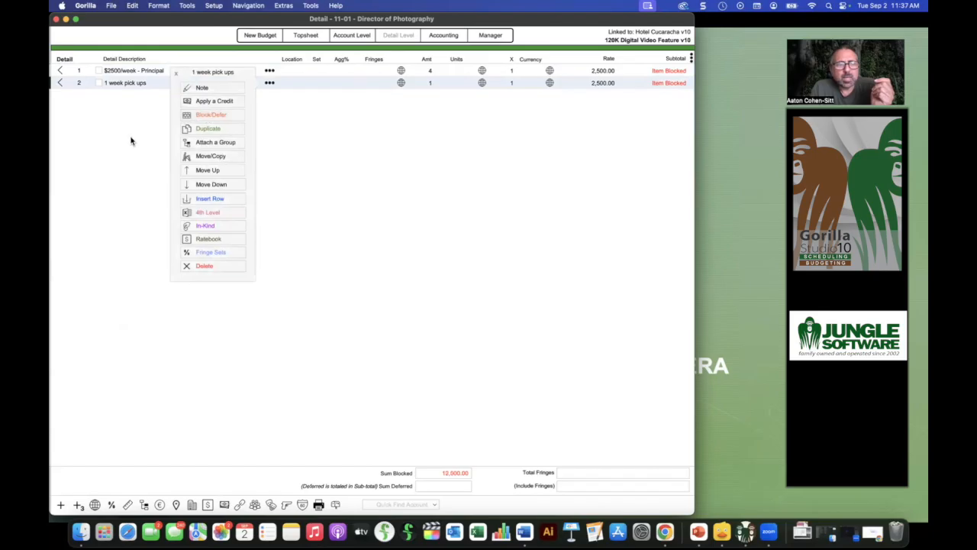
left_click(178, 73)
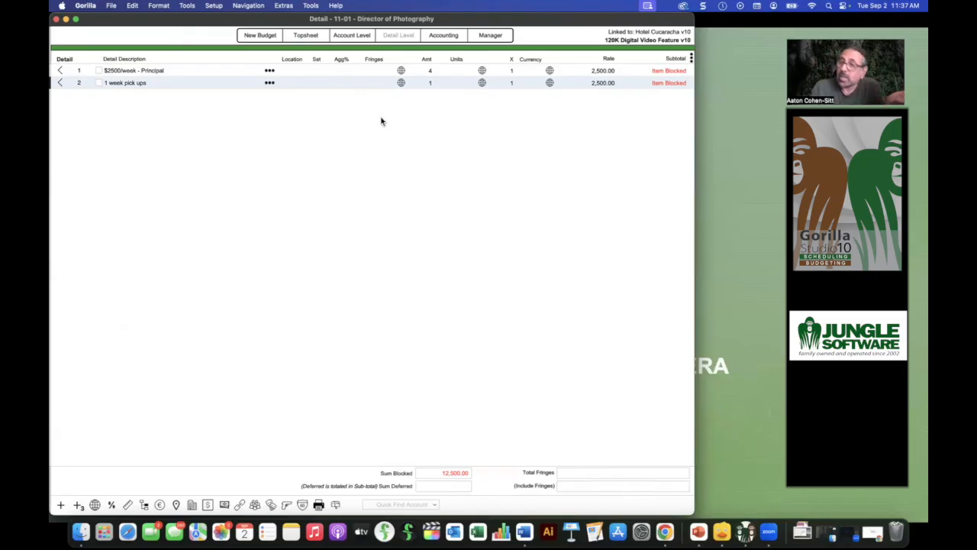
left_click(269, 84)
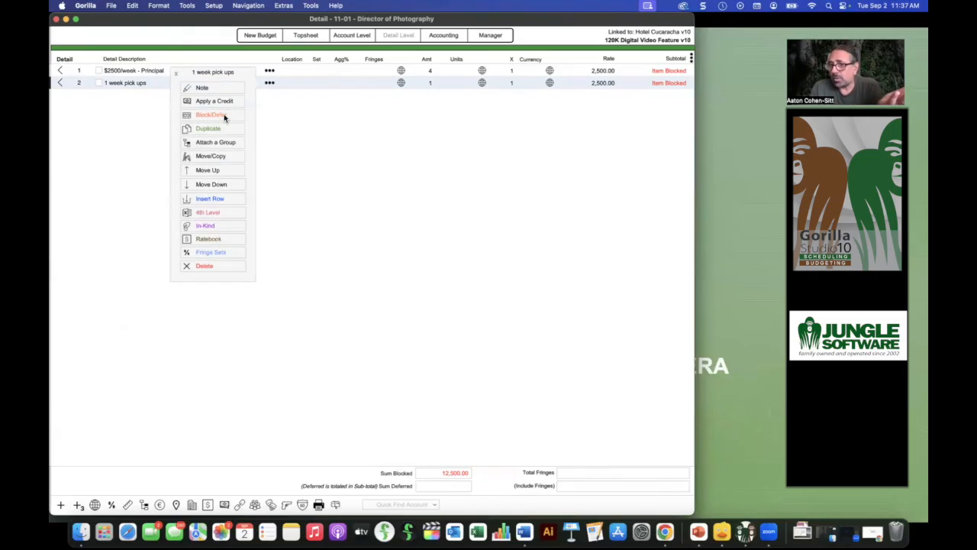
left_click(176, 74)
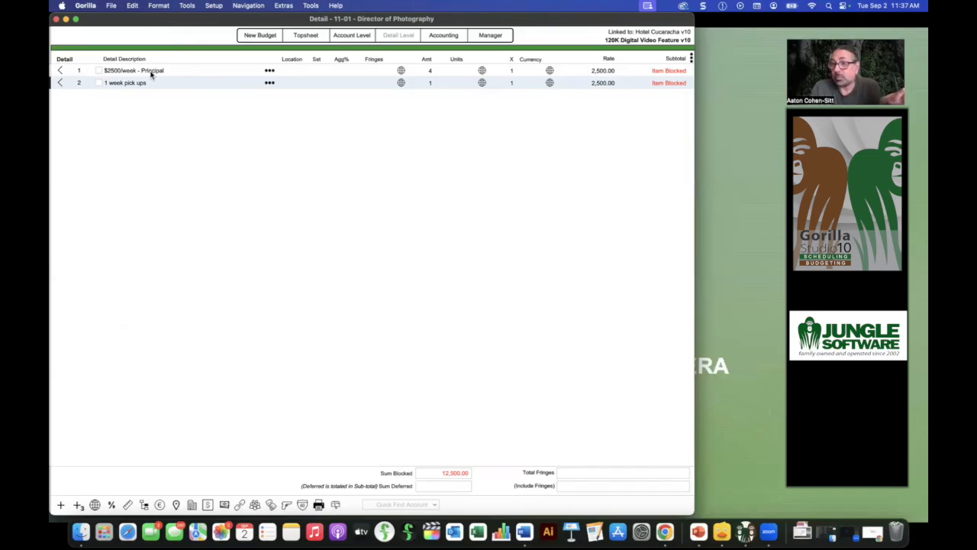
Step: Import the Director of Photography from the linked schedule's crew into one detail line, using the per-day rate
left_click(256, 505)
left_click_drag(296, 98, 307, 104)
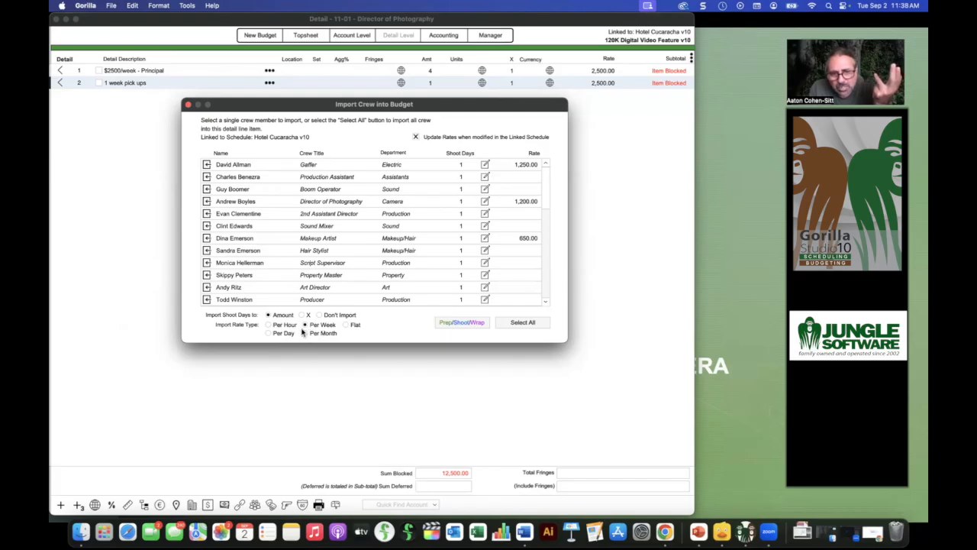
left_click(269, 335)
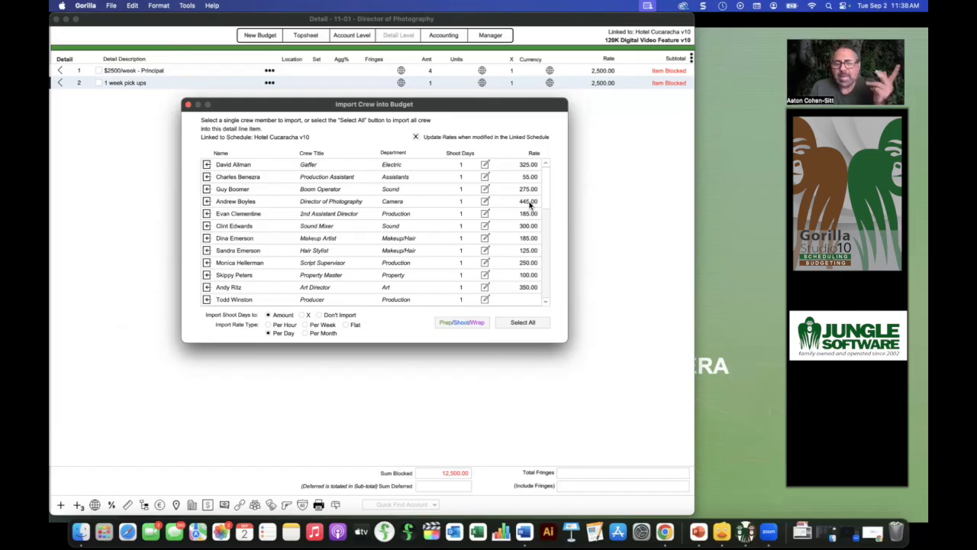
left_click(208, 203)
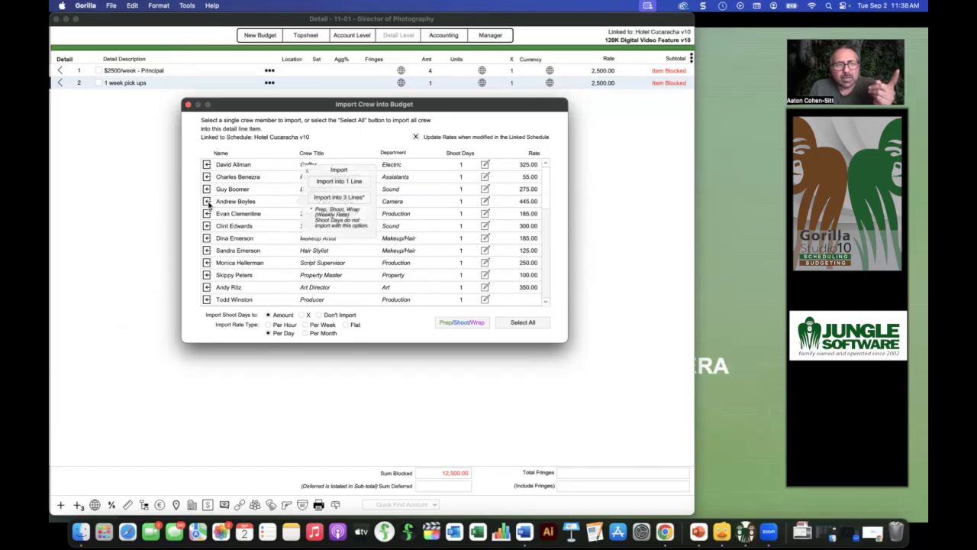
left_click(341, 181)
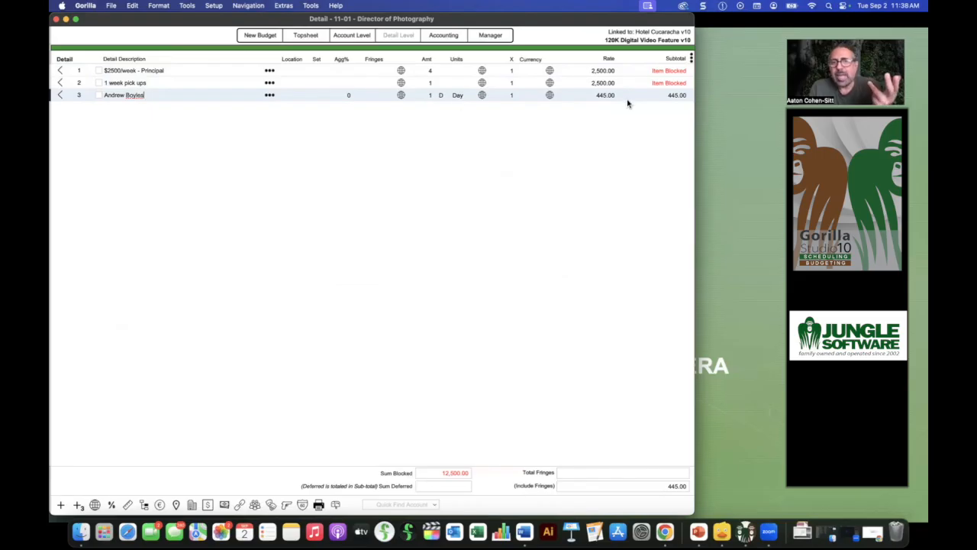
Step: Open the line options for the imported Director of Photography crew member
left_click(272, 96)
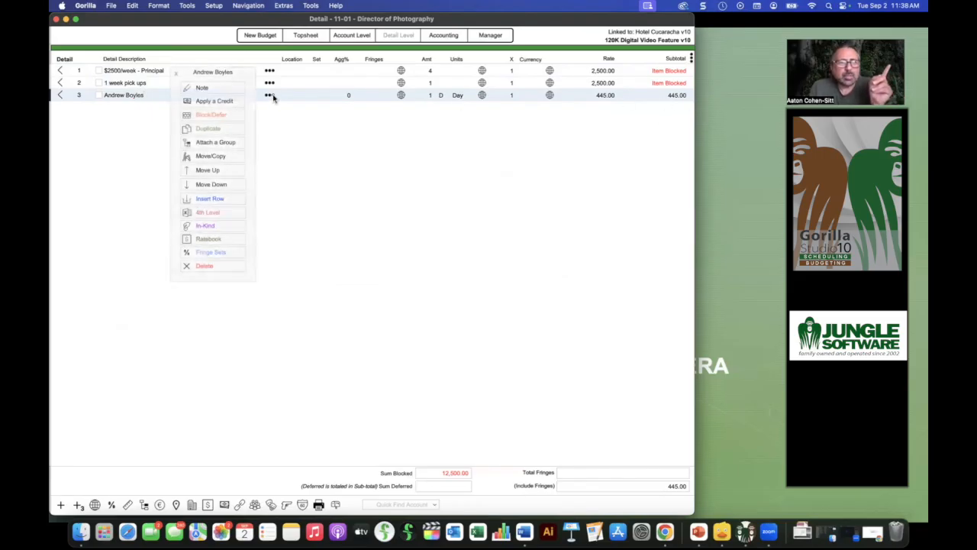
Step: Delete the 445.00 daily crew line and import the Director of Photography from the linked schedule into three prep, shoot and wrap lines at the weekly rate
left_click(232, 268)
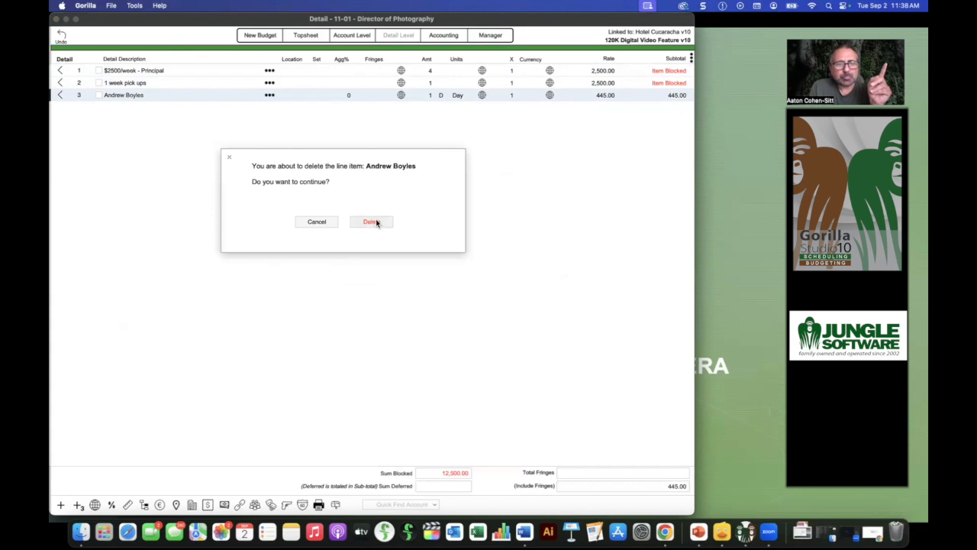
left_click(374, 220)
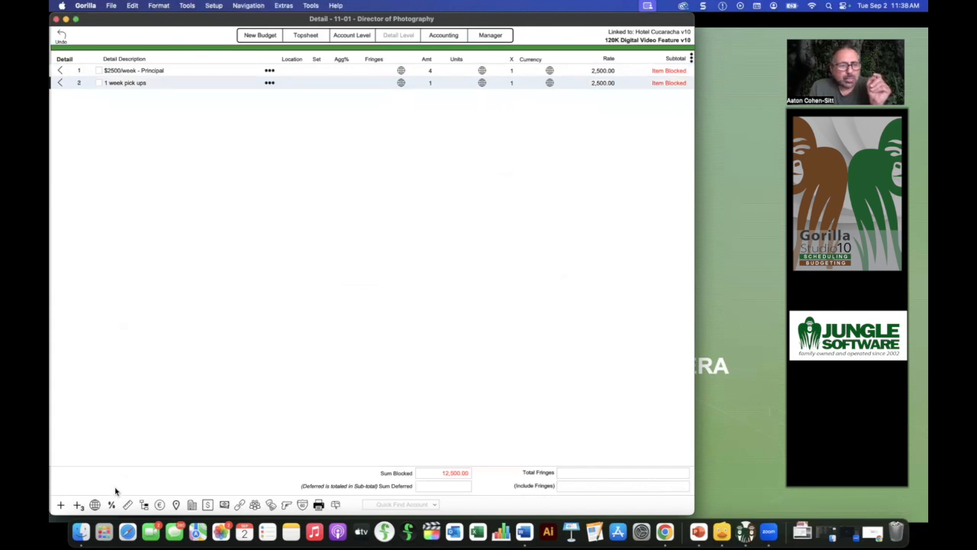
left_click(255, 505)
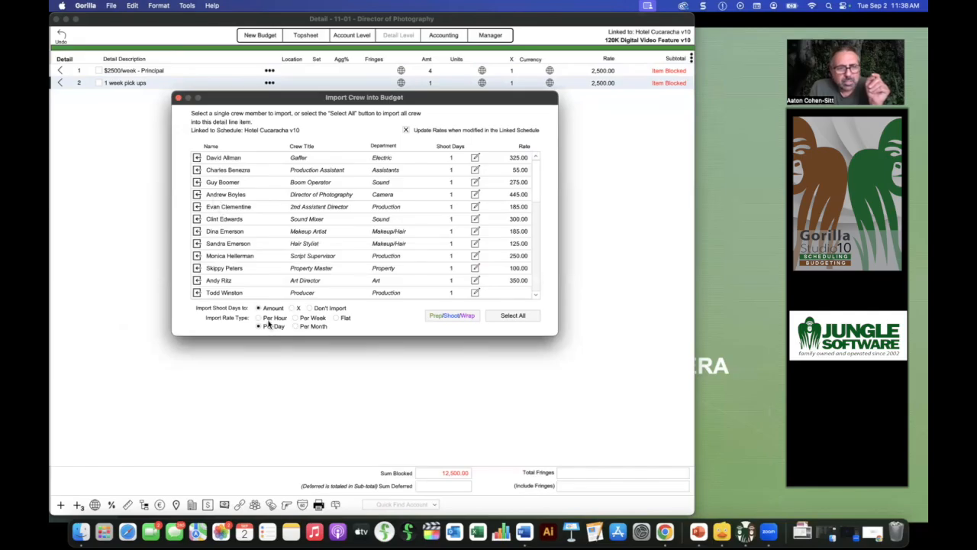
left_click(296, 318)
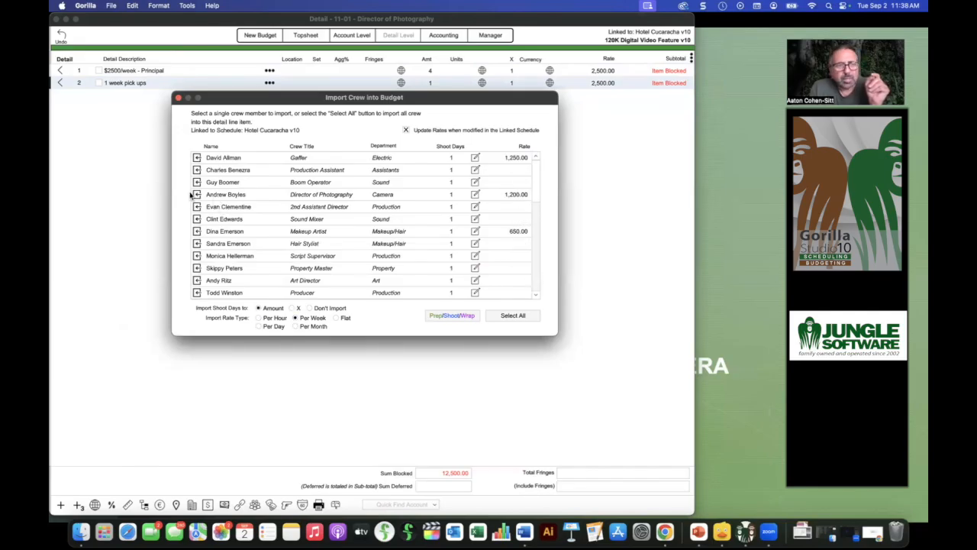
left_click(198, 194)
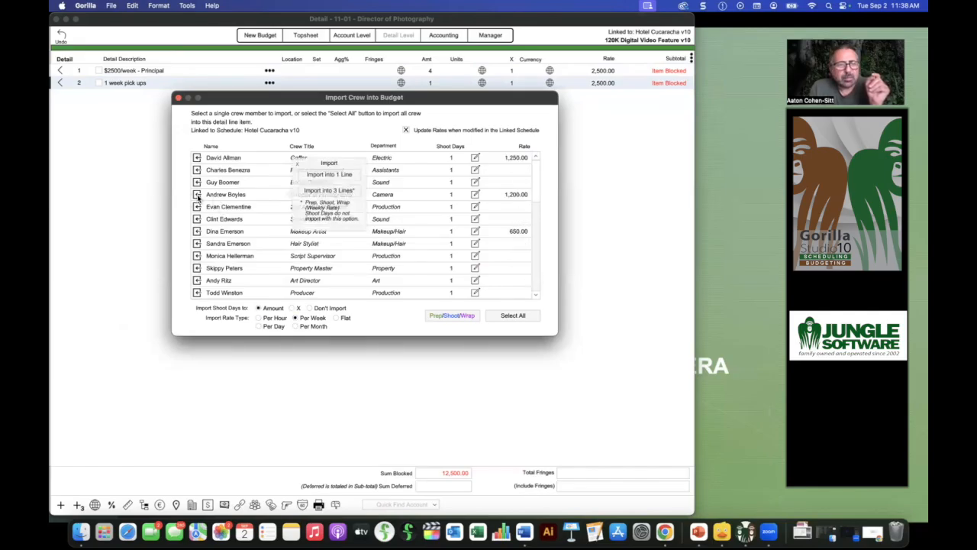
left_click(327, 191)
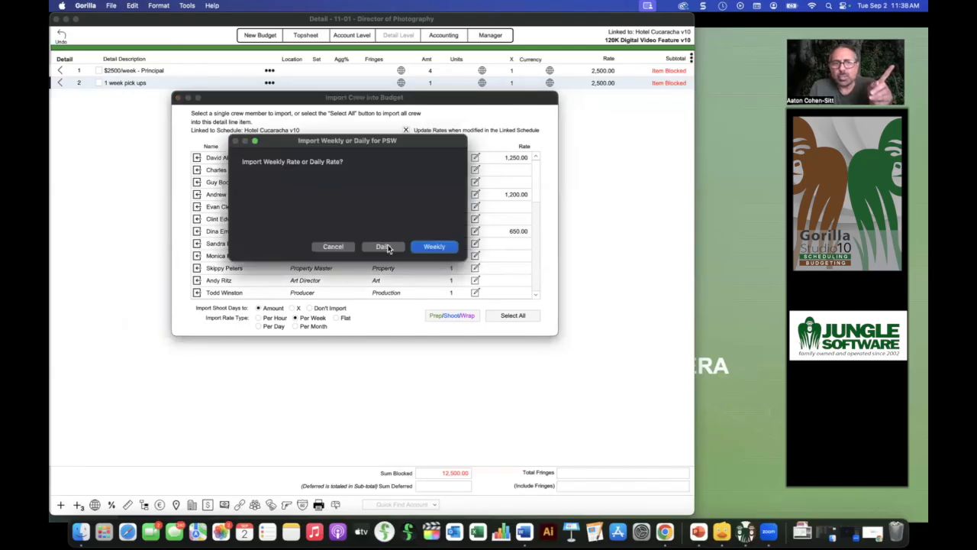
left_click(431, 247)
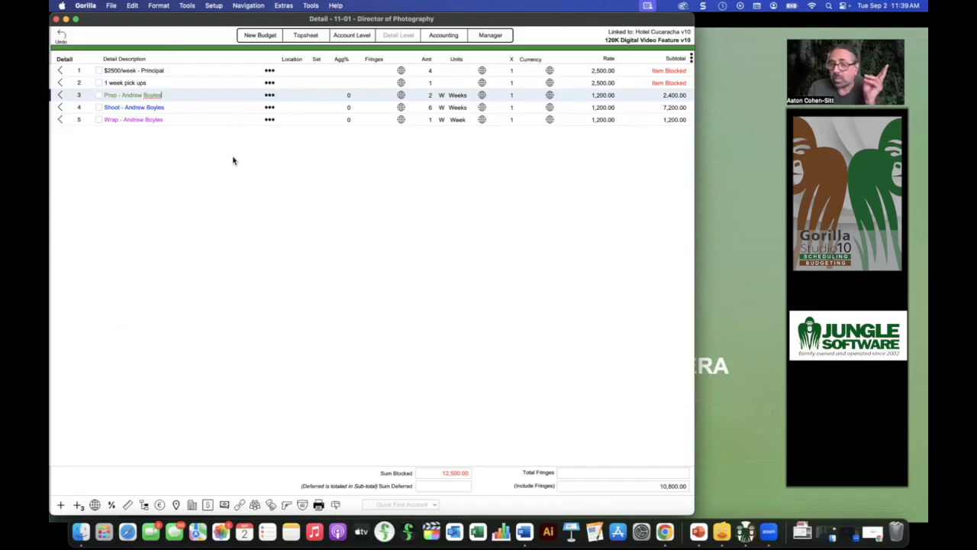
Step: Apply the LA Ratebook's IATSE Camera (Western Region) Director of Photography weekly 43.2-hour rate of 5,596.56 to the Prep line
left_click(269, 96)
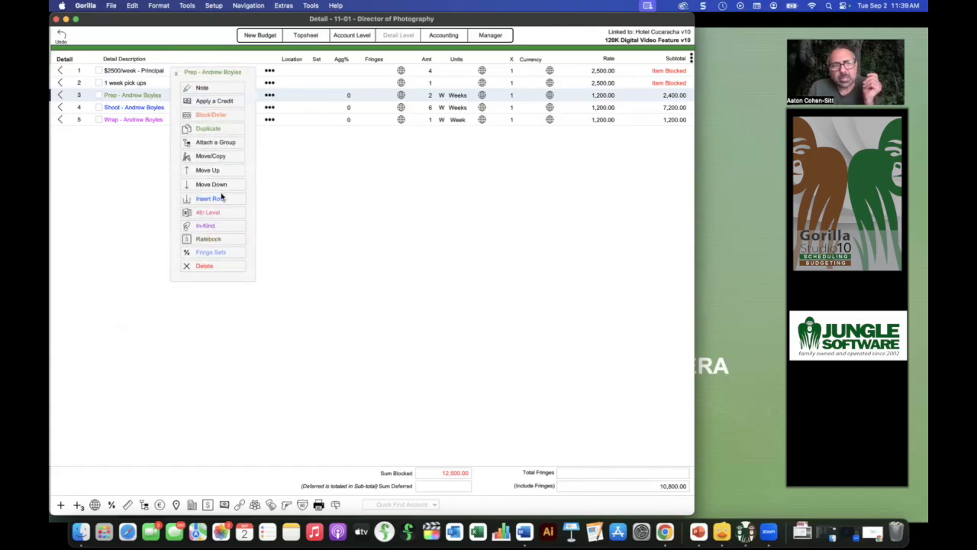
left_click(216, 241)
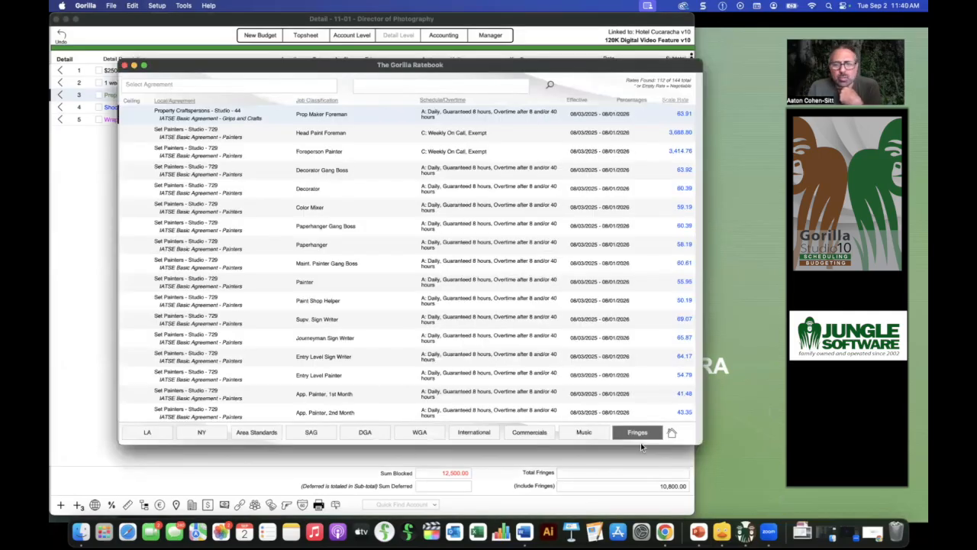
left_click(673, 434)
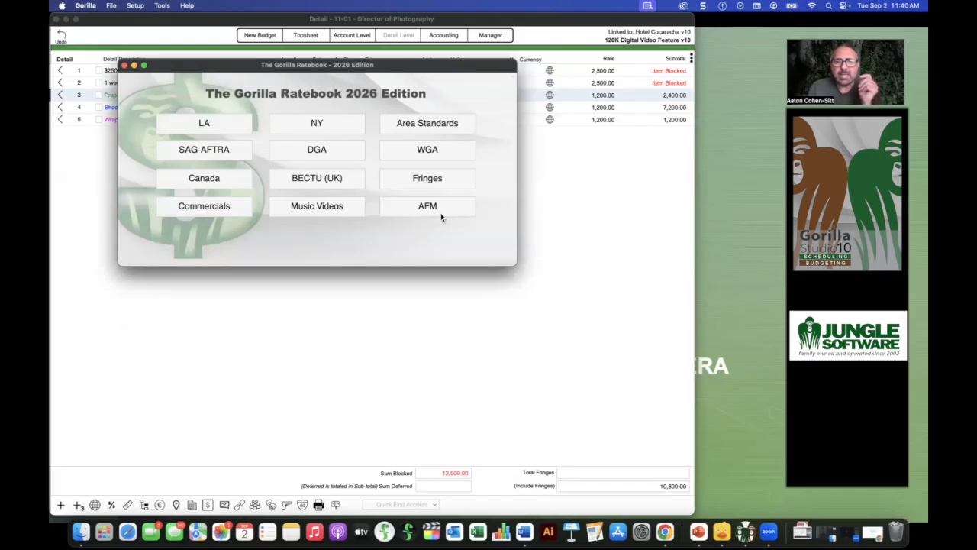
left_click(214, 126)
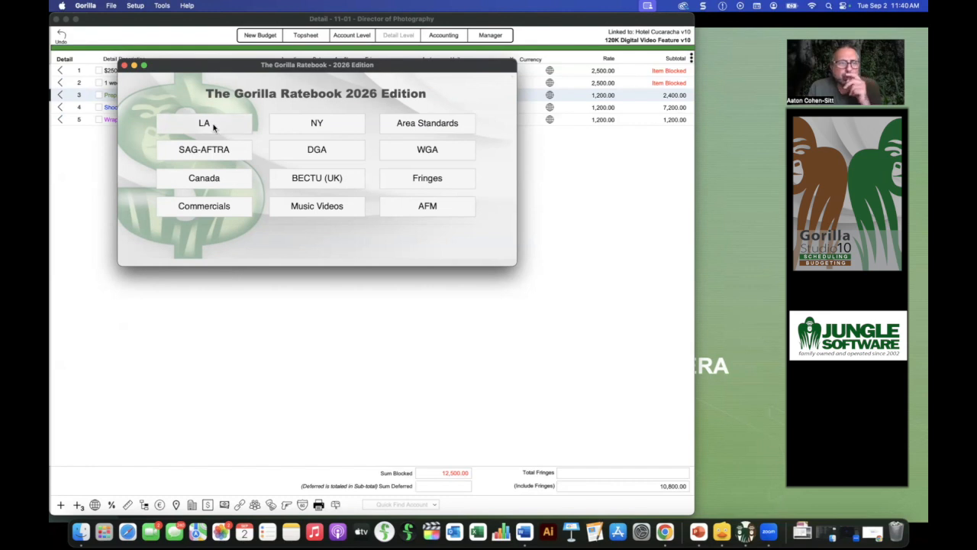
left_click(171, 87)
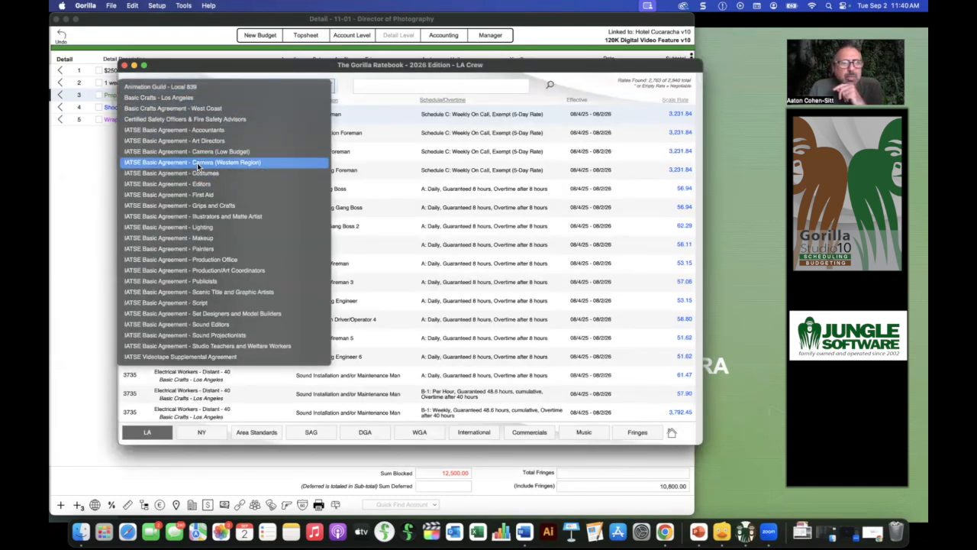
left_click(200, 160)
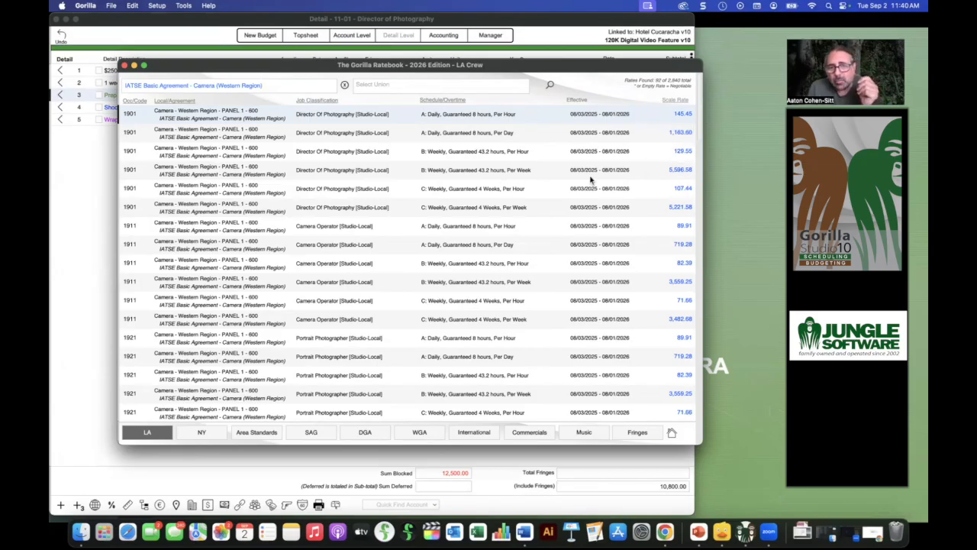
left_click(679, 173)
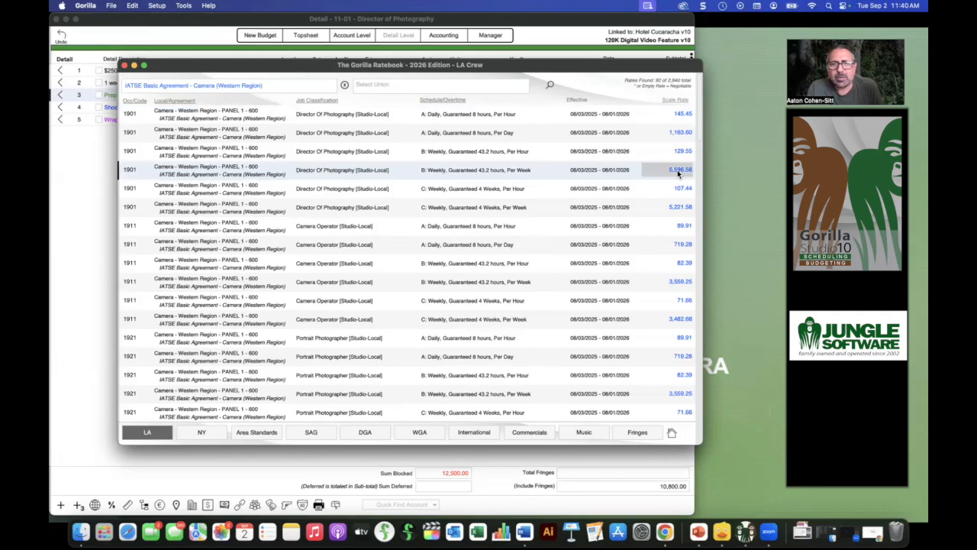
left_click(124, 66)
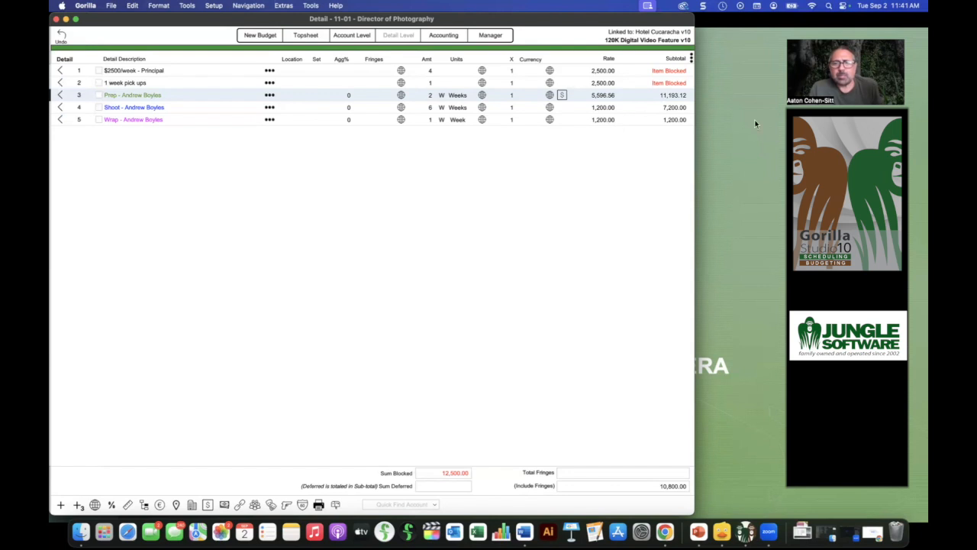
left_click(734, 115)
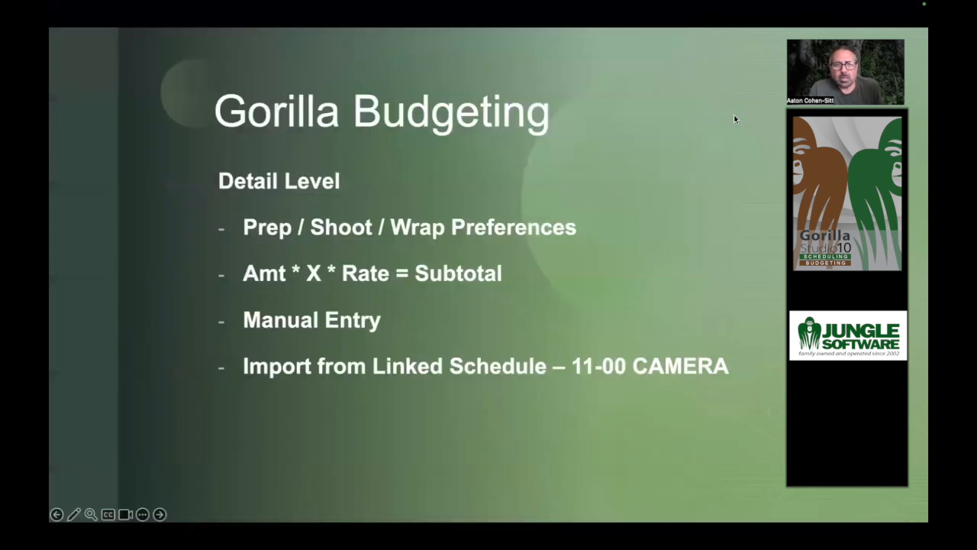
left_click(440, 327)
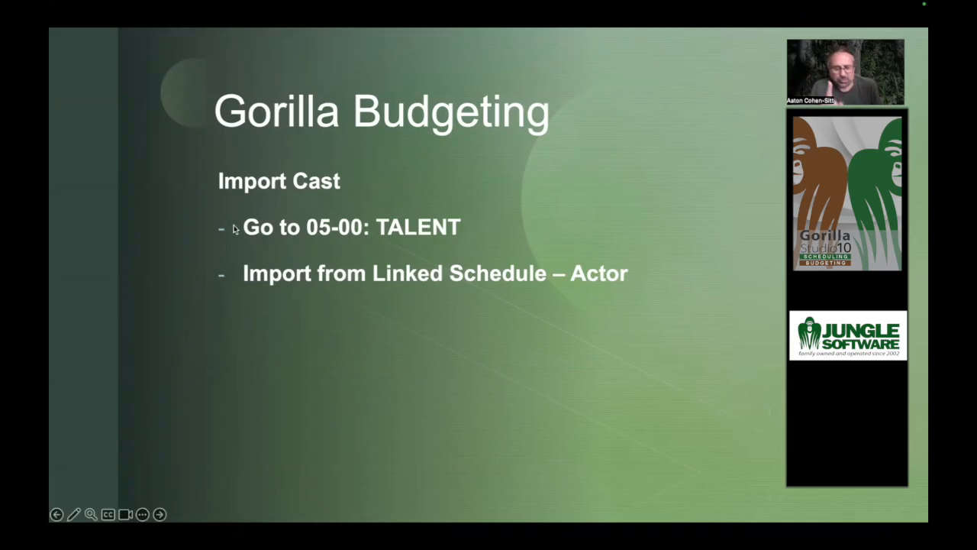
key("super+Tab")
left_click(353, 280)
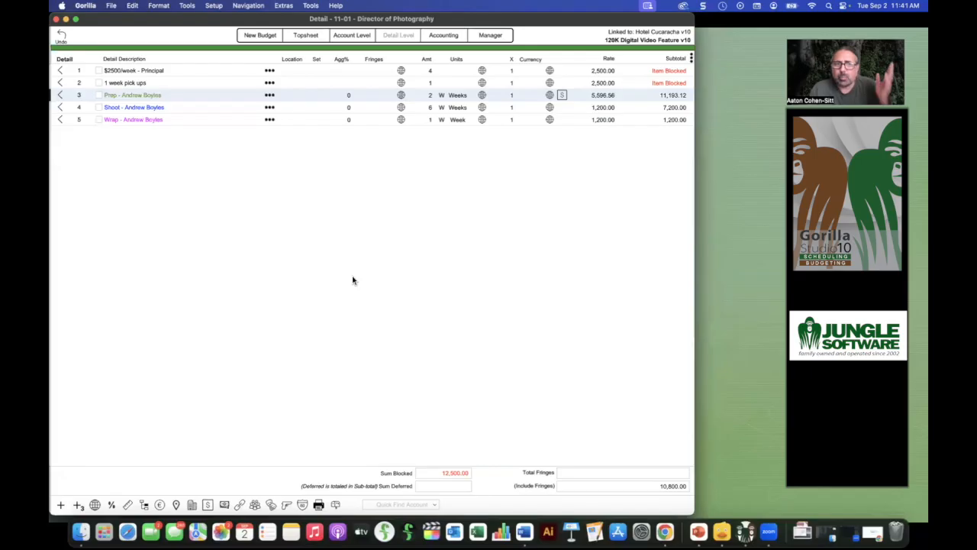
Step: Return to the topsheet and open the detail level of account 05-01 Actors under 05-00 TALENT
left_click(60, 71)
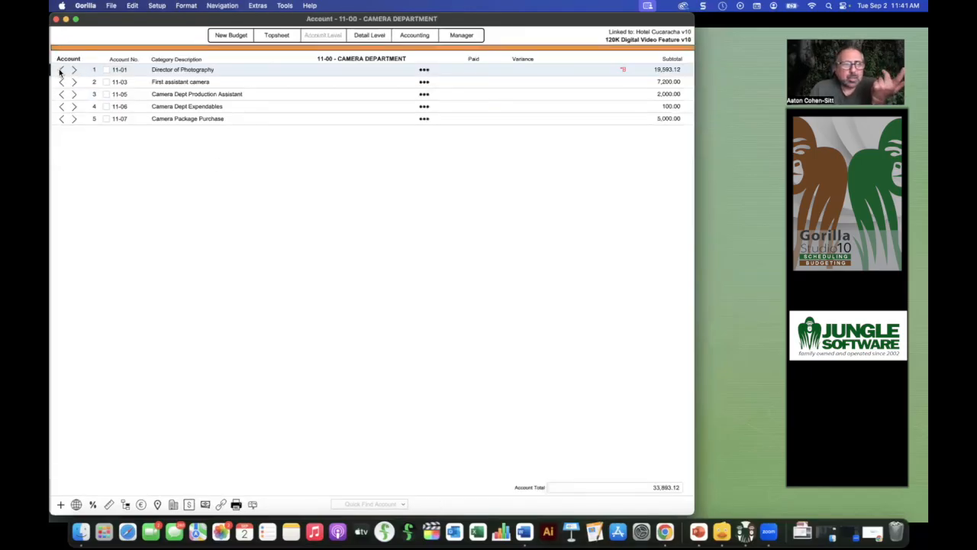
left_click(61, 71)
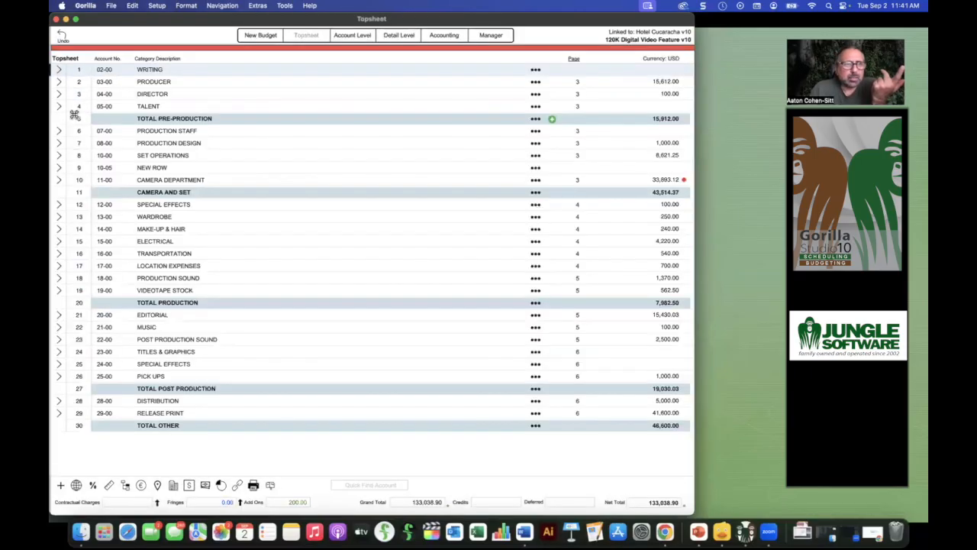
left_click(60, 107)
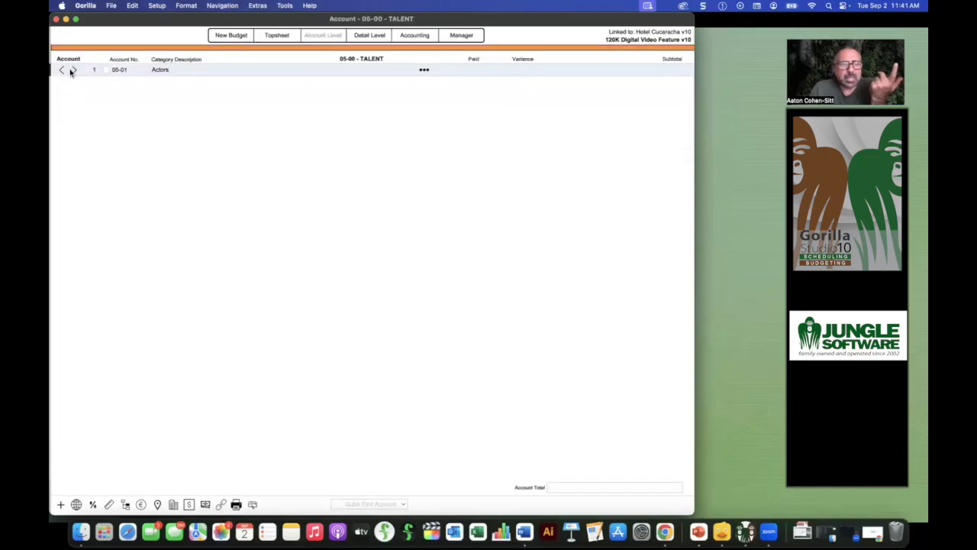
left_click(73, 70)
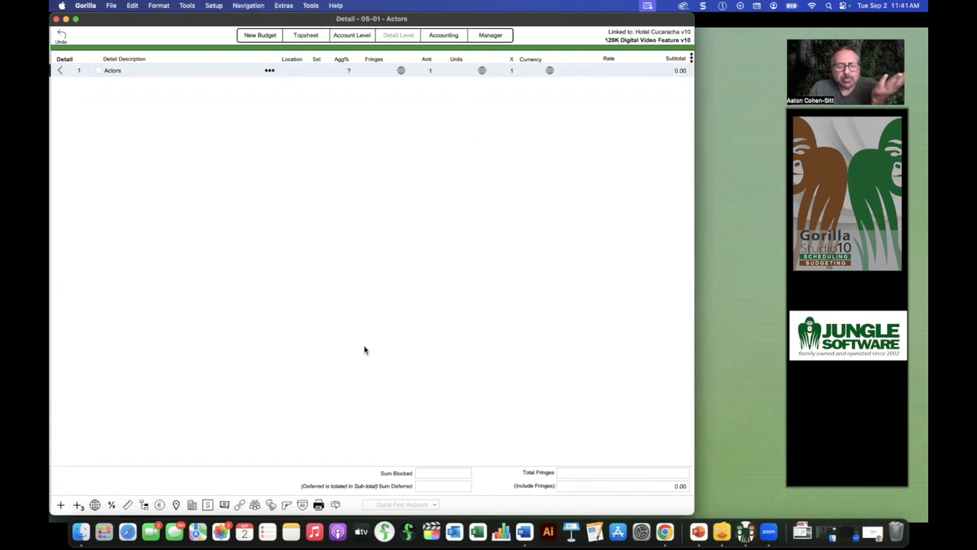
Step: Import the cast member playing AMANDA from the linked schedule into the Actors account using the per-day rate
left_click(271, 508)
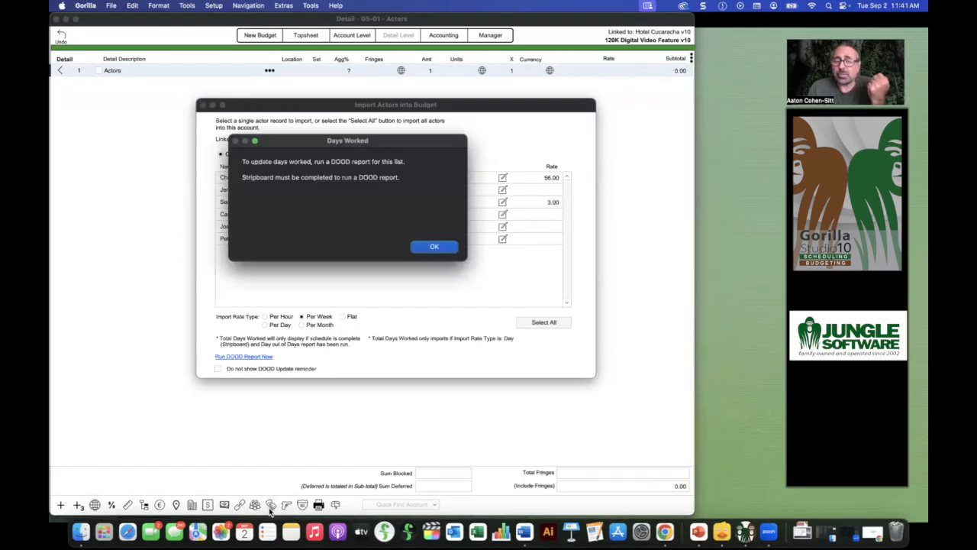
left_click(427, 248)
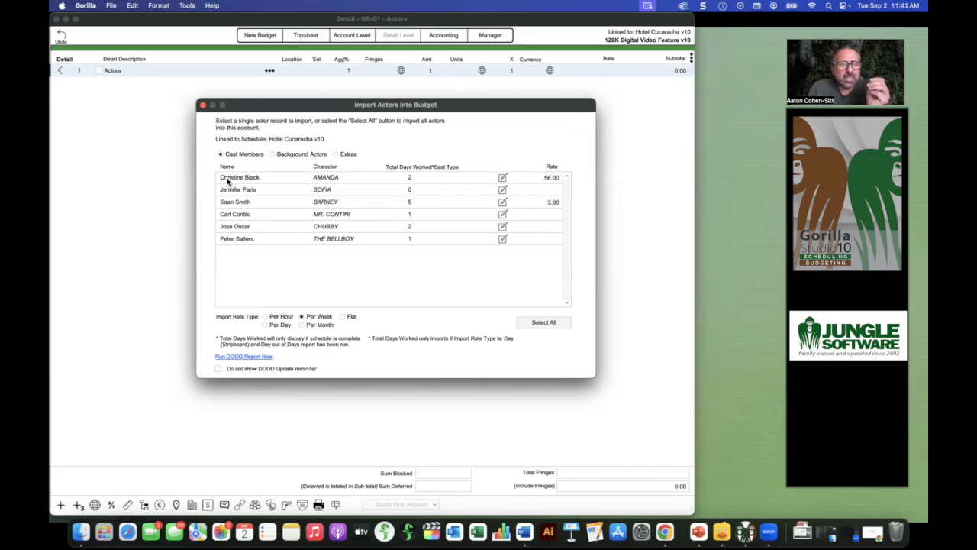
left_click(266, 324)
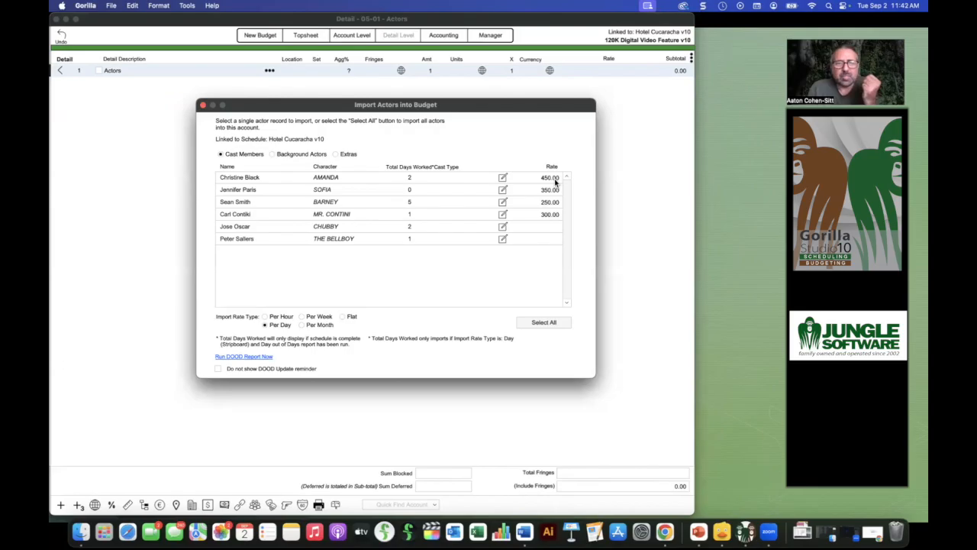
double_click(239, 180)
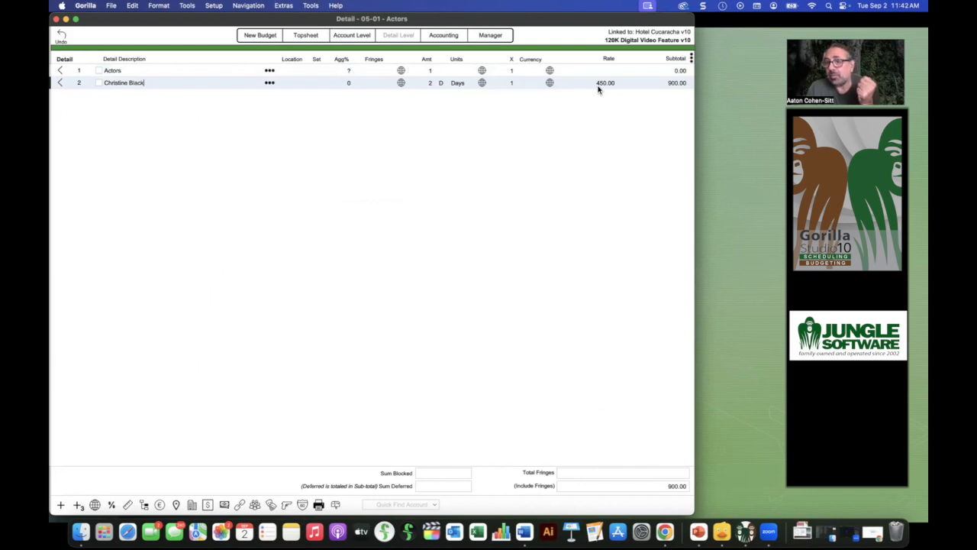
Step: Apply the DAY shoot days global to the imported actor's amount, and set the amount back to 2
left_click(401, 82)
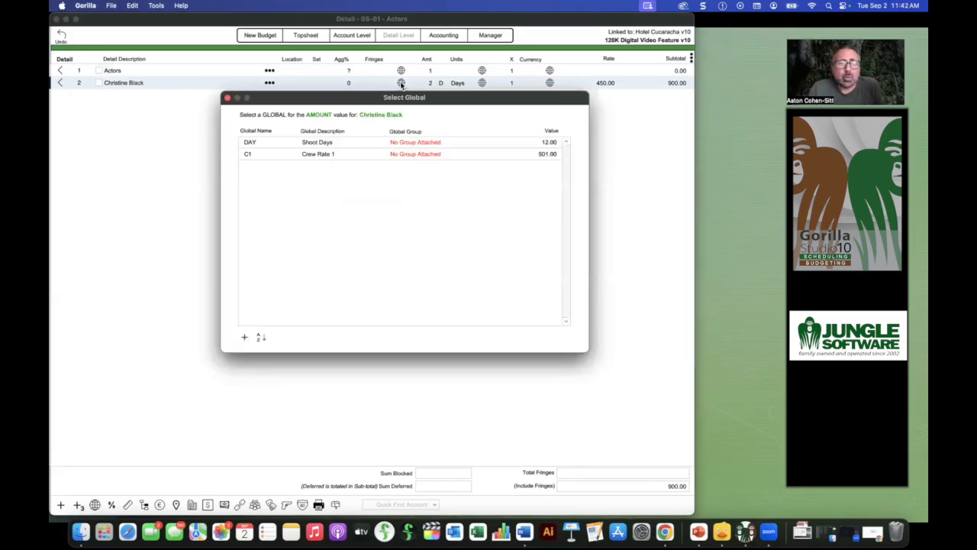
double_click(260, 144)
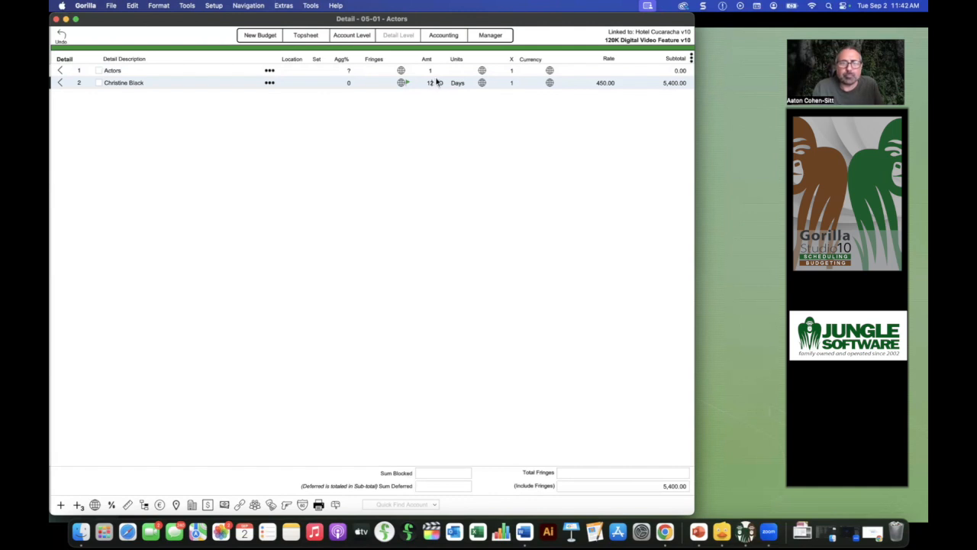
double_click(430, 83)
type("2")
left_click(426, 156)
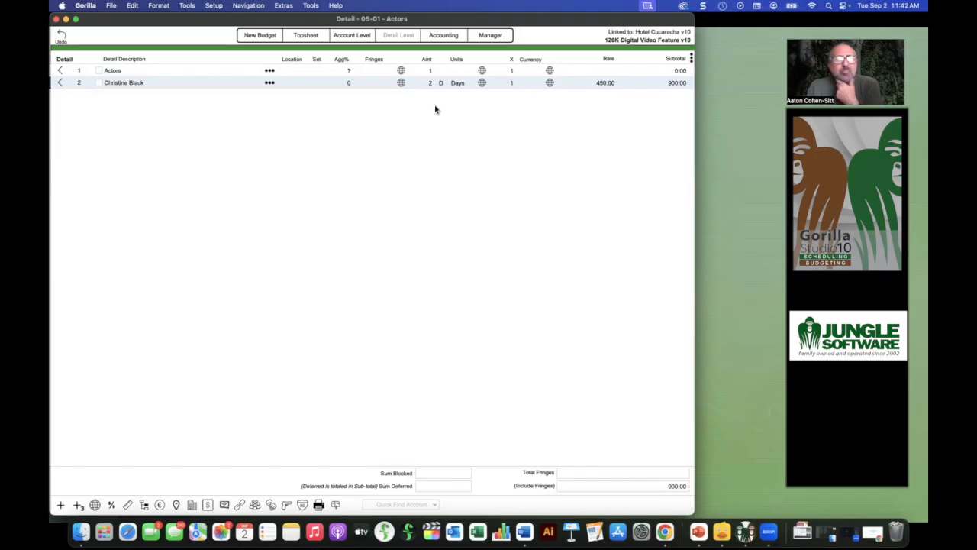
key("super+Tab")
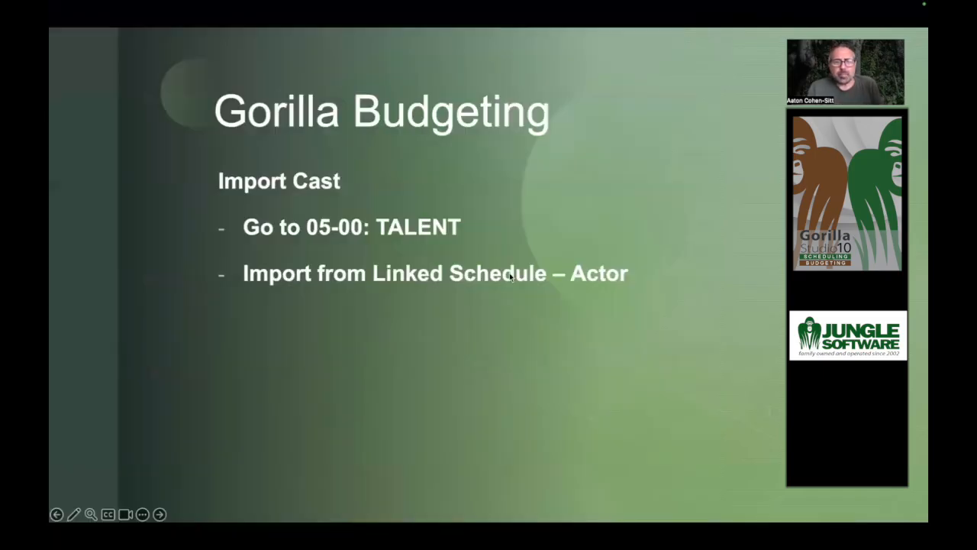
key("Right")
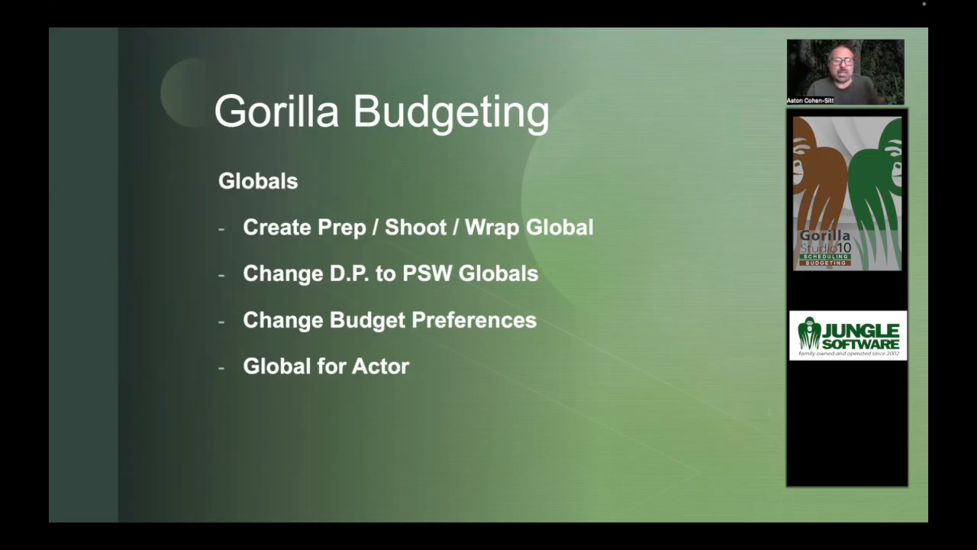
left_click(495, 175)
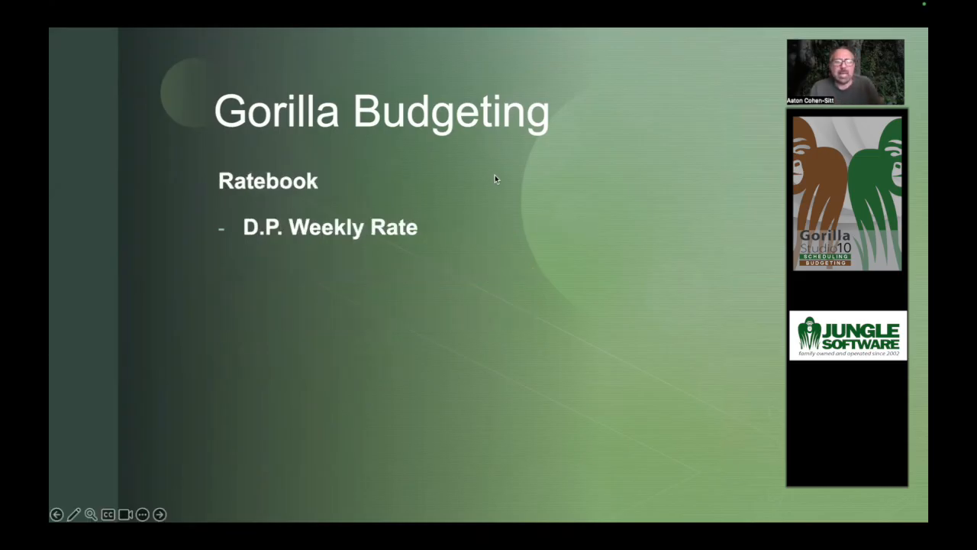
left_click(512, 204)
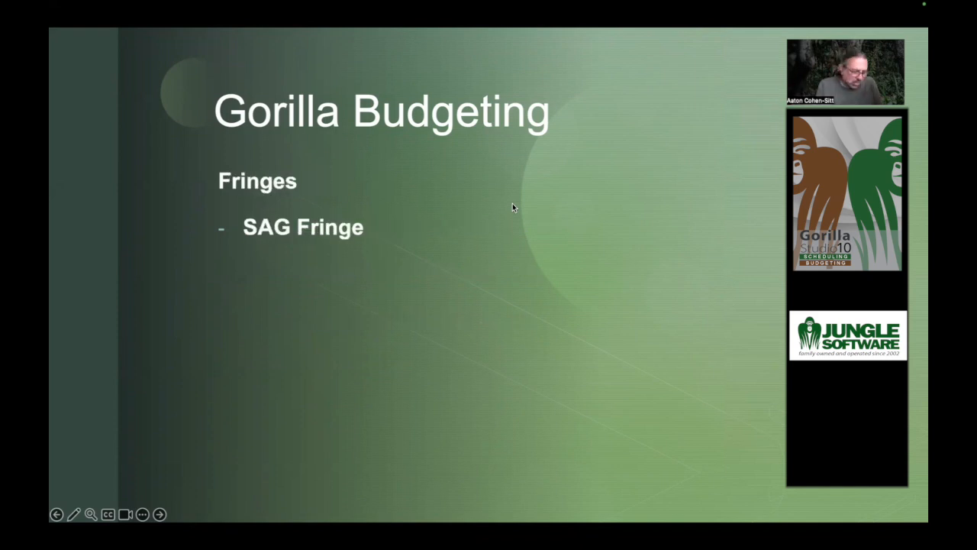
key("super+Tab")
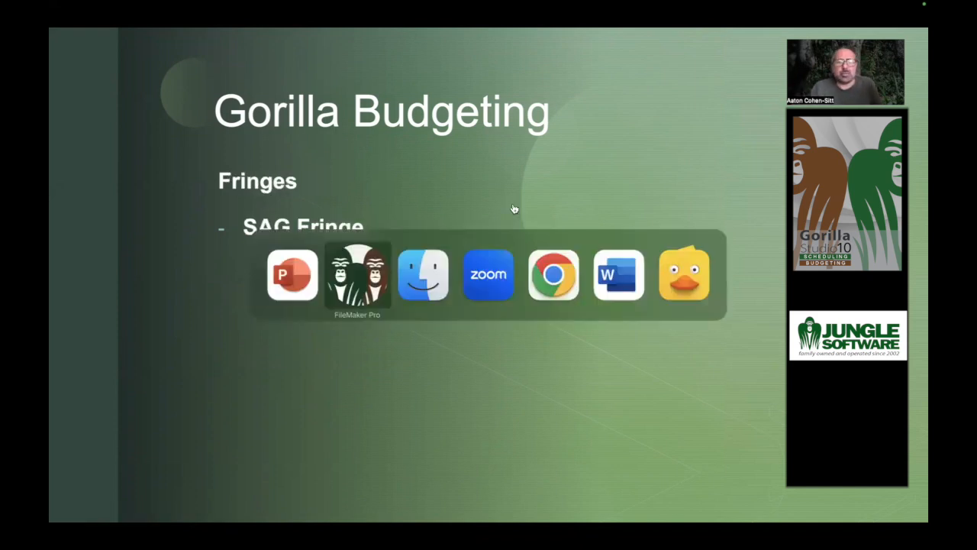
key("super+Tab")
left_click(375, 273)
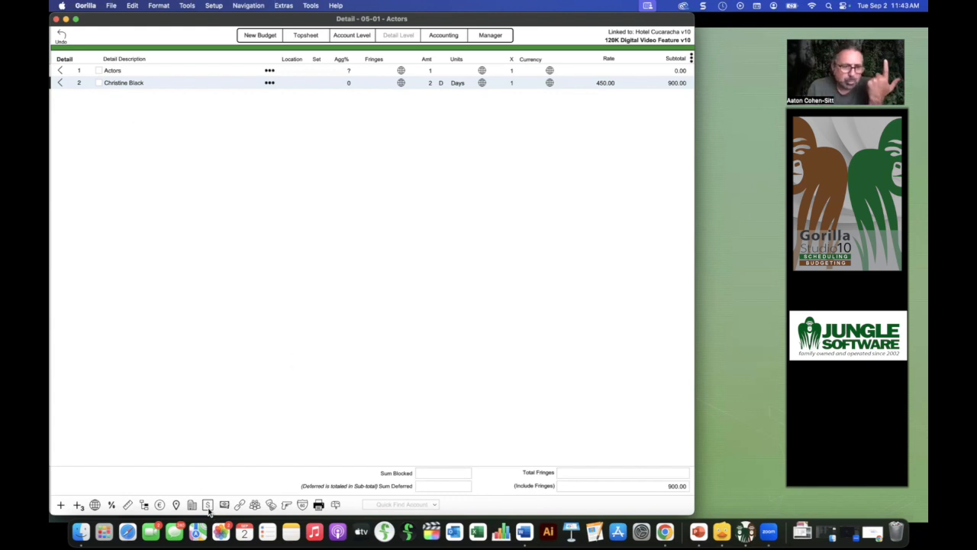
Step: Look up the SAG-AFTRA pension, health and welfare percentages in the Ratebook's Fringes section
left_click(208, 504)
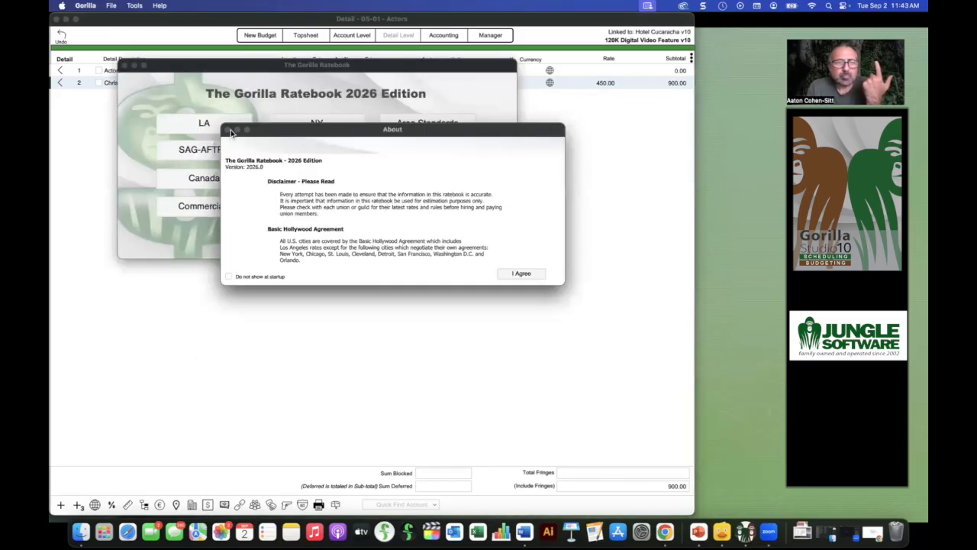
left_click(516, 275)
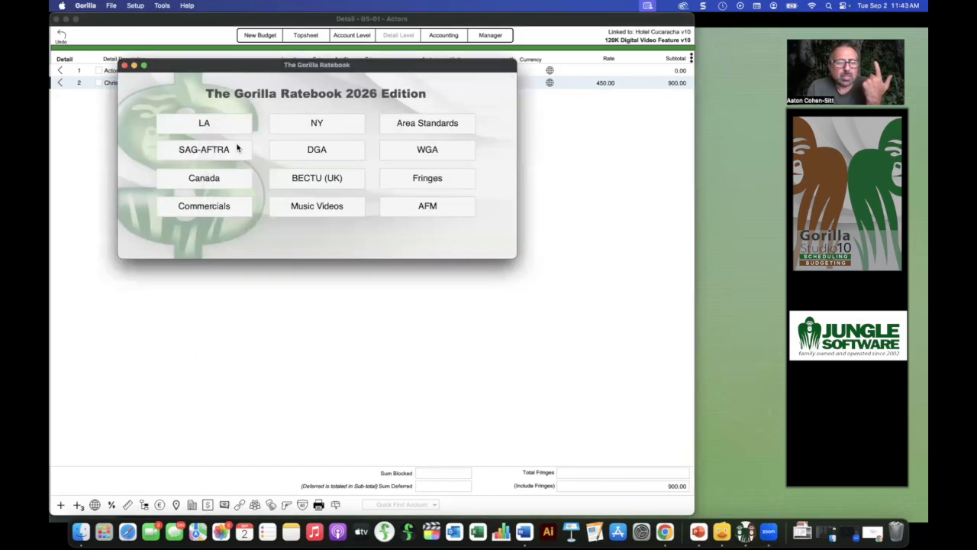
left_click(429, 182)
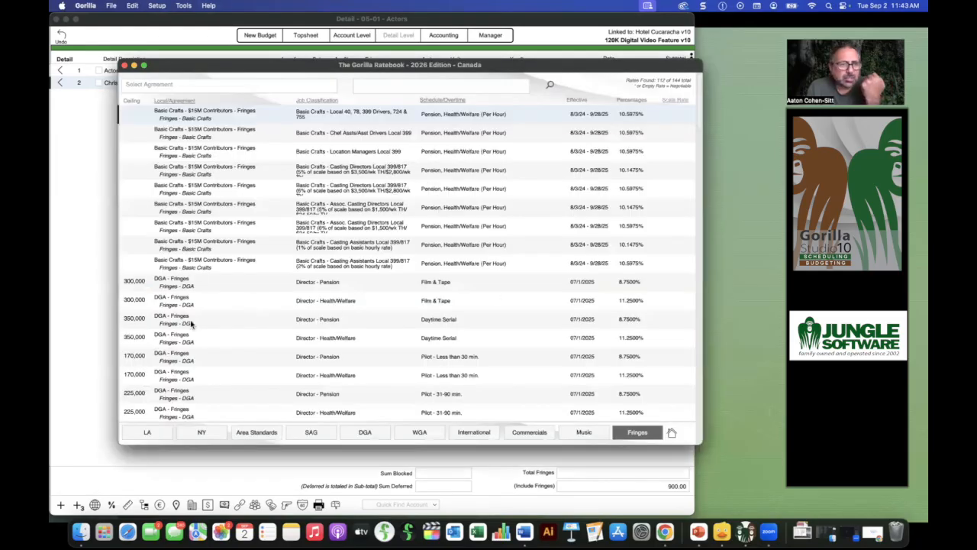
scroll(212, 349, "down", 5)
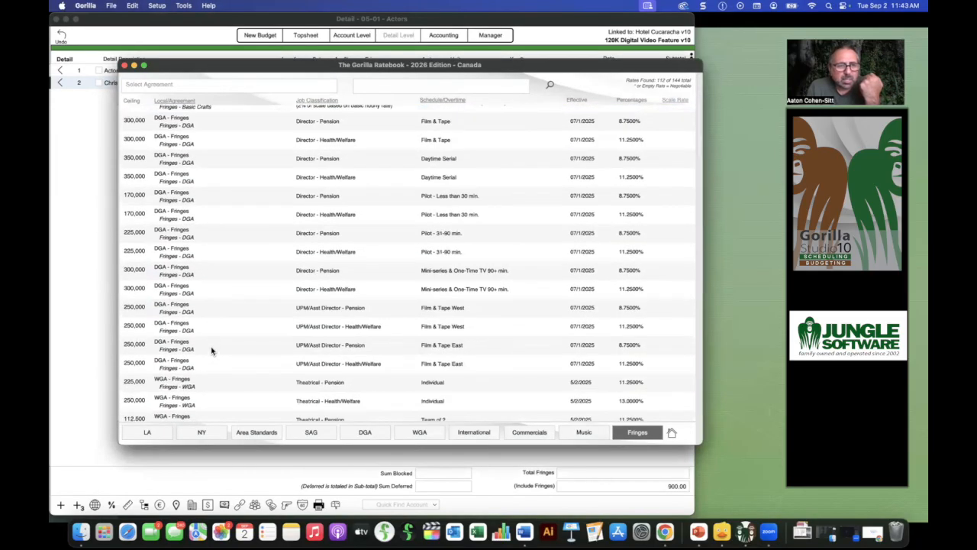
scroll(212, 351, "down", 10)
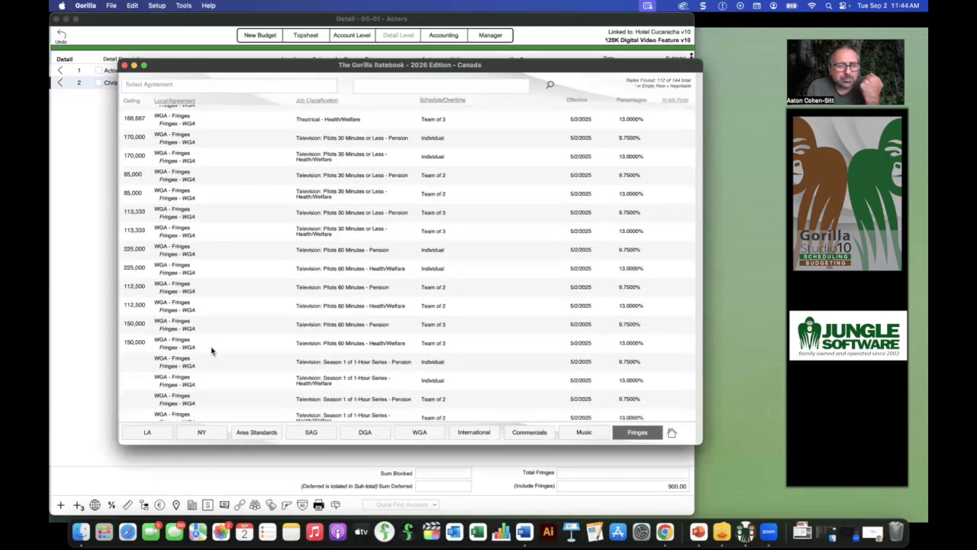
scroll(212, 351, "down", 12)
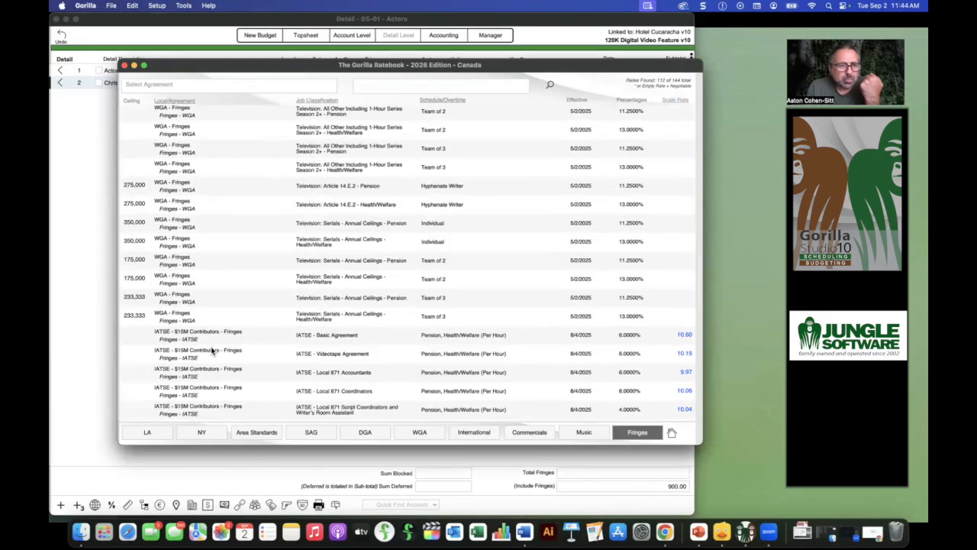
scroll(210, 345, "down", 6)
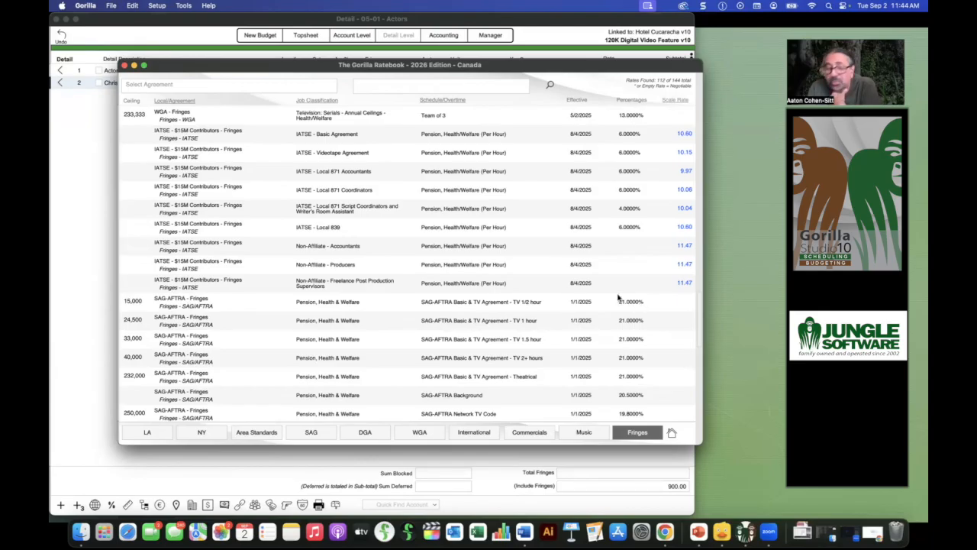
left_click(126, 66)
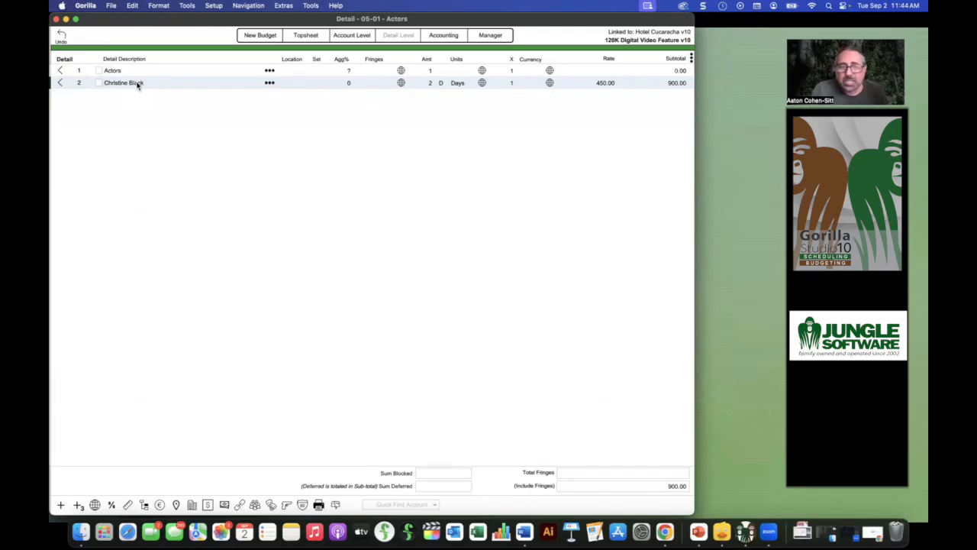
Step: Create an individual percentage fringe named SAG at 21%
left_click(111, 506)
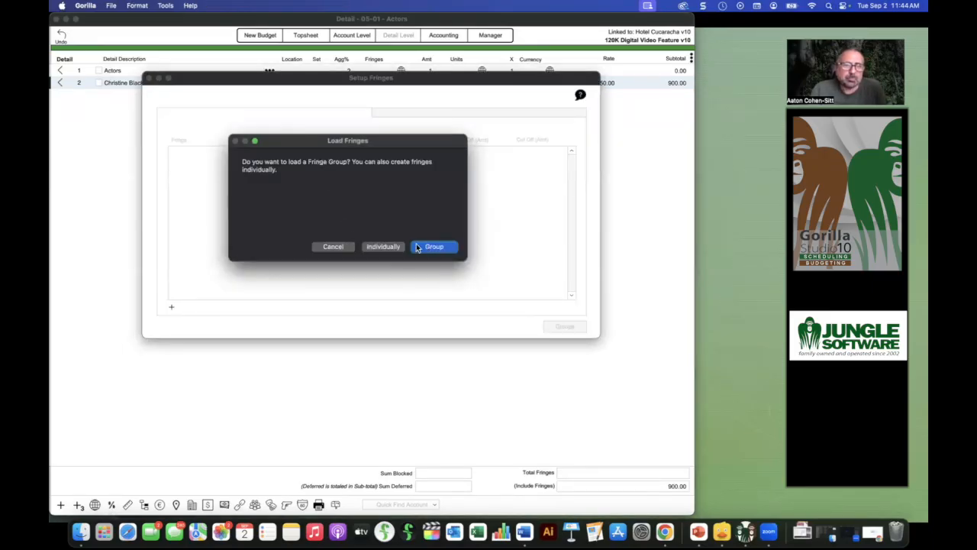
left_click(380, 246)
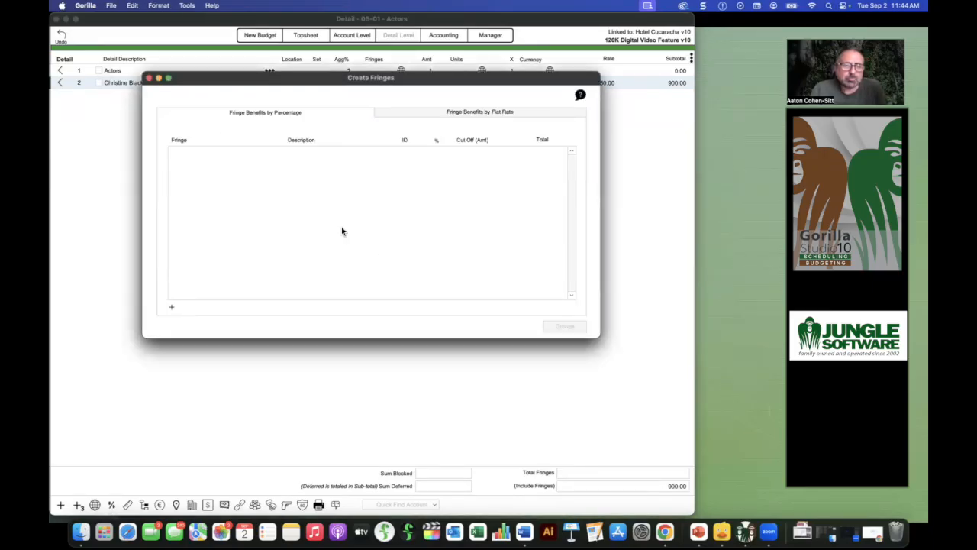
left_click(172, 307)
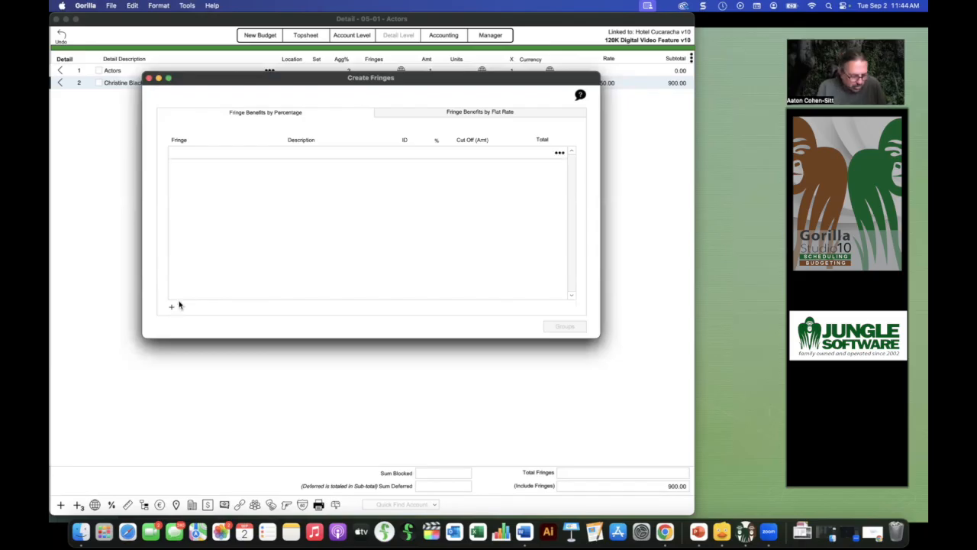
type("SAG")
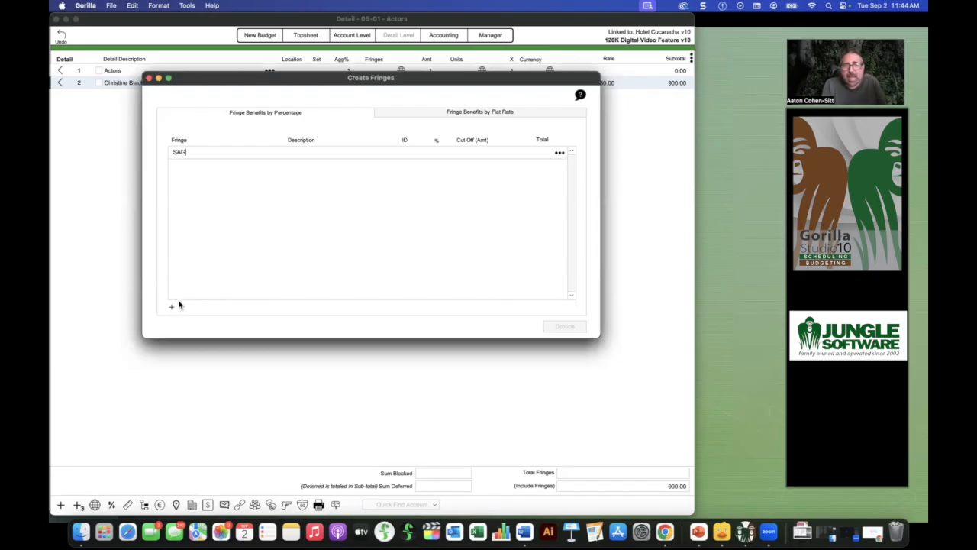
left_click(436, 153)
type("21")
key("Return")
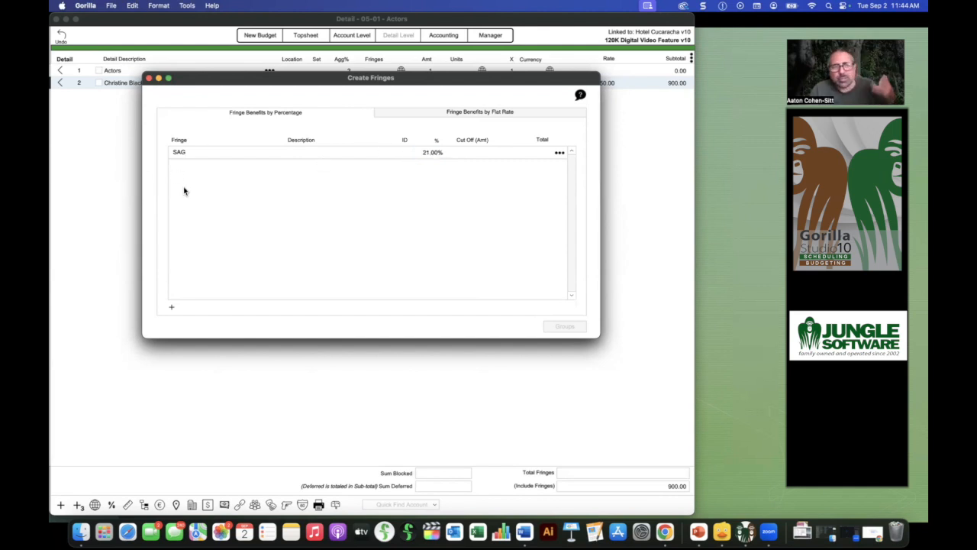
left_click(149, 79)
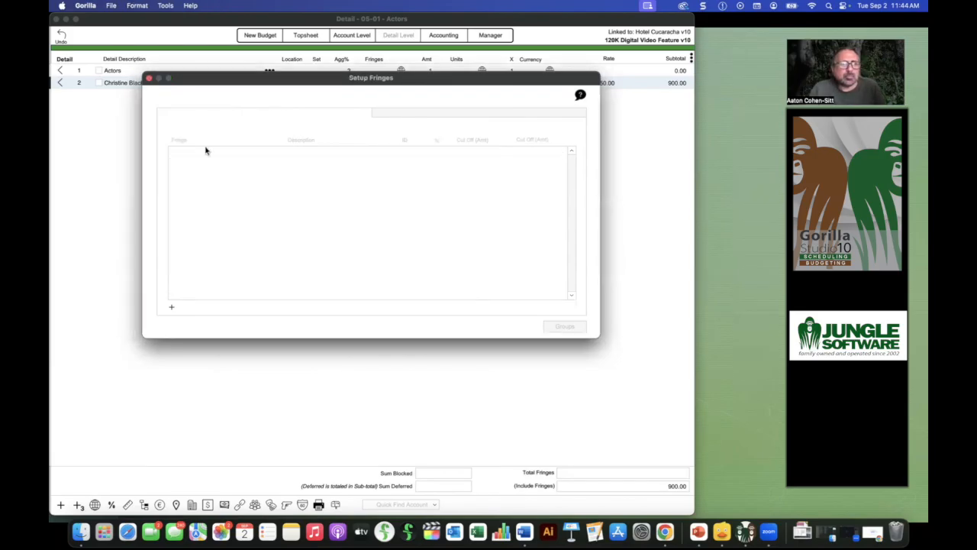
left_click(149, 78)
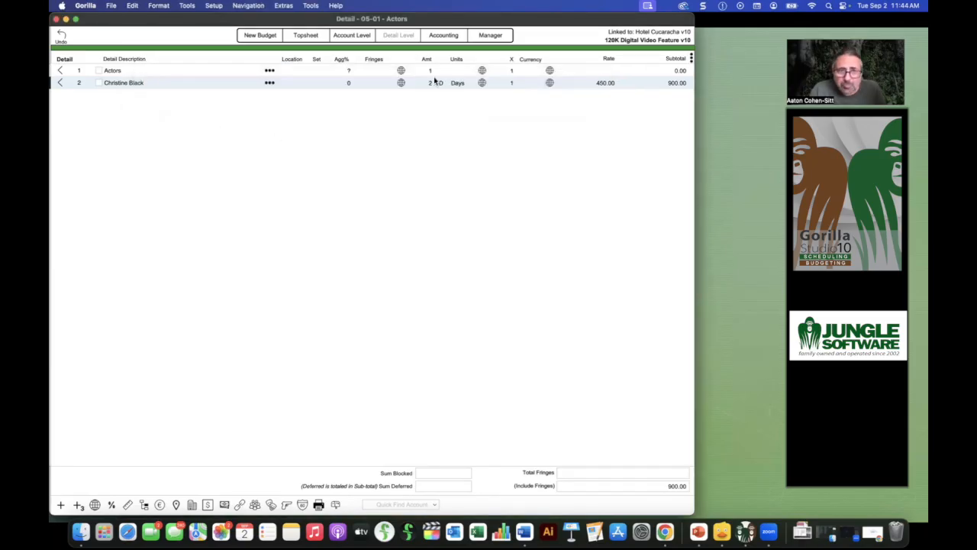
Step: Attach the SAG fringe to the imported actor's detail line in the Actors account
left_click(375, 86)
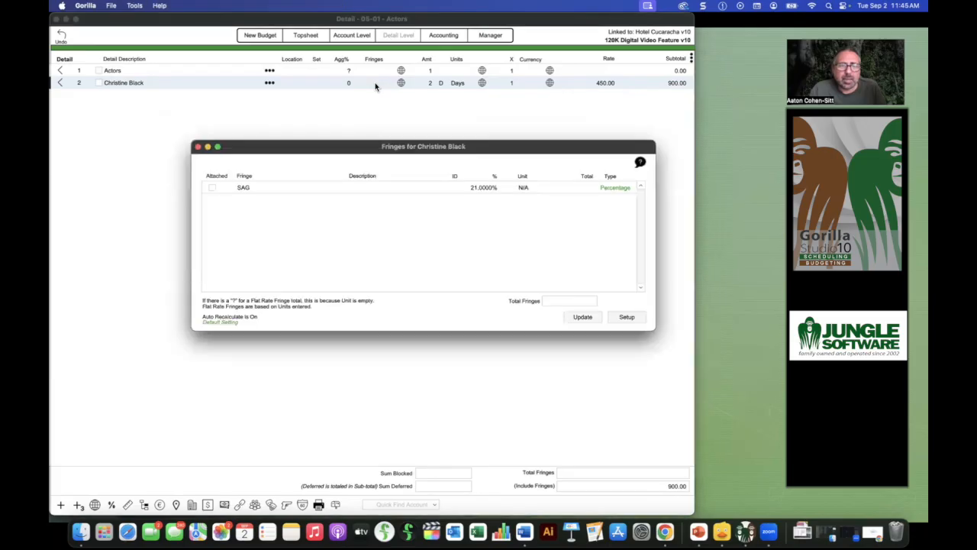
left_click(213, 188)
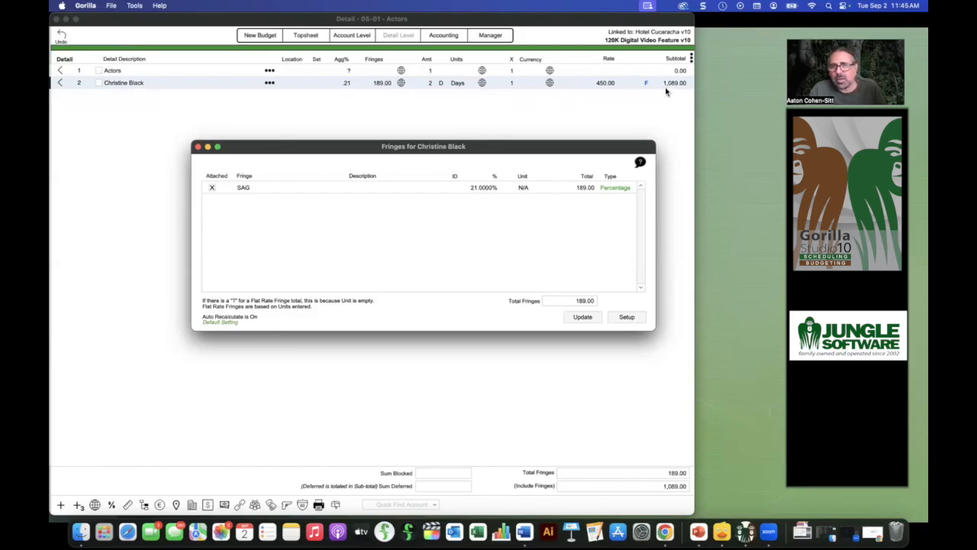
left_click(197, 147)
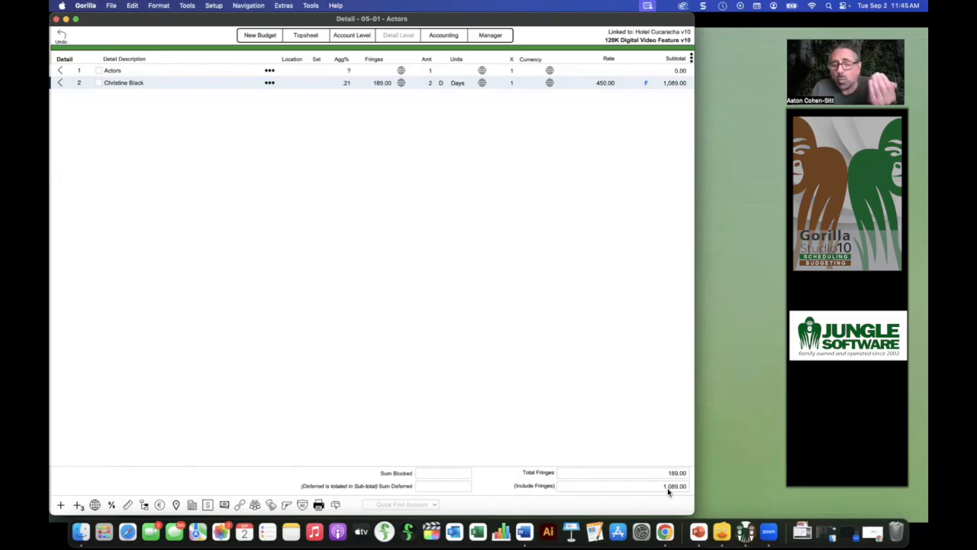
left_click(320, 505)
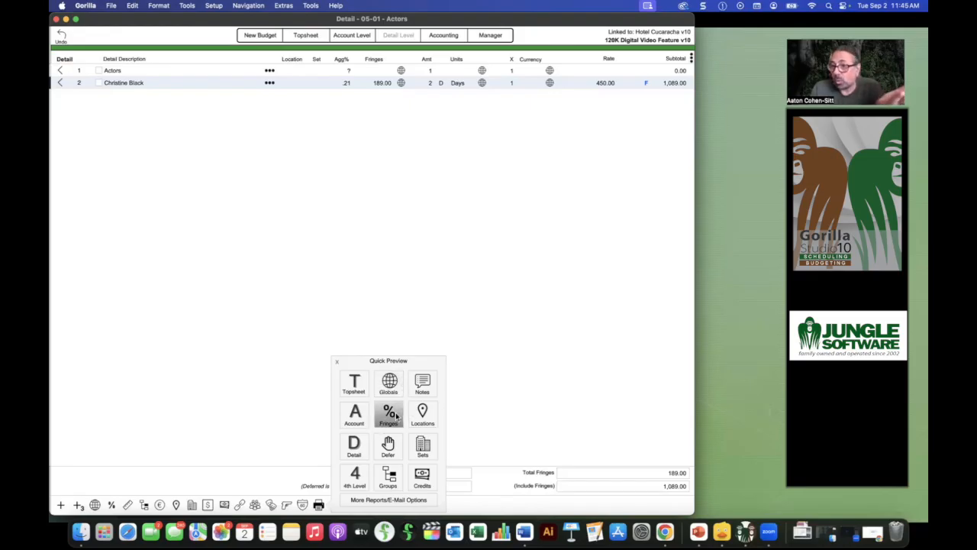
left_click(336, 361)
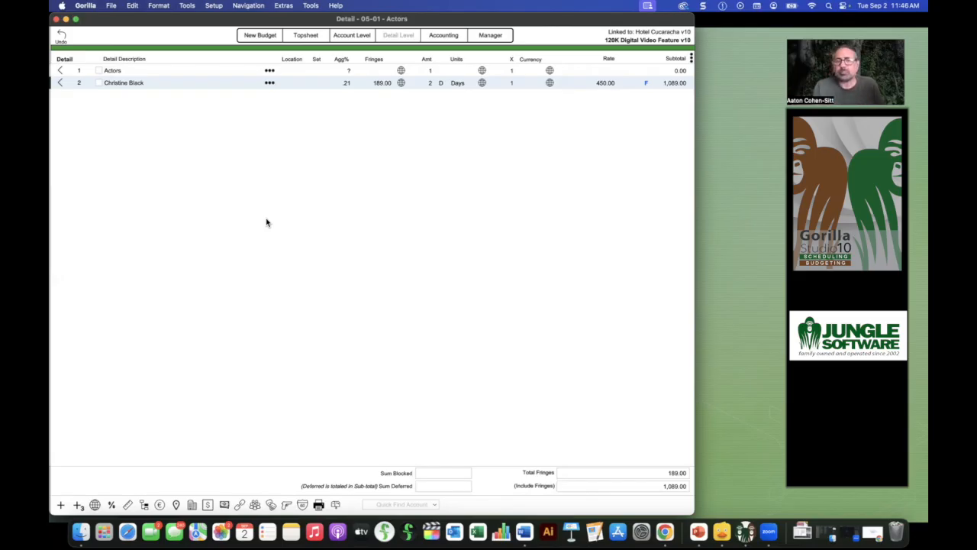
left_click(752, 86)
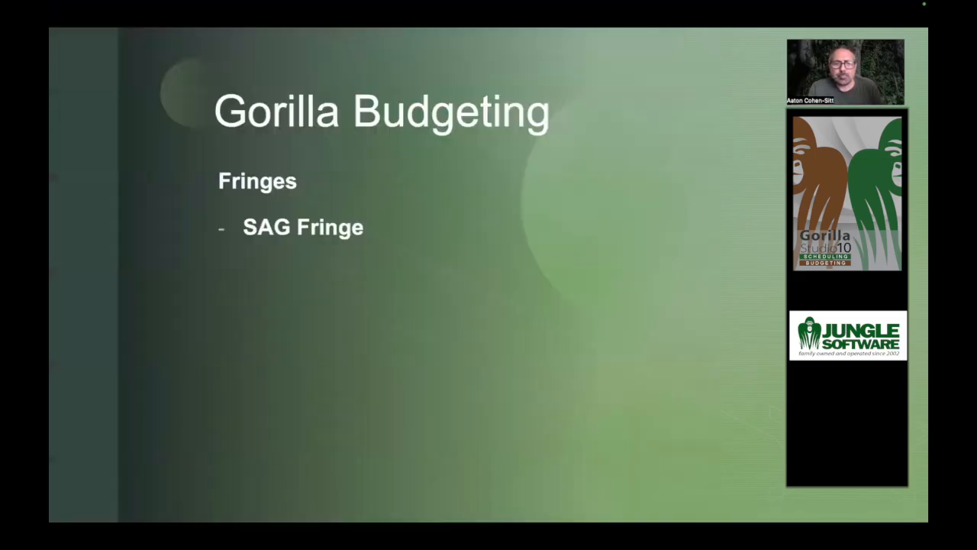
left_click(420, 227)
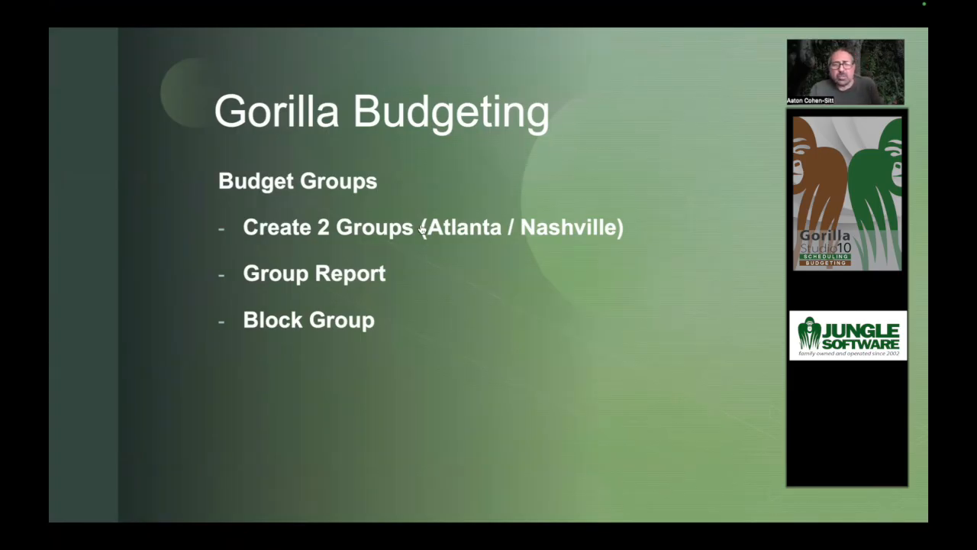
key("super+Tab")
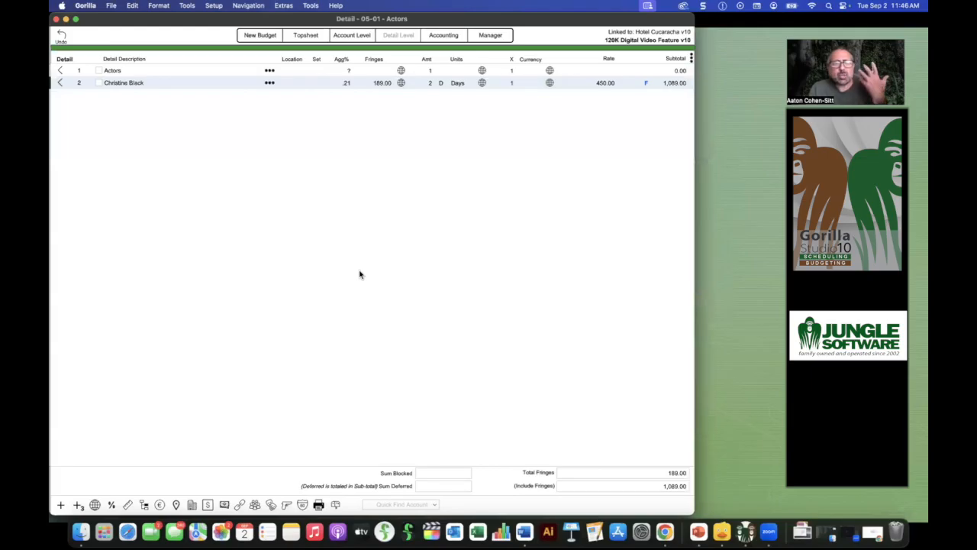
Step: Return from the Actors detail level through the TALENT account to the topsheet
left_click(59, 70)
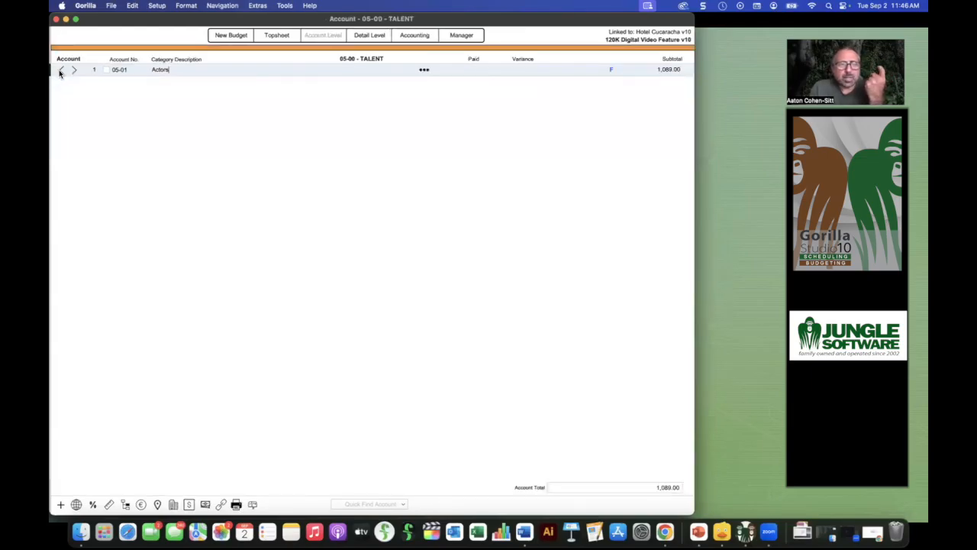
left_click(61, 71)
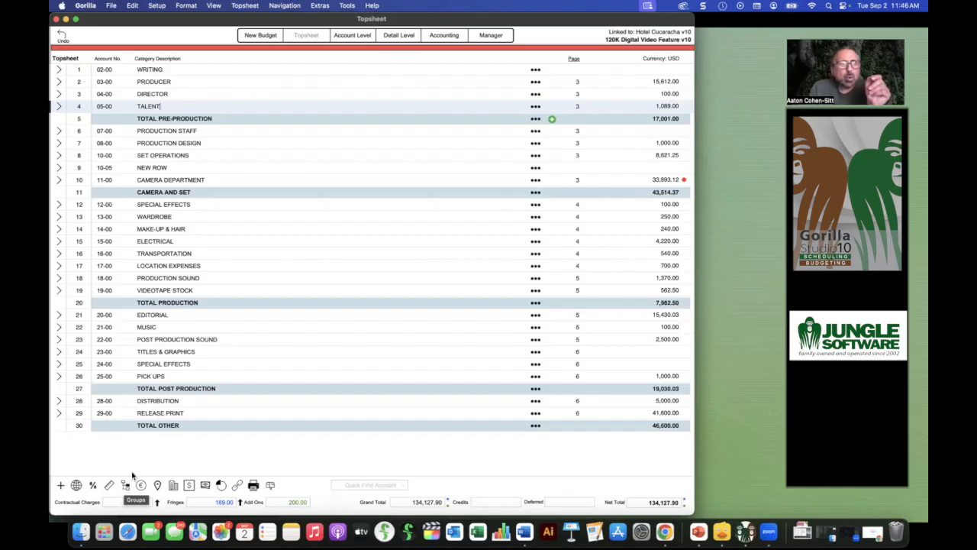
left_click(163, 7)
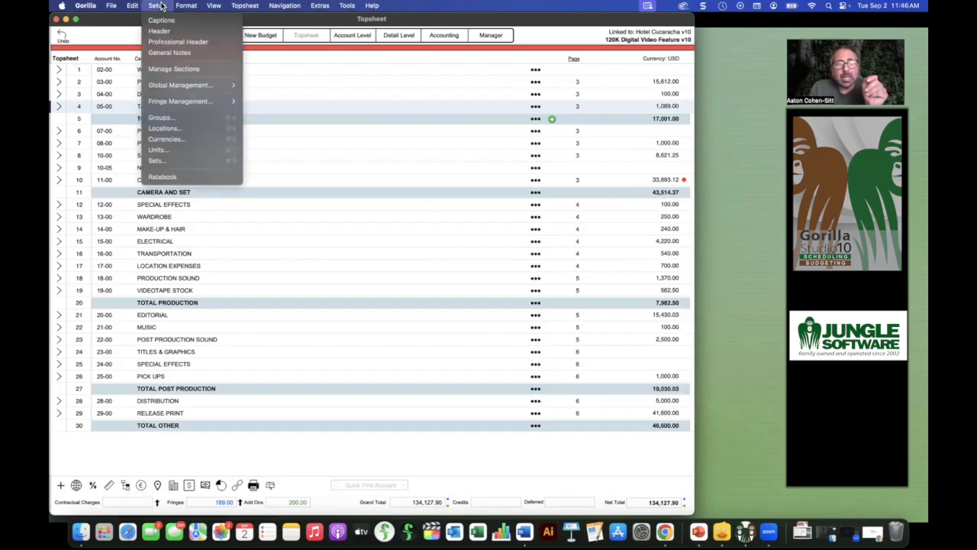
left_click(111, 6)
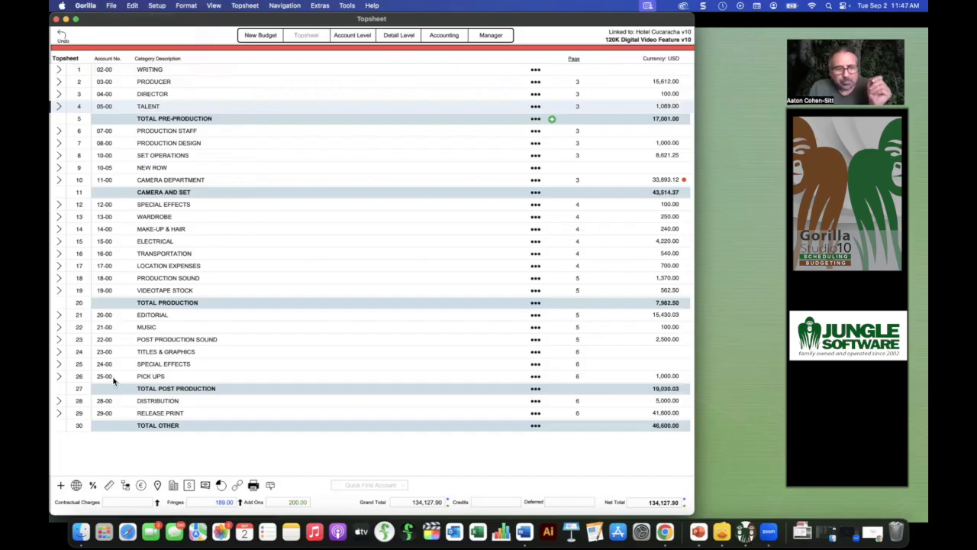
Step: Create a budget group named ATLANTA and assign it a light blue color
left_click(127, 486)
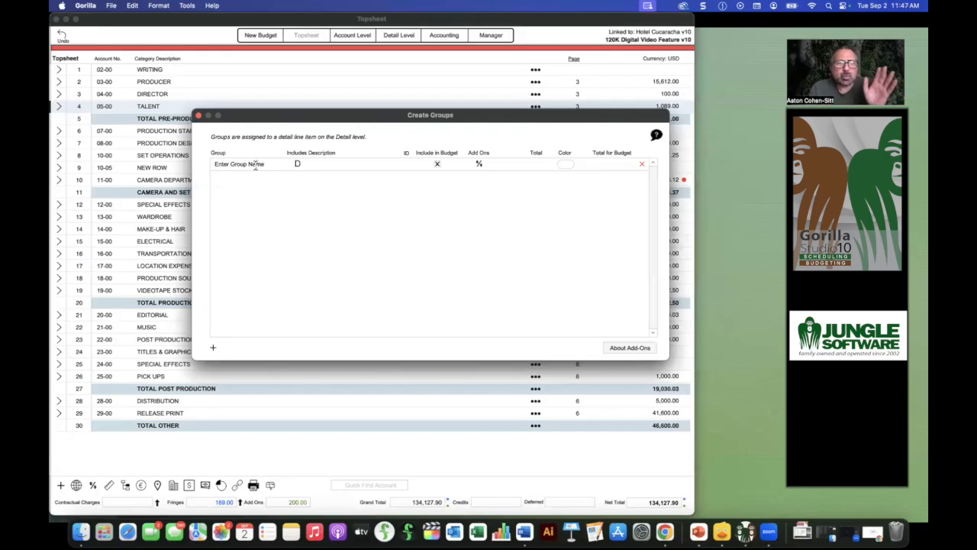
left_click_drag(261, 164, 246, 165)
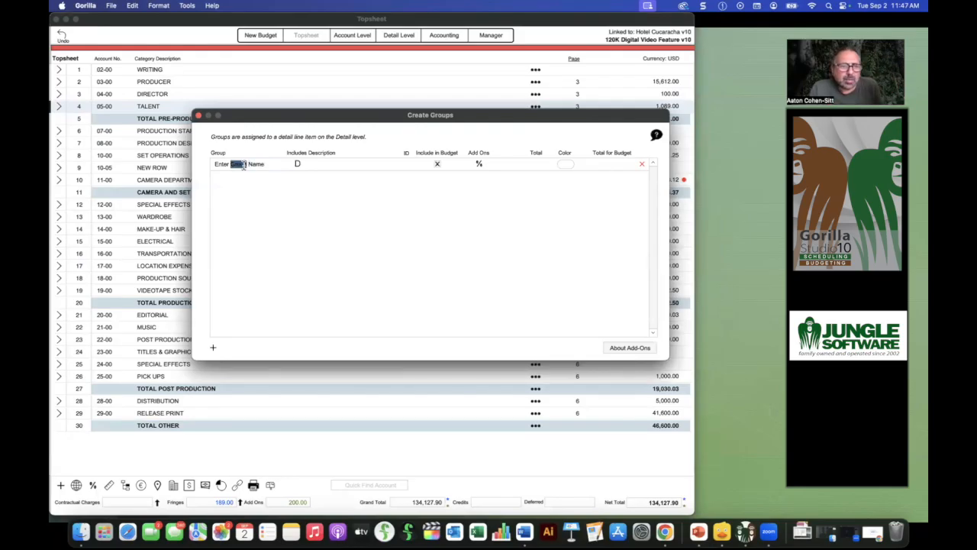
left_click(251, 166)
left_click_drag(266, 164, 199, 164)
type("ATLANTA")
left_click(564, 167)
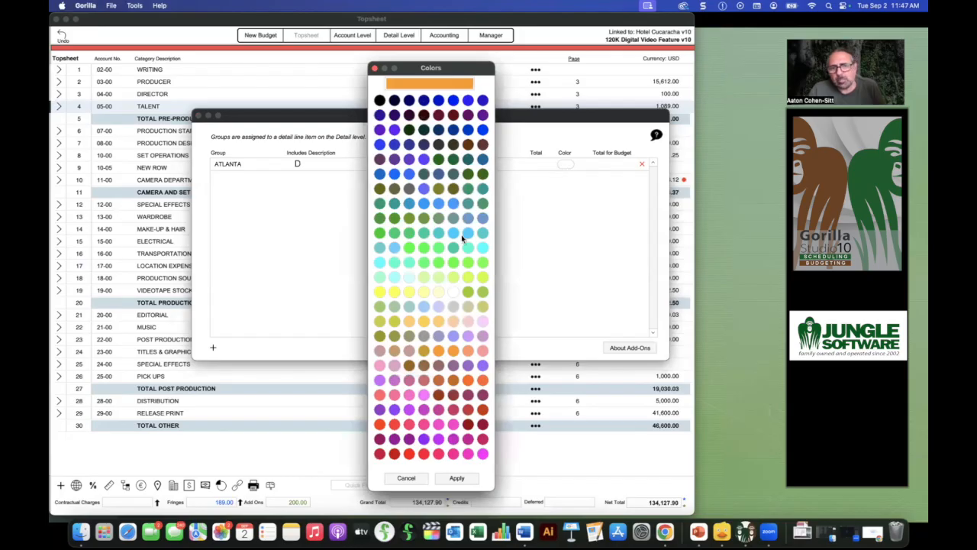
left_click(468, 235)
left_click(456, 477)
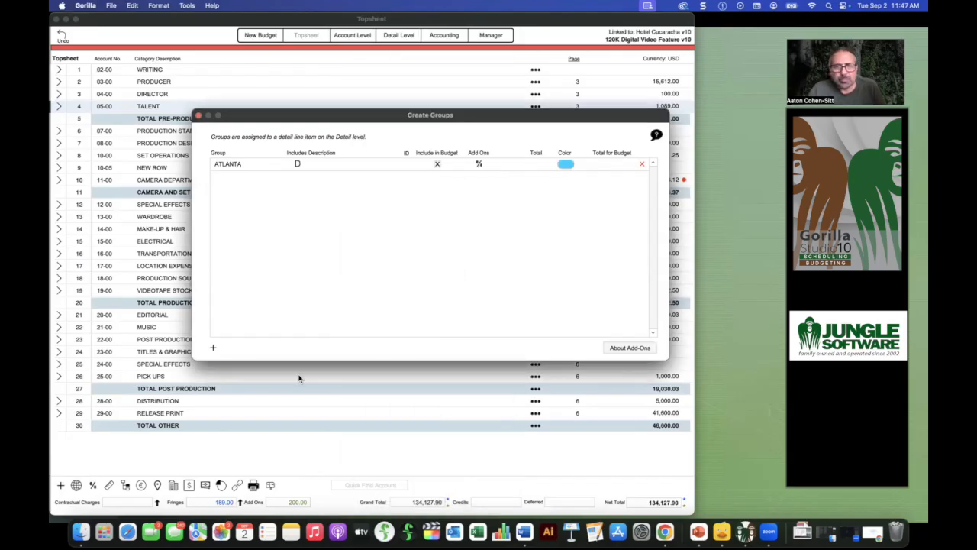
Step: Create a second budget group named NASHVILLE, assign it an orange color, and close the groups window
left_click(214, 350)
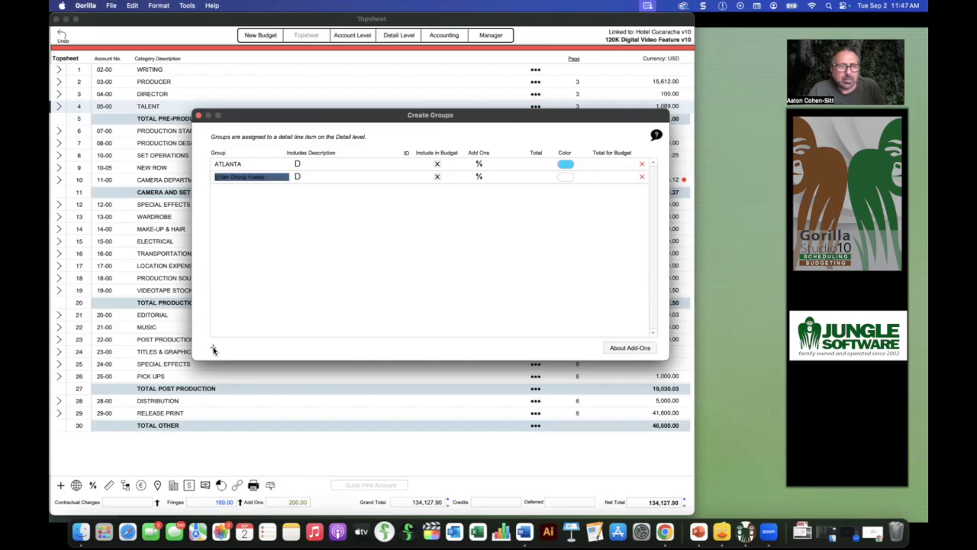
type("NAS")
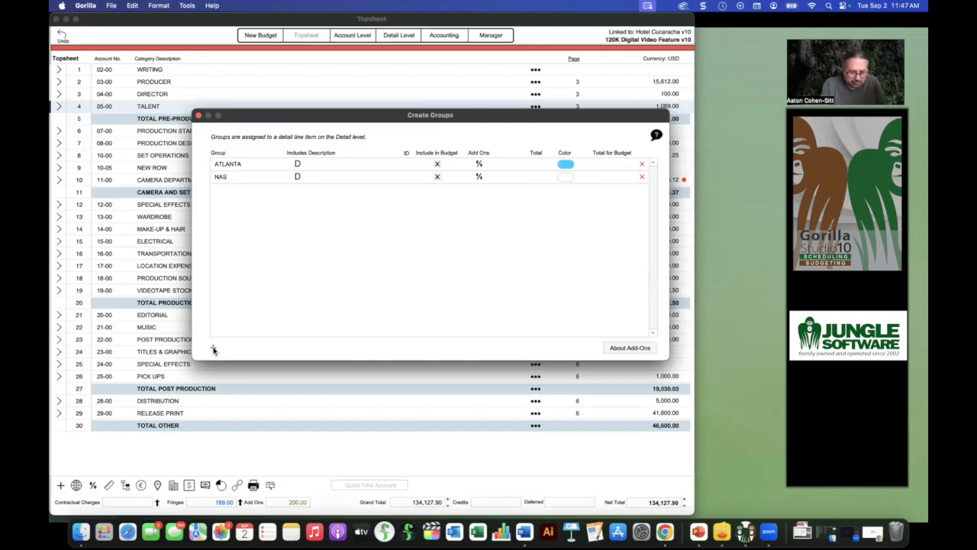
type("HVILLE")
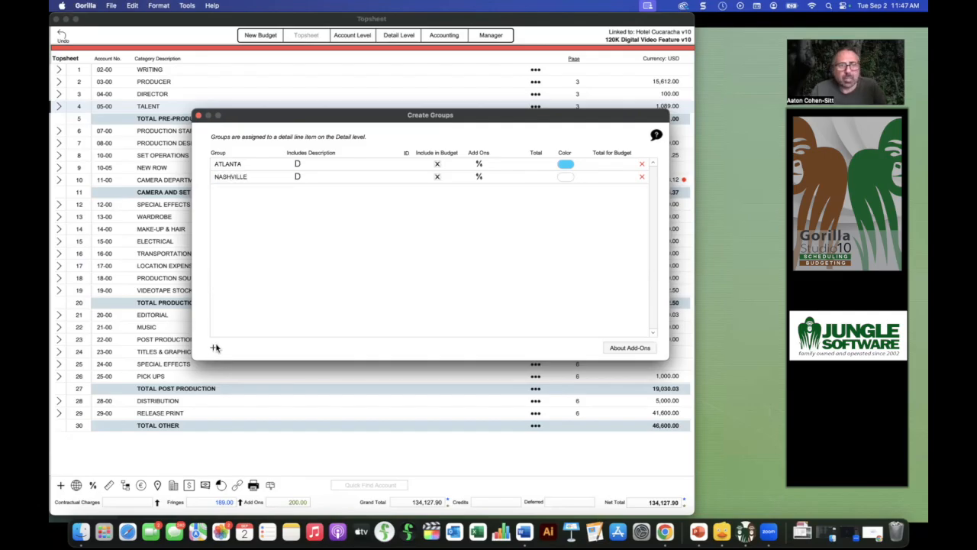
left_click(567, 177)
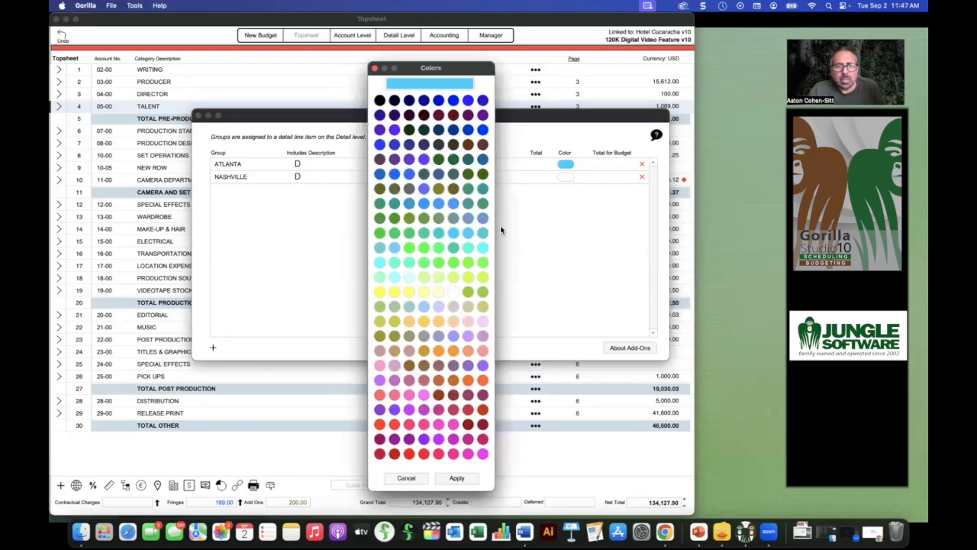
left_click(467, 380)
left_click(467, 477)
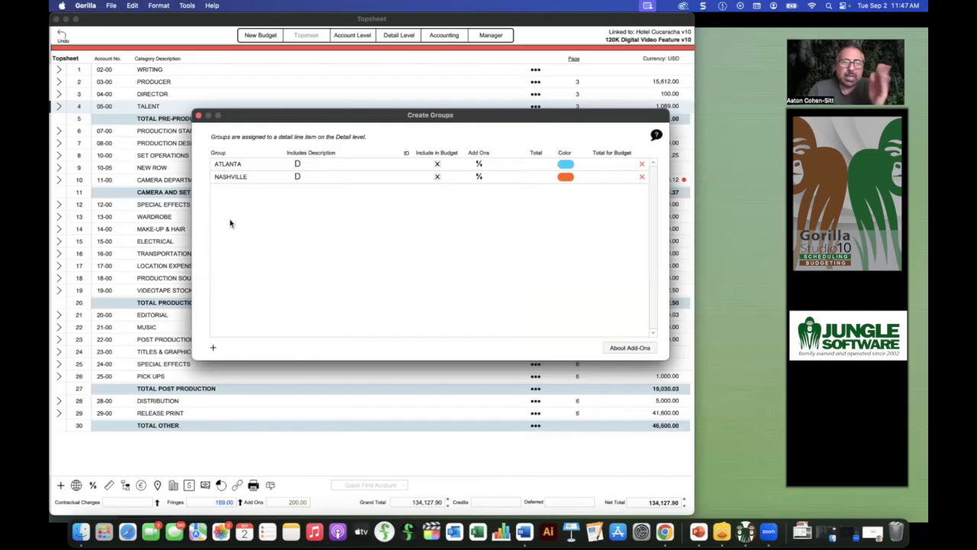
left_click(198, 117)
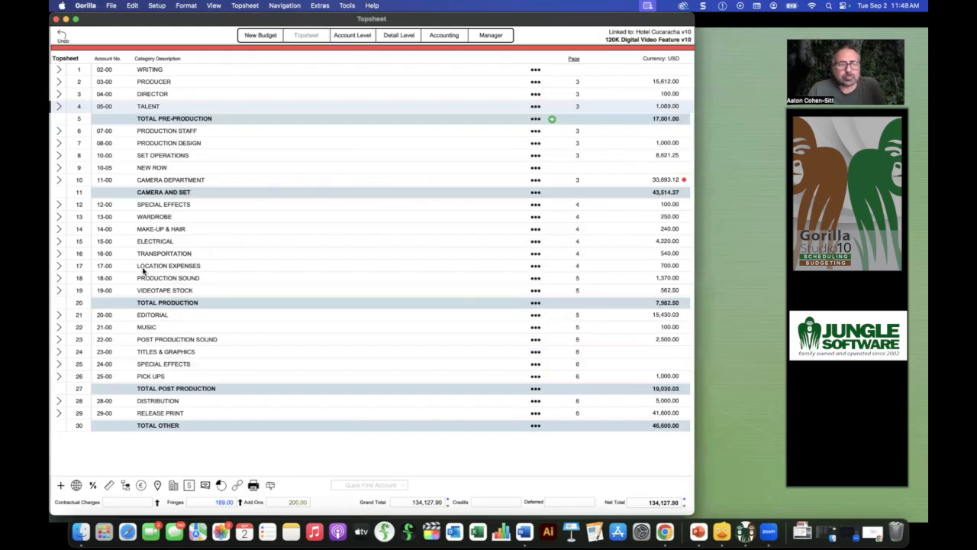
Step: Set the rate of the Shoot in Atlanta detail line under 17-00 LOCATION EXPENSES to 25,000
left_click(60, 267)
left_click(59, 267)
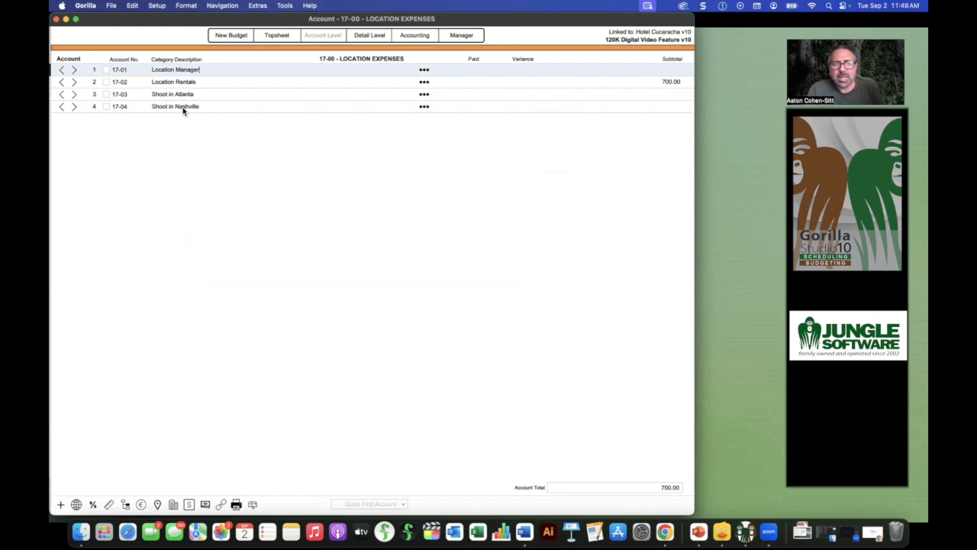
left_click(74, 95)
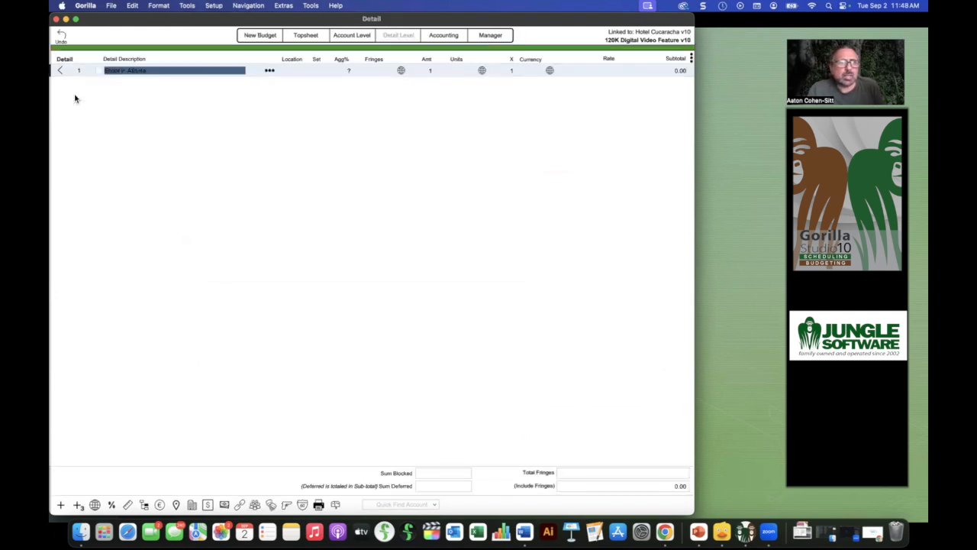
left_click(610, 70)
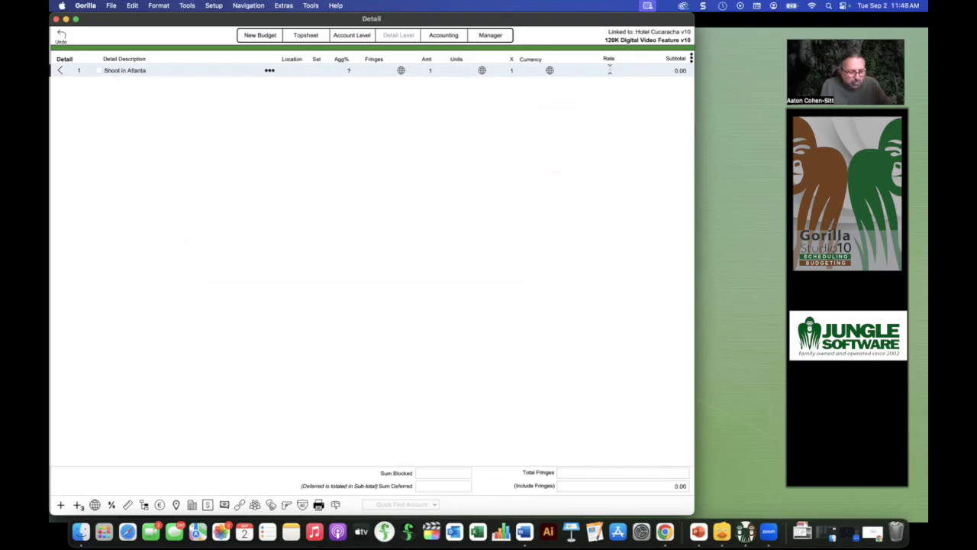
type("25000")
key("Return")
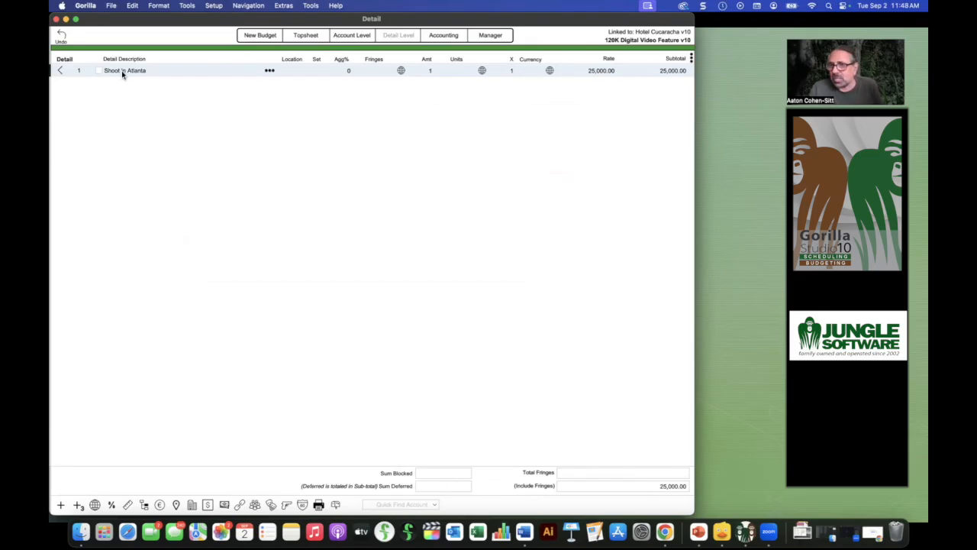
Step: Attach the ATLANTA group to the Shoot in Atlanta detail line
left_click(268, 72)
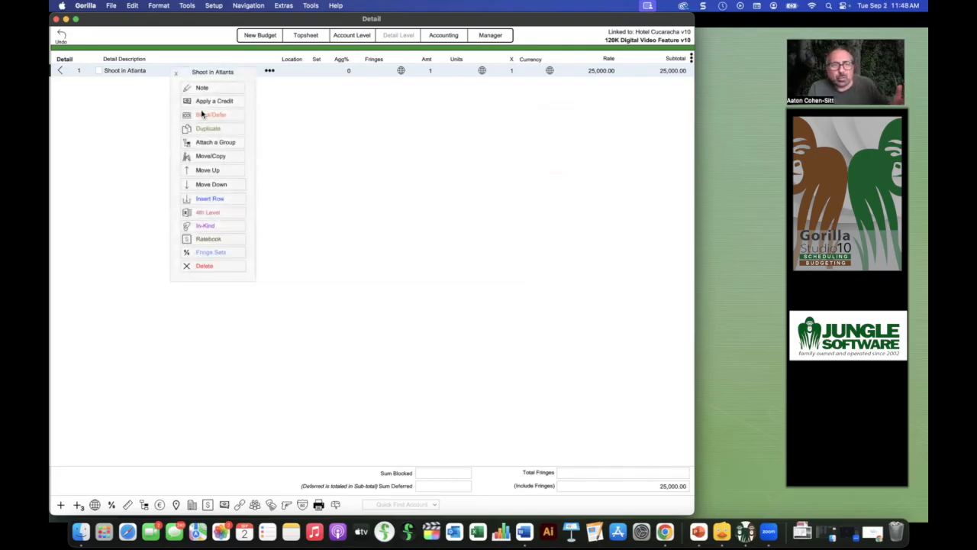
left_click(205, 144)
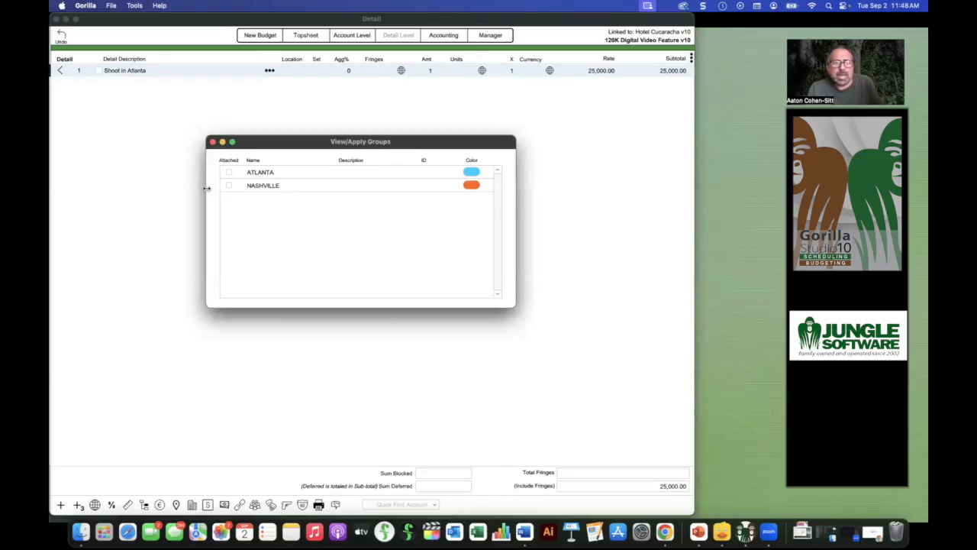
left_click(228, 172)
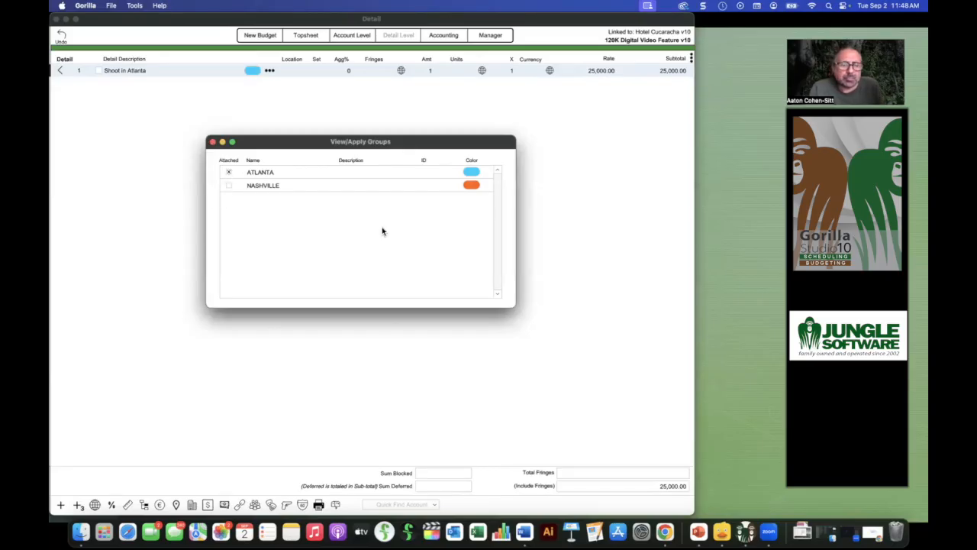
left_click(213, 143)
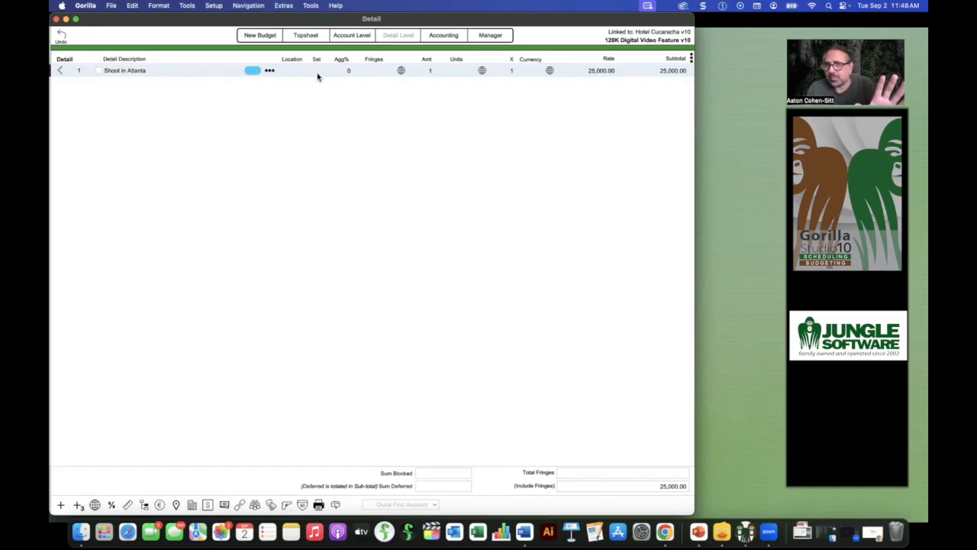
Step: Set the rate of the Shoot in Nashville detail line under 17-00 LOCATION EXPENSES to 35,000
left_click(59, 70)
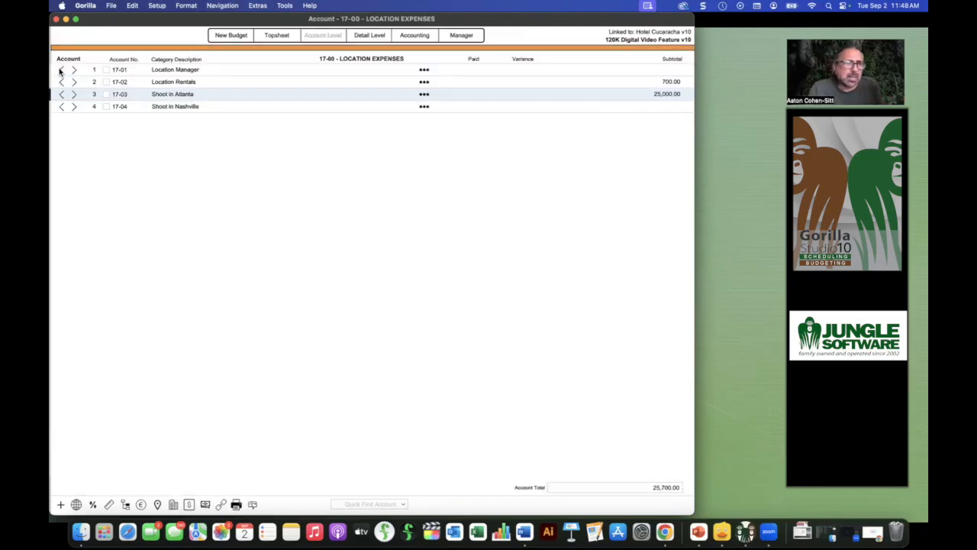
left_click(74, 106)
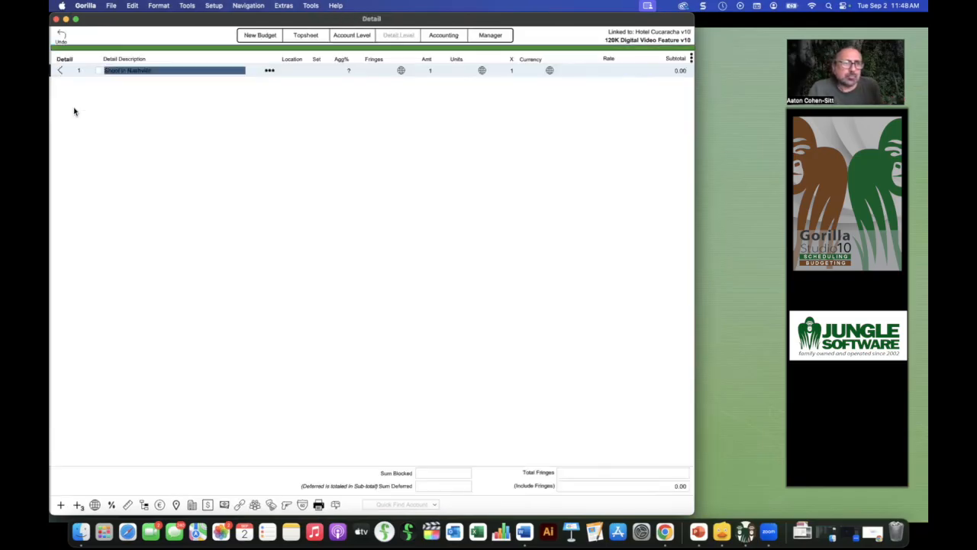
left_click(260, 100)
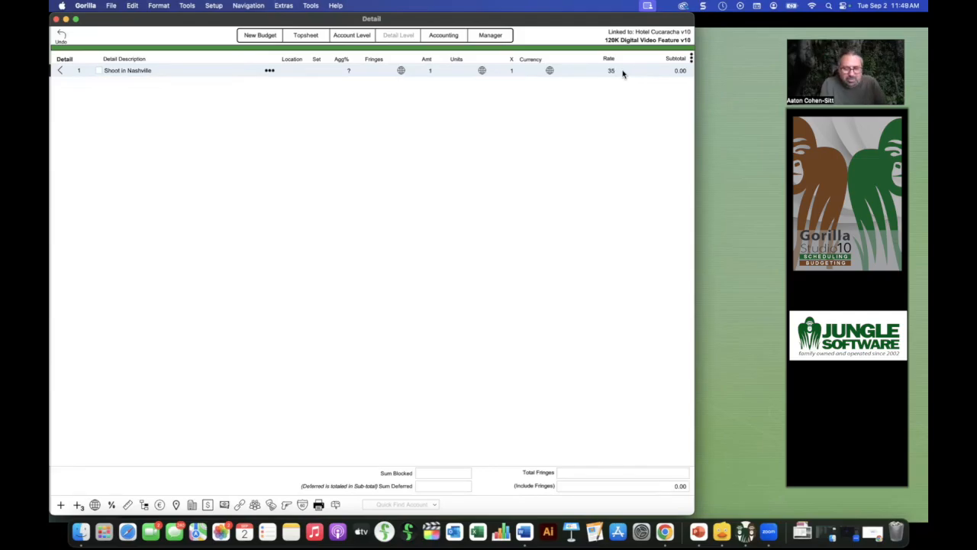
left_click(587, 114)
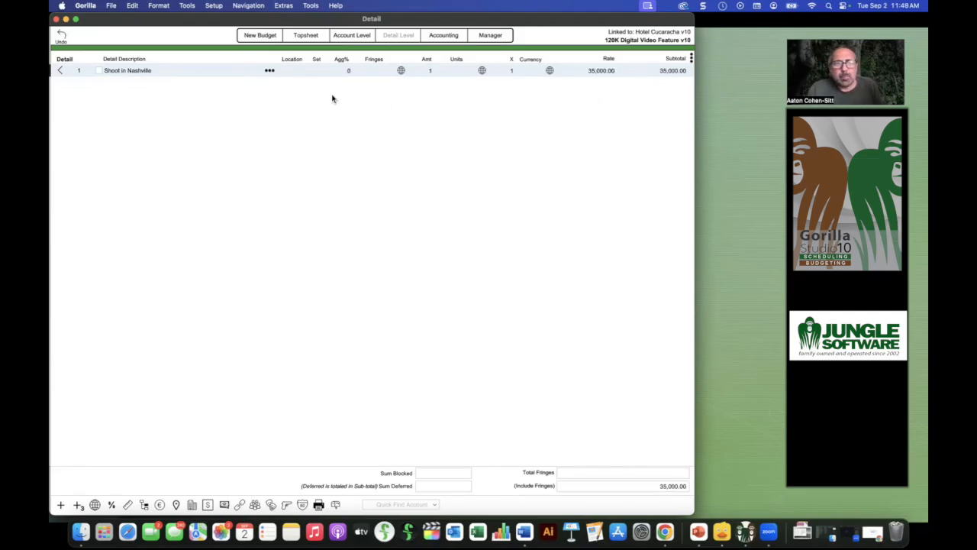
Step: Attach the NASHVILLE group to the Shoot in Nashville detail line
left_click(268, 71)
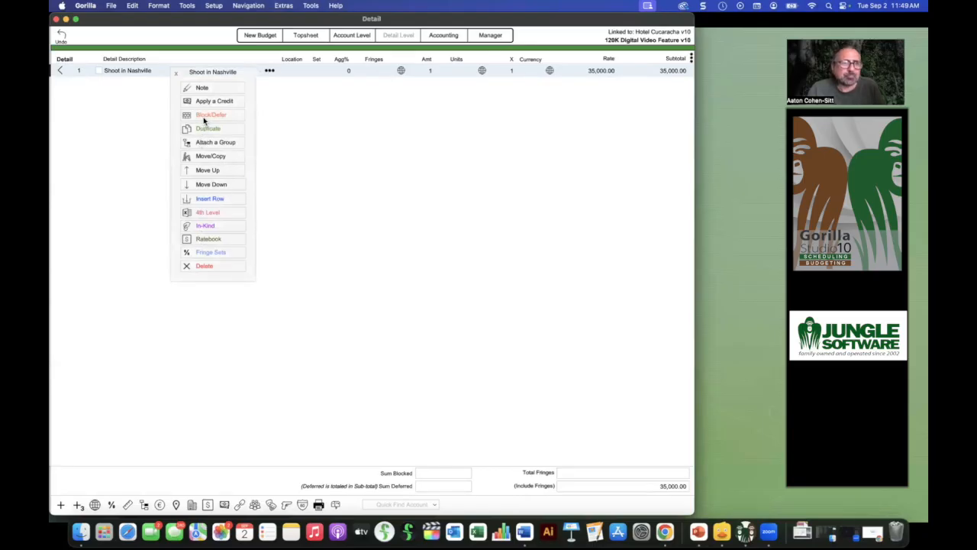
left_click(202, 144)
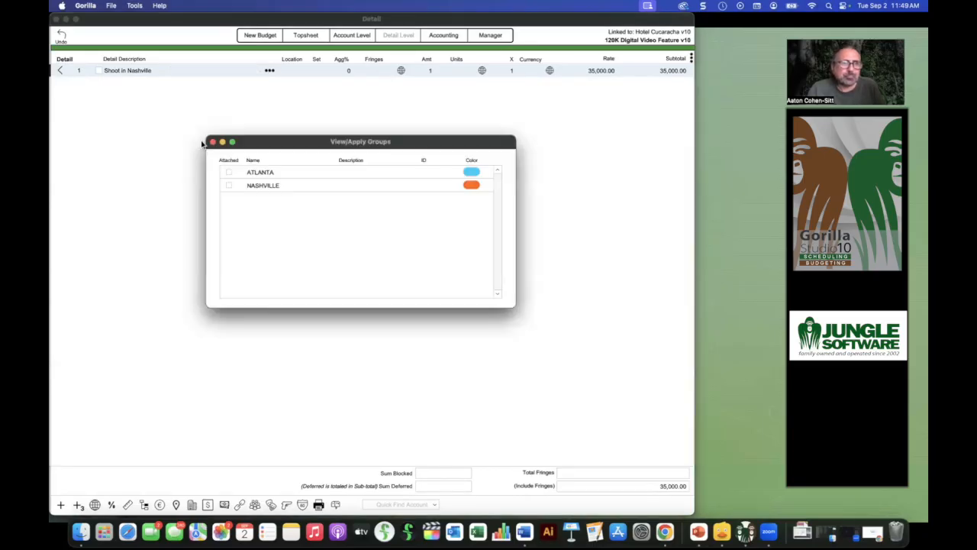
left_click(229, 186)
left_click(213, 142)
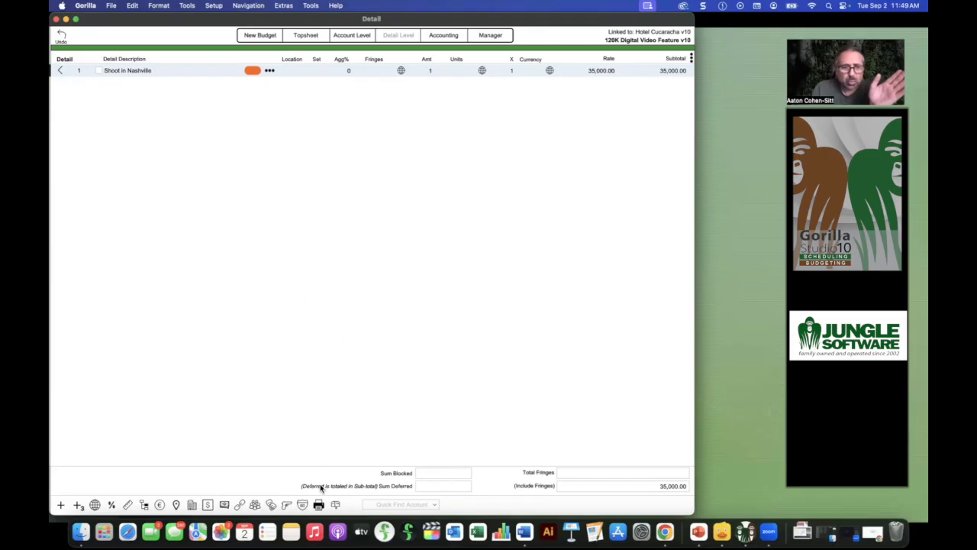
Step: Preview the Group Report and check each group's budget total and inclusion setting in the Create Groups window
left_click(318, 504)
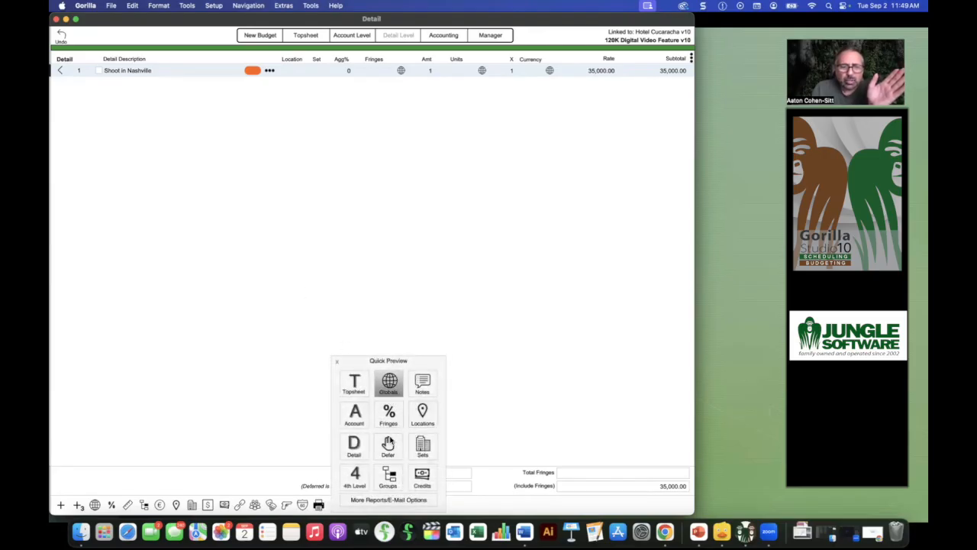
left_click(390, 476)
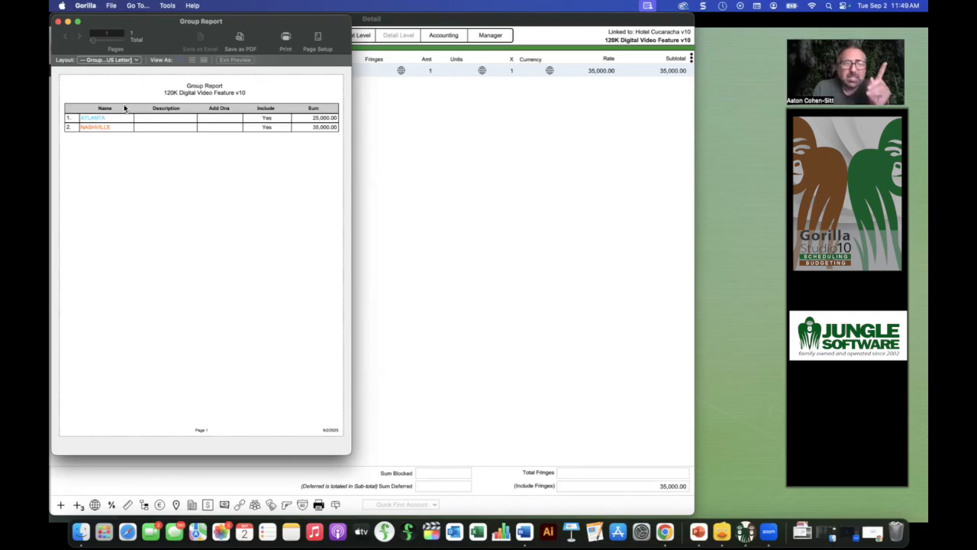
left_click(58, 23)
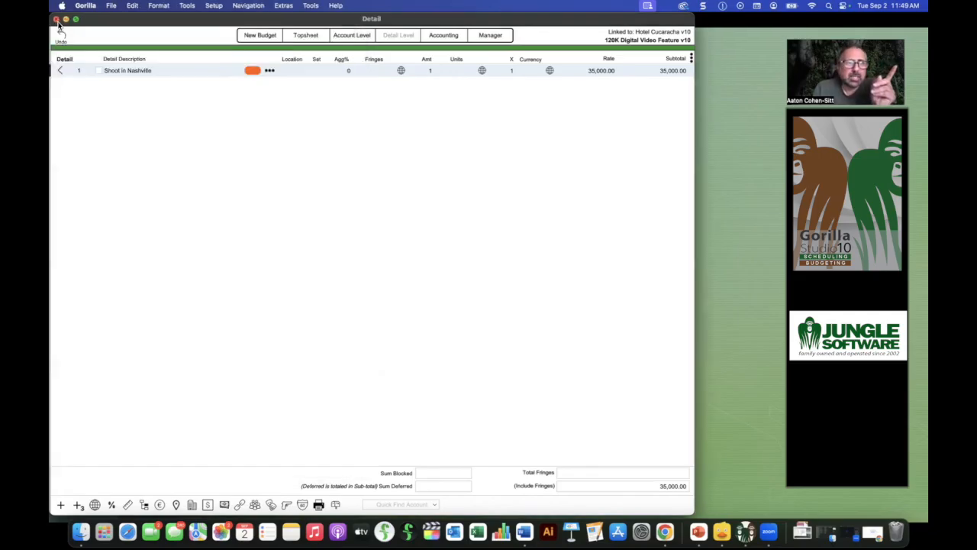
left_click(144, 505)
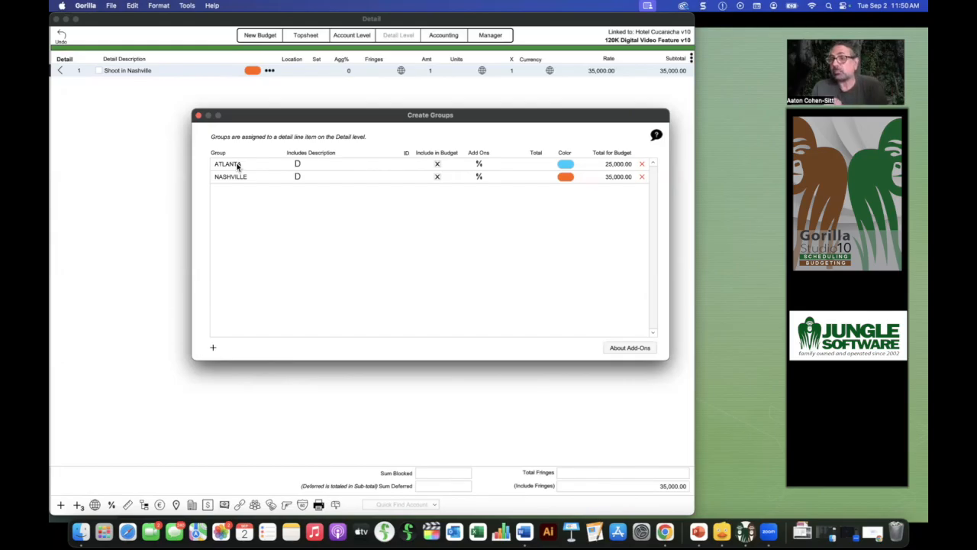
left_click(198, 116)
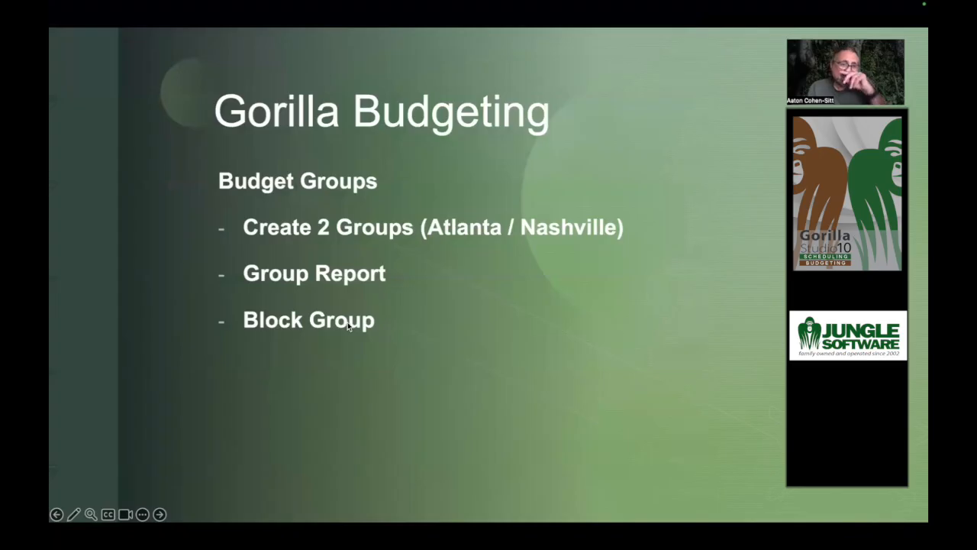
left_click(455, 306)
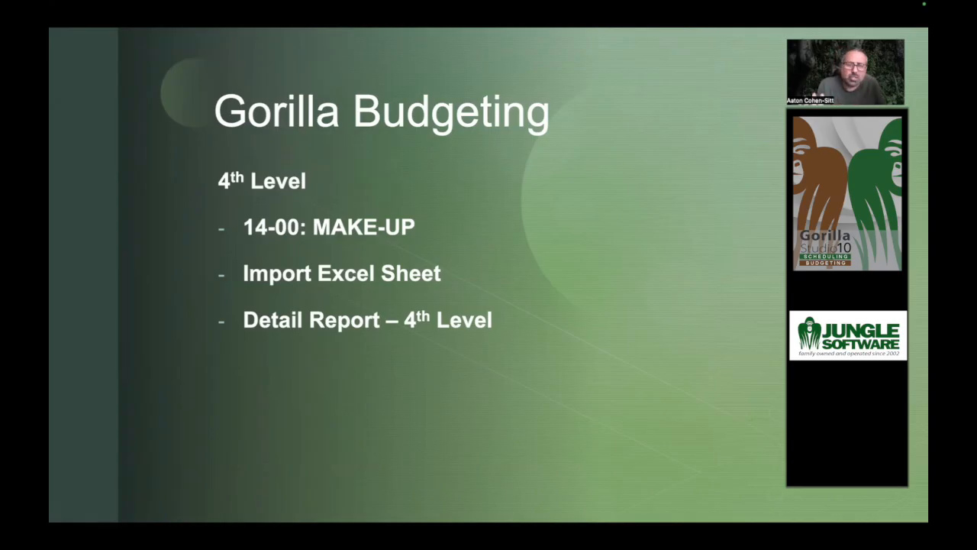
Step: Switch back to Gorilla, return to the topsheet, and open the 14-00 MAKE-UP & HAIR account
key("super+Tab")
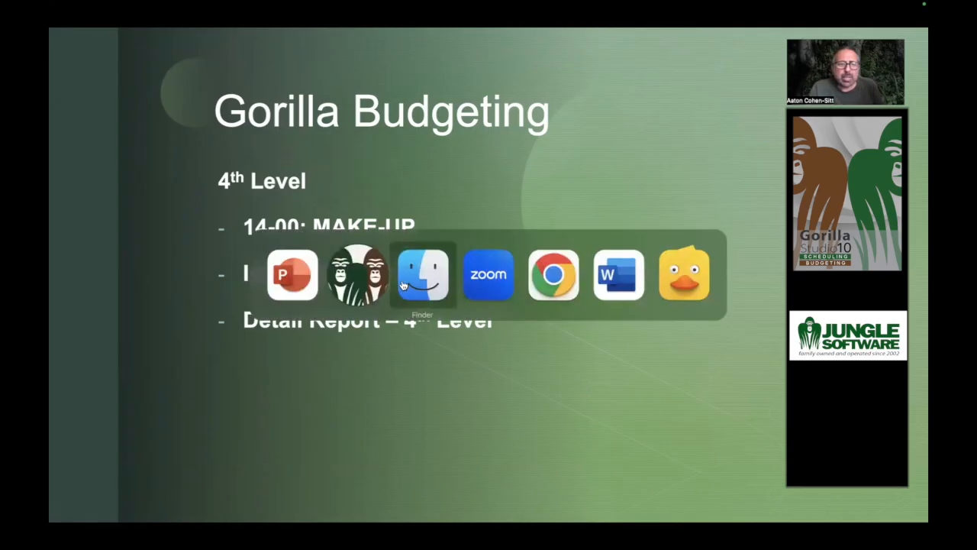
left_click(365, 271)
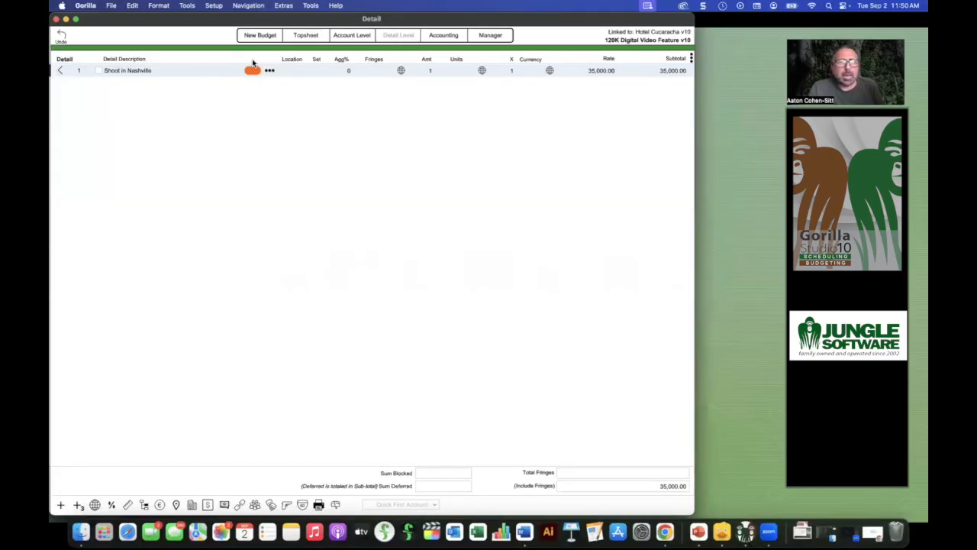
left_click(304, 35)
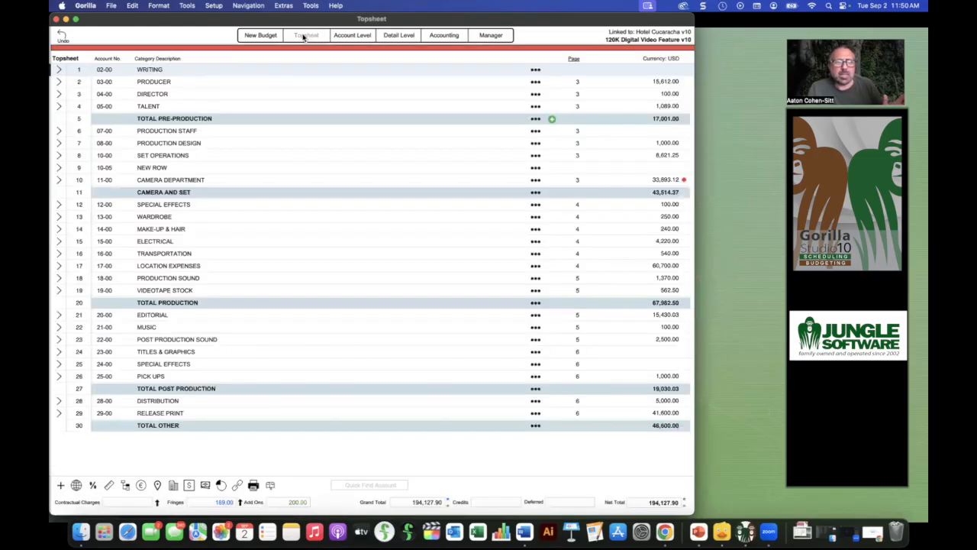
left_click(59, 232)
left_click(59, 232)
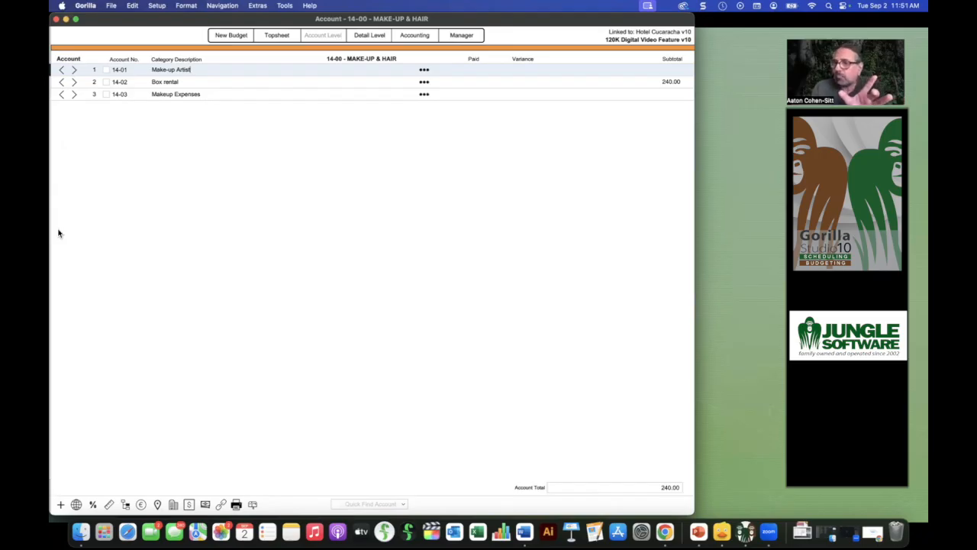
Step: Switch to Finder and open a new file browsing window
key("super+Tab")
key("super+Tab")
key("super+Tab")
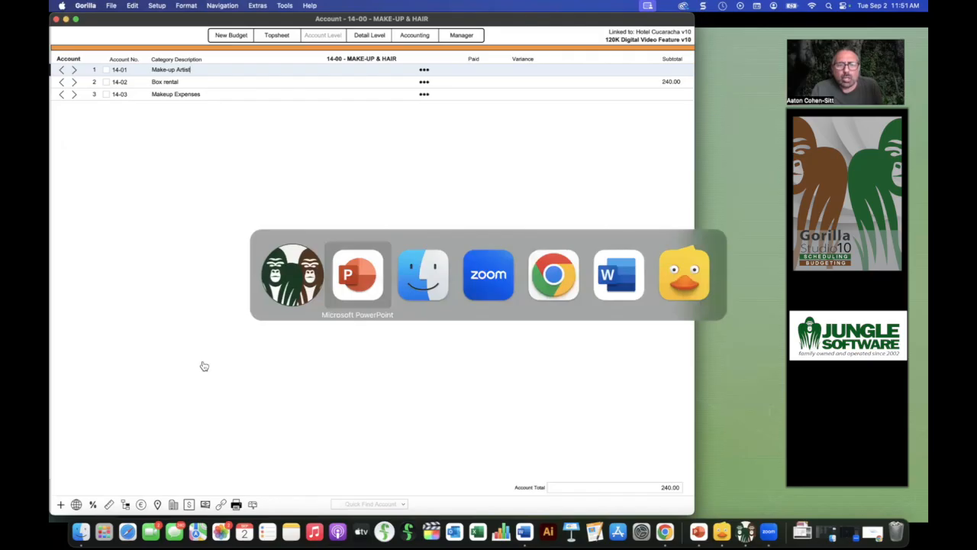
left_click(435, 280)
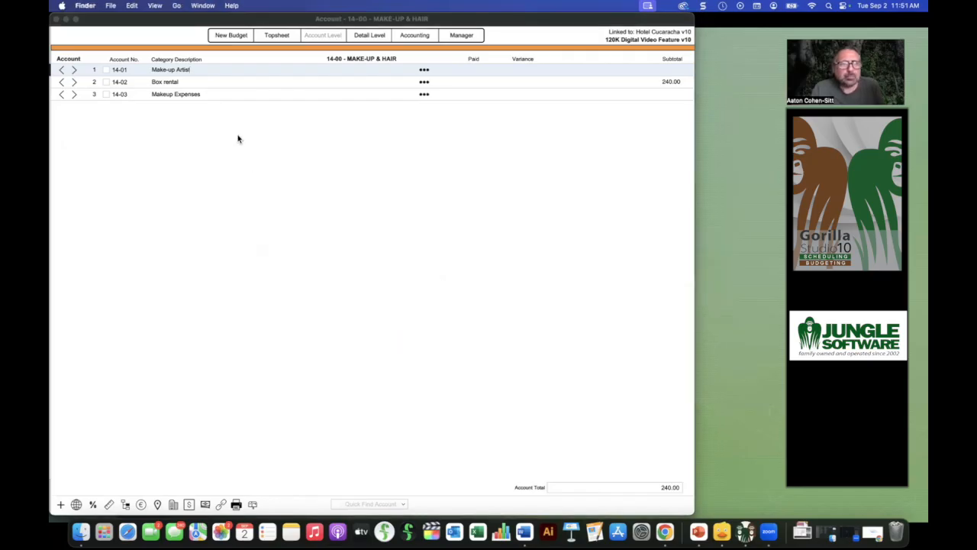
left_click(111, 6)
left_click(314, 207)
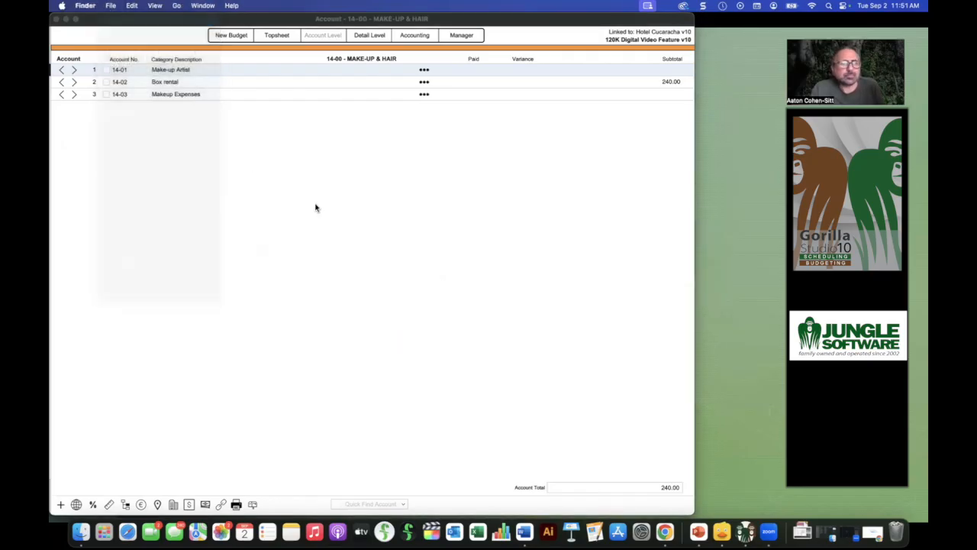
left_click_drag(304, 103, 229, 97)
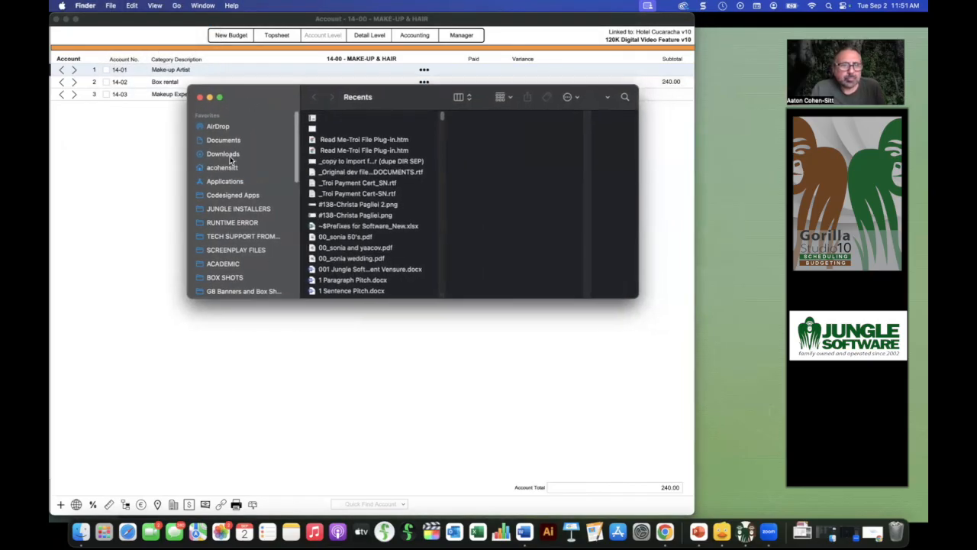
Step: Open the 4th_Level_Makeup workbook from Documents > Gorilla 10 > Other Budget Additions > 4th Level Import Samples
left_click(228, 141)
scroll(356, 243, "down", 3)
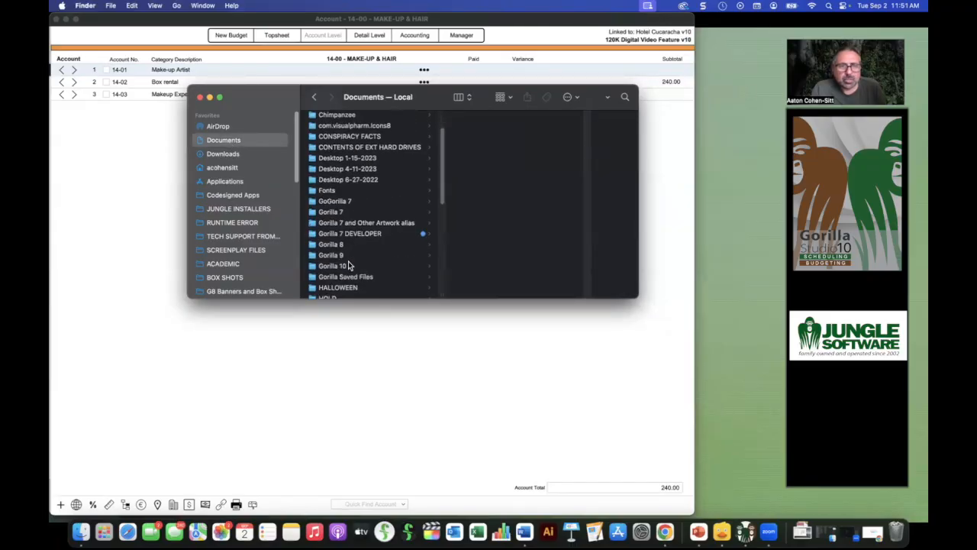
left_click(351, 266)
scroll(488, 229, "down", 4)
left_click(499, 158)
left_click(551, 118)
left_click(550, 118)
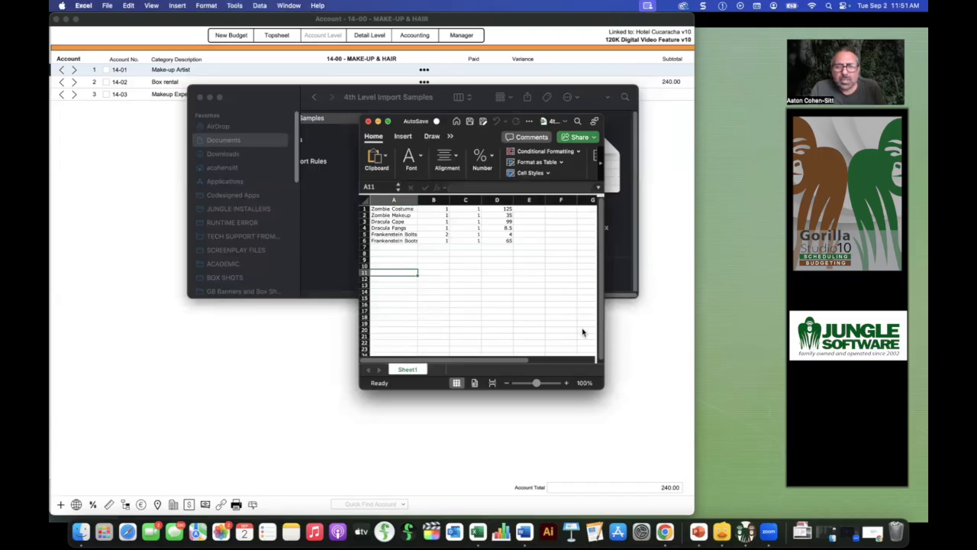
Step: Enlarge and reposition the 4th_Level_Makeup workbook window, examine its four columns of make-up items, and return to Gorilla
left_click_drag(603, 385, 787, 474)
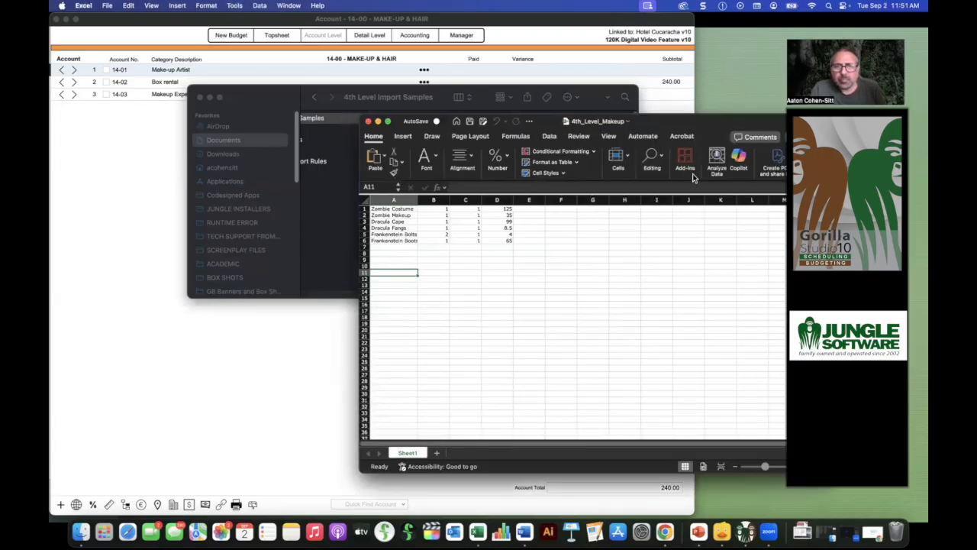
left_click_drag(647, 119, 515, 79)
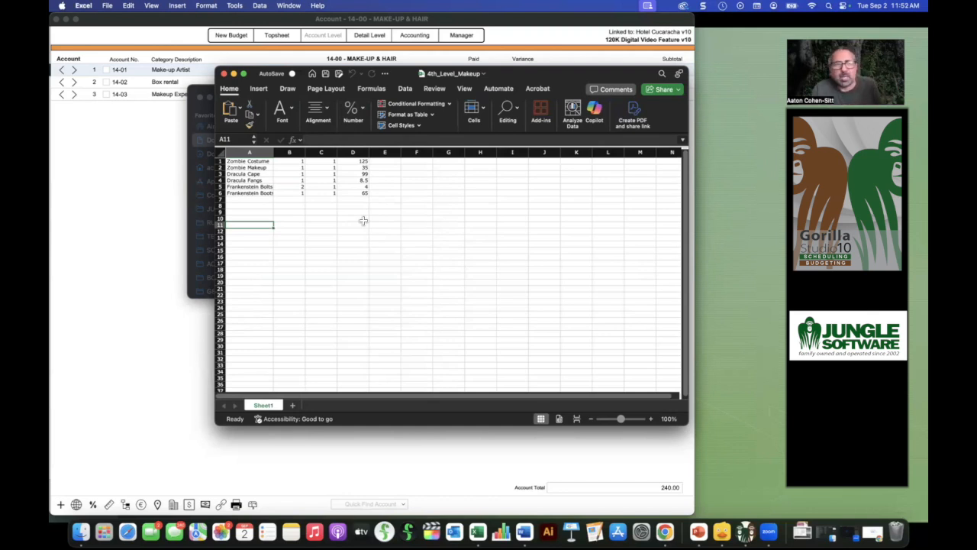
left_click(138, 169)
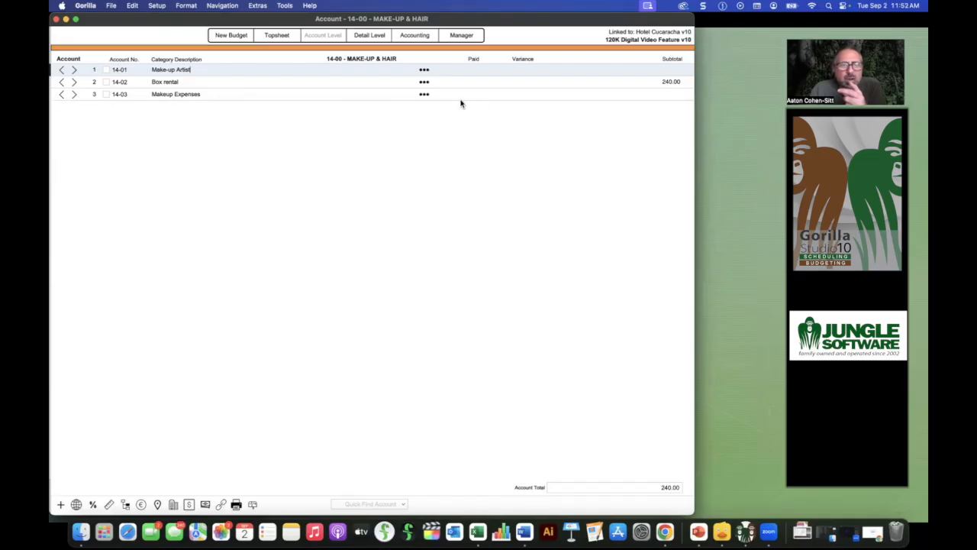
Step: Open the 4th Level window for the Makeup Expenses detail line under account 14-03
left_click(74, 95)
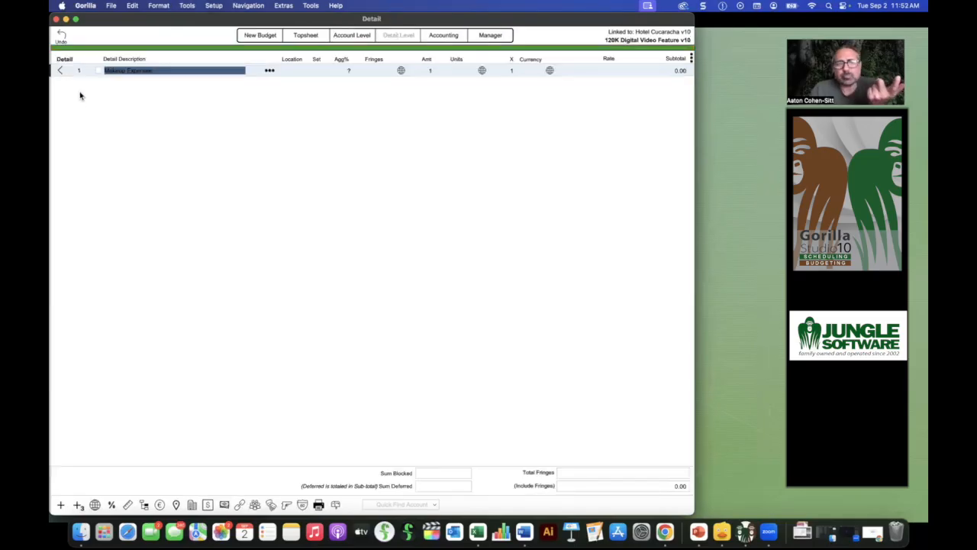
left_click(270, 70)
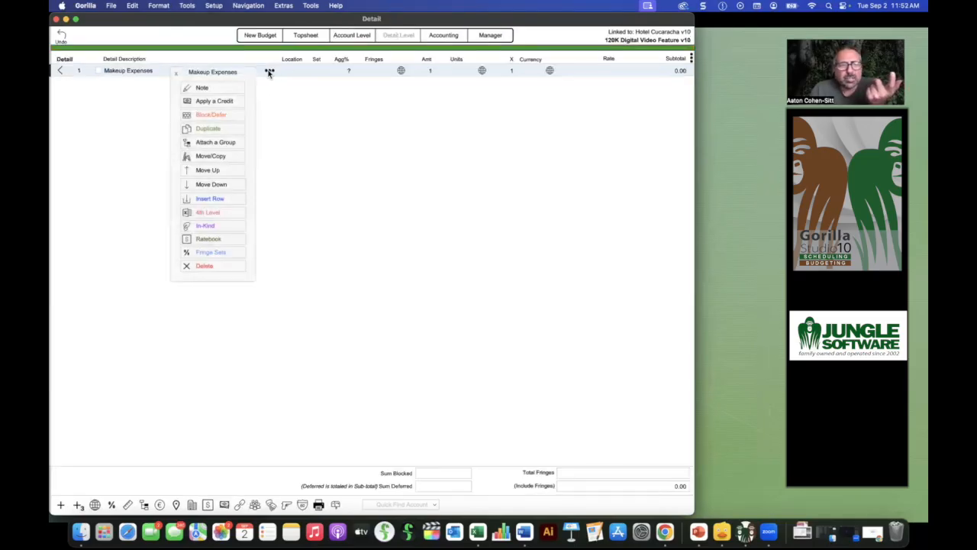
left_click(203, 213)
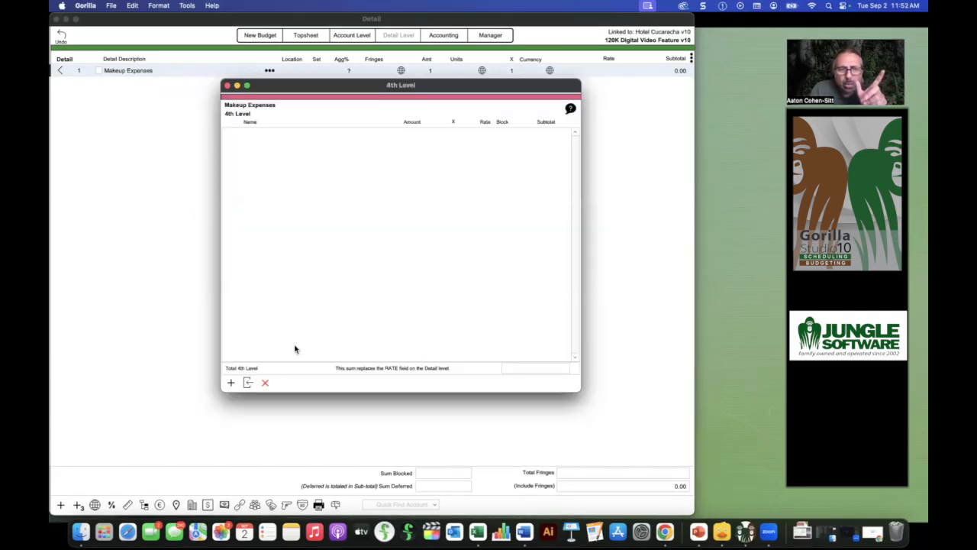
Step: Start a 4th Level import and choose 4th_Level_Makeup.xlsx from the 4th Level Import Samples folder in Gorilla 10's Other Budget Additions
left_click(248, 384)
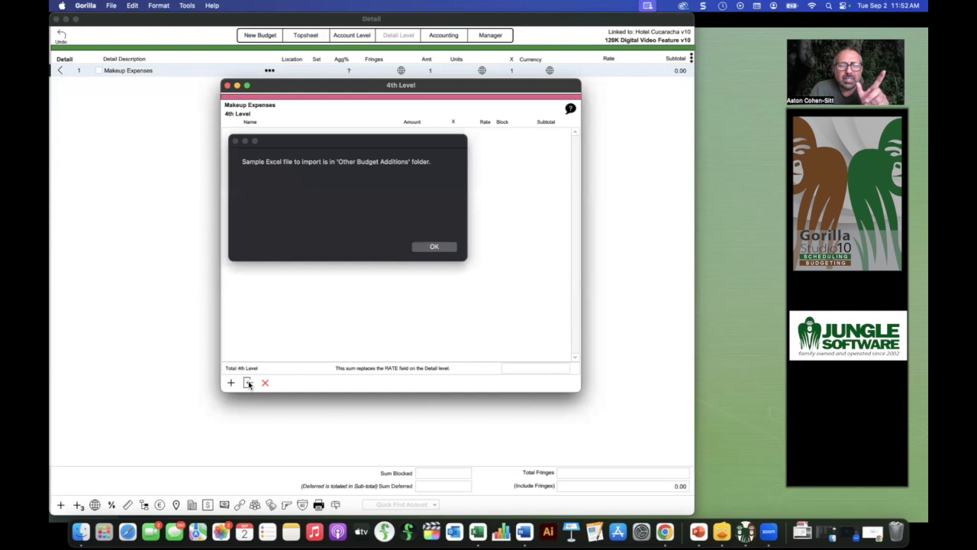
left_click(418, 251)
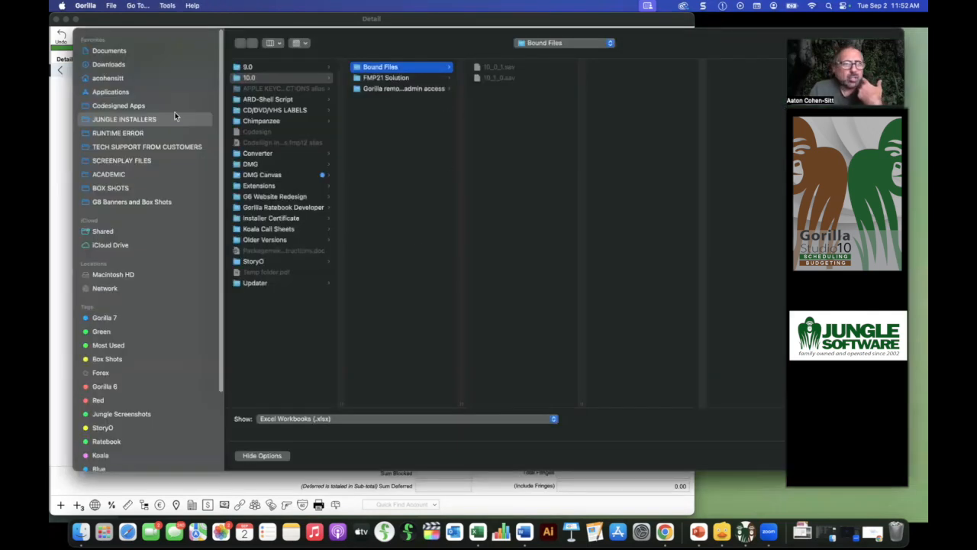
left_click(122, 52)
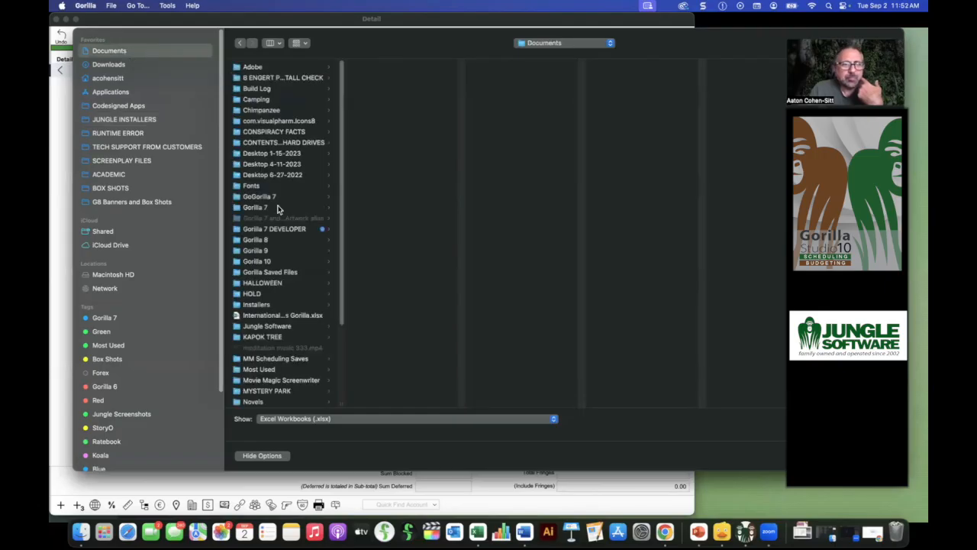
left_click(279, 262)
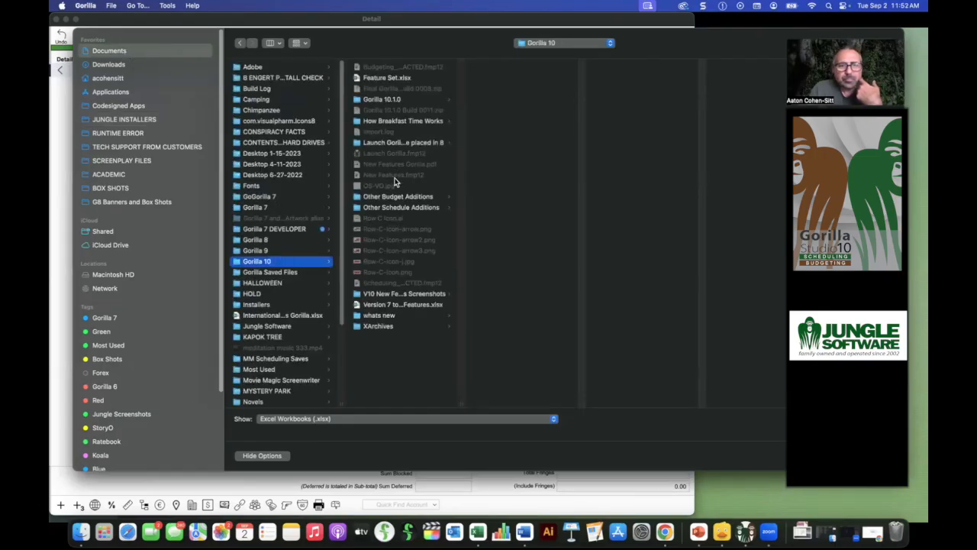
left_click(394, 197)
left_click(550, 67)
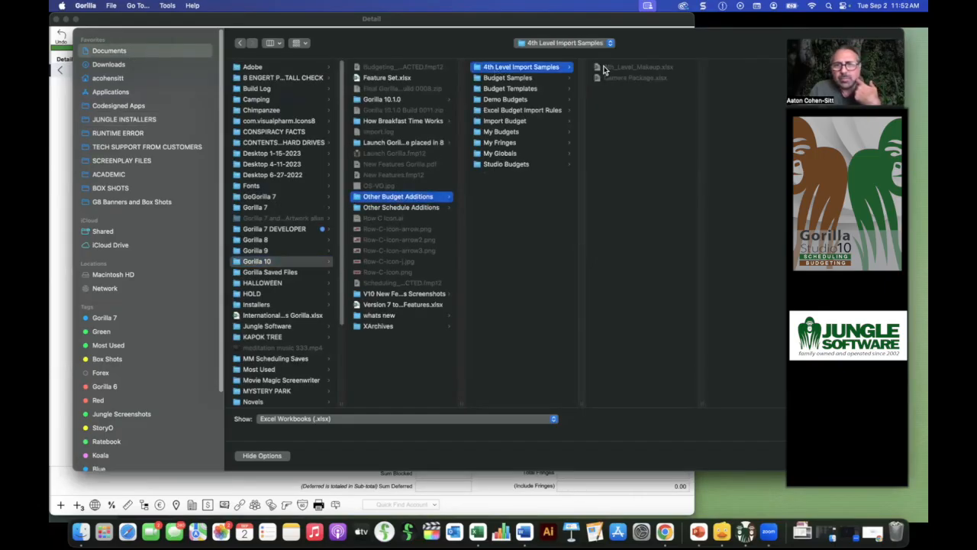
left_click(605, 68)
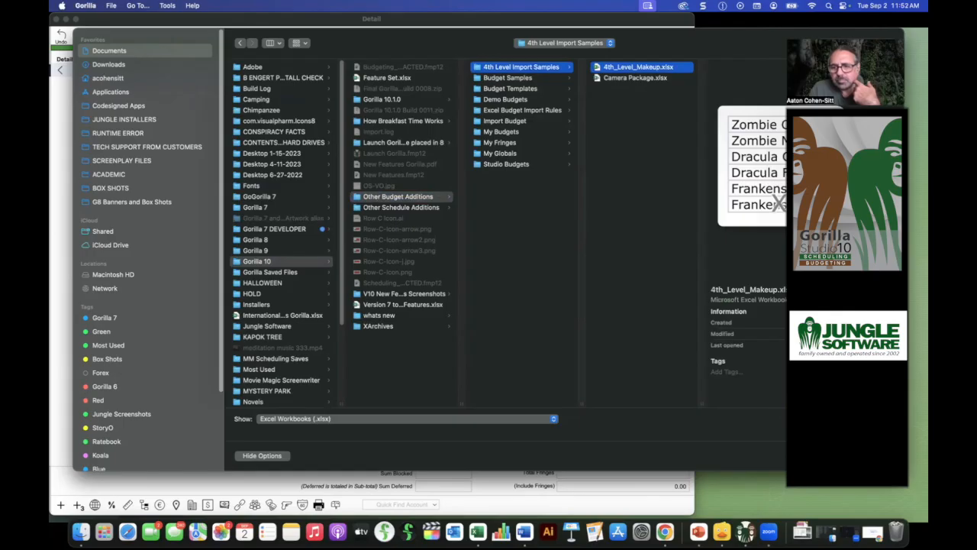
key("Return")
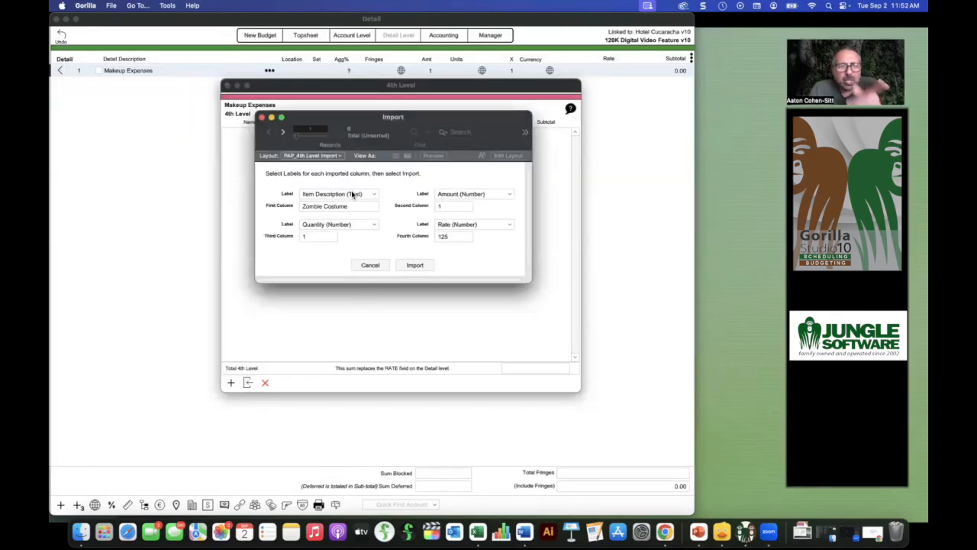
Step: Check several records against the Item Description, Amount, Quantity and Rate column labels, and import them into the 4th Level
left_click(283, 133)
left_click(283, 133)
left_click(284, 134)
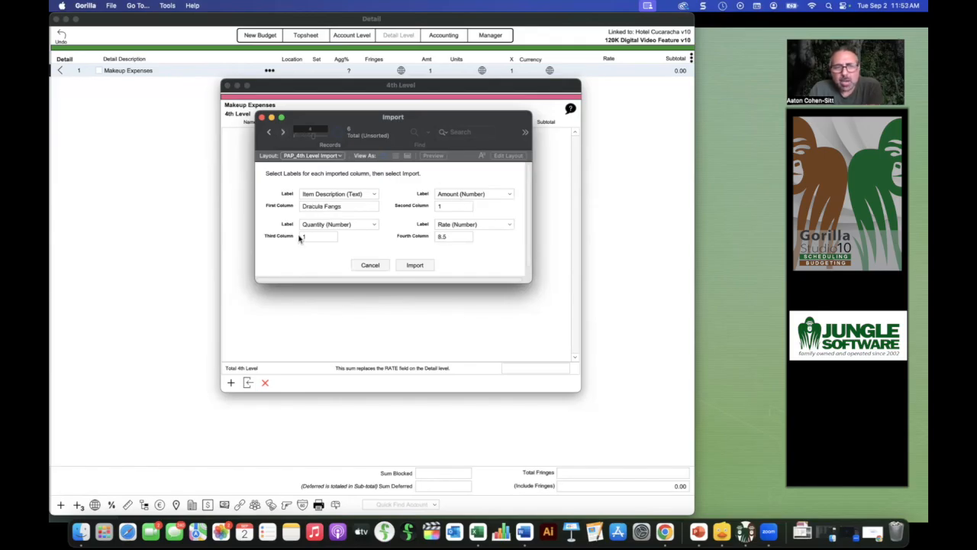
left_click(415, 264)
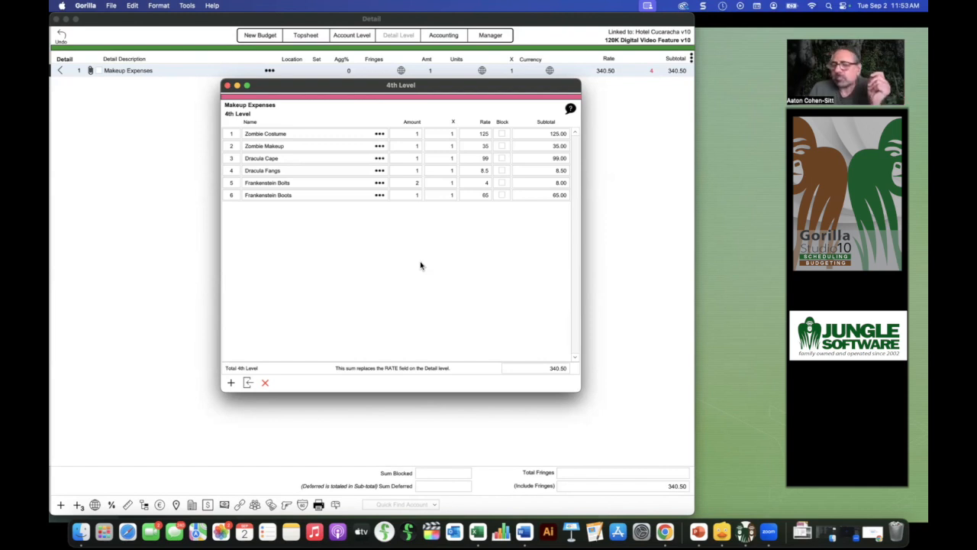
Step: Set the Zombie Costume rate to 105 and block the Frankenstein Bolts line, closing the 4th Level window
left_click(480, 133)
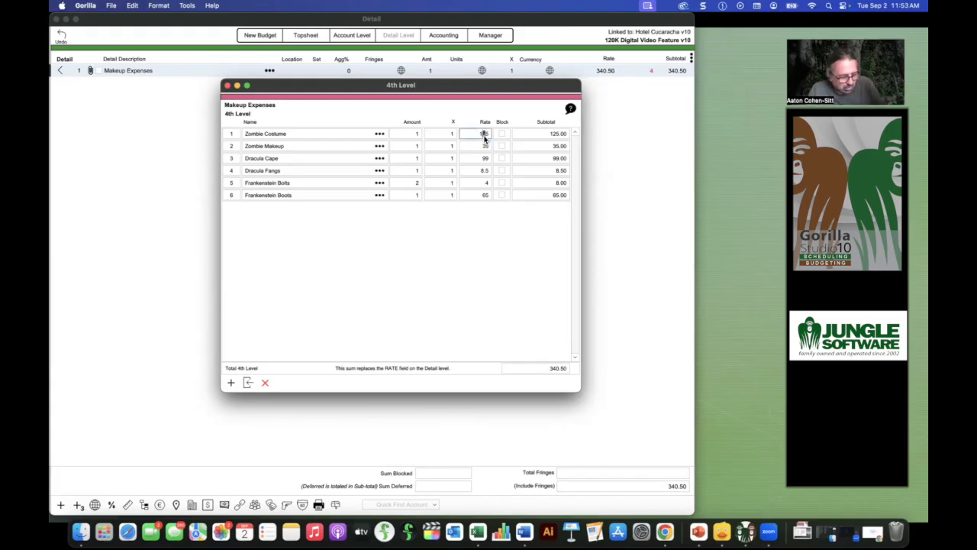
type("0")
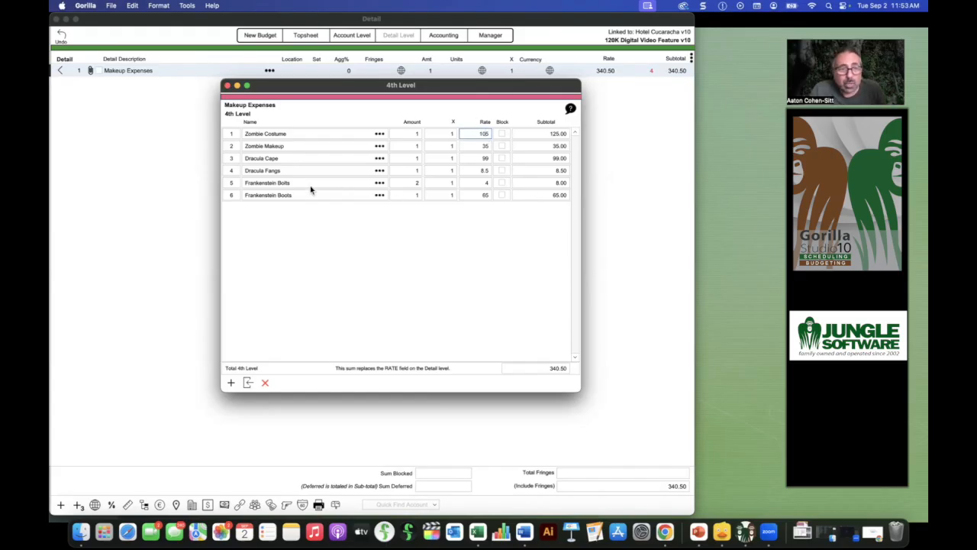
left_click(502, 184)
left_click(502, 184)
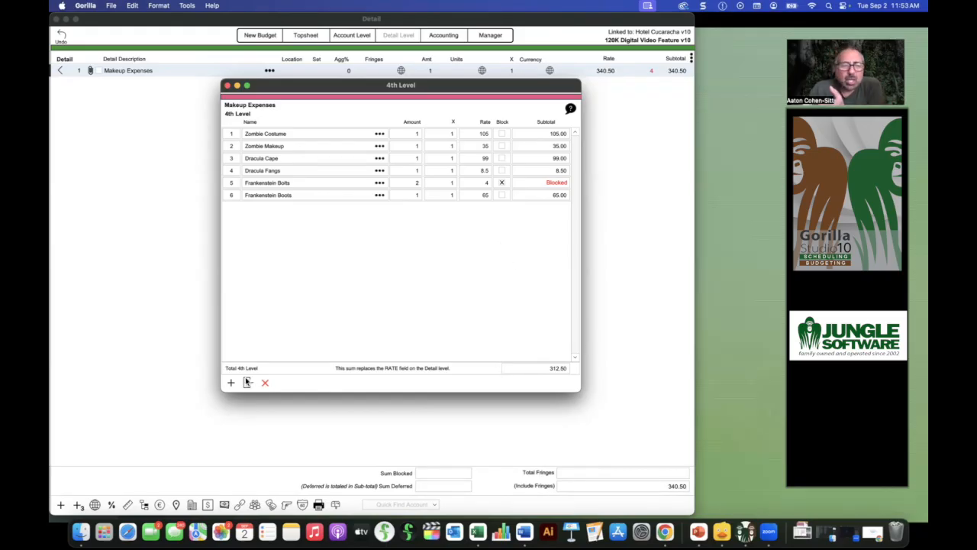
left_click(228, 84)
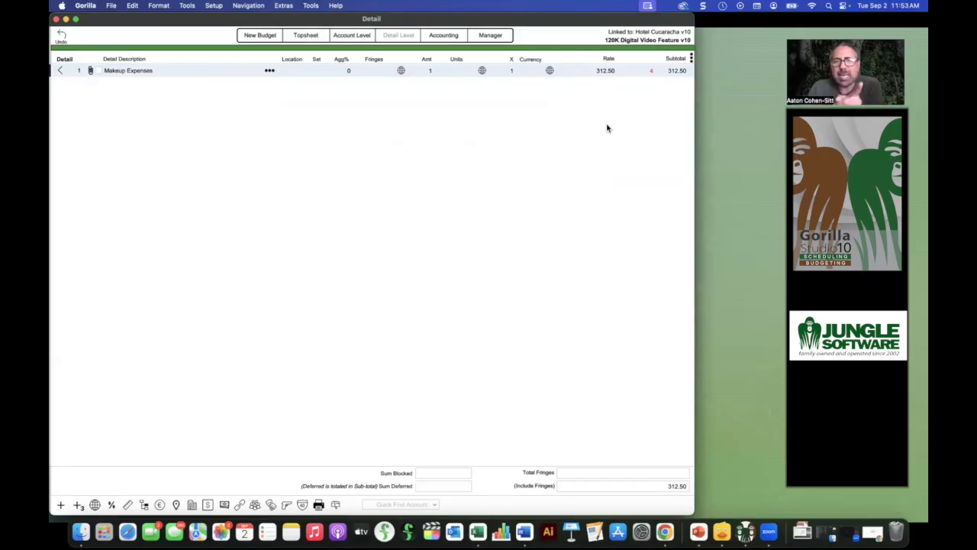
Step: Generate a preview of the Detail report in the Classic format
left_click(319, 506)
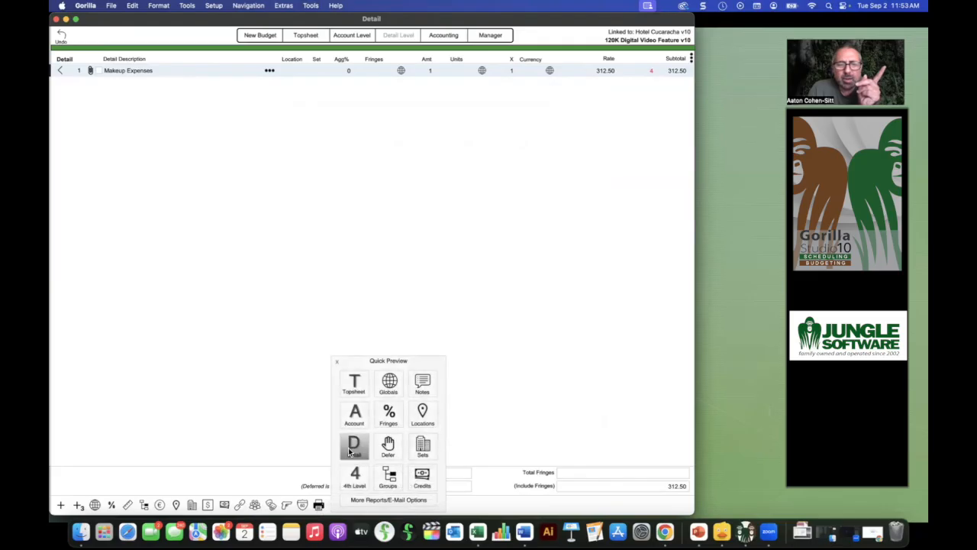
left_click(354, 444)
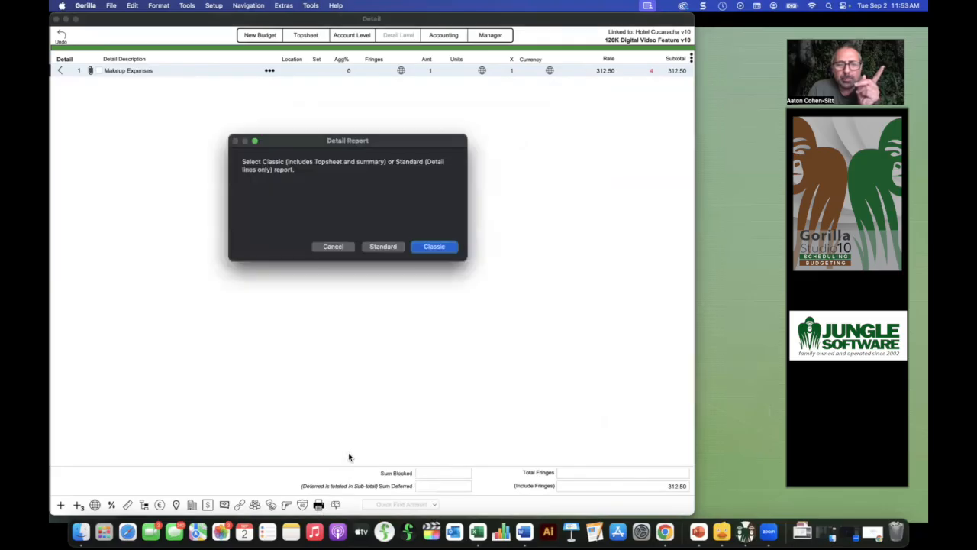
left_click(428, 247)
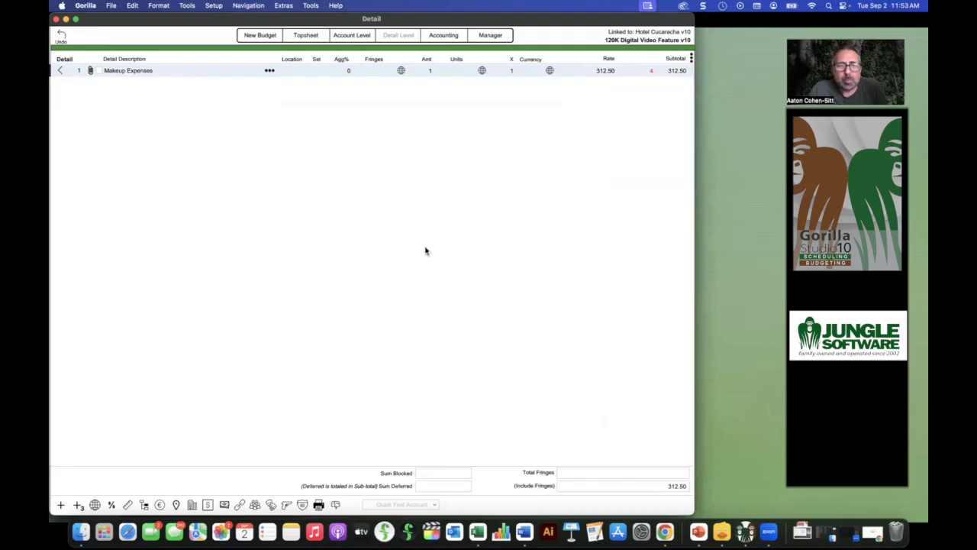
left_click(397, 246)
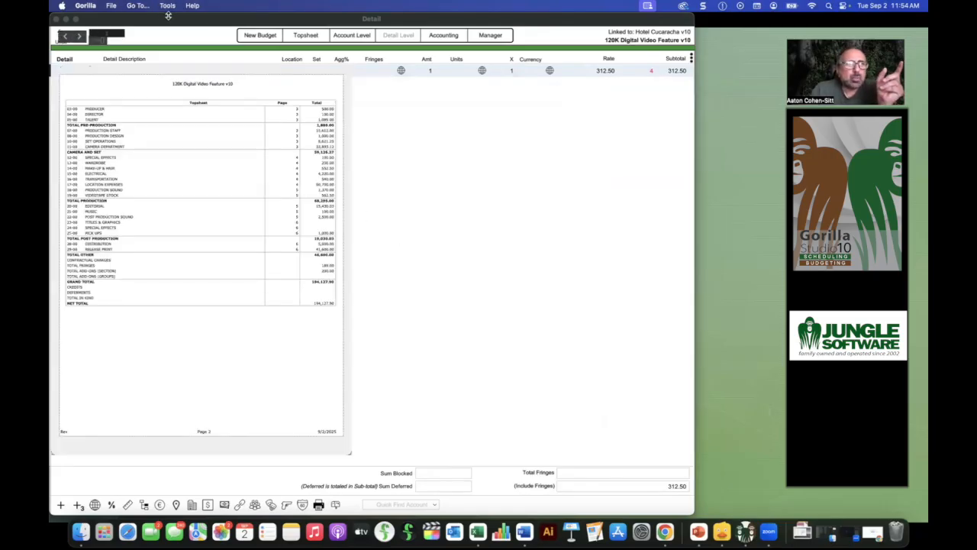
Step: Page through the Classic Detail report to the 4th Level items under 14-00 MAKE-UP & HAIR, and close the preview
left_click_drag(152, 18, 333, 43)
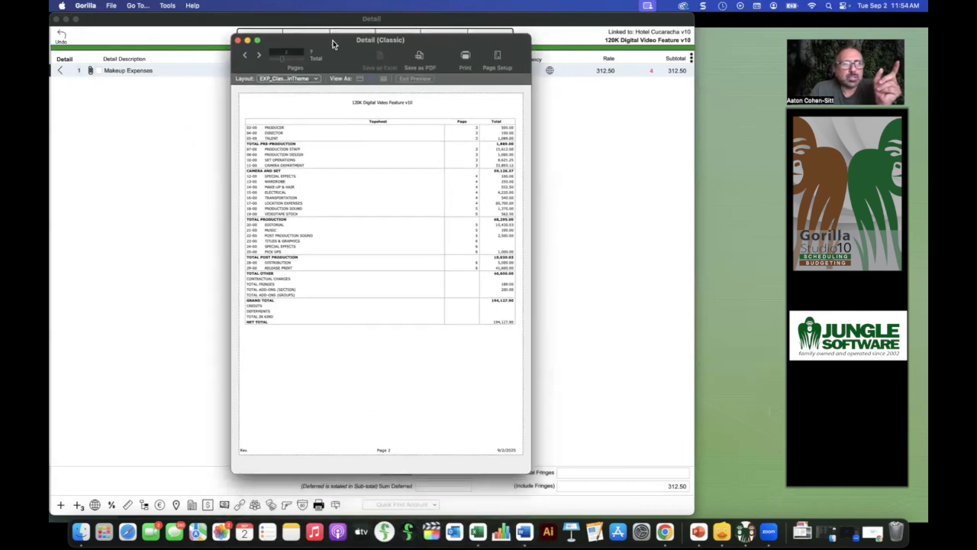
left_click(258, 56)
left_click(244, 56)
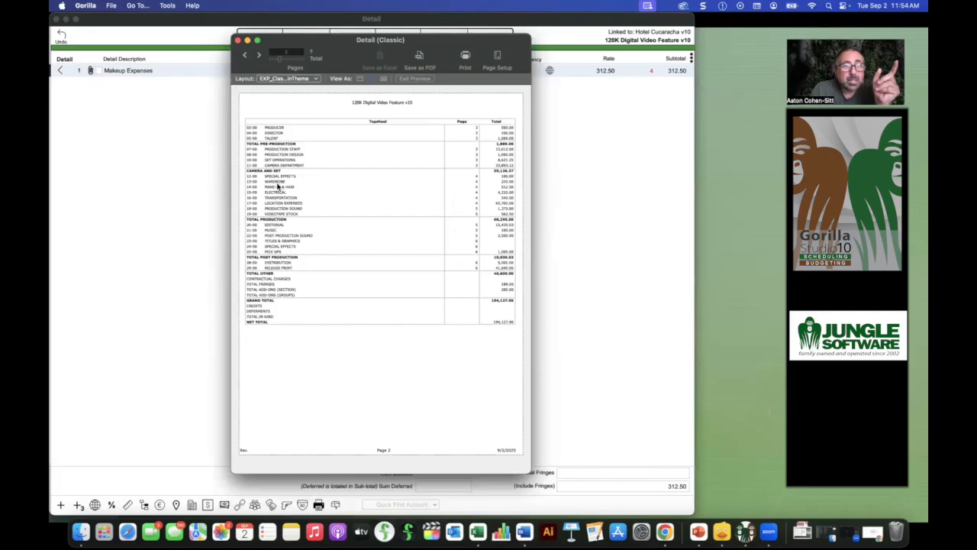
left_click(259, 56)
left_click(259, 55)
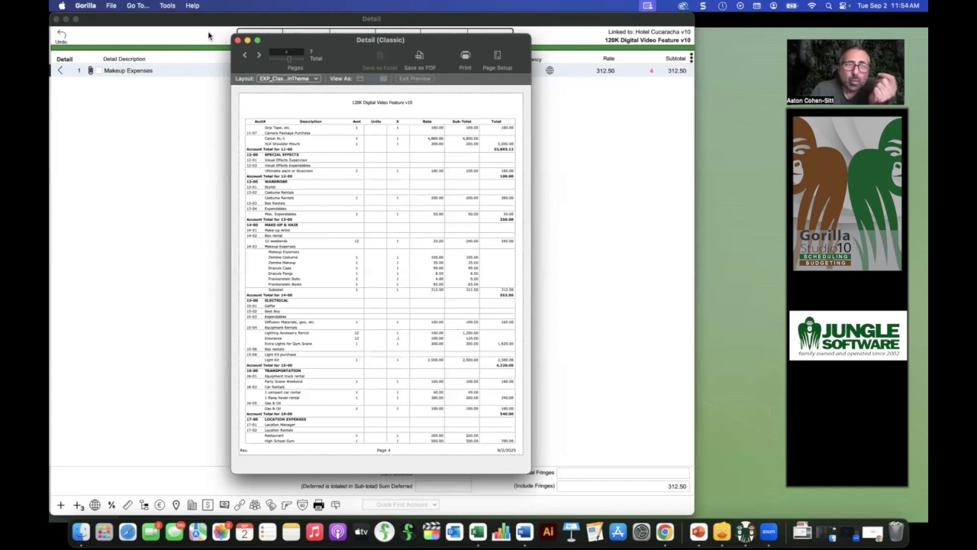
left_click(239, 40)
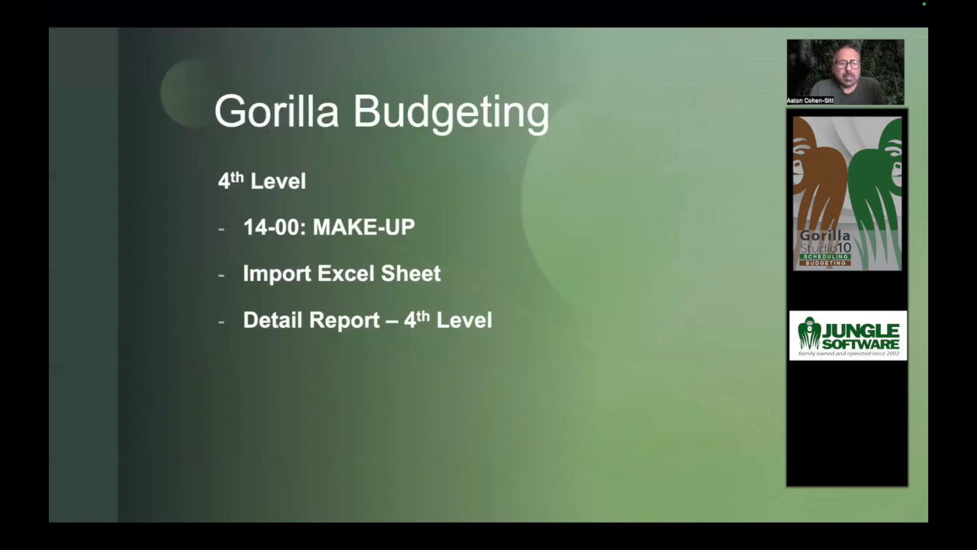
Step: Switch to Gorilla and add the Japanese Yen as a conversion currency in the budget's currency setup
left_click(510, 220)
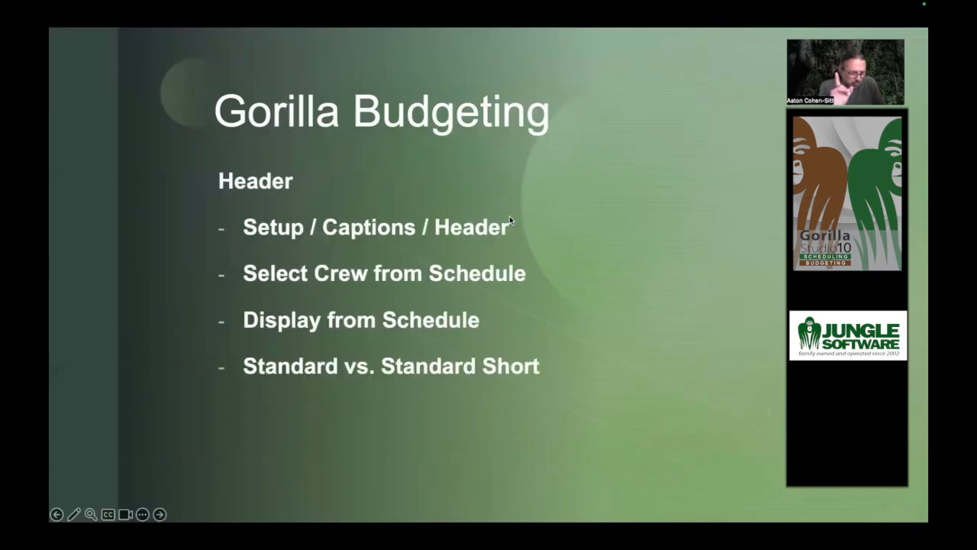
key("super+Tab")
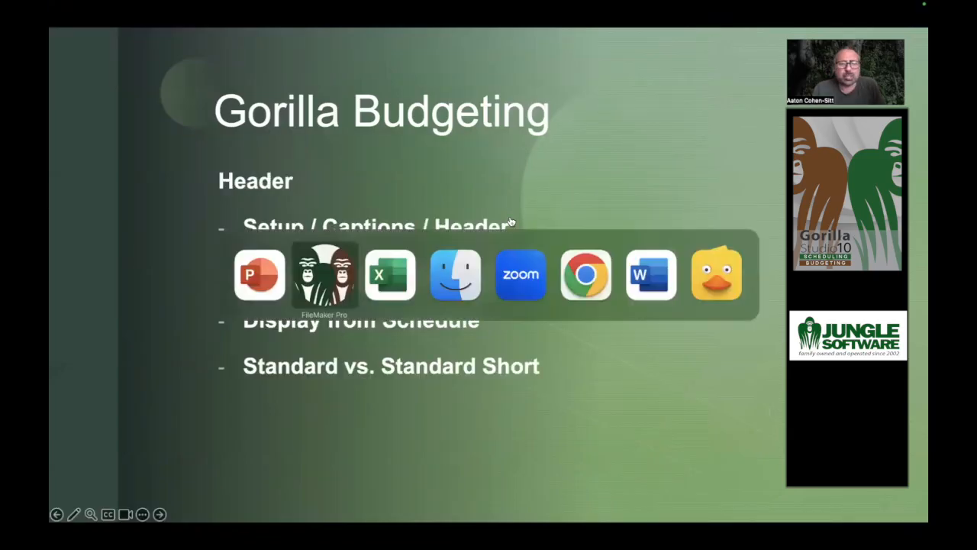
left_click(327, 278)
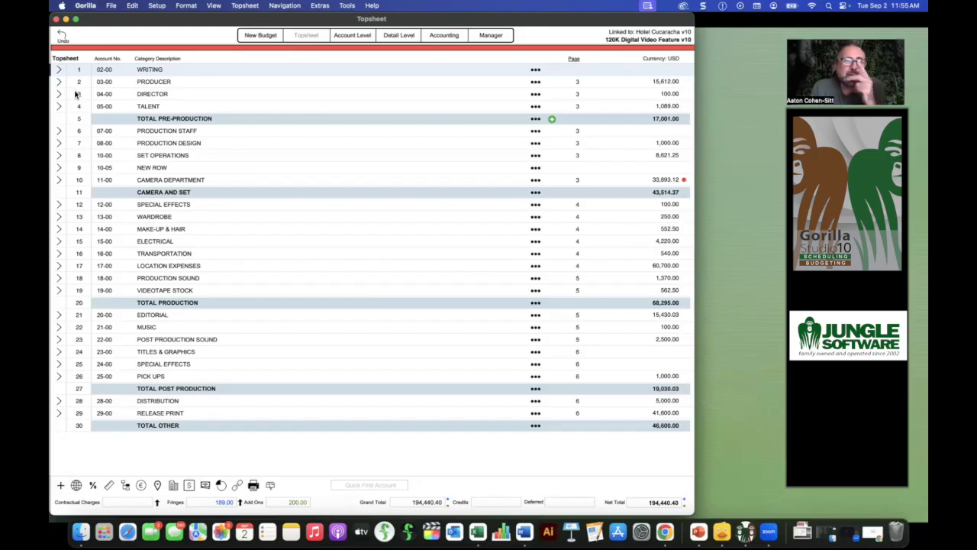
left_click(157, 6)
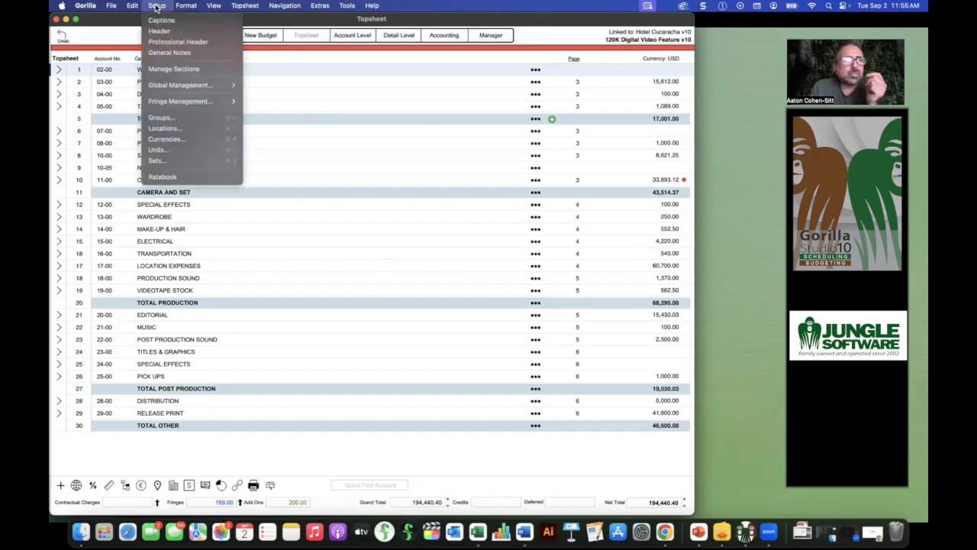
left_click(165, 150)
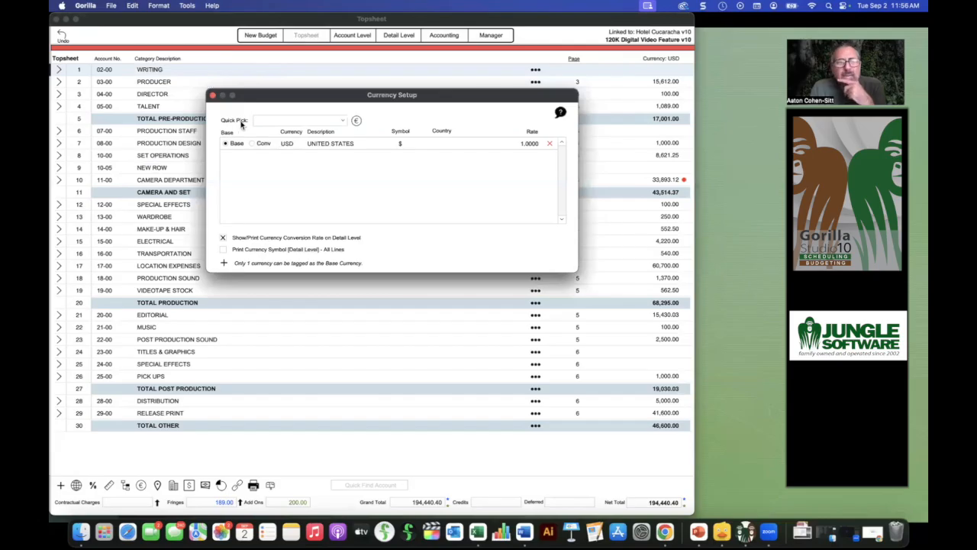
left_click_drag(262, 104, 304, 114)
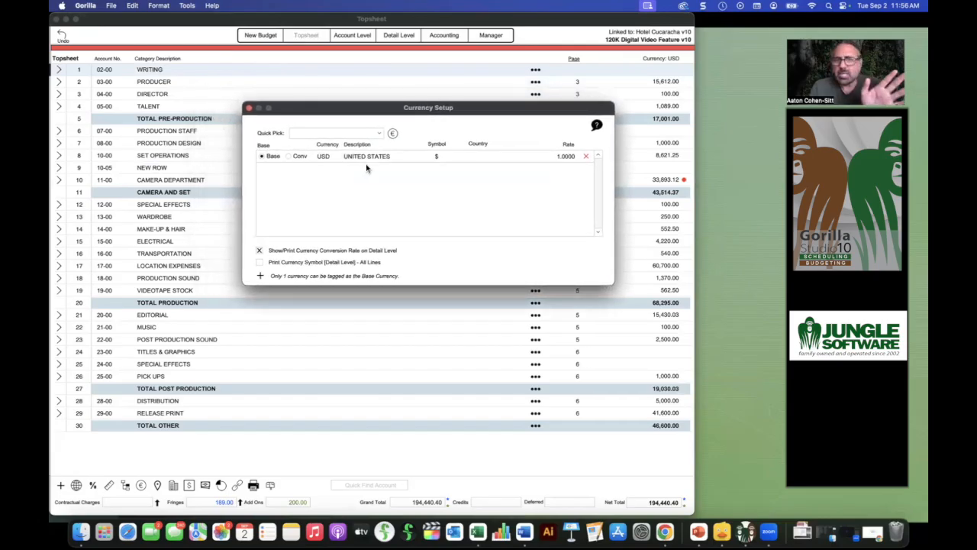
left_click(309, 134)
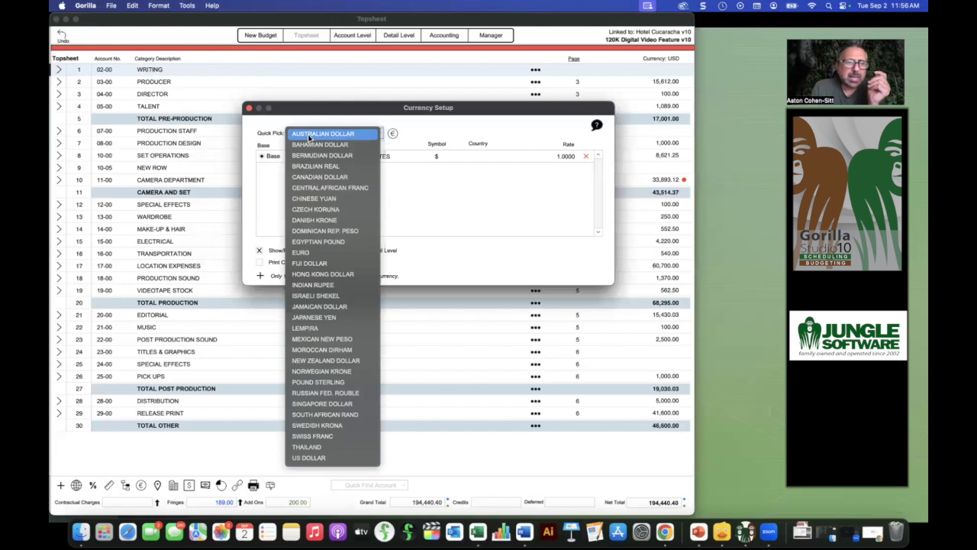
left_click(309, 119)
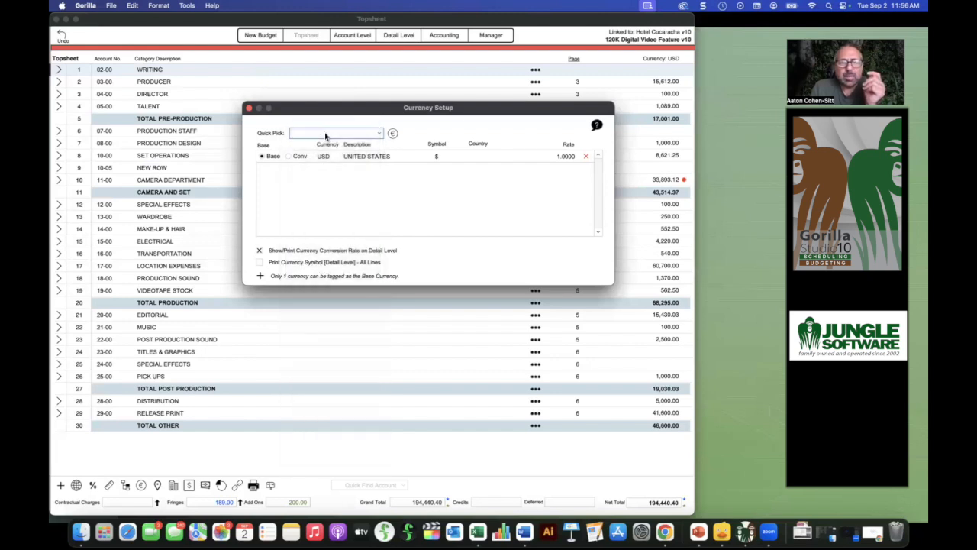
left_click(325, 136)
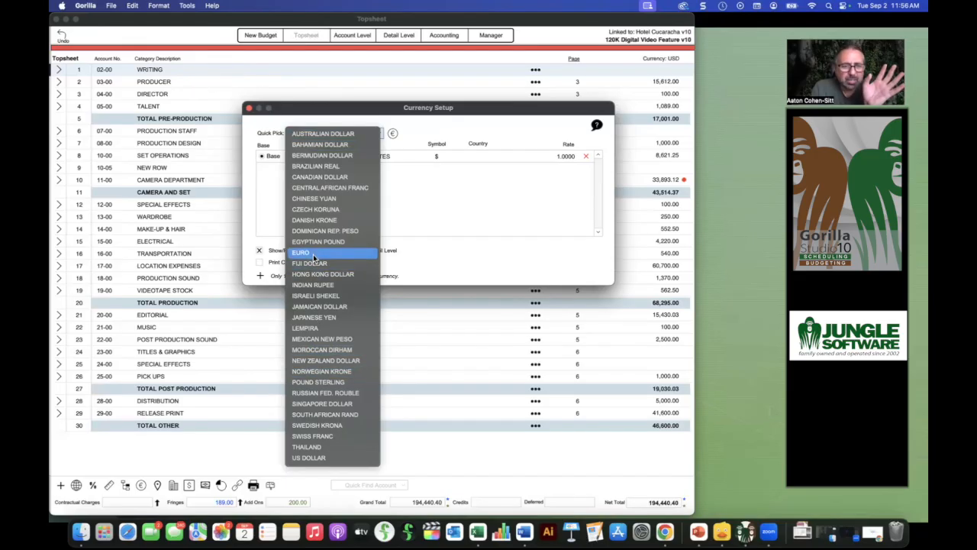
left_click(325, 319)
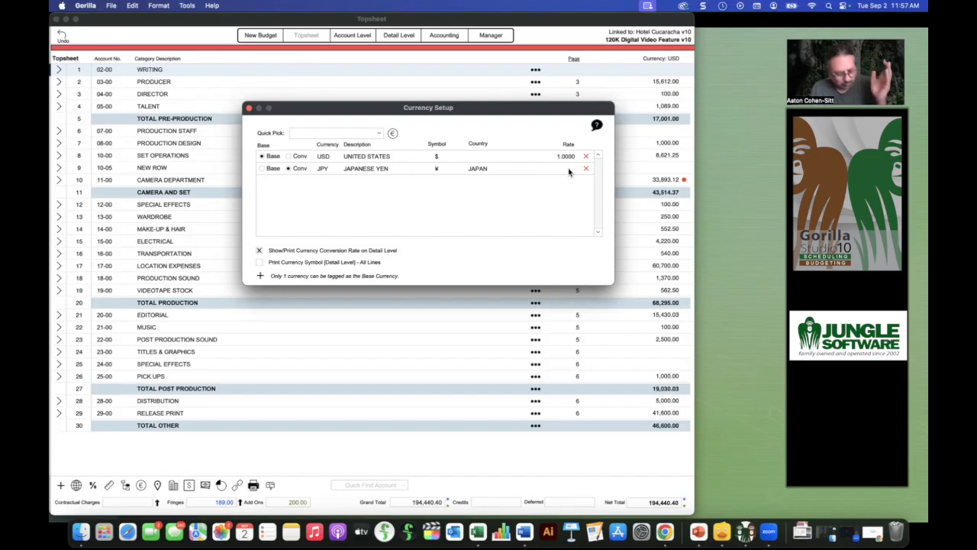
Step: Switch to Safari and search the web for "japanese yen conversion"
key("super+Tab")
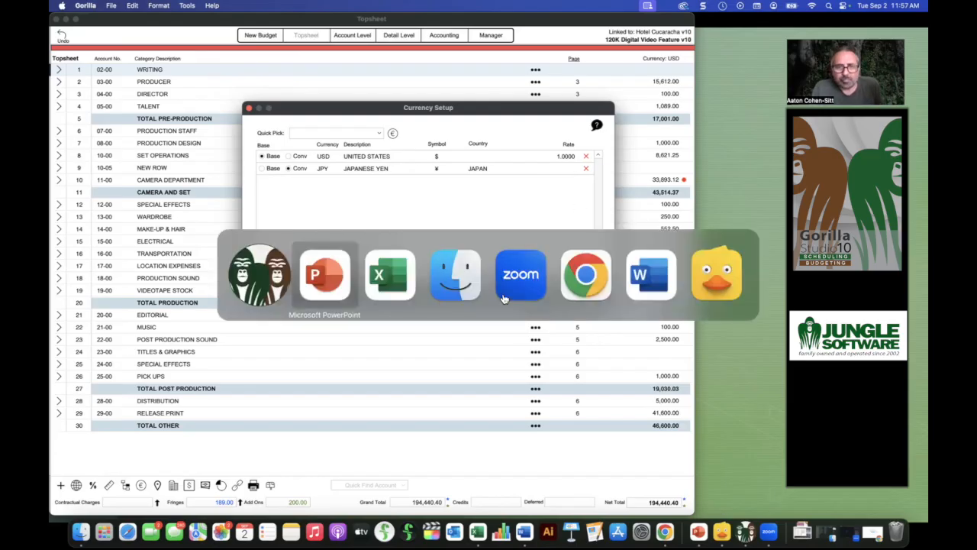
left_click(130, 530)
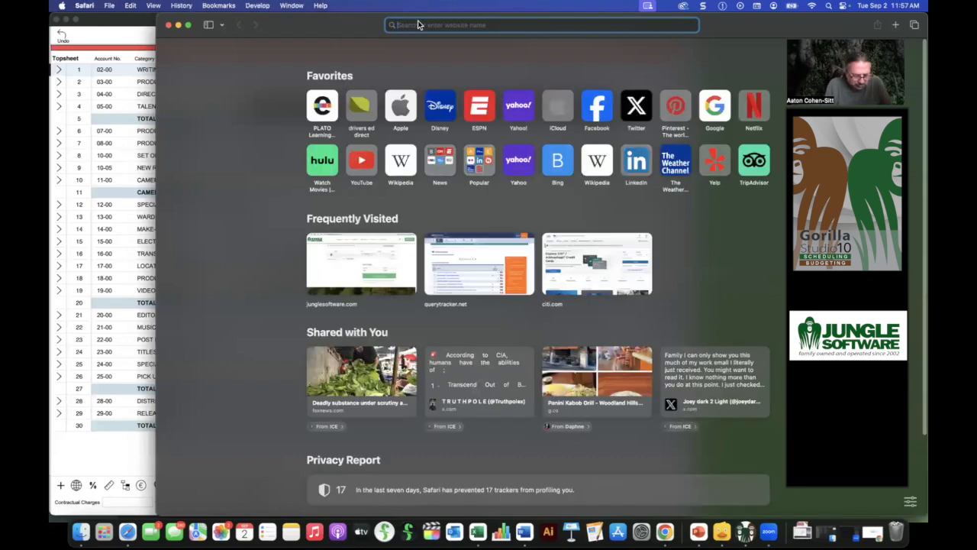
type("currency")
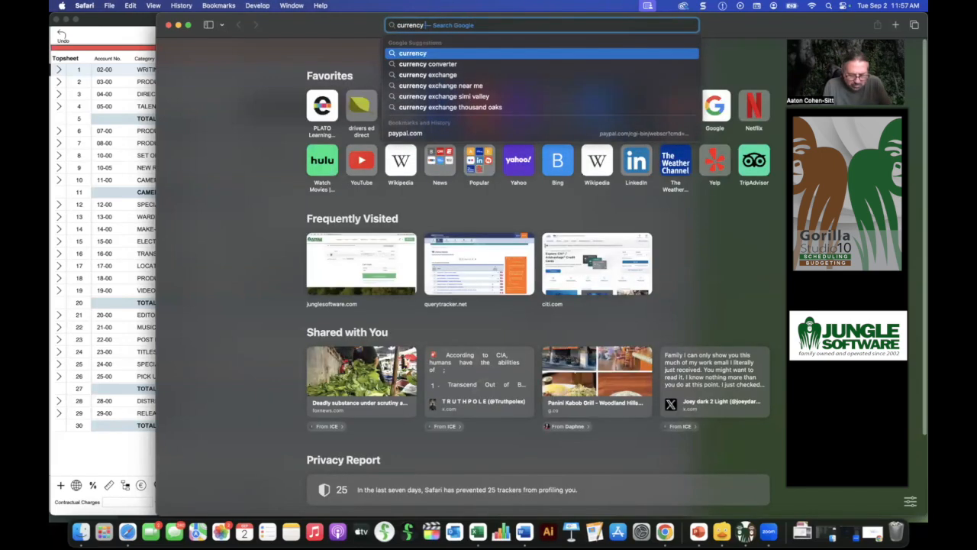
key("BackSpace")
key("BackSpace")
key("BackSpace")
key("BackSpace")
key("BackSpace")
key("BackSpace")
key("BackSpace")
key("BackSpace")
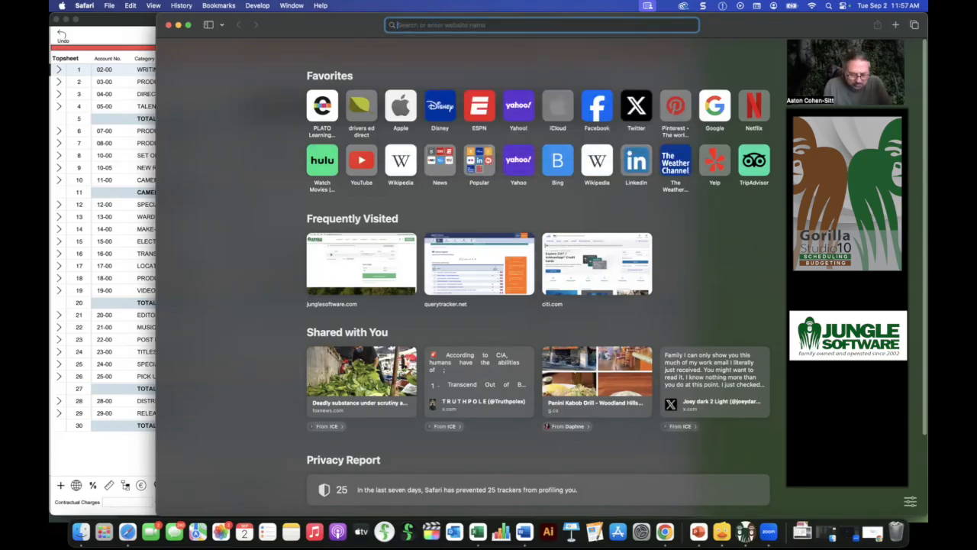
type("japanese yen conversion")
key("Return")
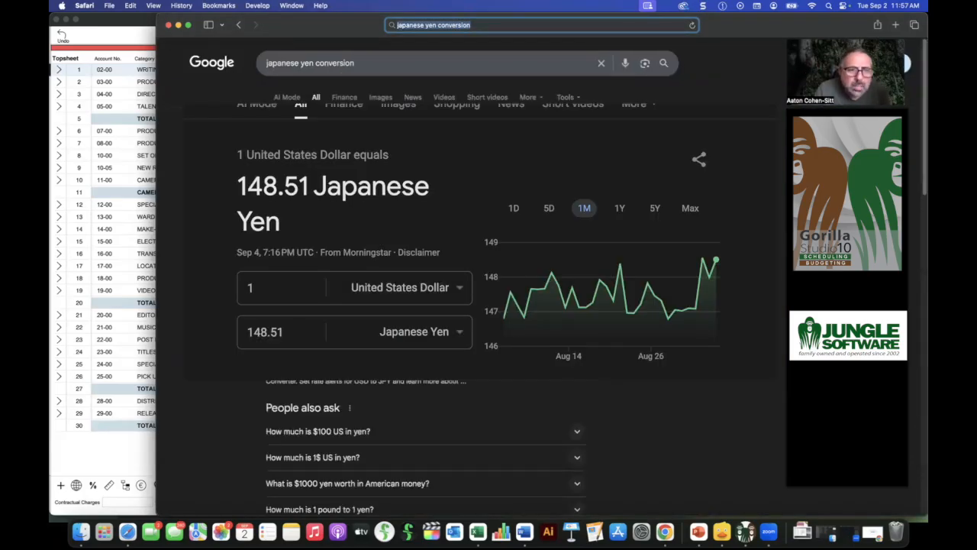
Step: Return to Gorilla, set the Japanese Yen conversion rate to 148.51, and close the currency setup
left_click(287, 214)
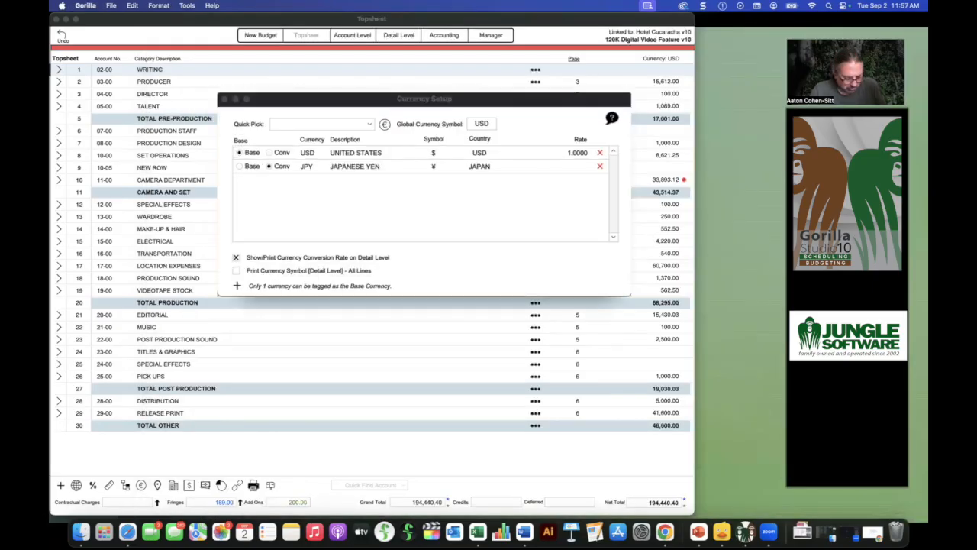
left_click(574, 165)
type("148.51")
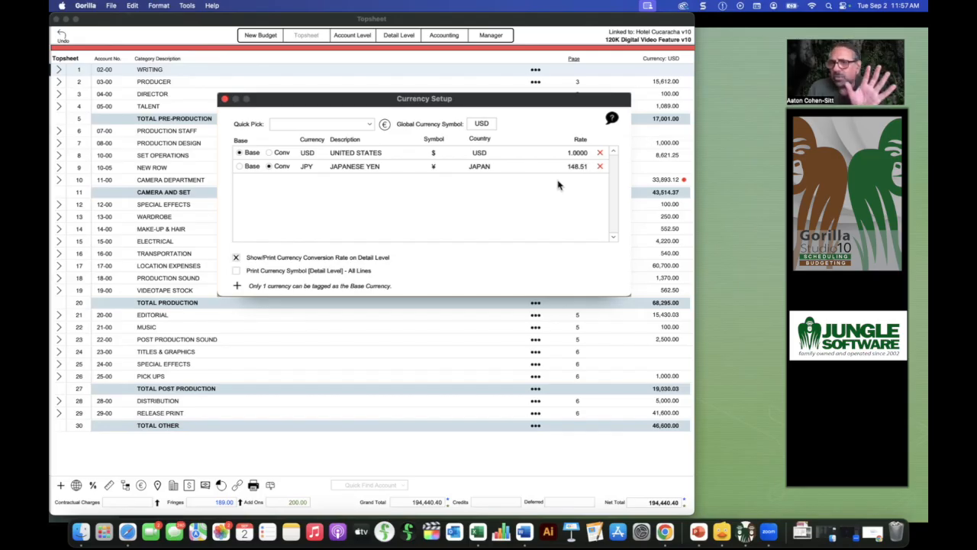
left_click(539, 135)
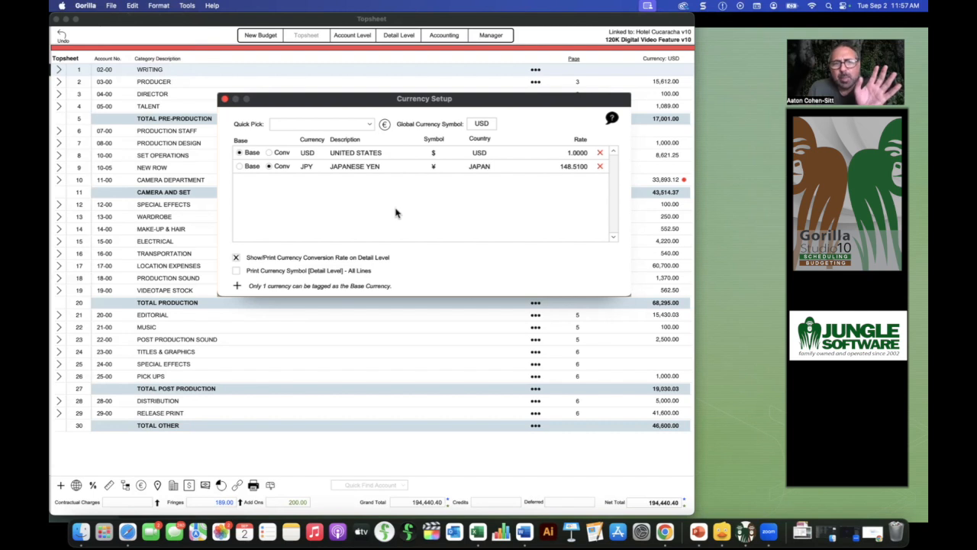
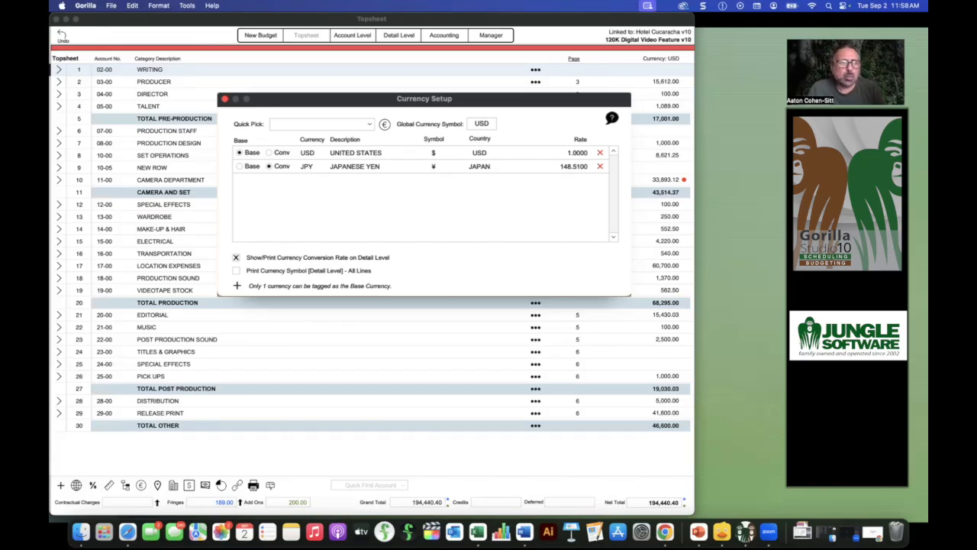
left_click(225, 98)
Step: Assign the Japanese Yen to the Art Department Expendables detail line under 08-00 PRODUCTION DESIGN, and return to the Topsheet
left_click(60, 144)
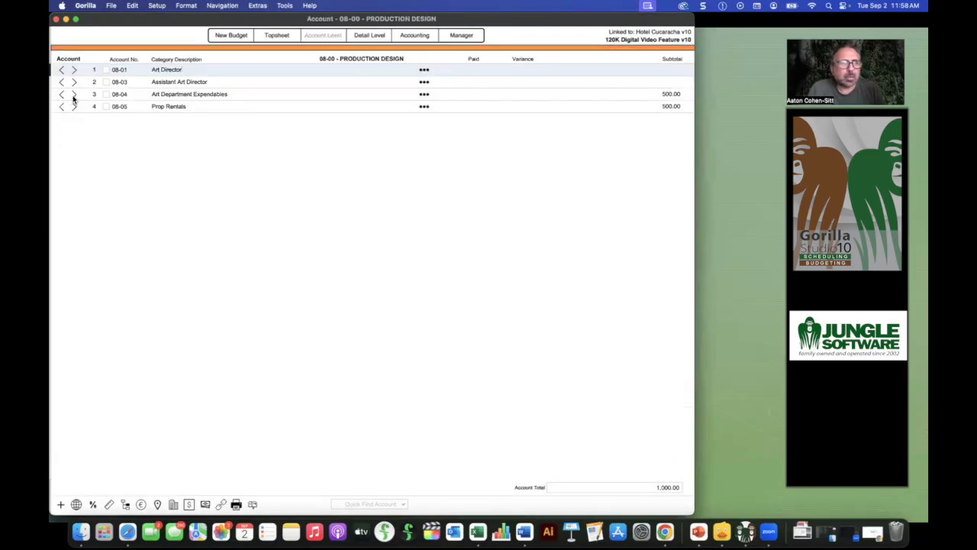
left_click(74, 94)
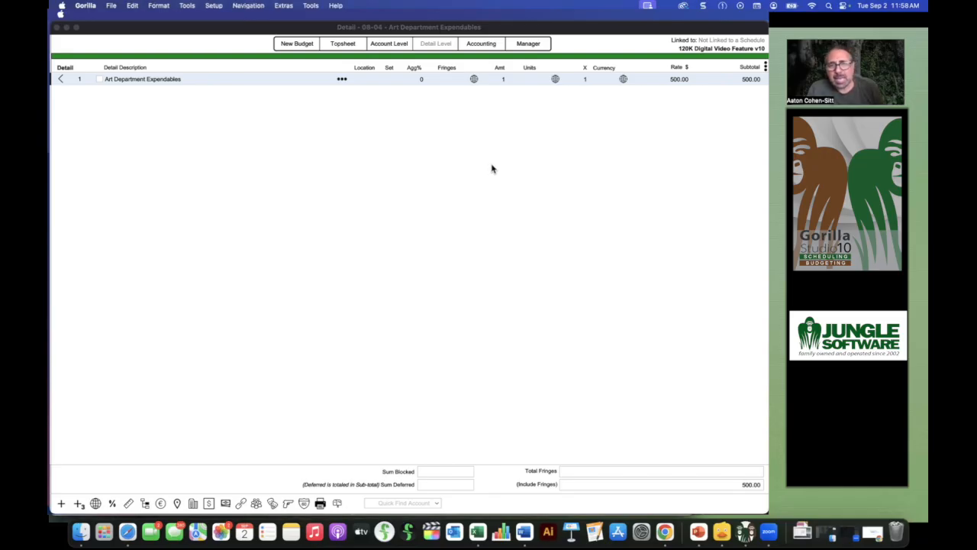
left_click(605, 82)
left_click(605, 82)
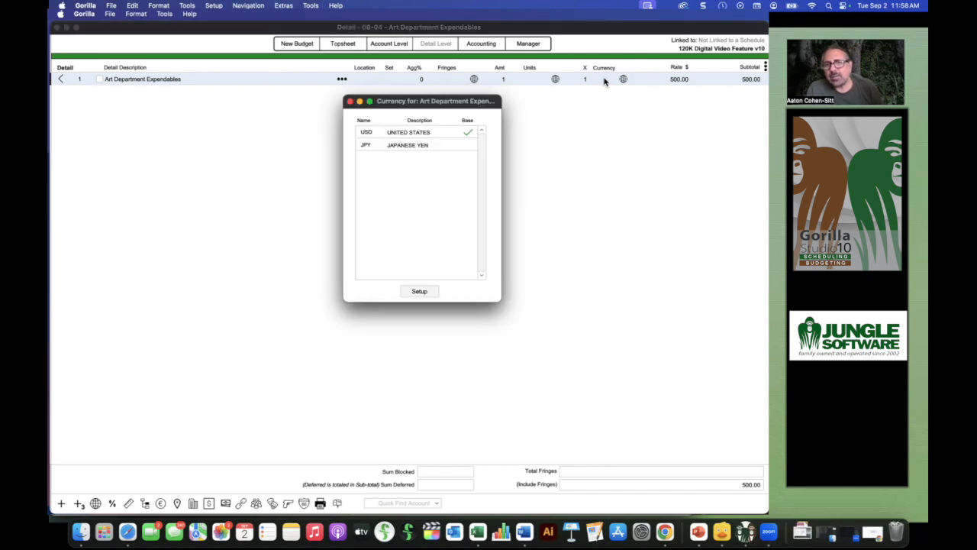
double_click(417, 148)
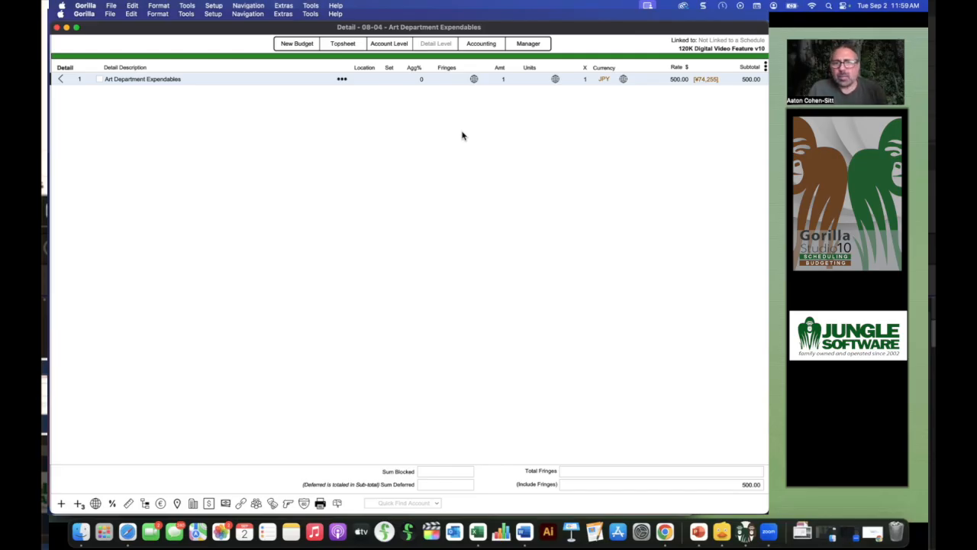
left_click(342, 44)
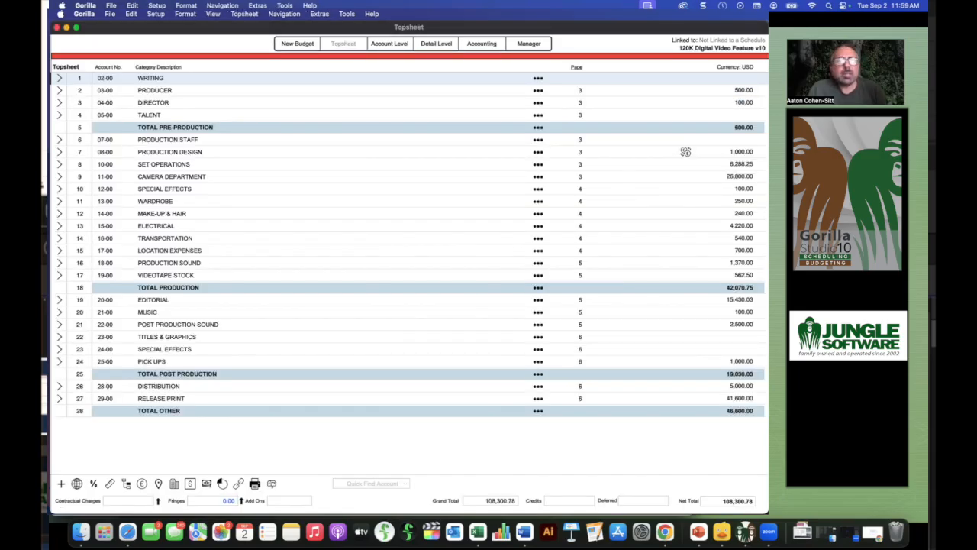
double_click(686, 151)
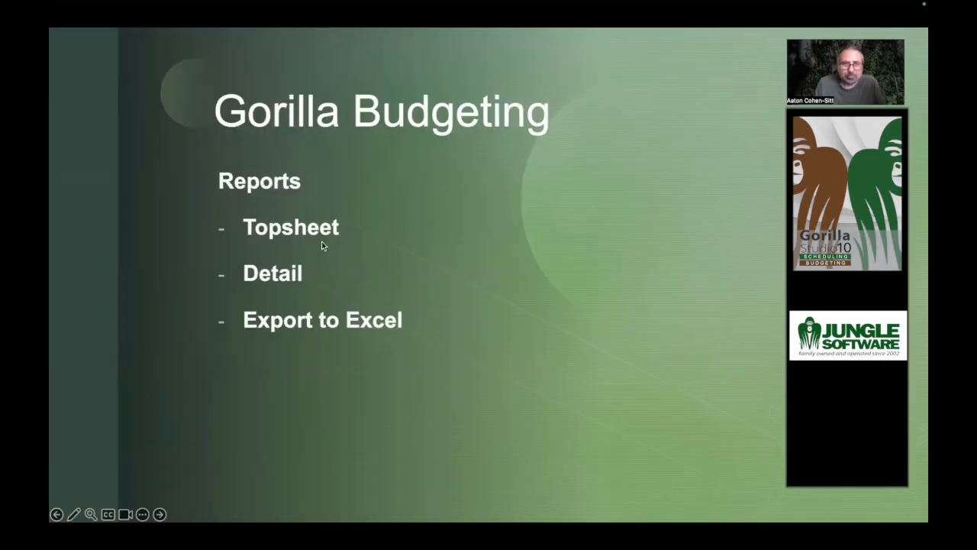
Step: Show the Header slide, switch back to Gorilla and open the budget's company header settings
key("Right")
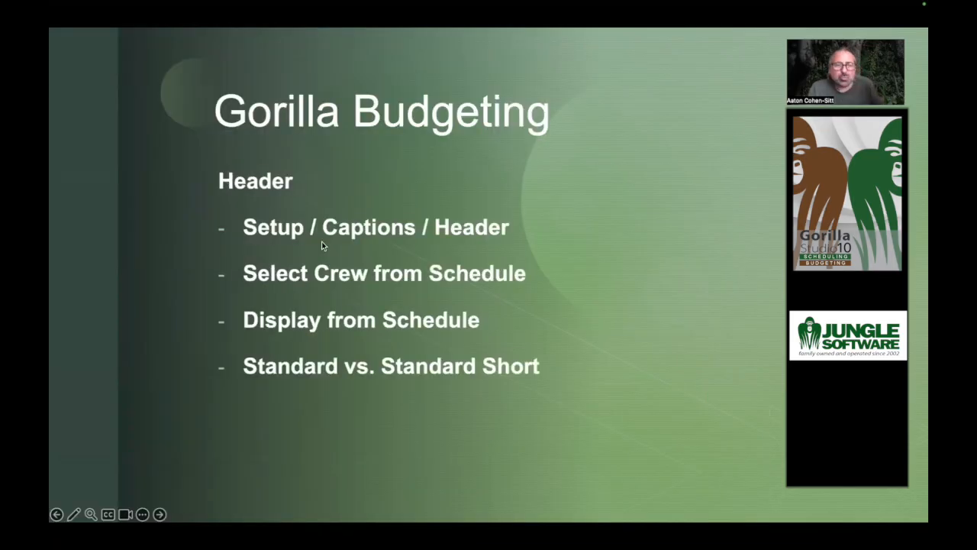
key("super+Tab")
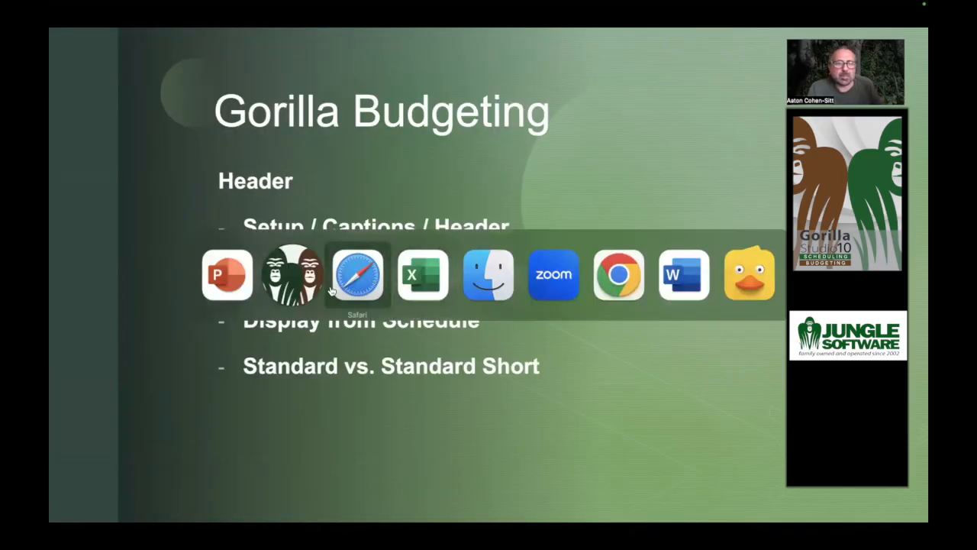
left_click(297, 277)
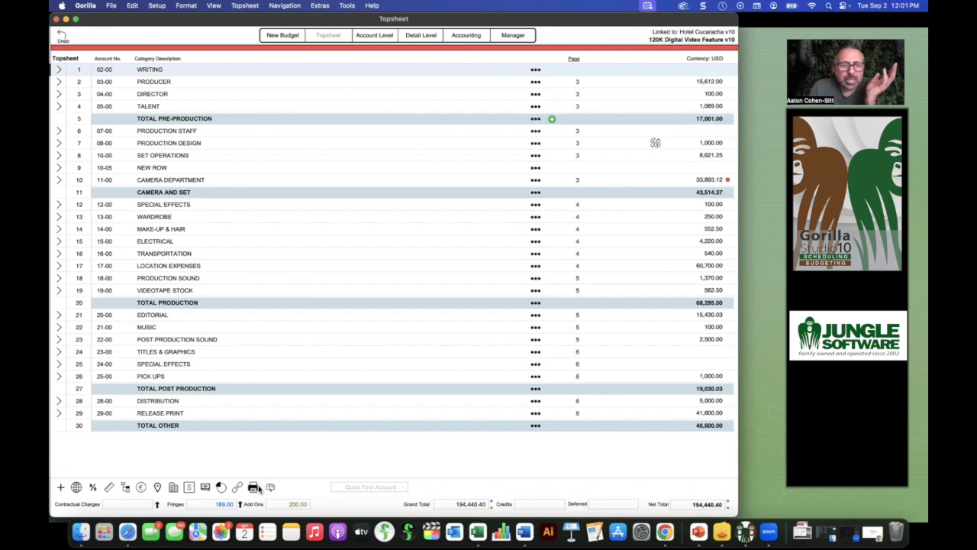
left_click(321, 6)
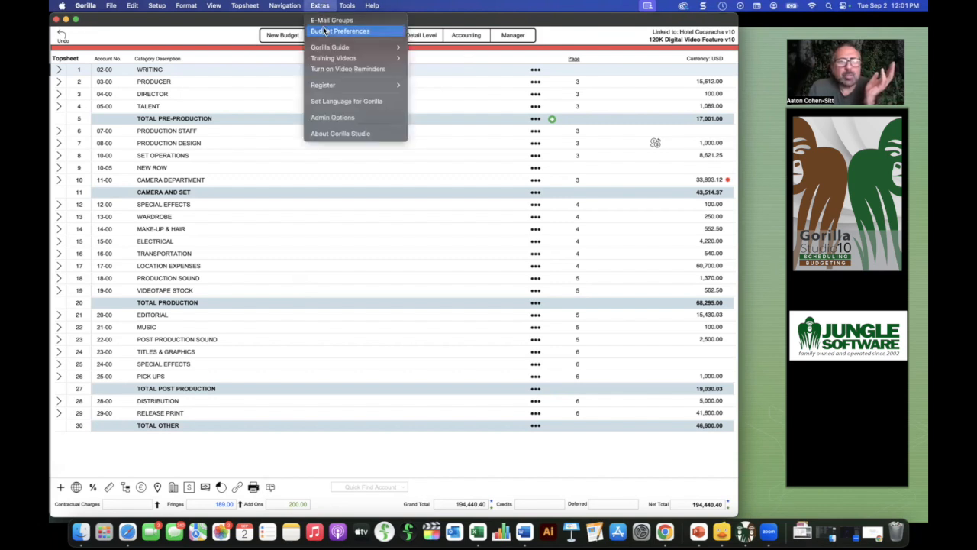
mouse_move(157, 6)
left_click(157, 32)
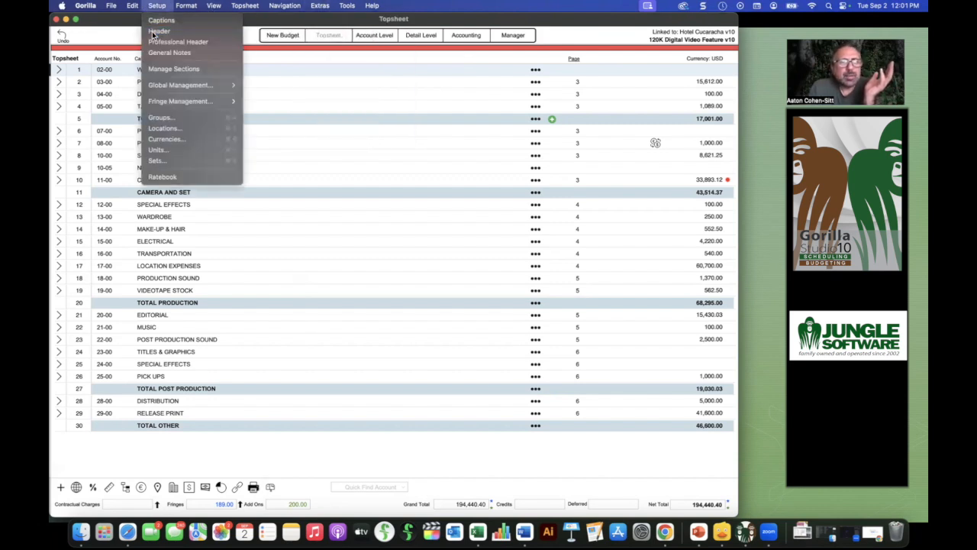
left_click_drag(334, 69, 383, 79)
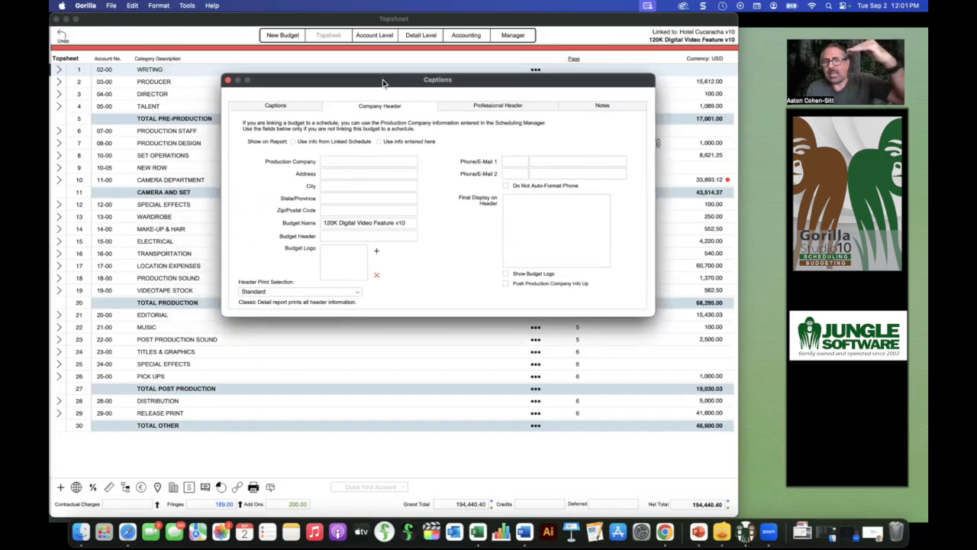
Step: Fill the first Left Side caption for budget reports with the Director from the linked schedule's crew list
left_click(306, 107)
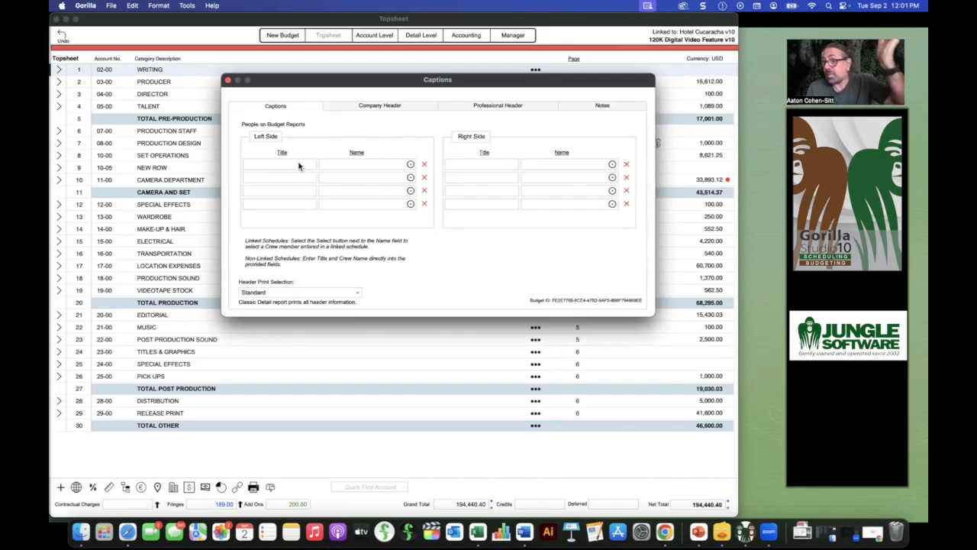
left_click(411, 165)
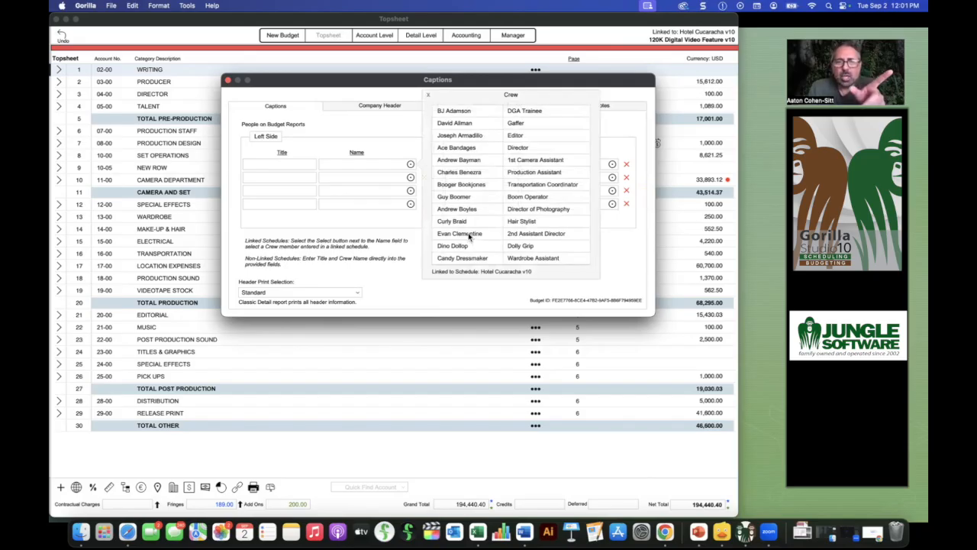
scroll(469, 236, "down", 2)
scroll(471, 222, "up", 2)
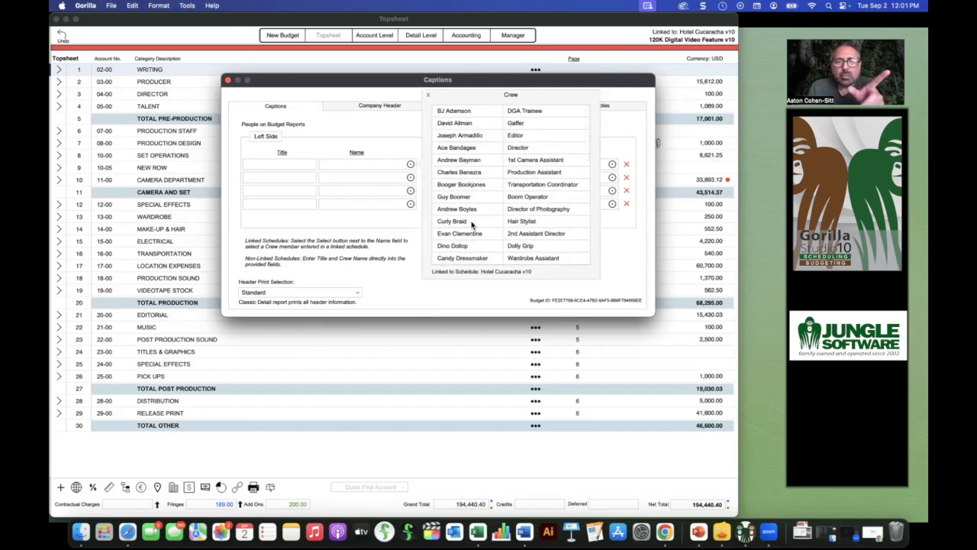
left_click(459, 155)
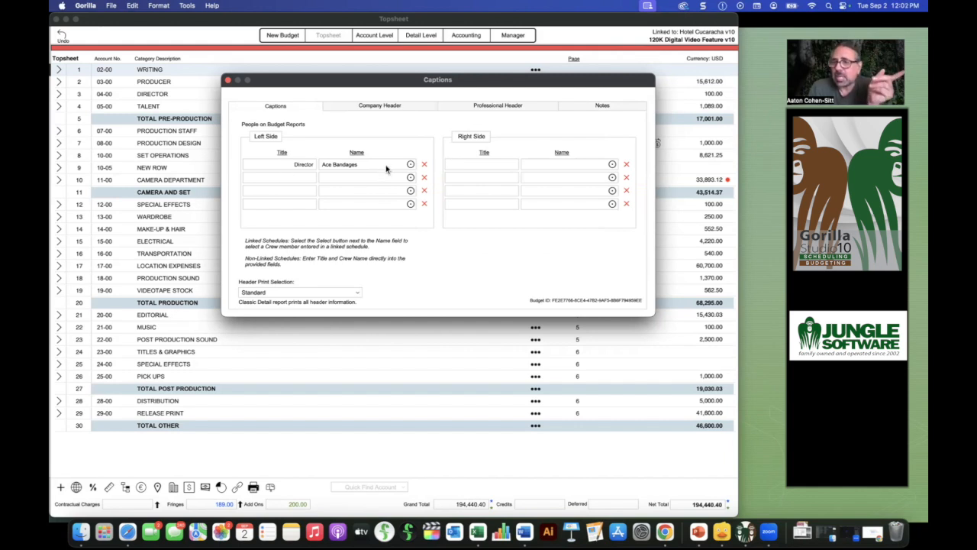
Step: Fill the first Right Side caption for budget reports with the Producer from the linked schedule's crew list
left_click(611, 164)
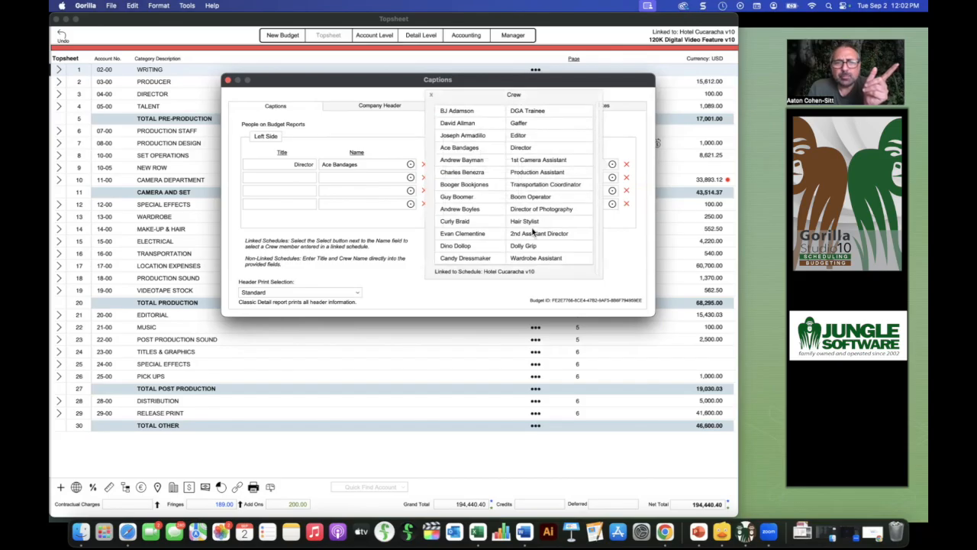
scroll(460, 246, "down", 5)
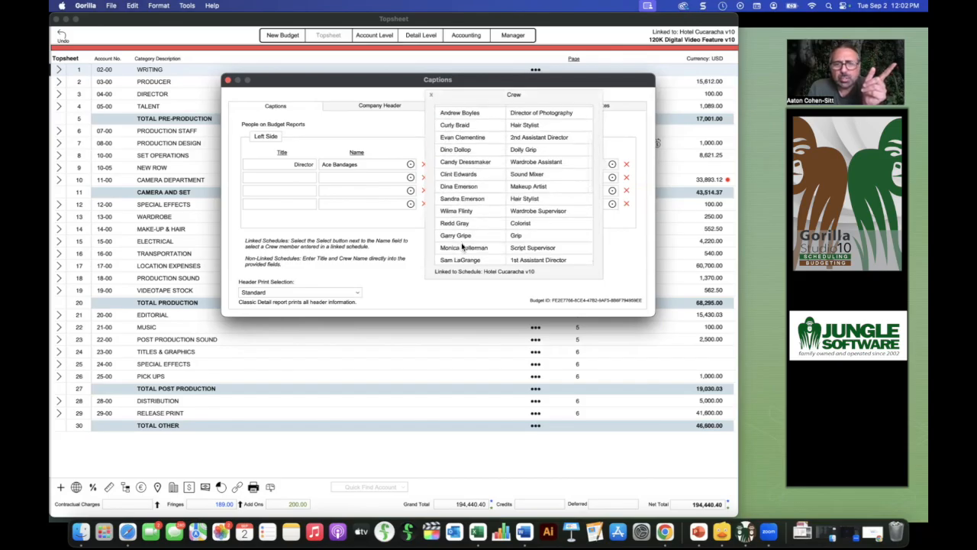
scroll(461, 246, "down", 8)
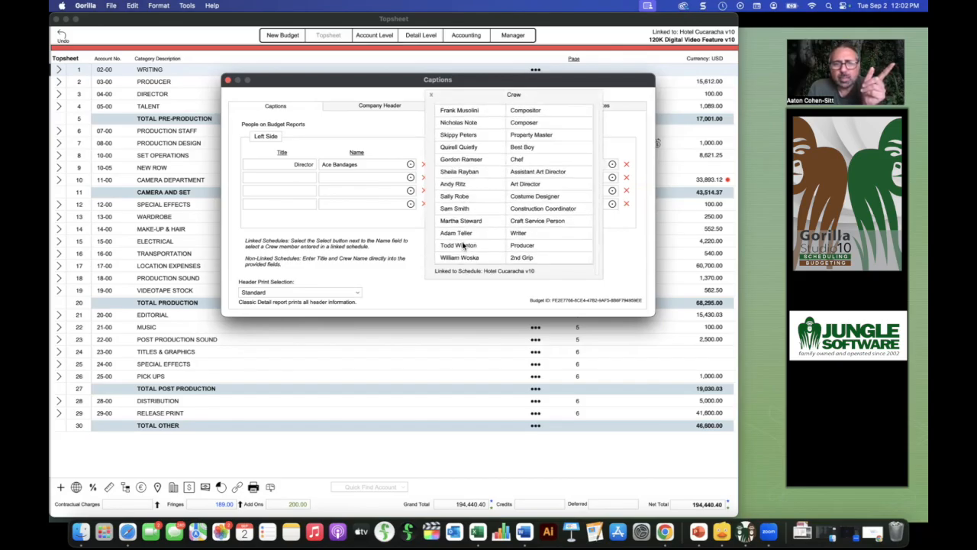
left_click(460, 247)
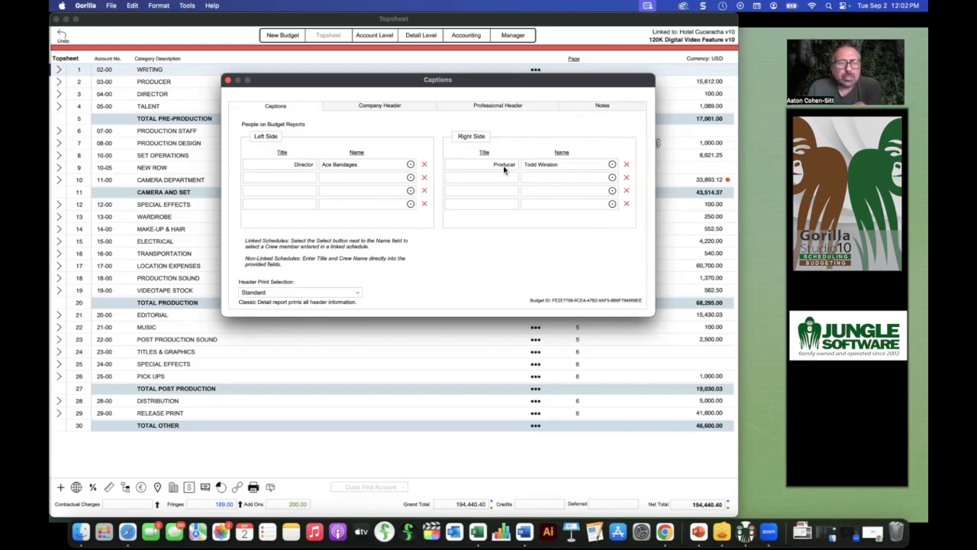
Step: Set the company header to use info from the linked schedule on reports, and close the captions settings
left_click(377, 106)
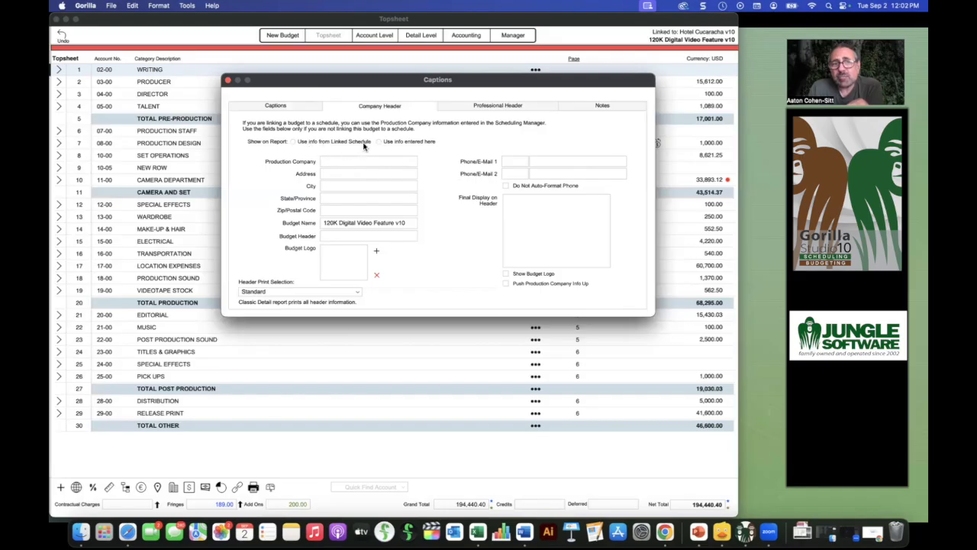
left_click(293, 142)
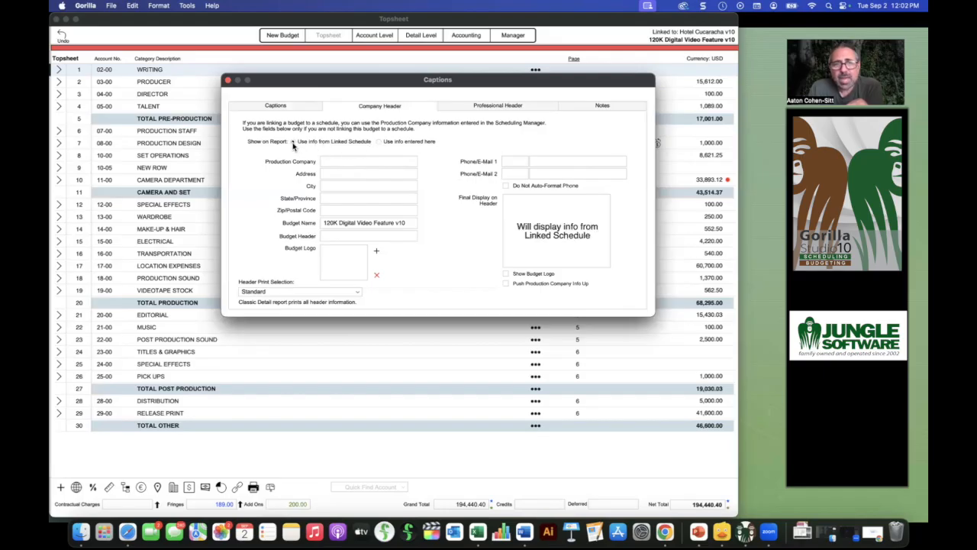
left_click(228, 81)
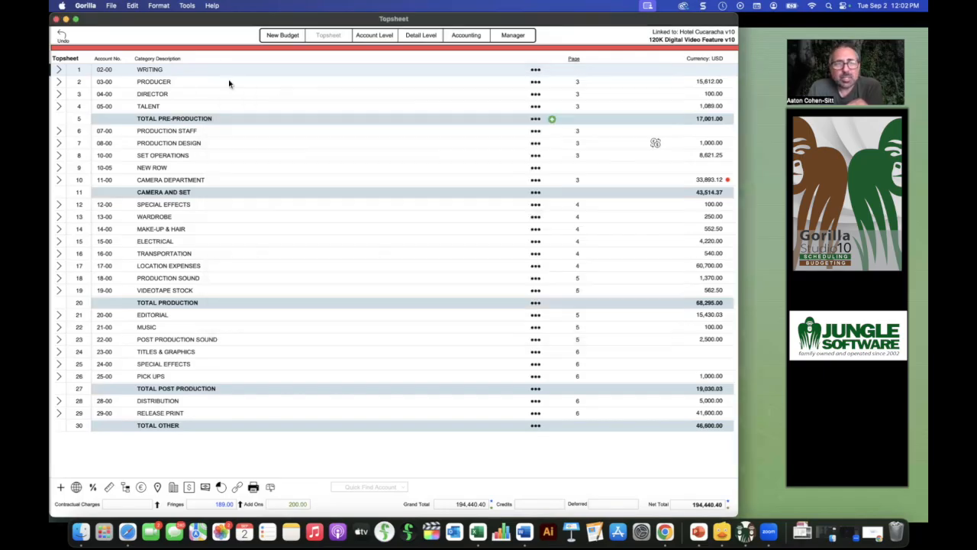
Step: Preview the Topsheet report to check its header and captions, and close the preview
left_click(255, 487)
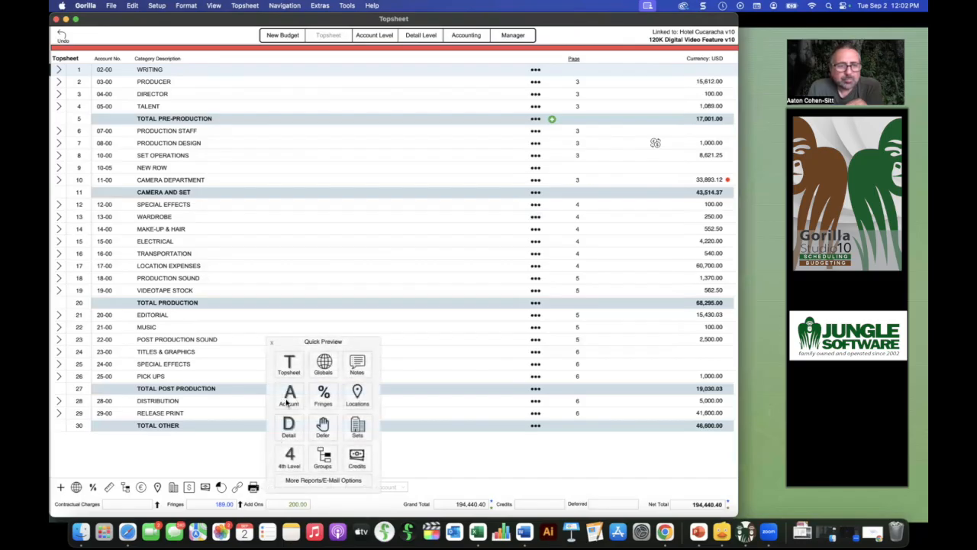
left_click(281, 369)
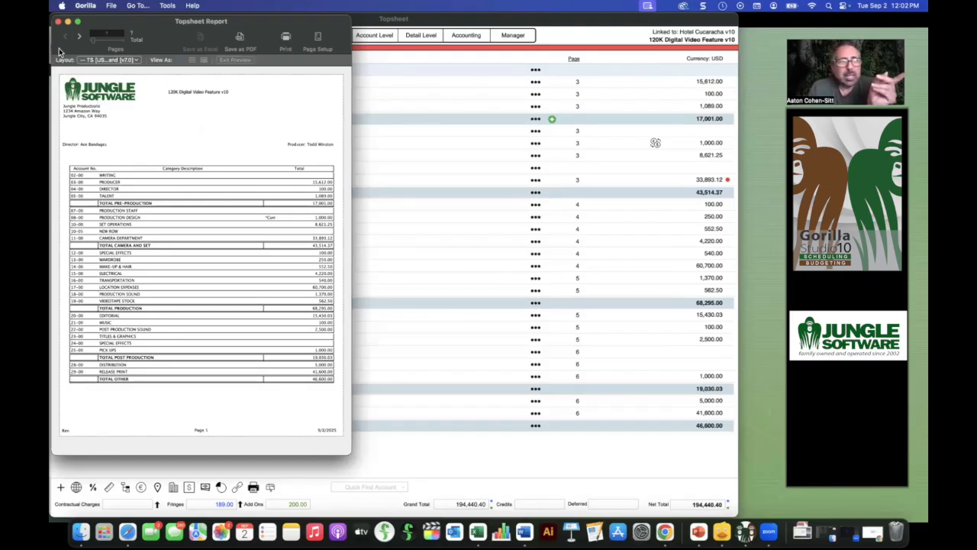
left_click(57, 22)
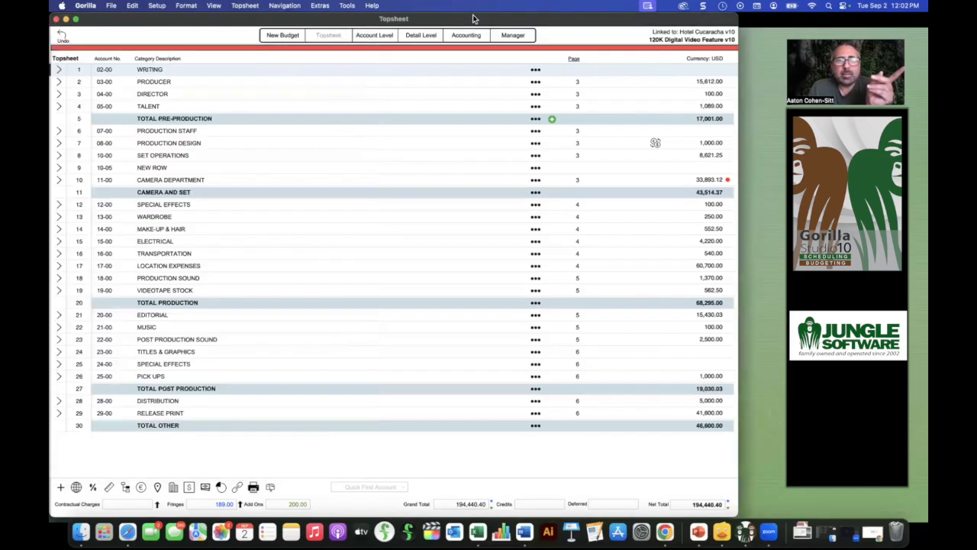
Step: Examine the logo and report header setup of the Hotel Cucaracha v10 schedule from the Project Manager, and close it
left_click(514, 35)
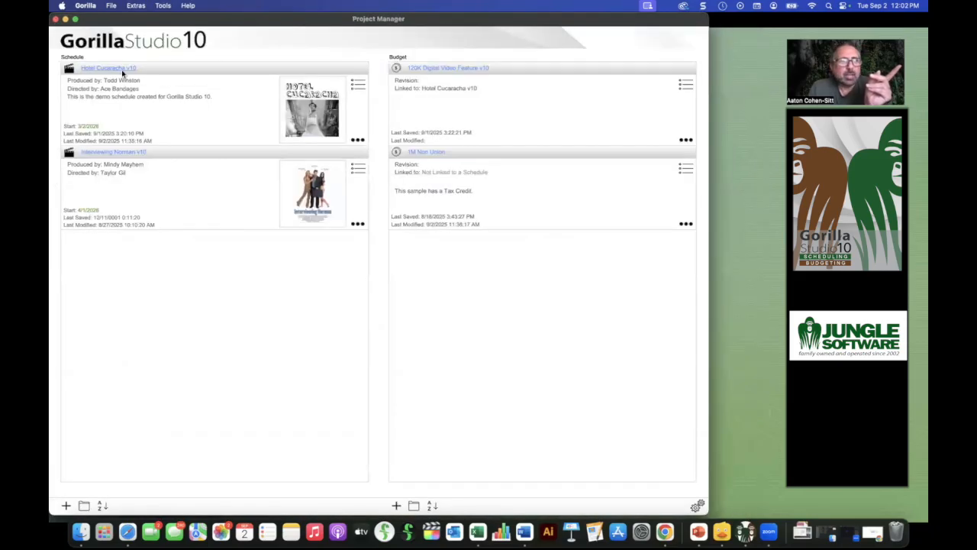
left_click(359, 140)
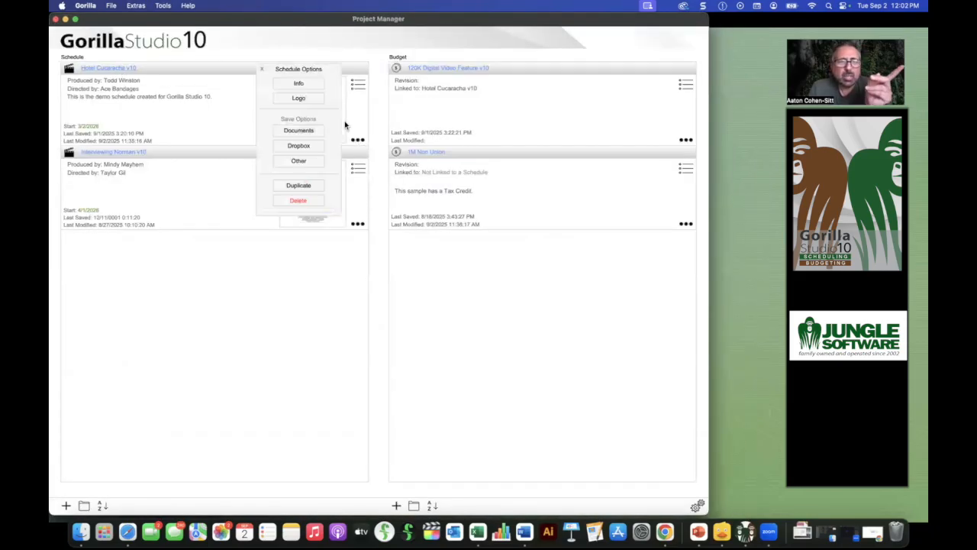
left_click(299, 97)
left_click(61, 30)
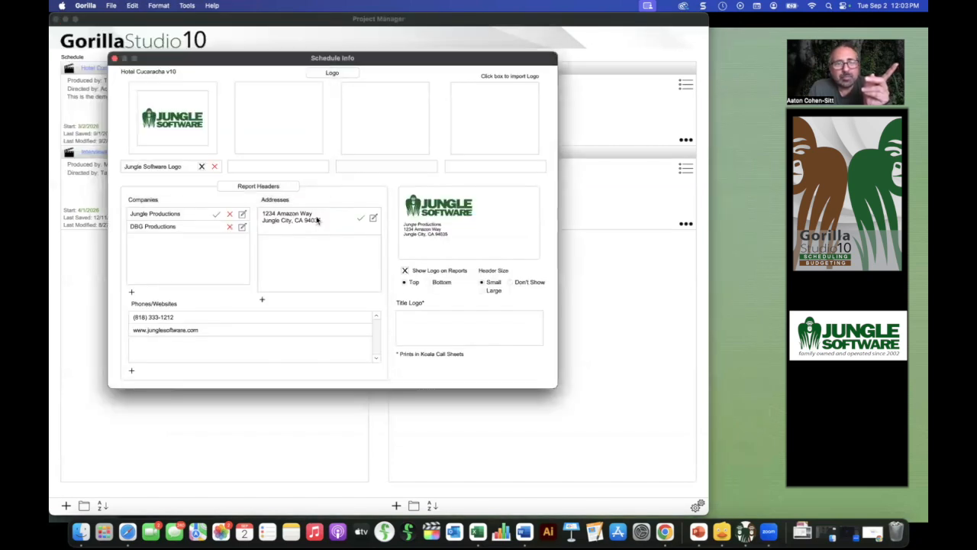
left_click_drag(254, 64, 297, 69)
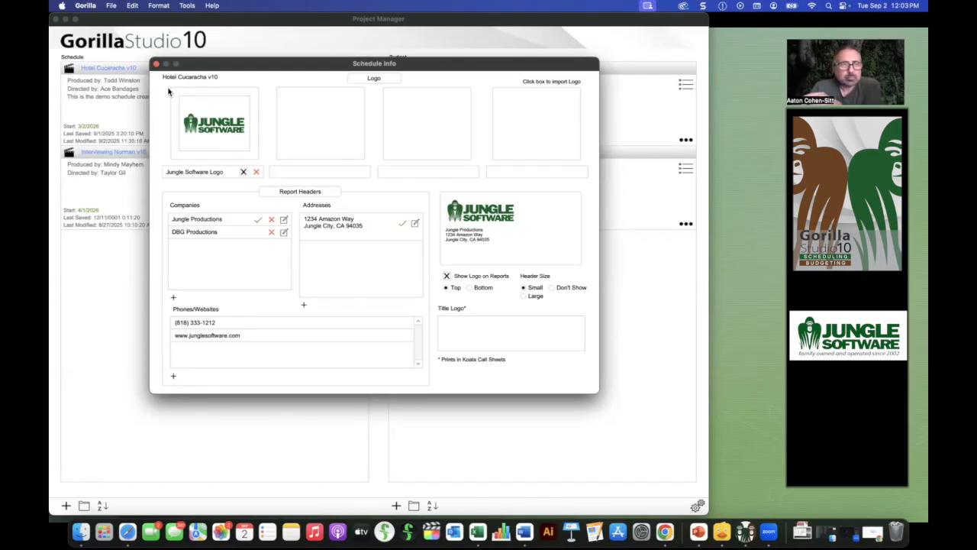
left_click(157, 65)
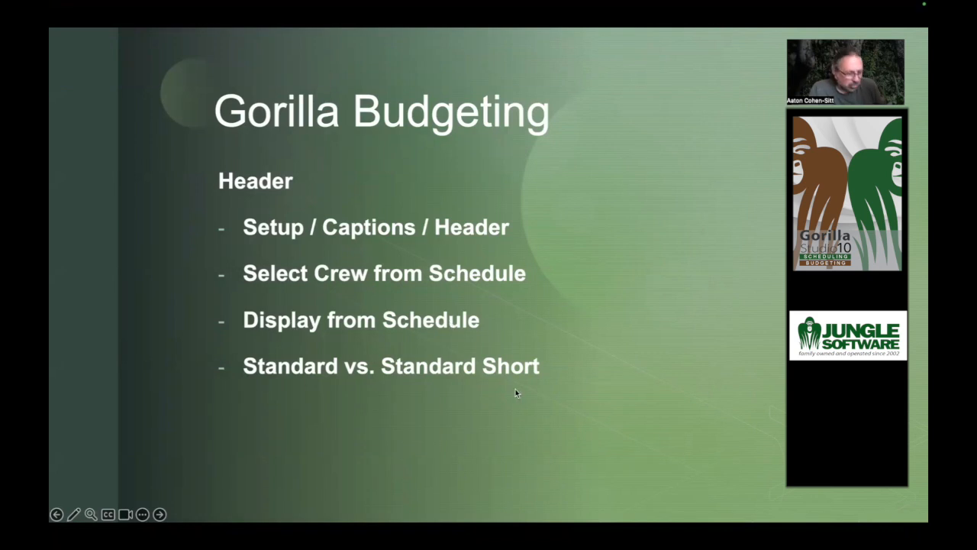
Step: Return to Gorilla, open the 120K Digital Video Feature v10 budget and bring up its company header settings
key("super+Tab")
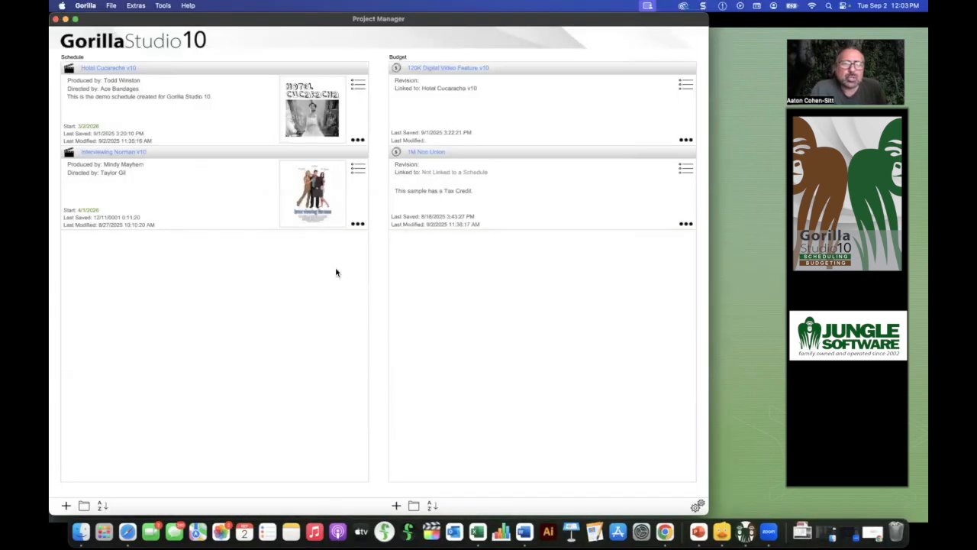
left_click(448, 71)
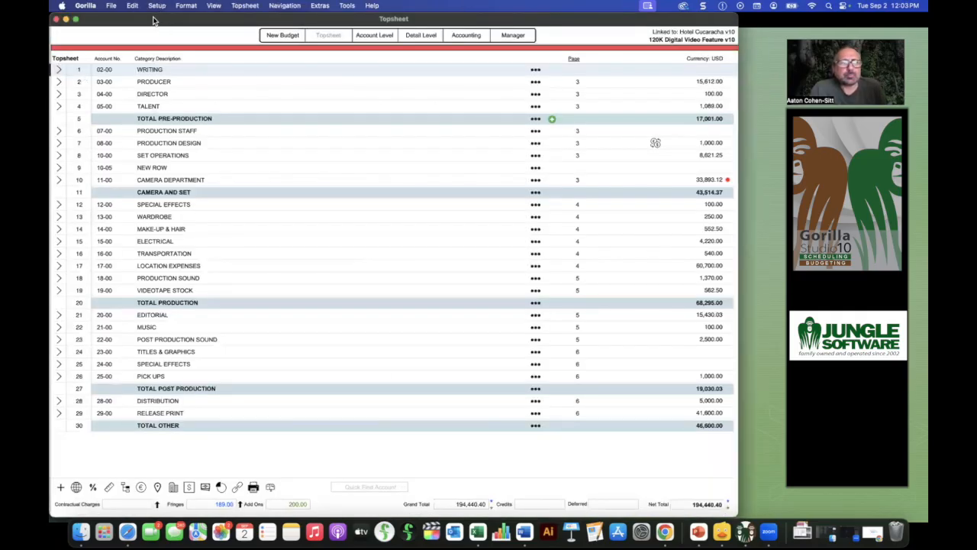
left_click(158, 6)
left_click(163, 31)
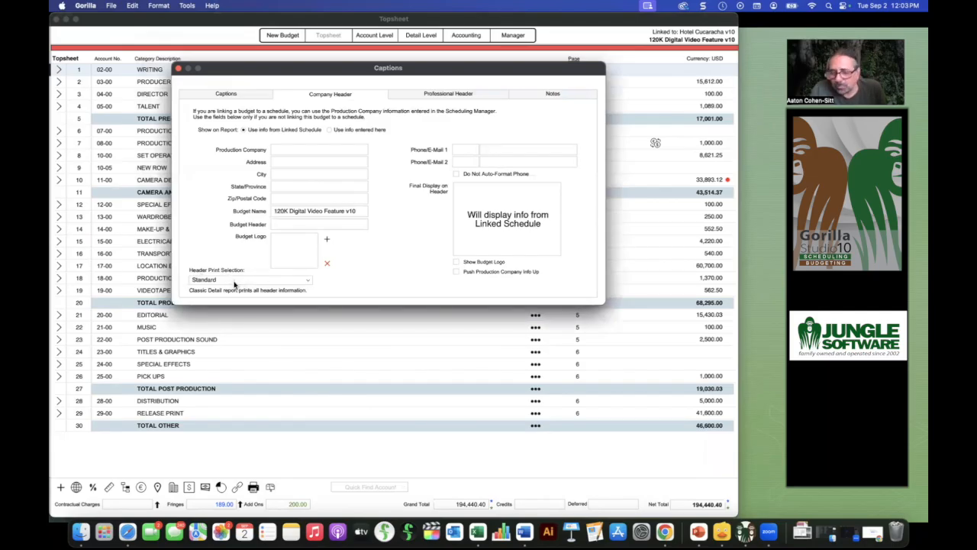
Step: Examine the Header Print Selection options, the Professional Header fields and the budget's captions, and close the settings
left_click(235, 281)
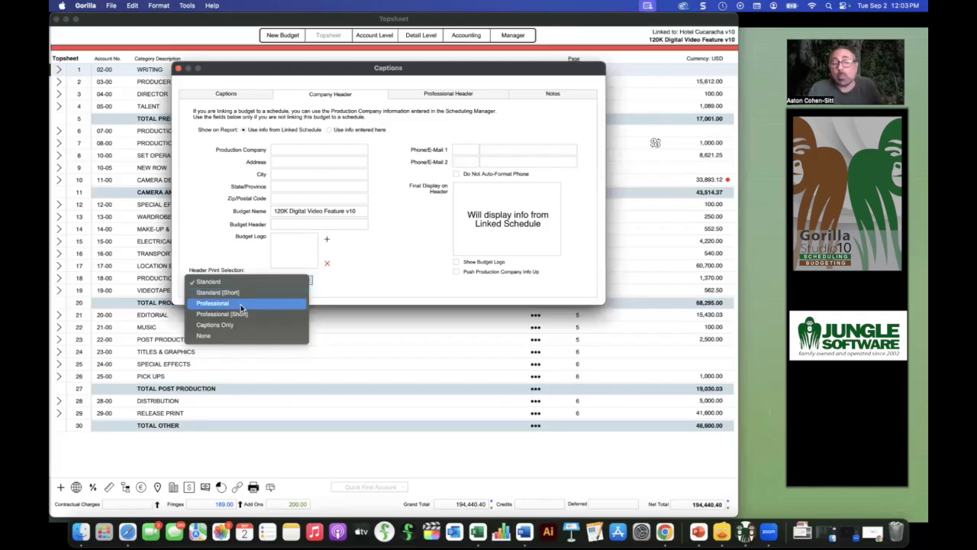
left_click(413, 297)
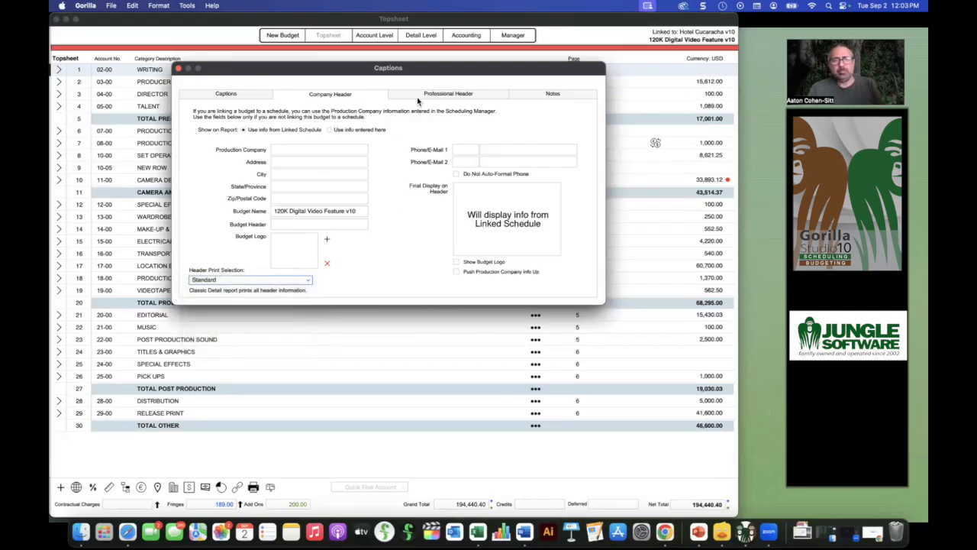
left_click(420, 94)
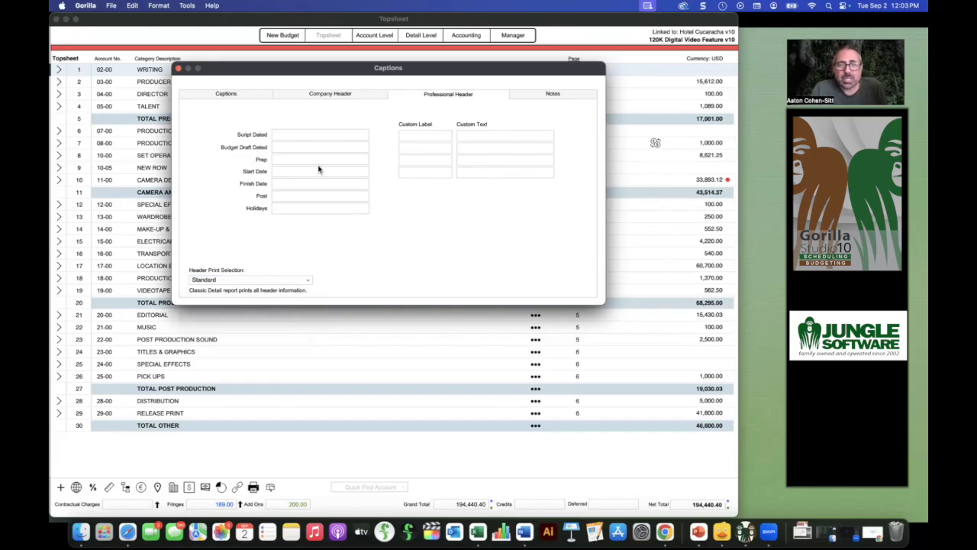
left_click(249, 281)
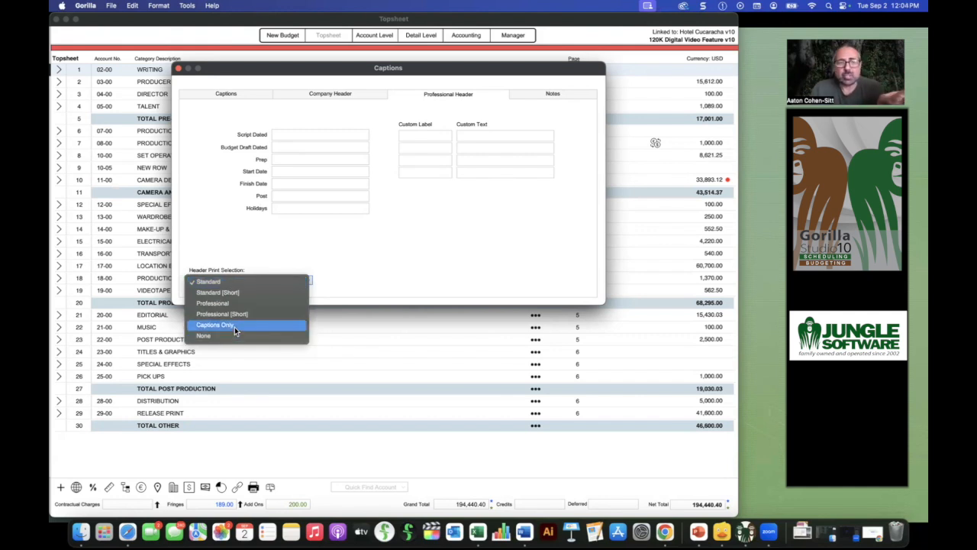
left_click(240, 113)
left_click(242, 97)
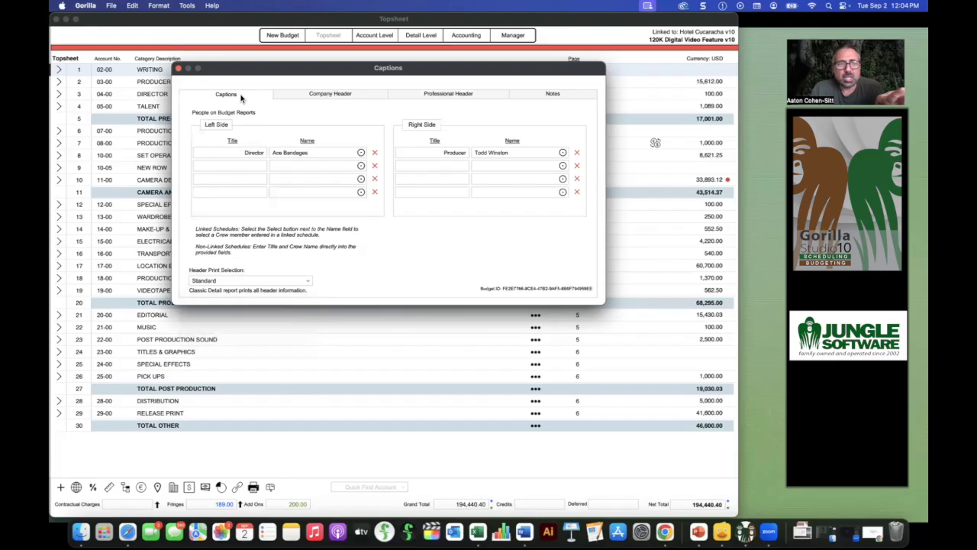
left_click(219, 282)
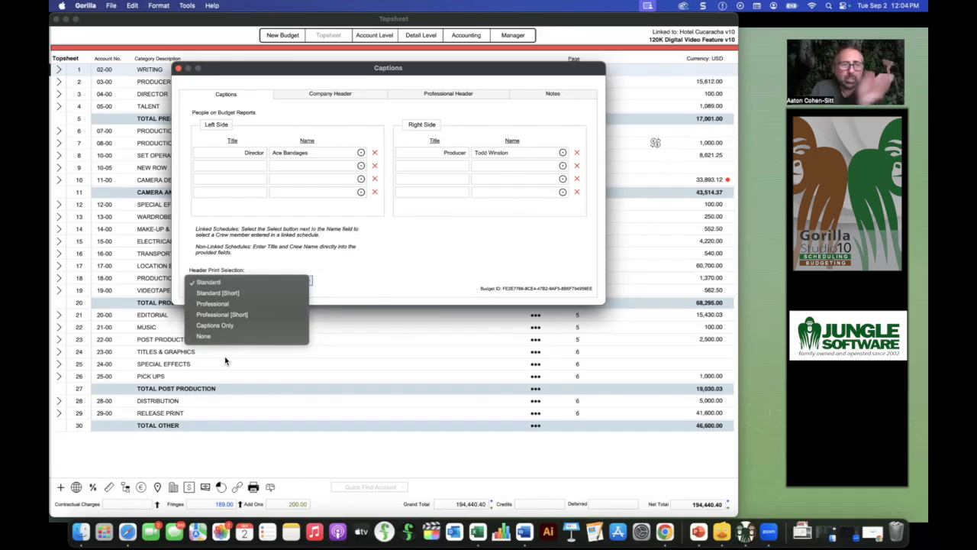
left_click(503, 269)
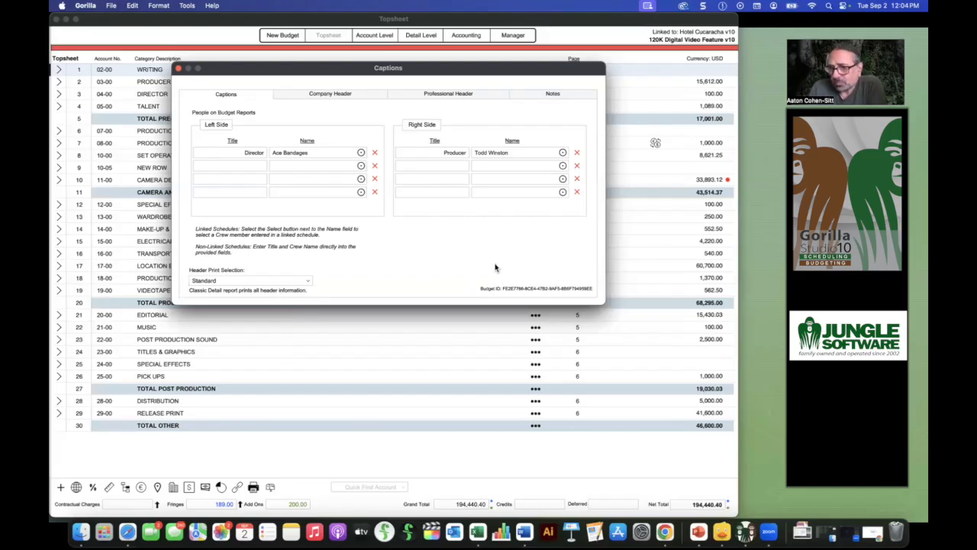
left_click(180, 70)
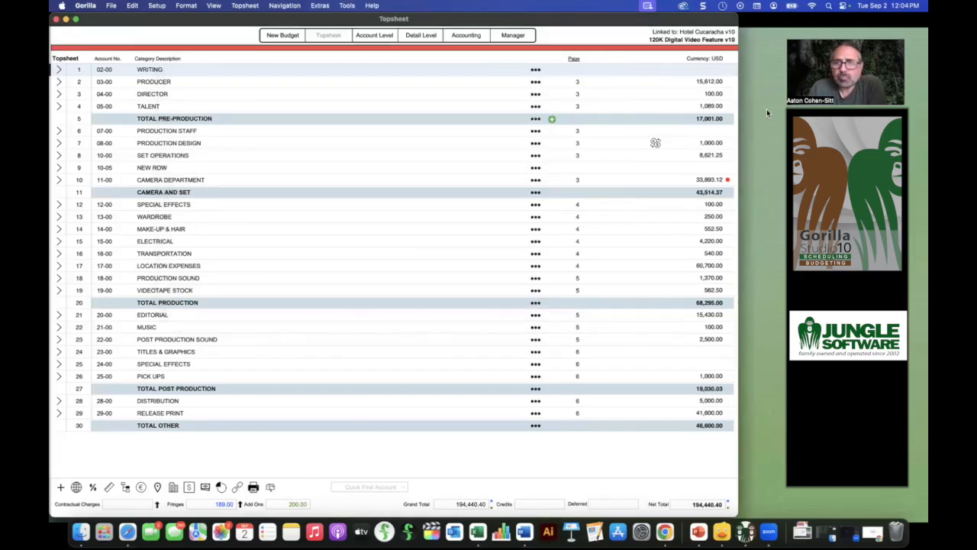
Step: Show the Reports slide, switch back to Gorilla and look over the Quick Preview report choices
left_click(767, 110)
left_click(554, 183)
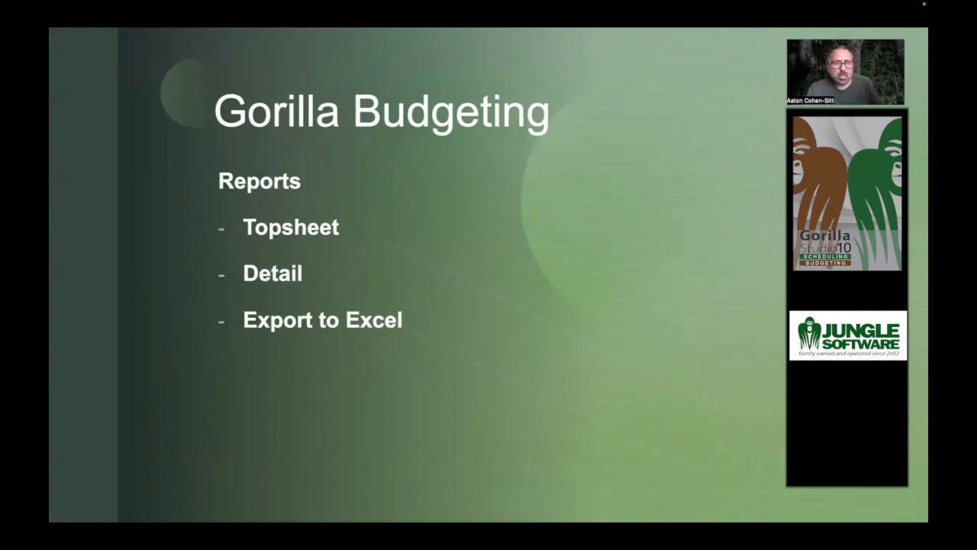
key("super+Tab")
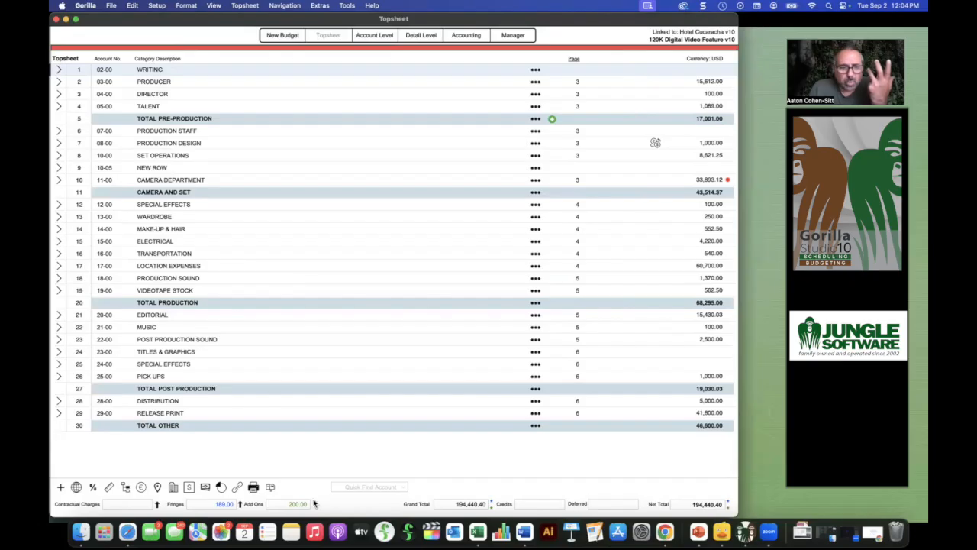
left_click(254, 487)
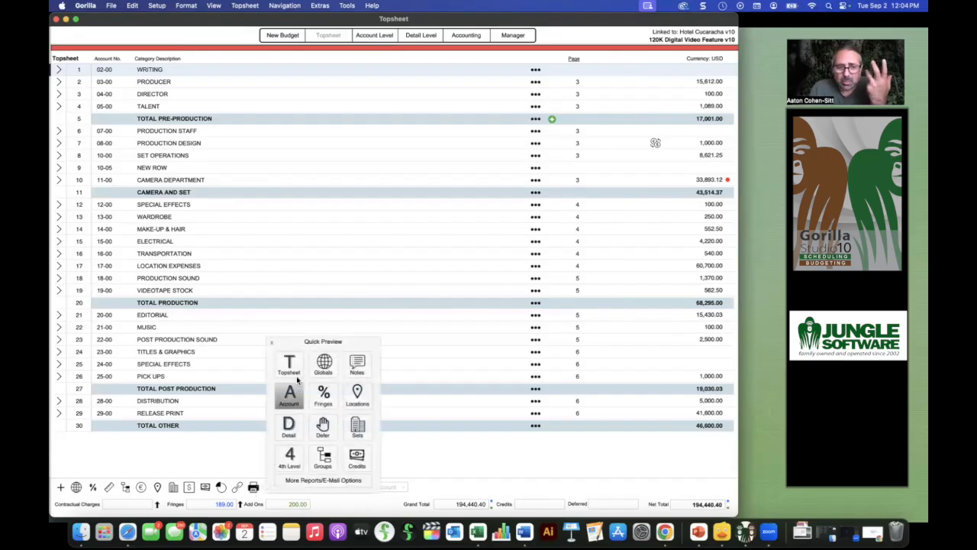
left_click(273, 343)
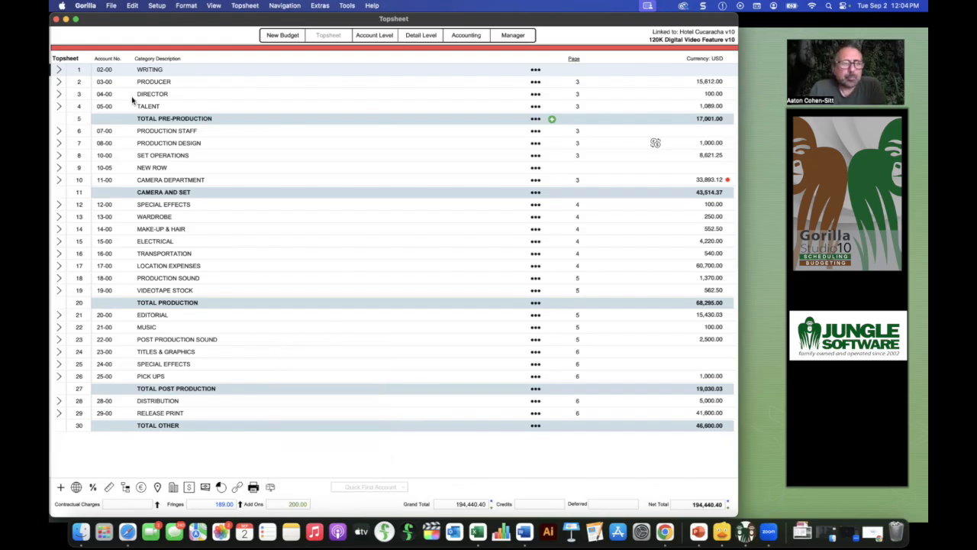
Step: Open the budget's credits setup without the video lesson reminder, examine the Apply a Credit form and close it
left_click(206, 488)
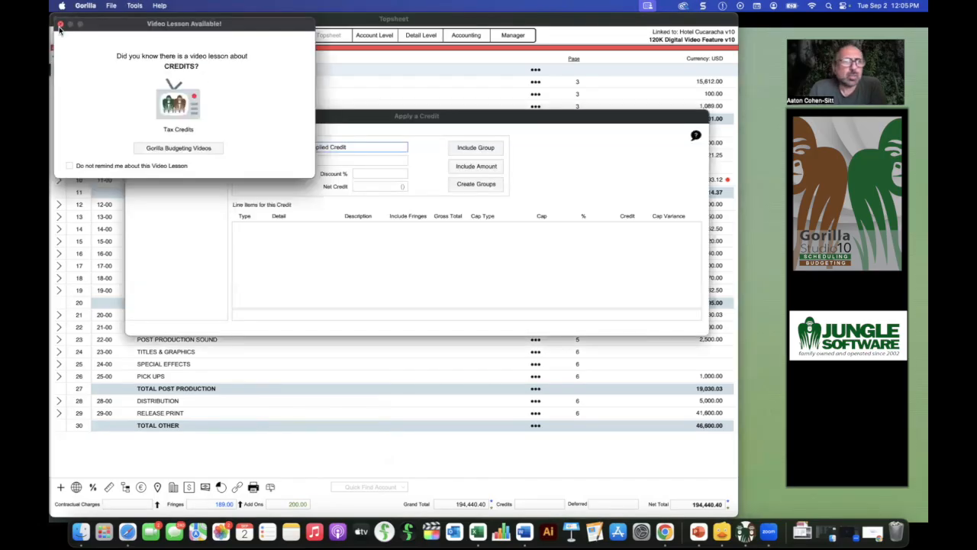
left_click(60, 23)
mouse_move(253, 122)
left_mouse_down()
mouse_move(267, 127)
mouse_move(256, 125)
left_mouse_up()
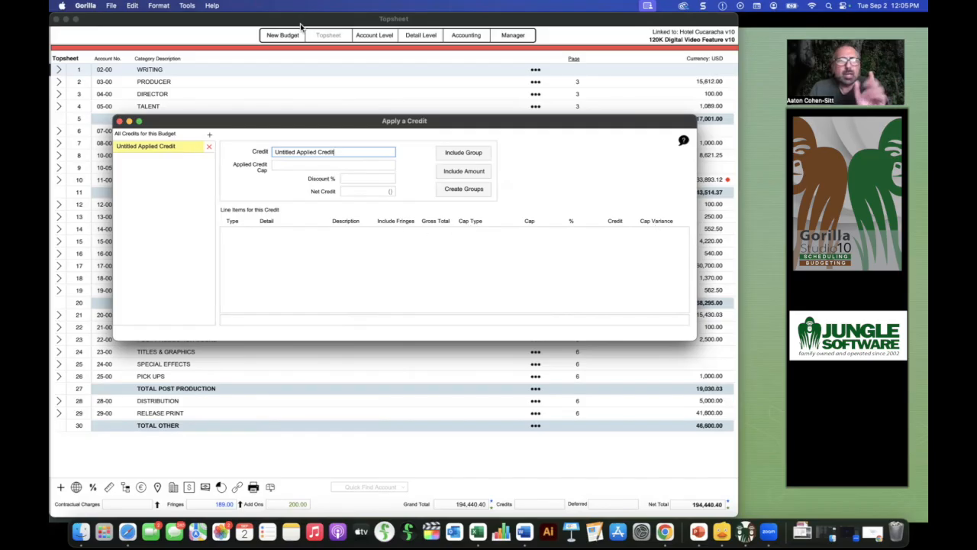
left_click(168, 6)
mouse_move(184, 7)
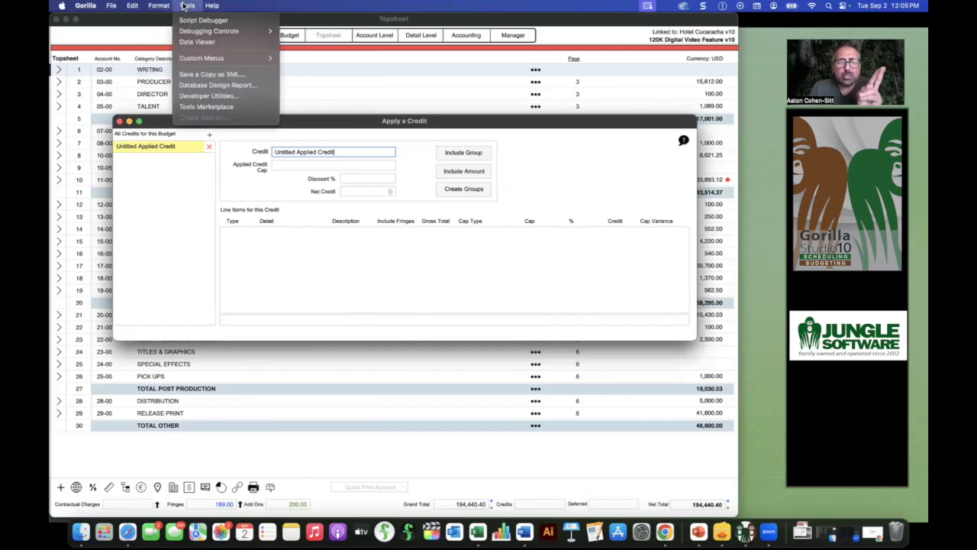
left_click(184, 6)
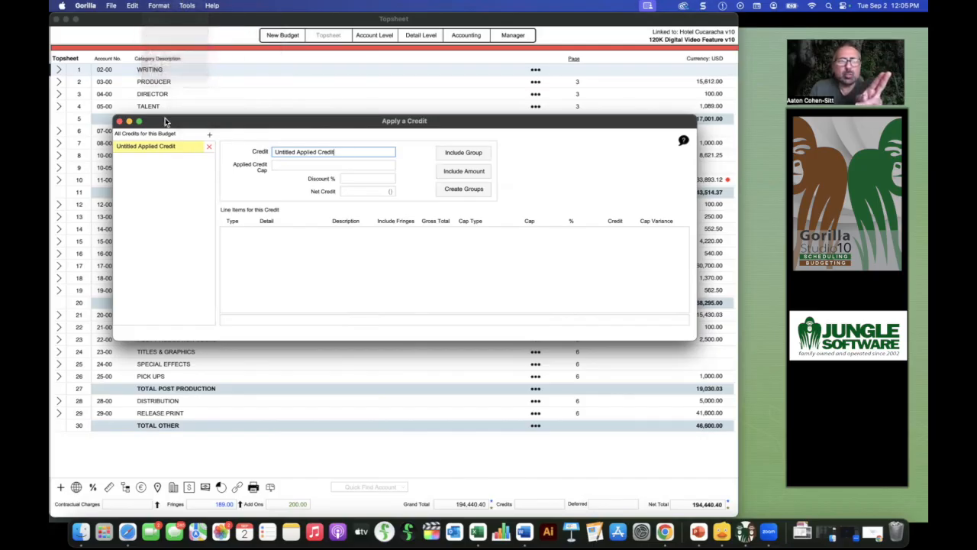
left_click(120, 122)
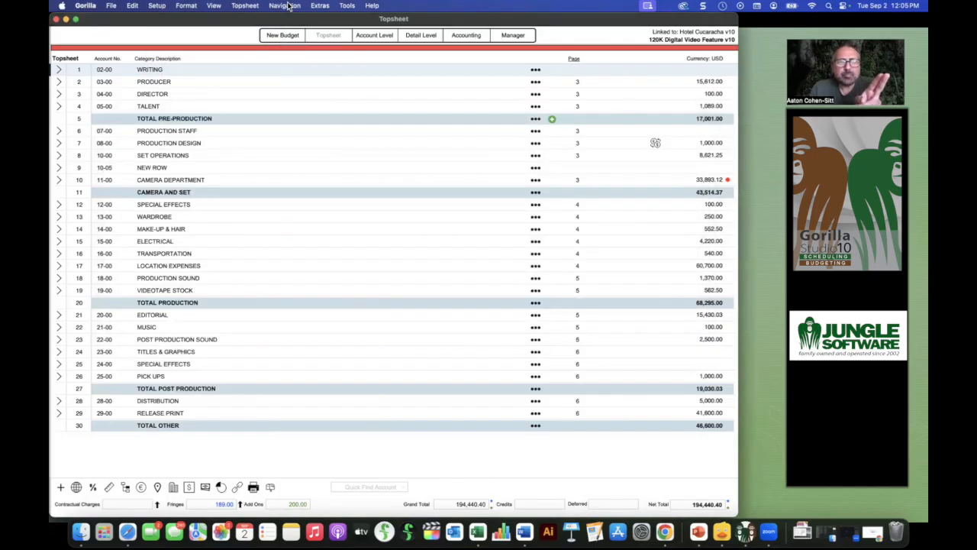
Step: Open the list of Gorilla Budgeting training videos and enlarge its window to show more lessons
left_click(320, 5)
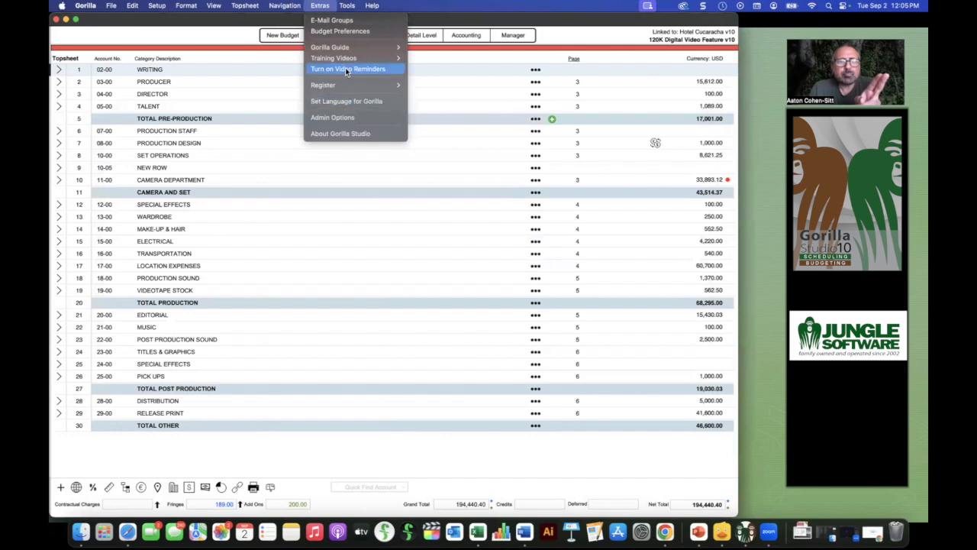
mouse_move(348, 62)
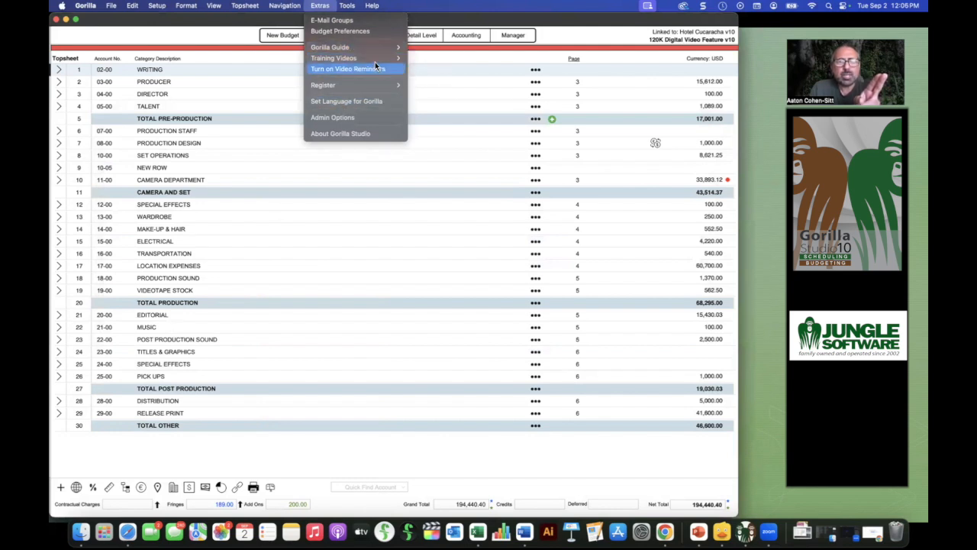
left_click(427, 70)
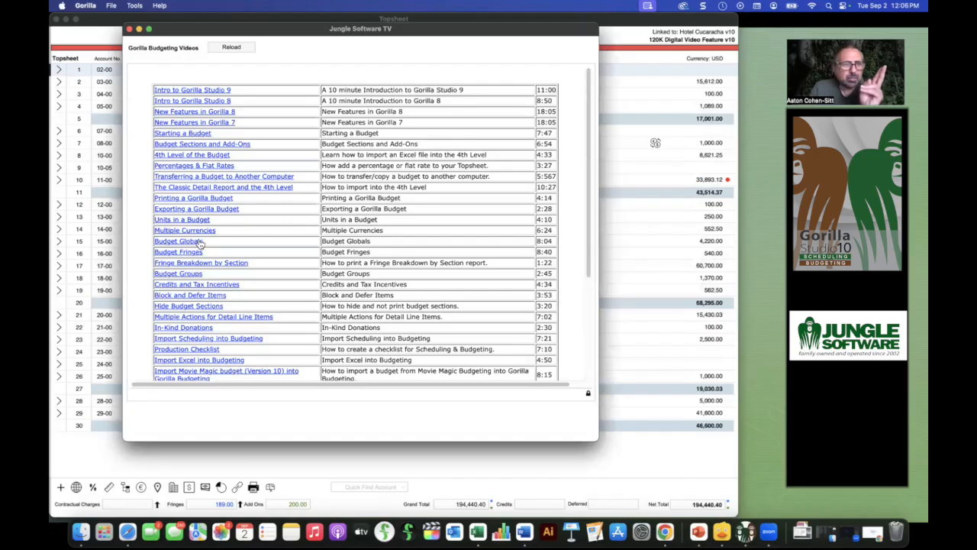
scroll(201, 245, "down", 3)
scroll(213, 341, "up", 3)
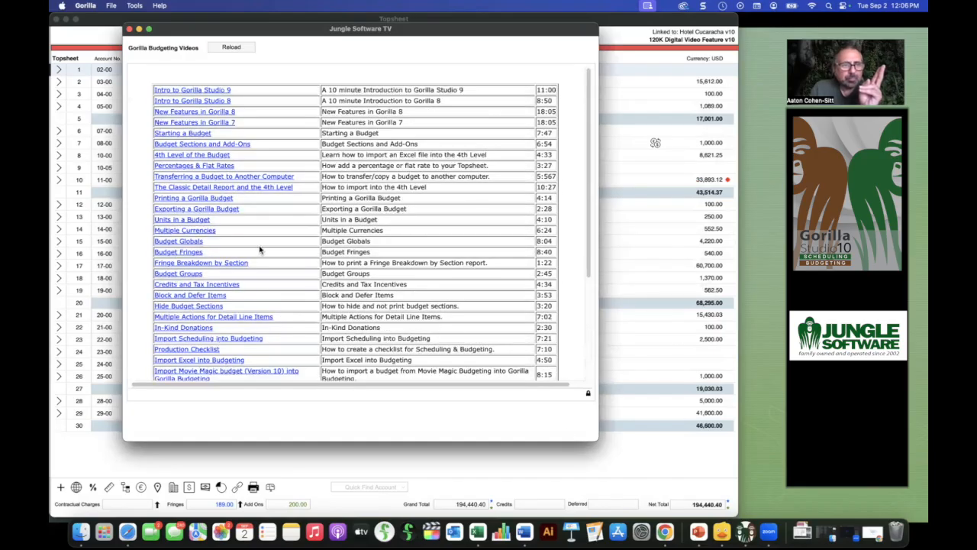
left_click_drag(594, 439, 680, 479)
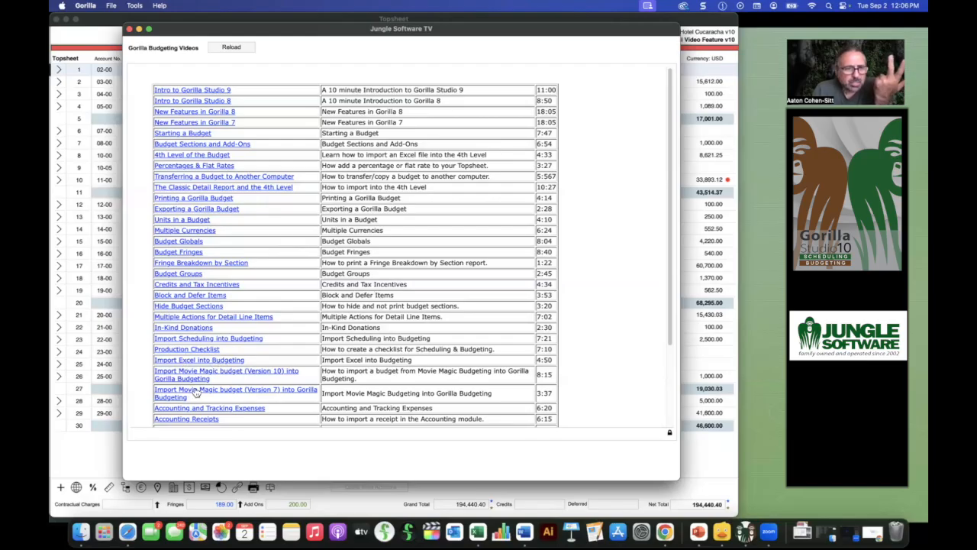
Step: Look through the budgeting video lessons down to Set and Locations, and close the video list
scroll(194, 404, "down", 1)
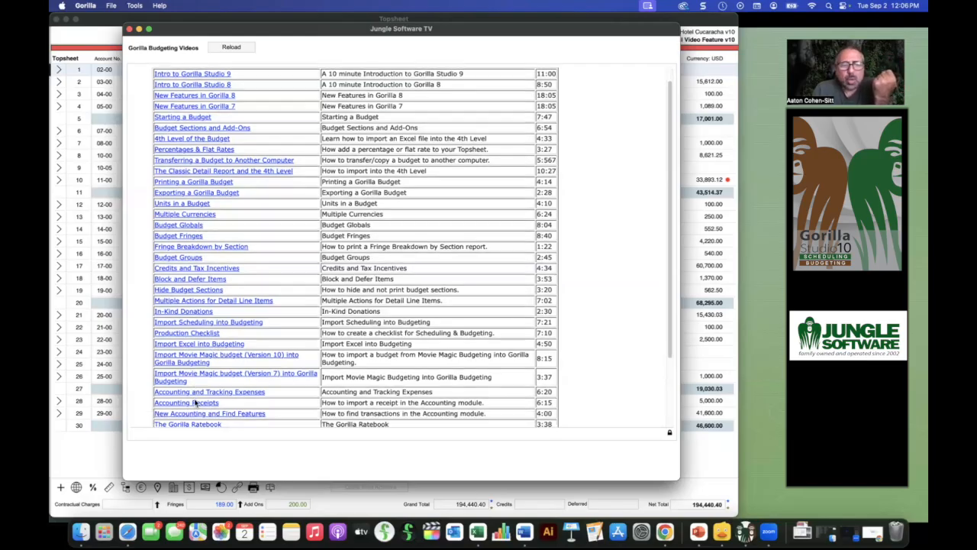
scroll(195, 404, "down", 4)
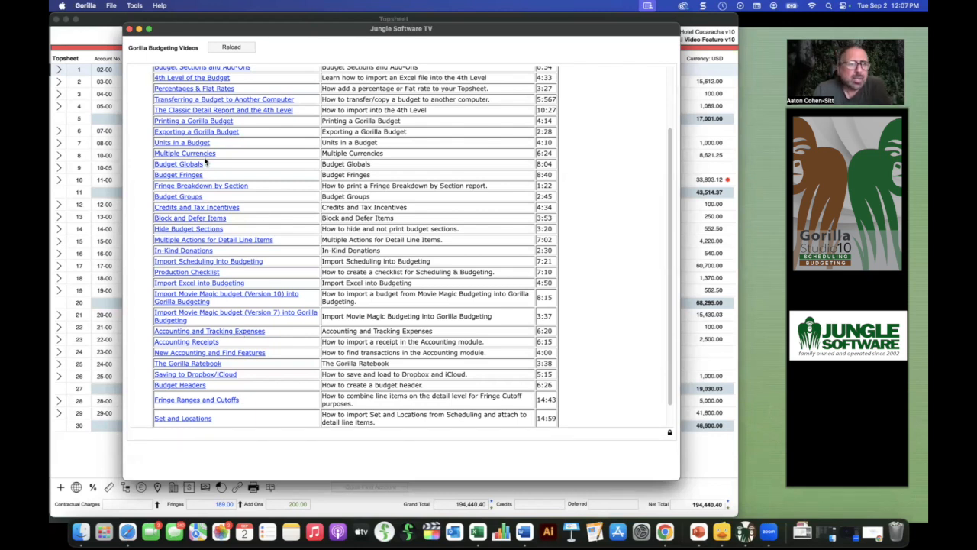
scroll(207, 163, "up", 3)
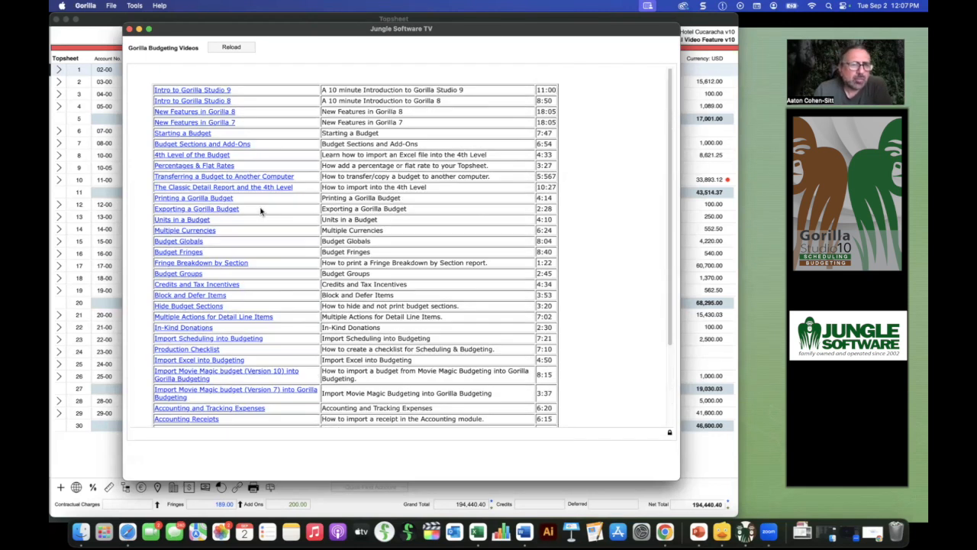
left_click(129, 28)
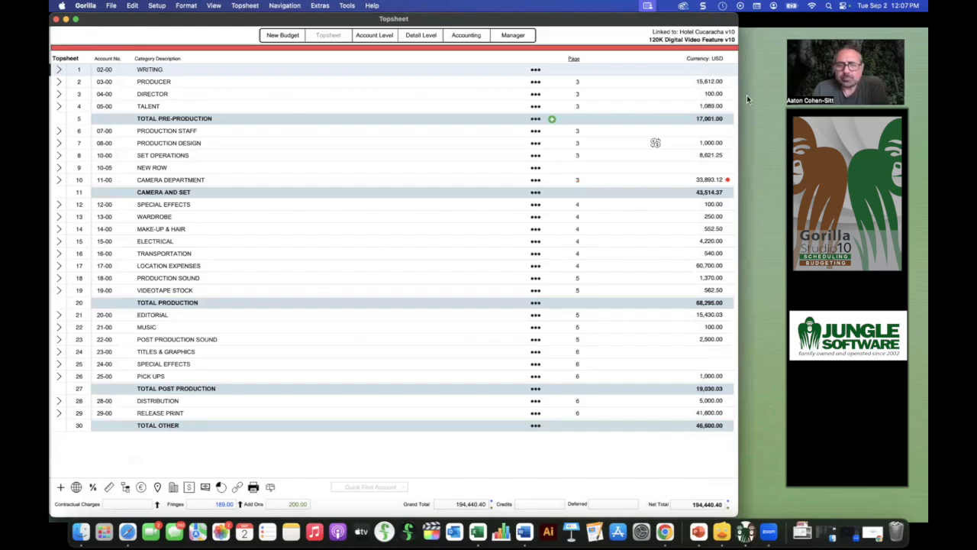
Step: Open the full Budgeting Reports options and examine the reports offered by each module, from Budget through Other
left_click(255, 488)
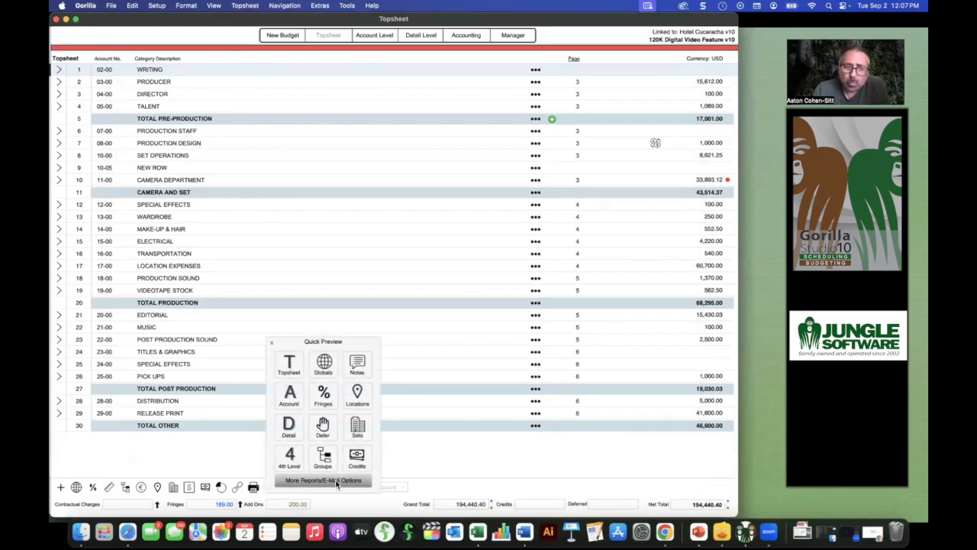
left_click(336, 481)
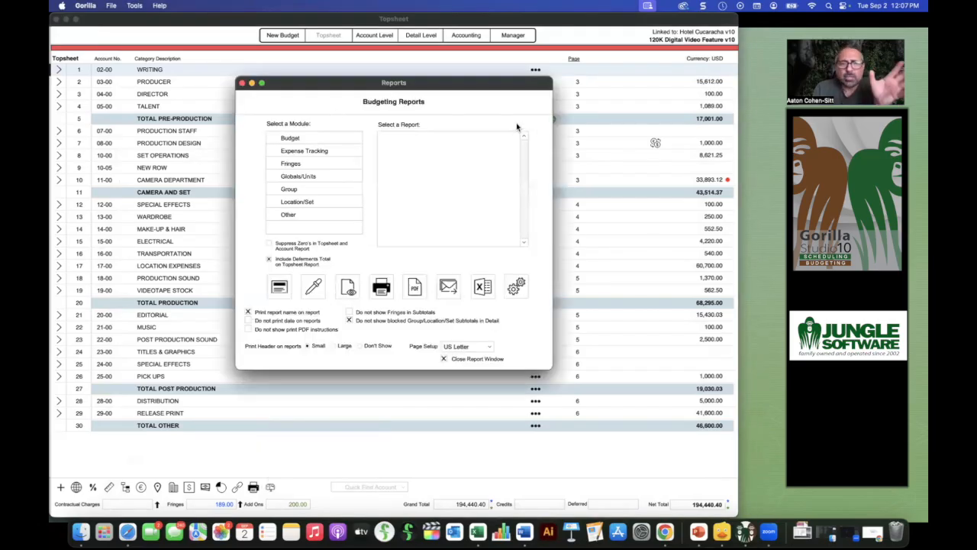
left_click(313, 140)
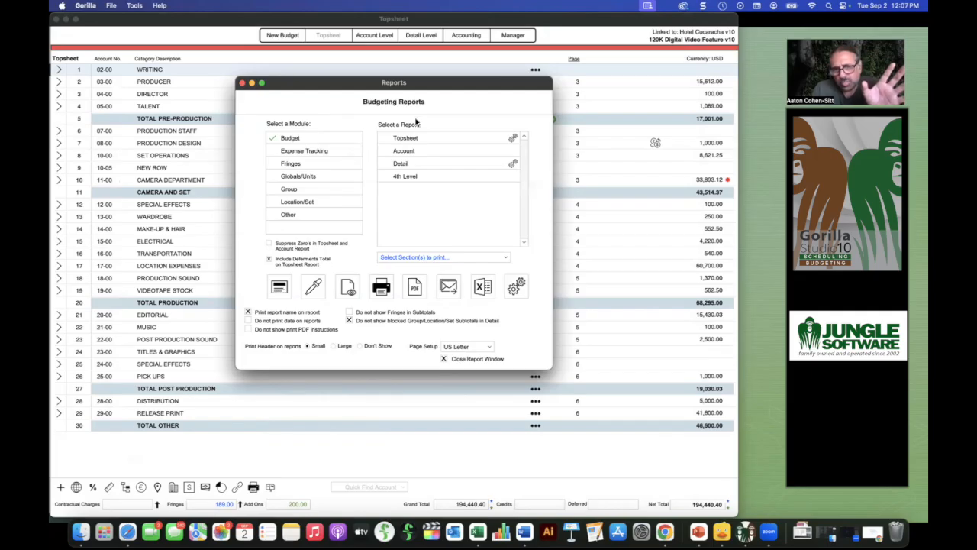
left_click(309, 152)
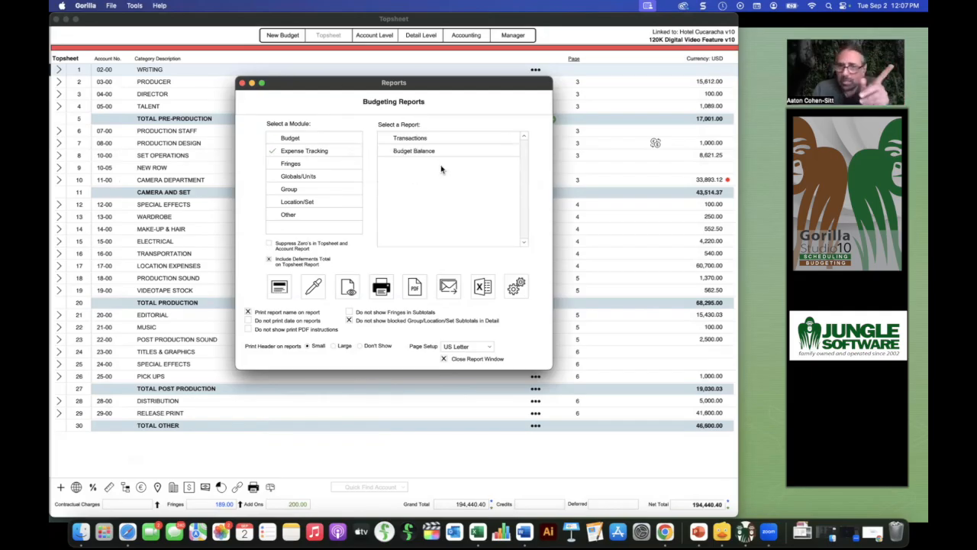
left_click(295, 165)
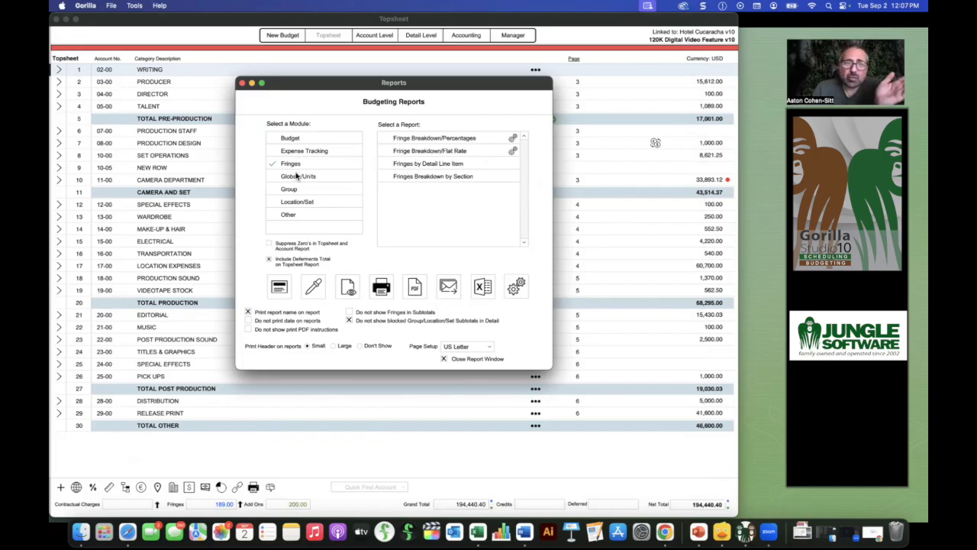
left_click(296, 176)
left_click(291, 190)
left_click(291, 203)
left_click(291, 215)
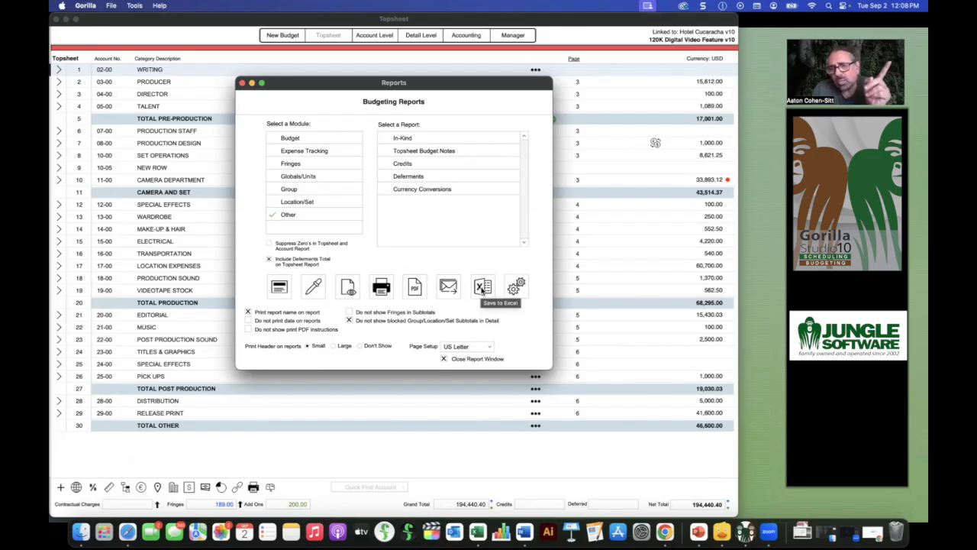
Step: Check which budgeting reports can be exported to Excel, close that list and reopen the Budgeting Reports options
left_click(483, 287)
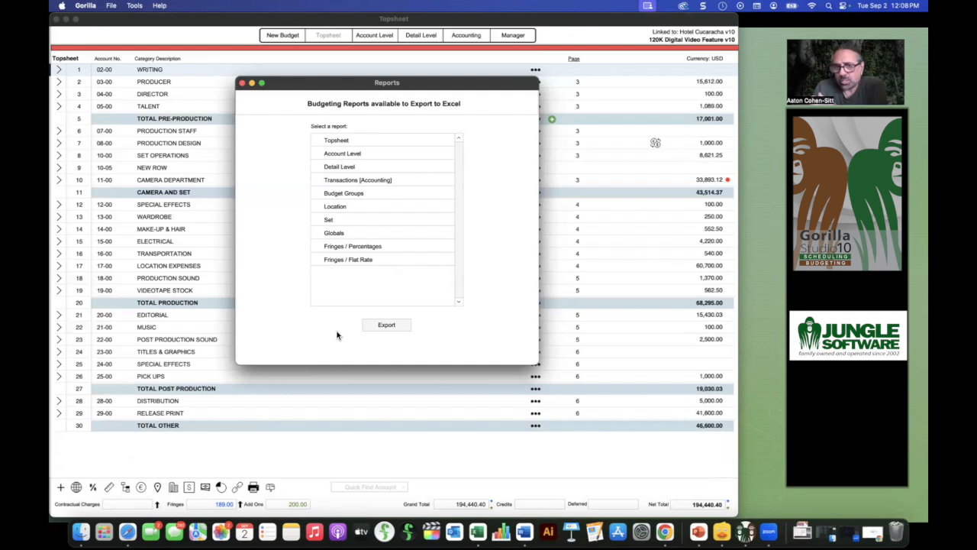
left_click(242, 83)
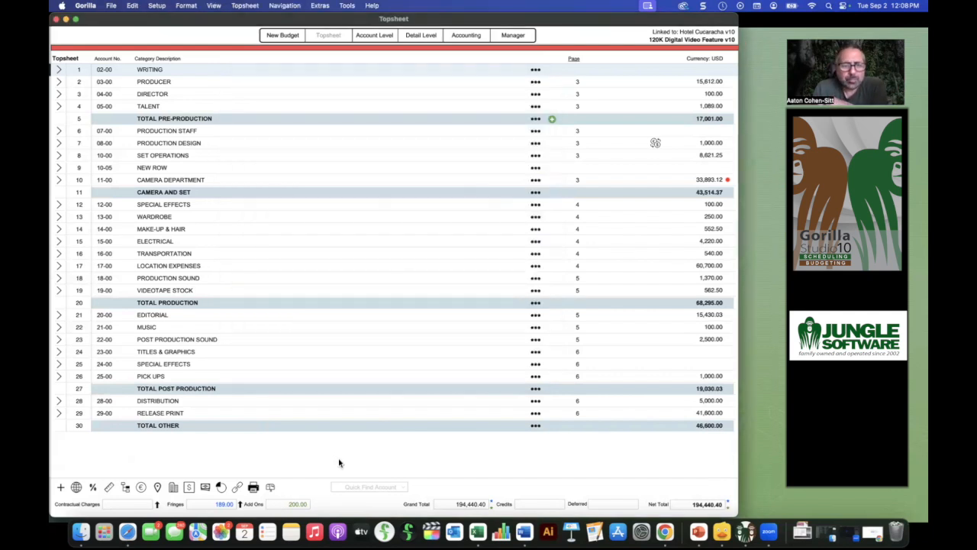
left_click(253, 487)
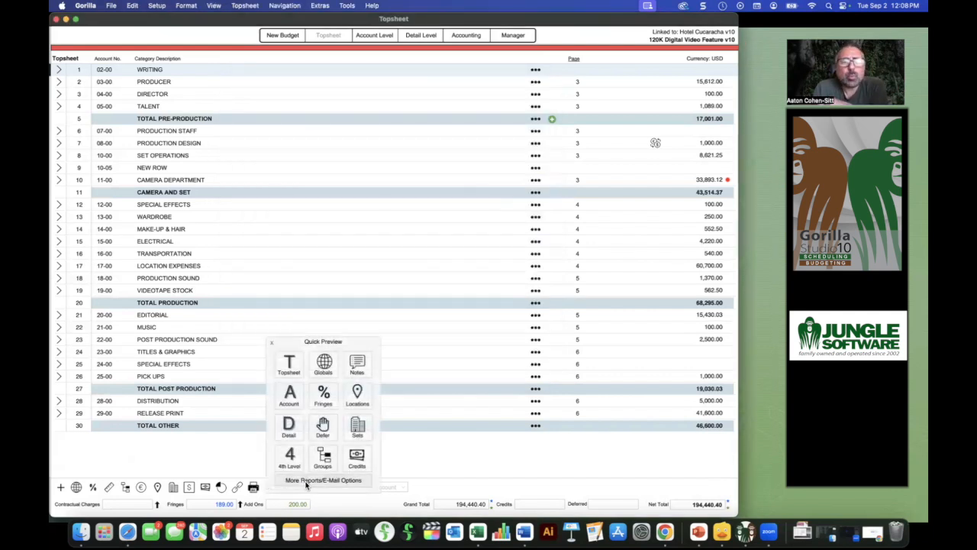
left_click(306, 480)
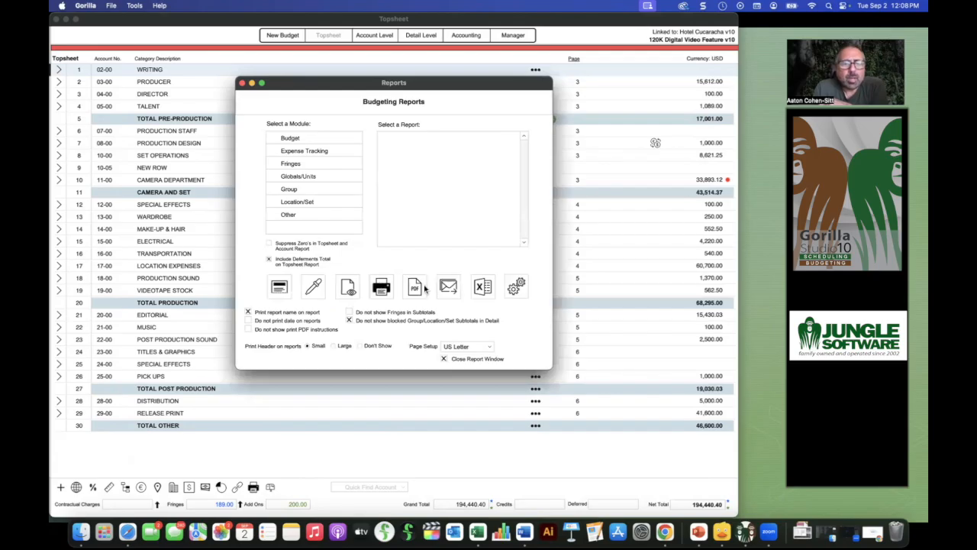